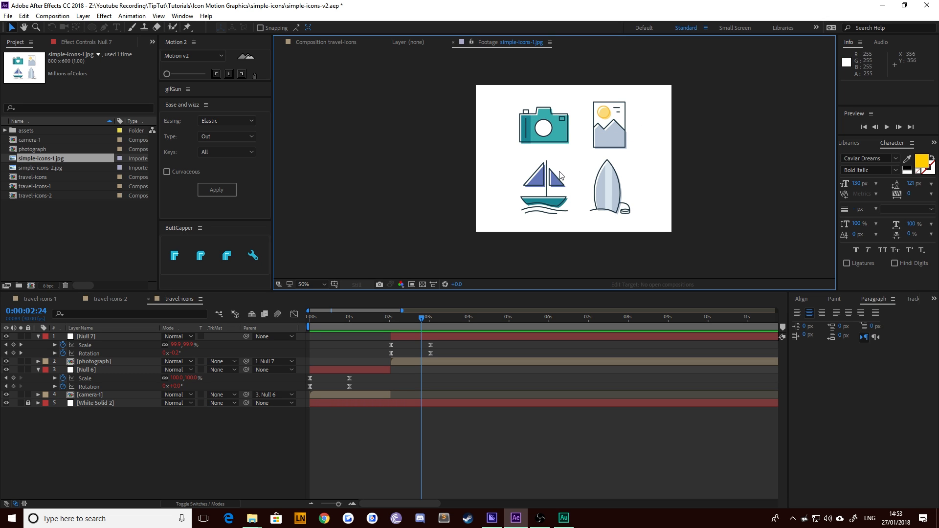
Step: Play back the travel-icons composition, examine the finished photograph icon up close, and check the simple-icons-2.jpg reference
click(345, 327)
key(space)
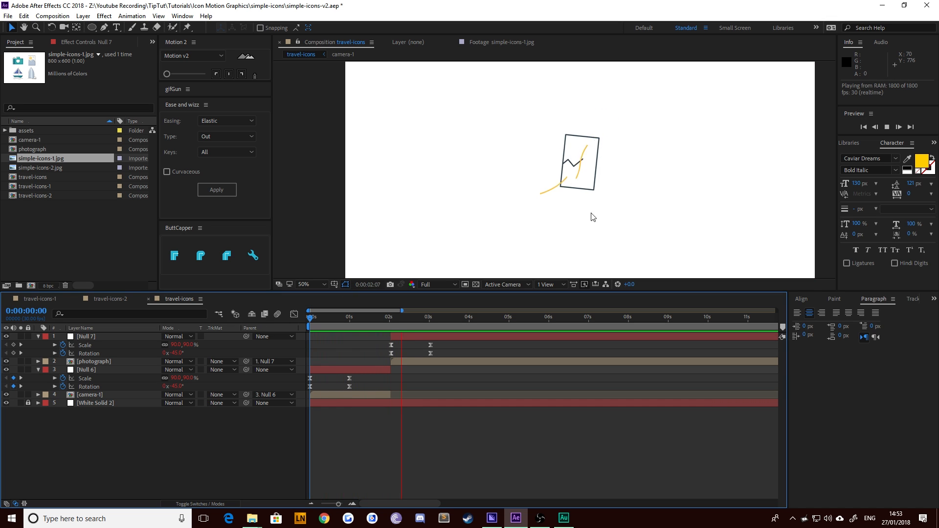
key(space)
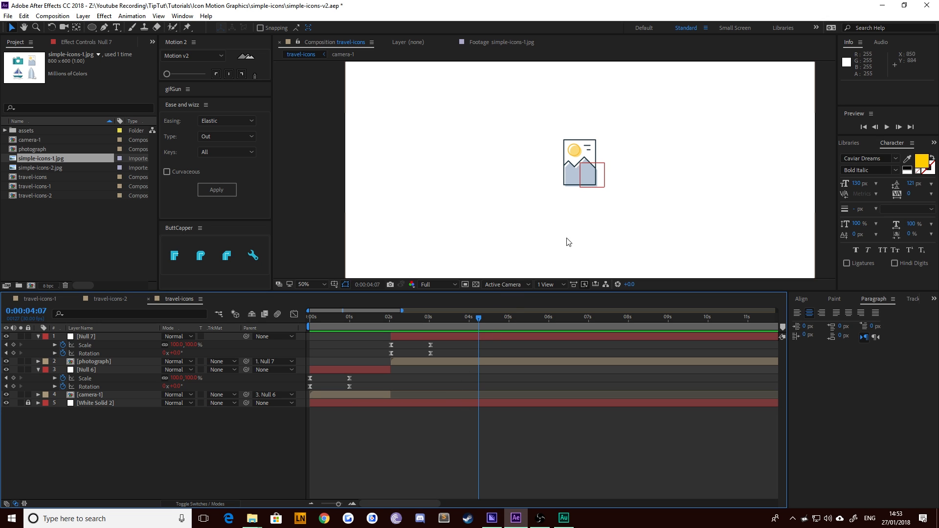
scroll(591, 220, up, 2)
drag(549, 198, 549, 193)
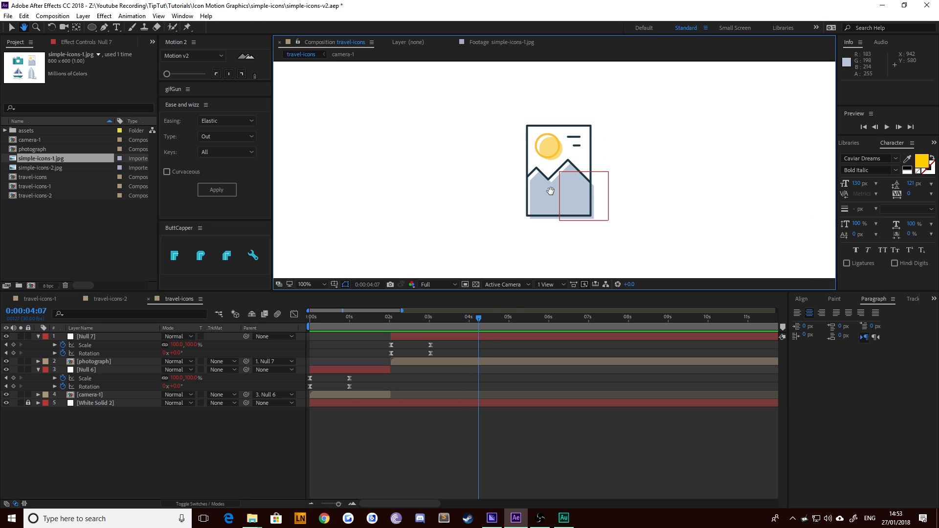
drag(500, 233, 491, 227)
click(419, 436)
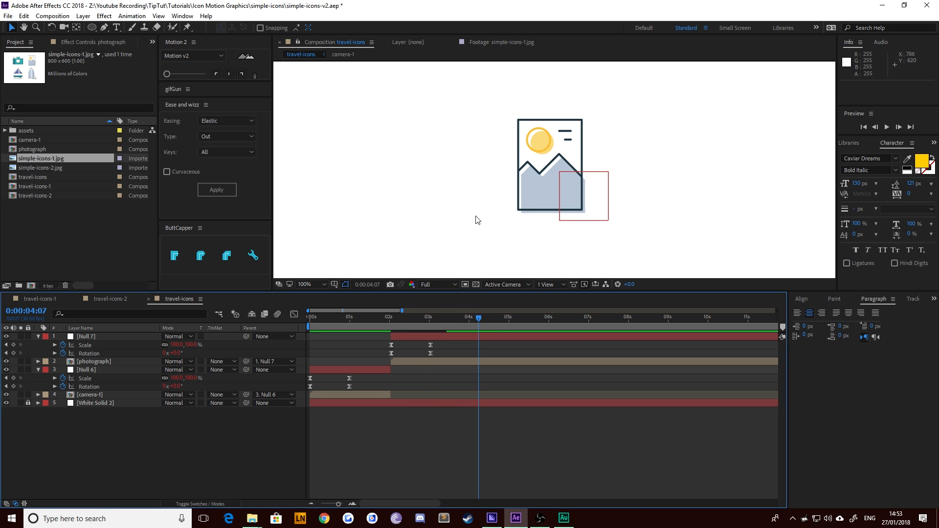
key(h)
mouse_move(451, 183)
mouse_down()
mouse_move(454, 194)
mouse_move(442, 184)
mouse_up()
key(v)
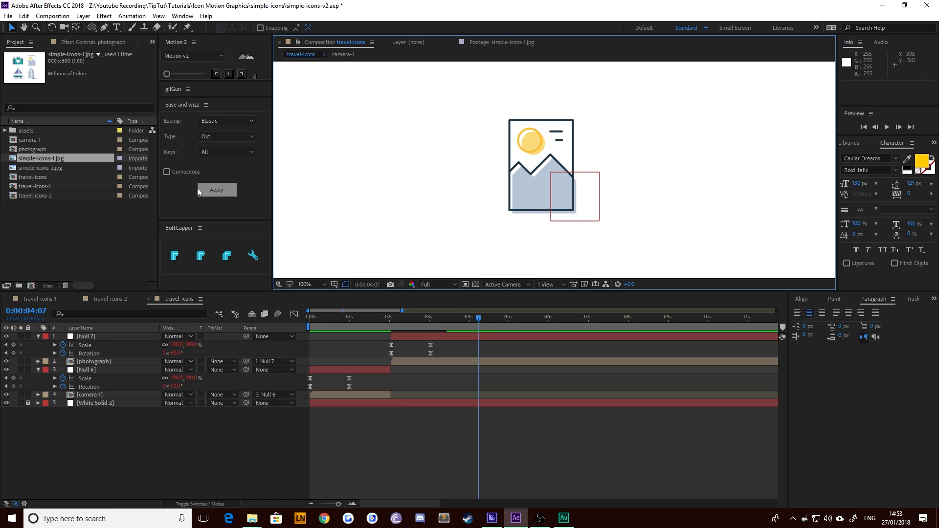
click(36, 168)
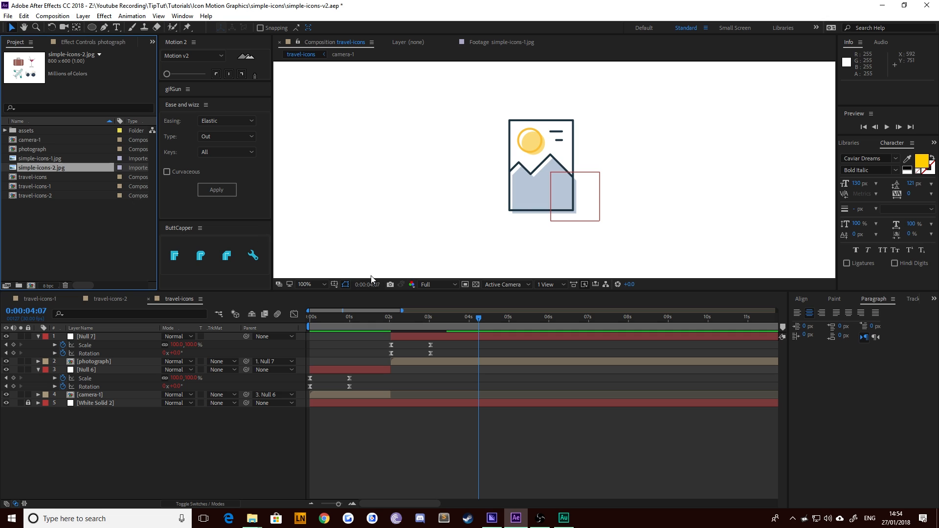
Step: Trim the ends of the photograph layer and Null 7 at 0:00:03:29, and move the current time to 0:00:04:00
click(390, 318)
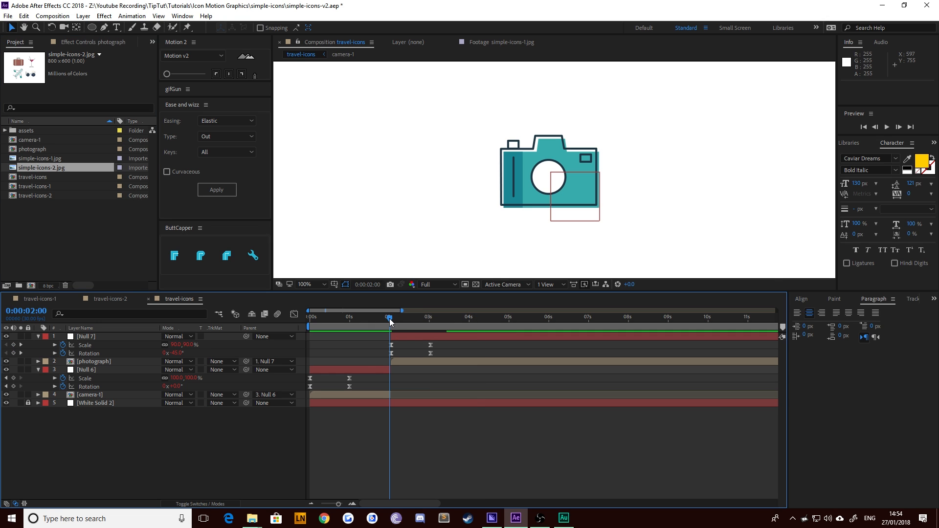
drag(389, 318, 469, 326)
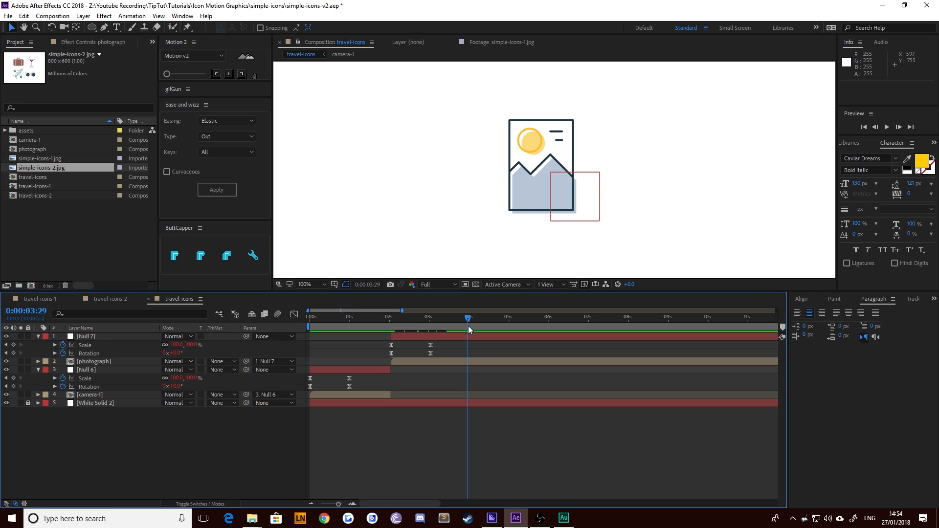
click(92, 360)
ctrl+click(88, 336)
key(alt+bracketright)
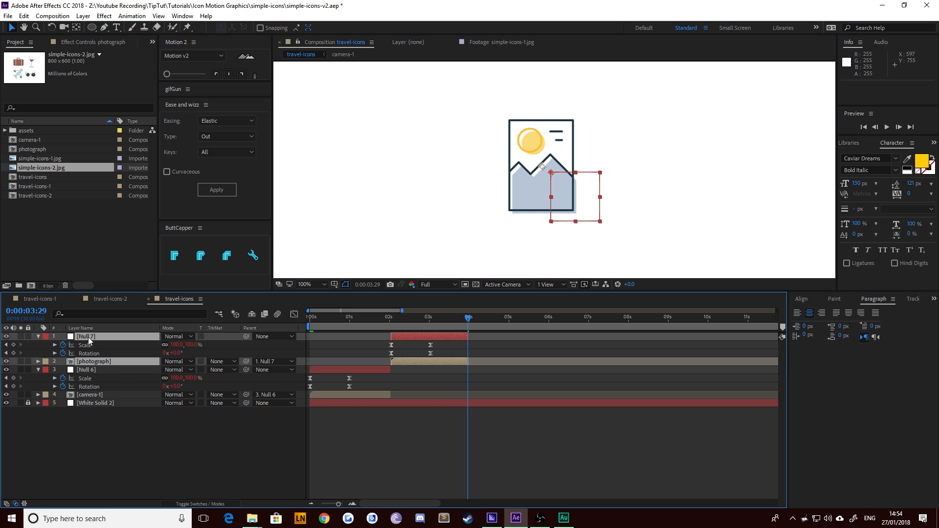
key(Page_Down)
Step: Add the simple-icons-1.jpg reference image as the uppermost layer of the travel-icons composition
key(comma)
key(comma)
key(comma)
key(comma)
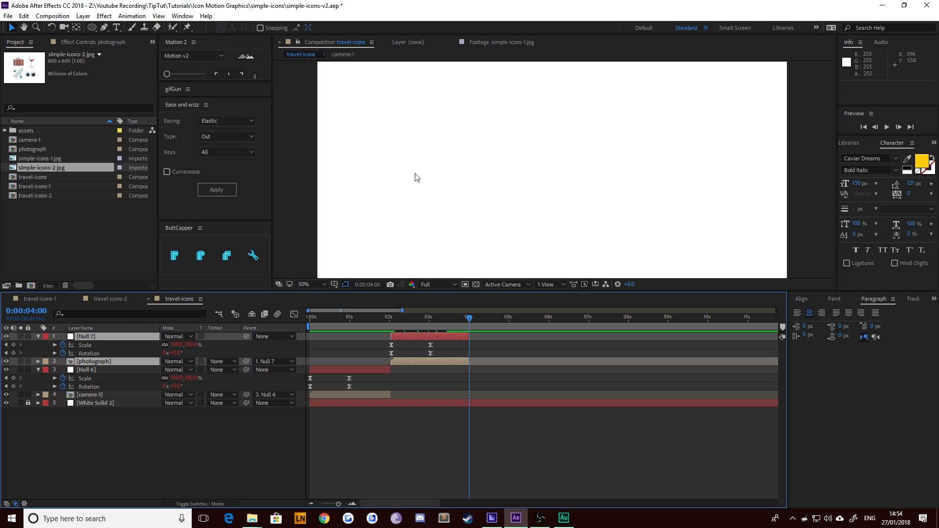
click(38, 162)
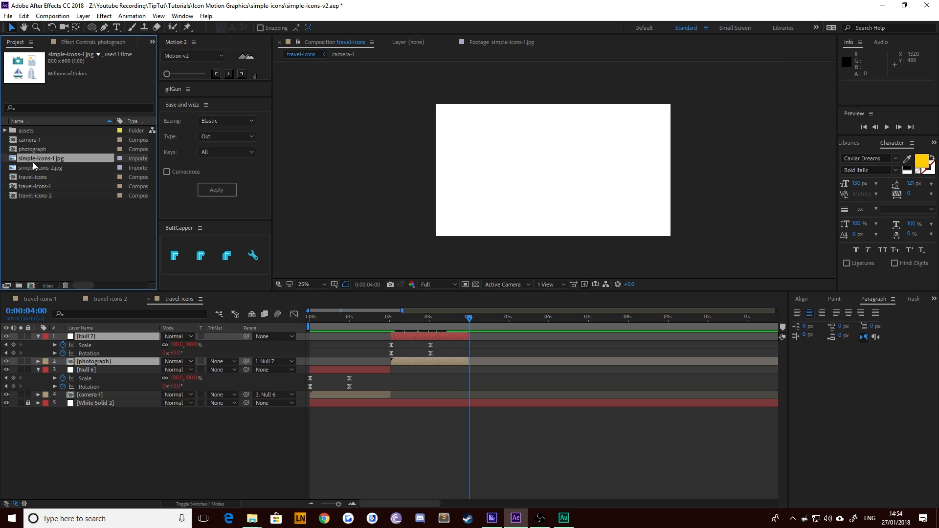
drag(25, 161, 88, 338)
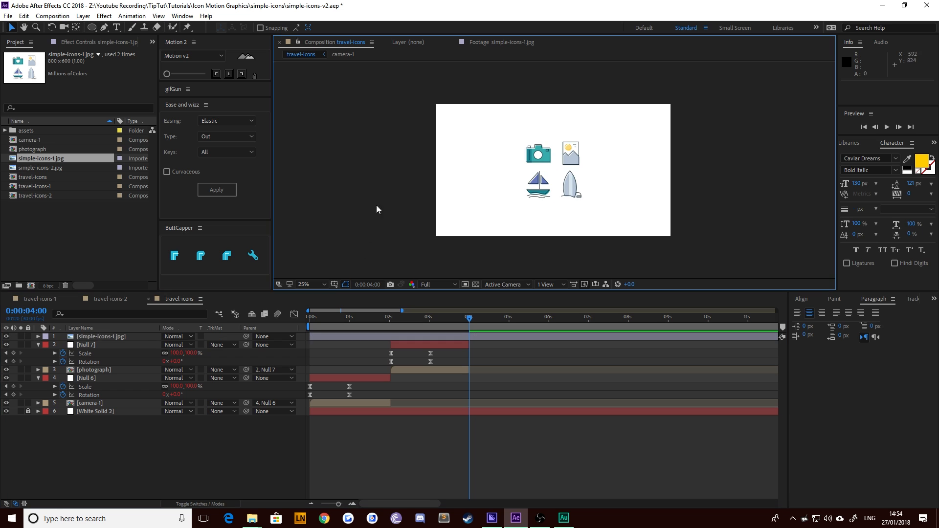
Step: Draw a rectangular mask around the sailboat on the simple-icons-1.jpg layer and trim the layer's start to 0:00:04:00
key(period)
key(period)
key(period)
key(period)
drag(443, 247, 490, 190)
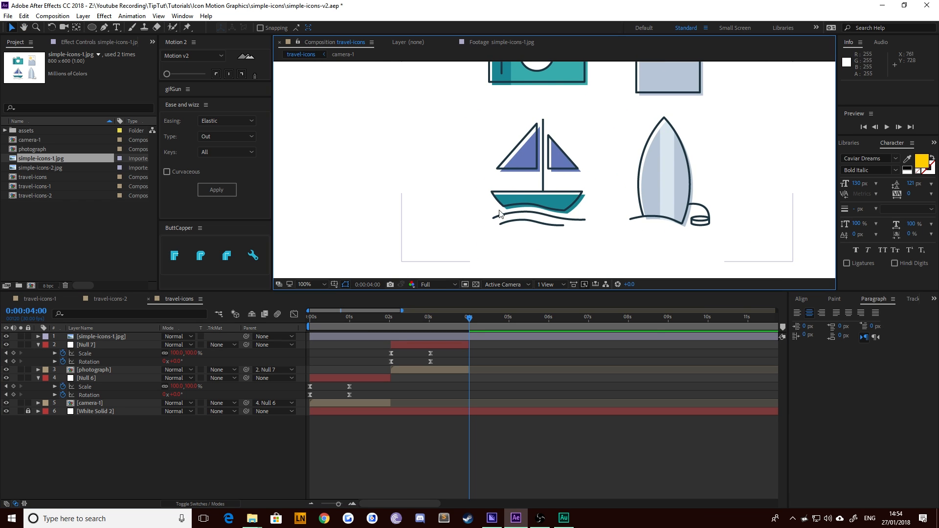
scroll(503, 211, up, 1)
scroll(506, 196, down, 1)
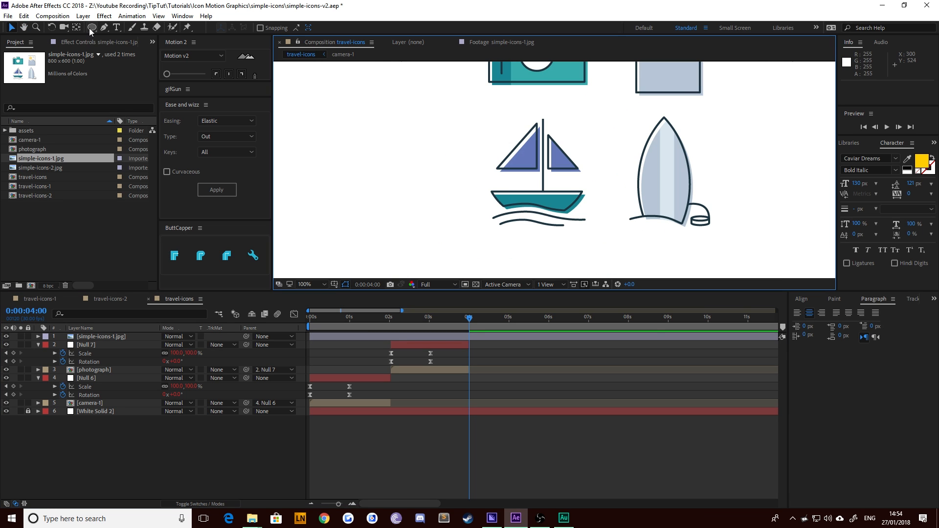
drag(92, 28, 119, 31)
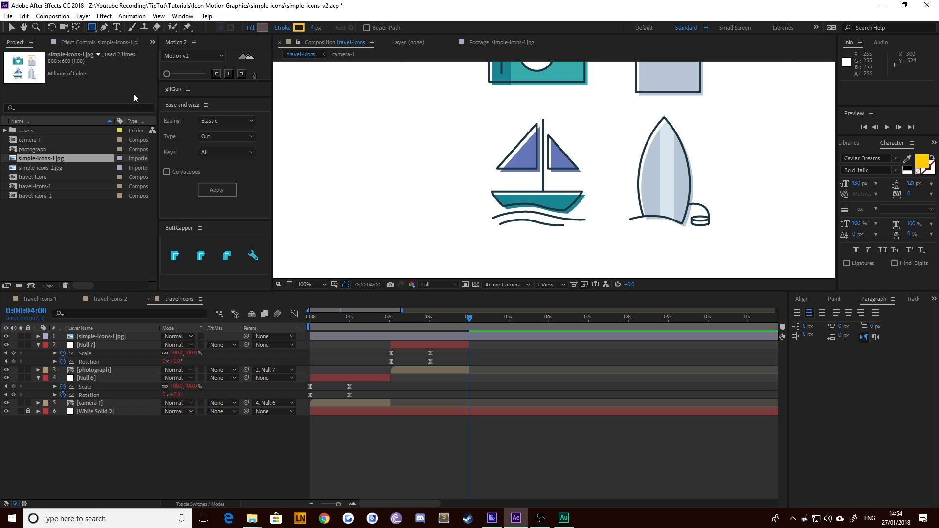
click(100, 337)
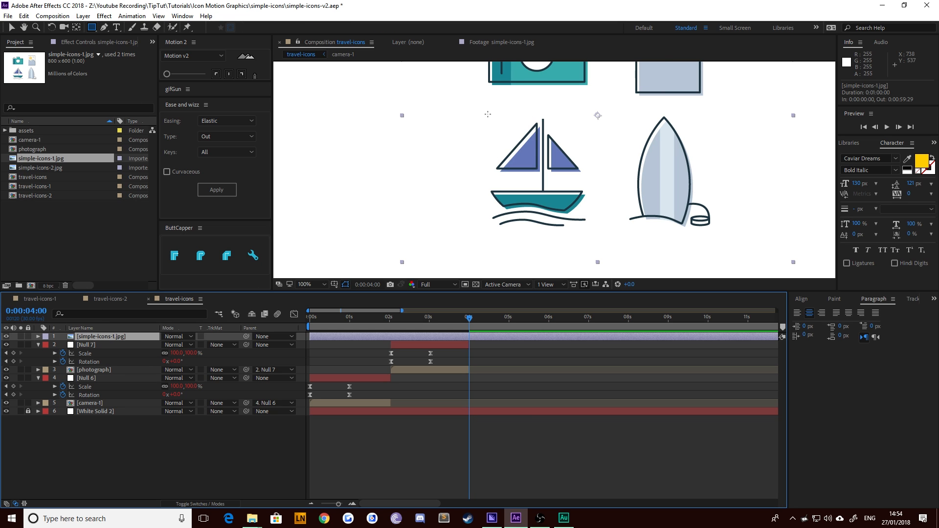
mouse_move(482, 116)
mouse_down()
mouse_move(604, 238)
mouse_move(591, 236)
mouse_up()
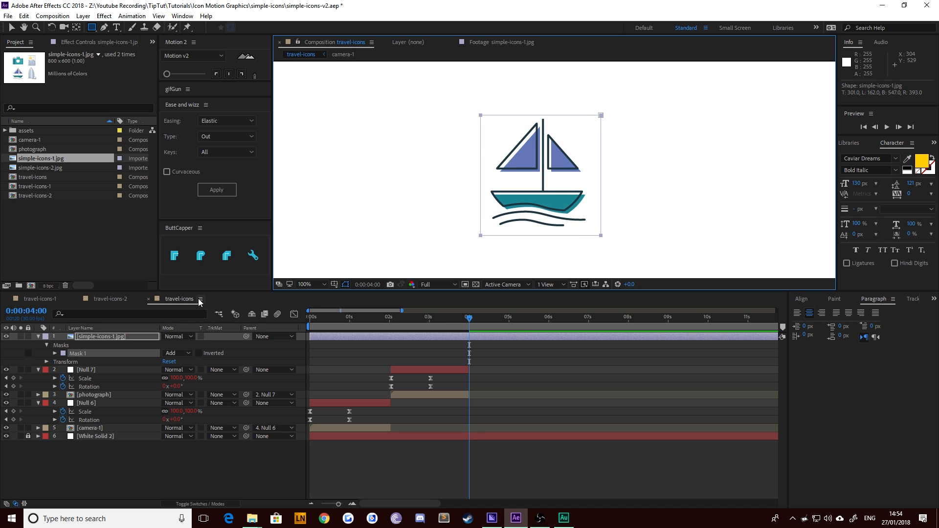
key(alt+bracketleft)
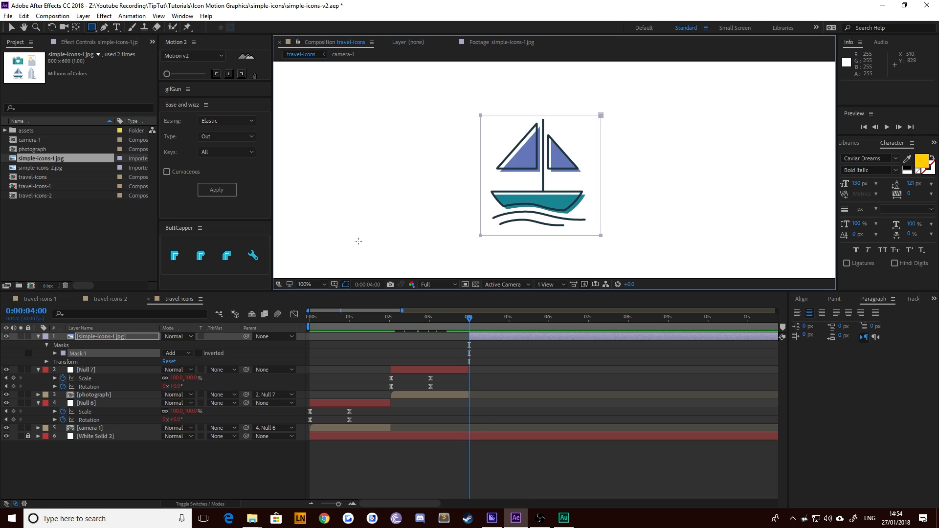
Step: Centre the anchor point of the masked simple-icons-1.jpg layer on the sailboat using Motion 2
drag(212, 82, 212, 169)
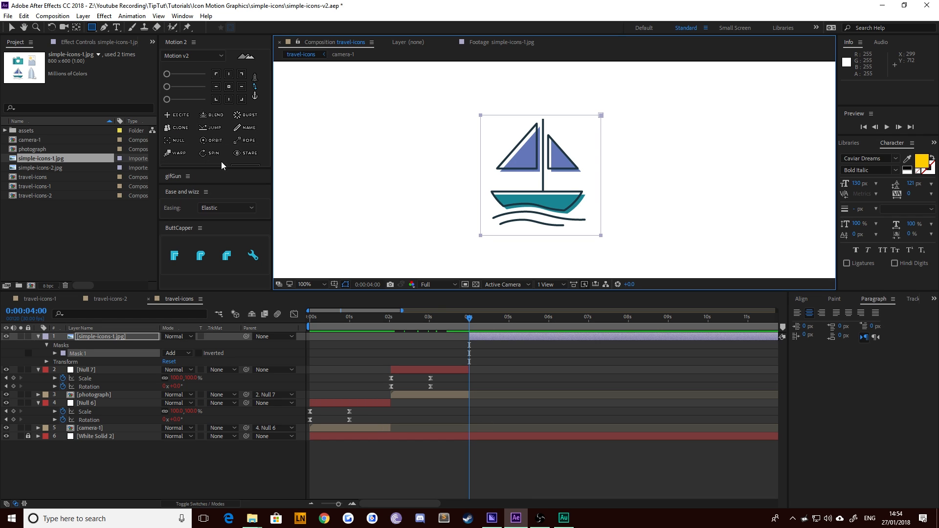
click(213, 481)
click(106, 337)
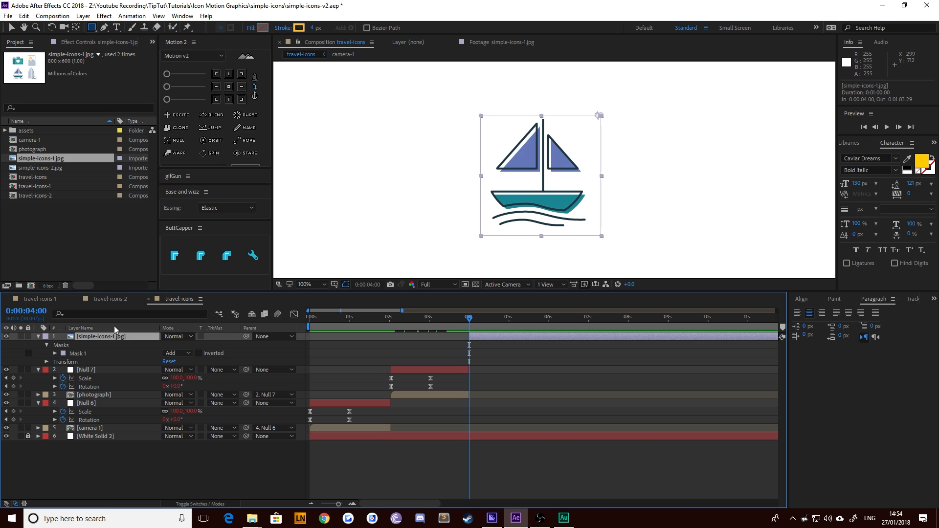
click(231, 88)
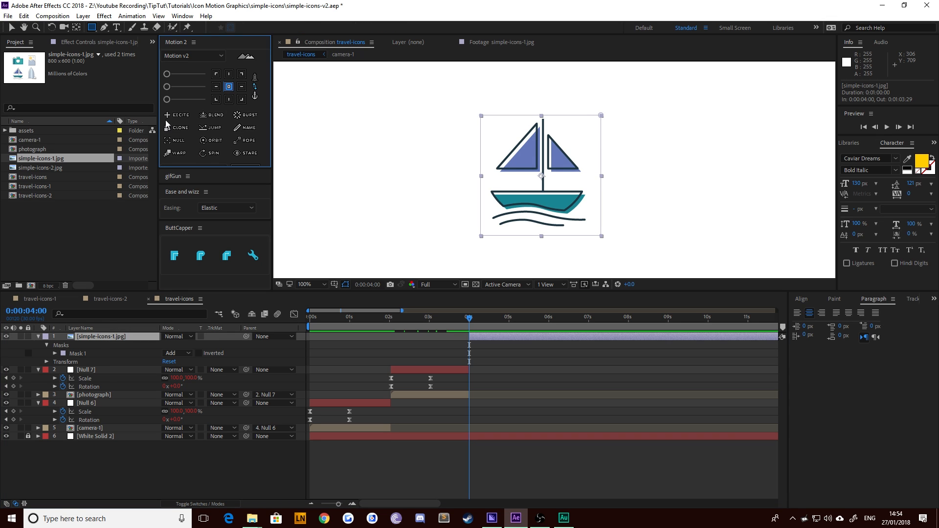
click(76, 28)
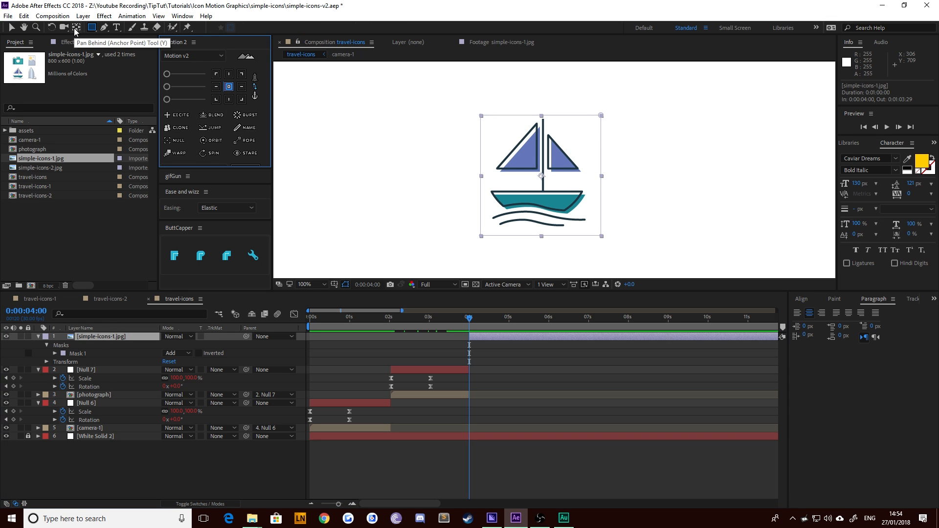
drag(542, 177, 553, 157)
key(ctrl+z)
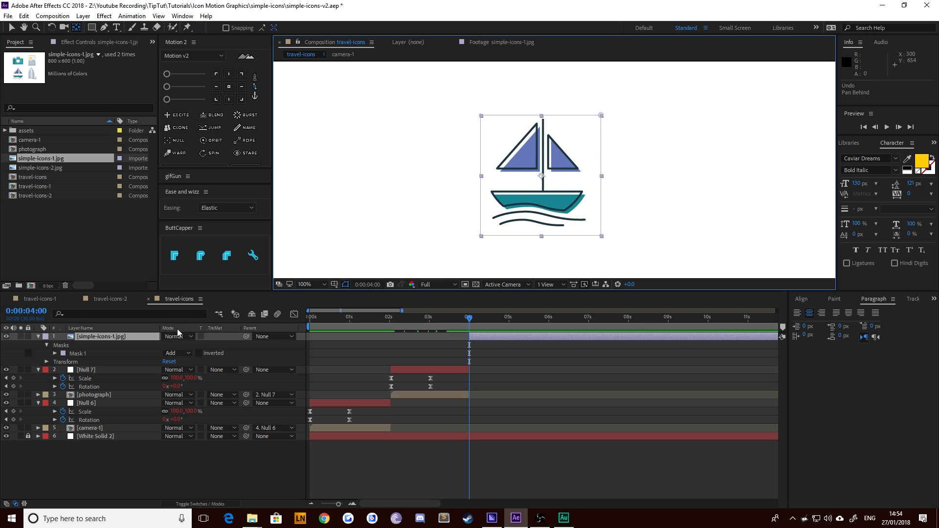
Step: Set the simple-icons-1.jpg layer's position to 960, 540 to centre the sailboat, then return to the Selection tool with nothing selected
key(p)
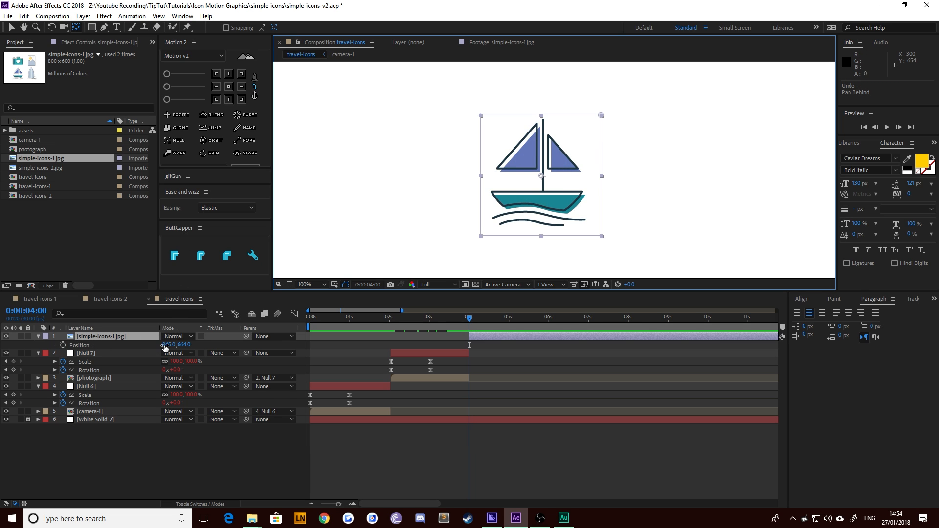
click(166, 345)
text(960)
key(Tab)
text(54)
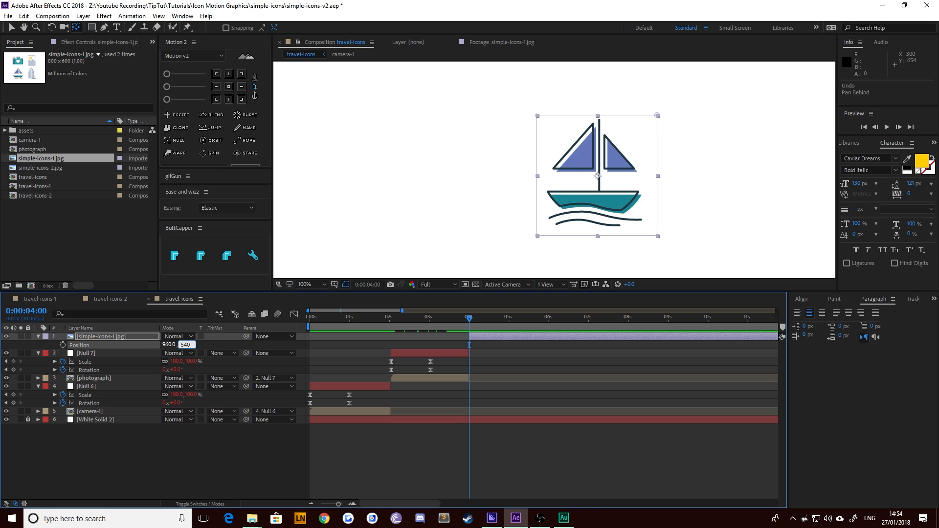
text(0)
key(Return)
scroll(563, 183, down, 4)
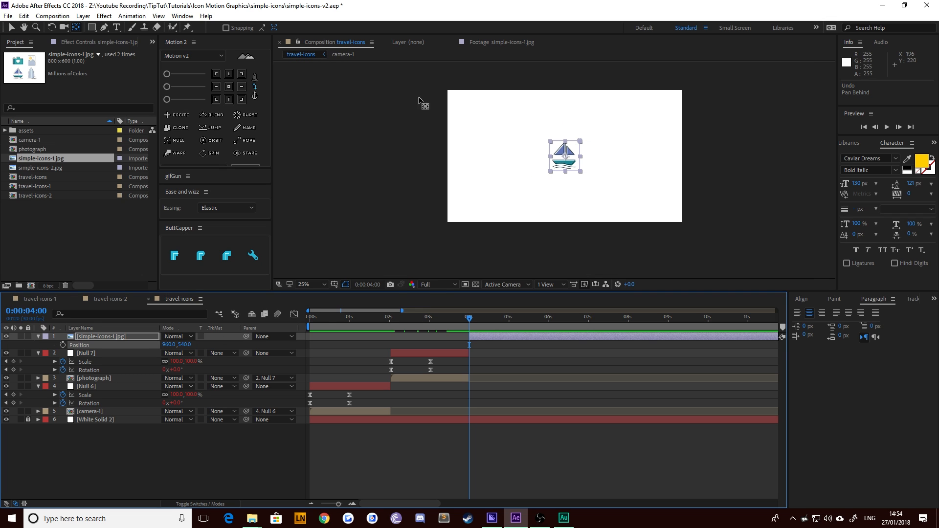
click(11, 27)
click(431, 193)
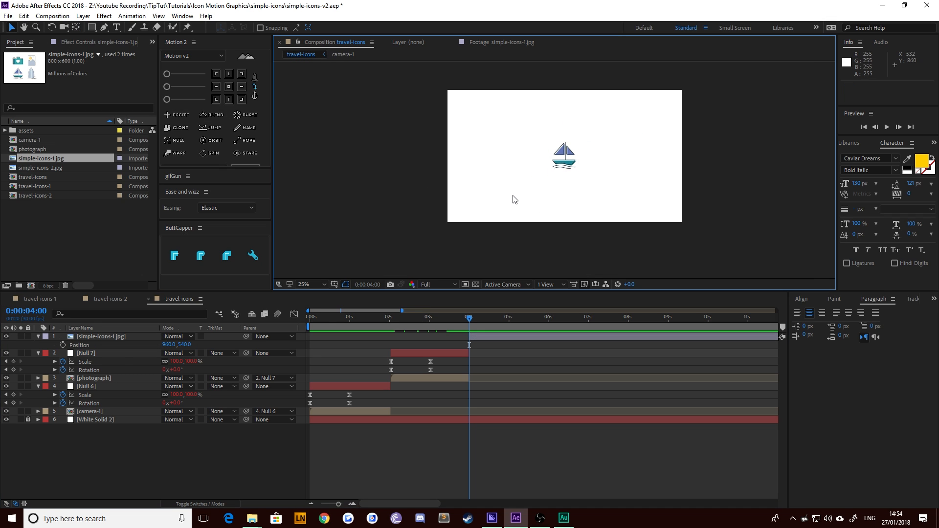
Step: Bring up the layer alignment options and check them against the sailboat layer
click(805, 299)
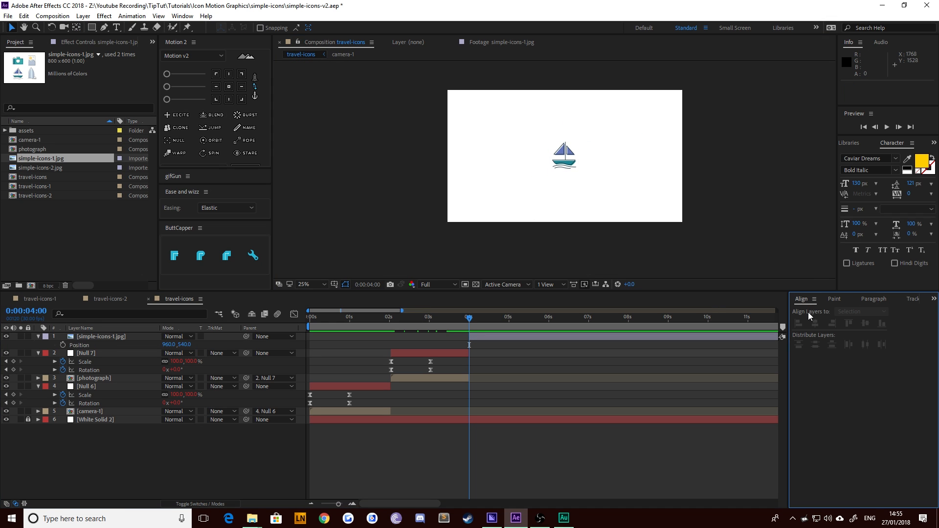
click(576, 152)
click(367, 177)
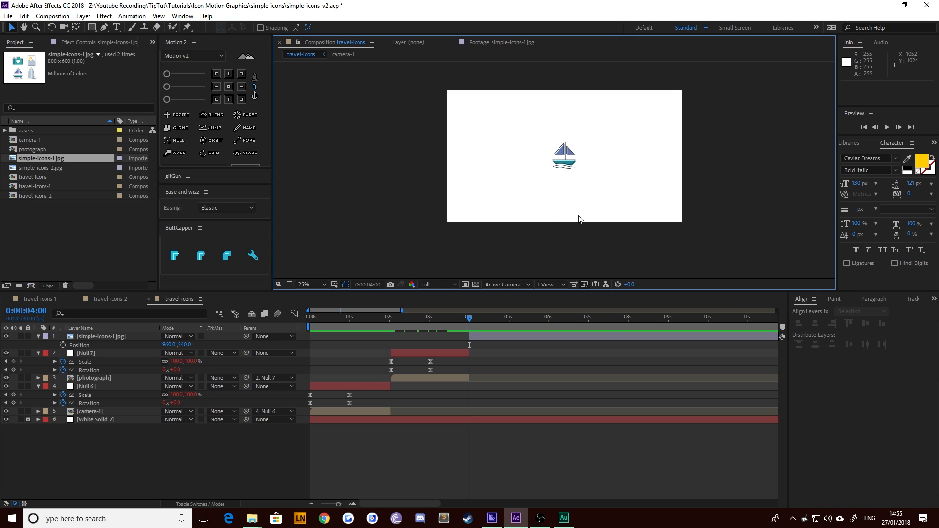
Step: Choose the Pen tool and sample the sailboat's dark outline as the shape stroke colour, 203442
scroll(577, 215, up, 4)
key(v)
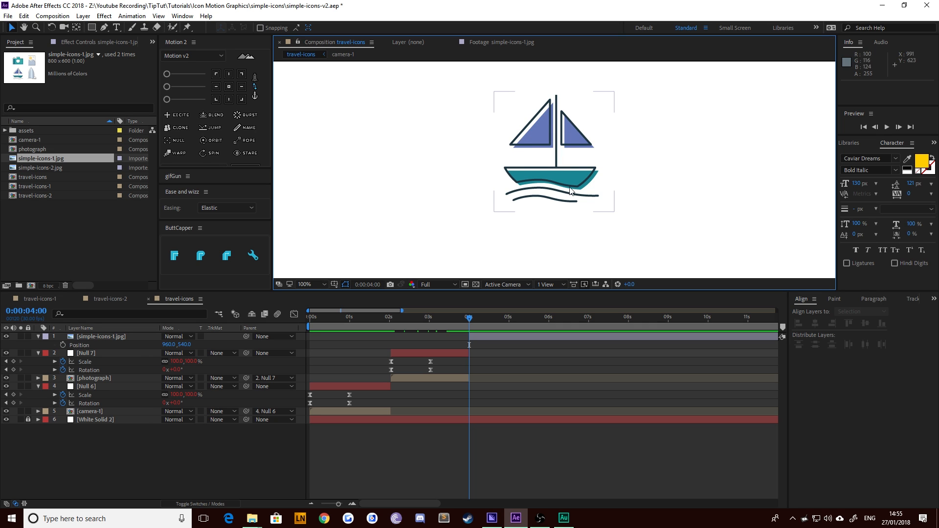
click(369, 449)
scroll(533, 169, up, 1)
drag(535, 162, 536, 182)
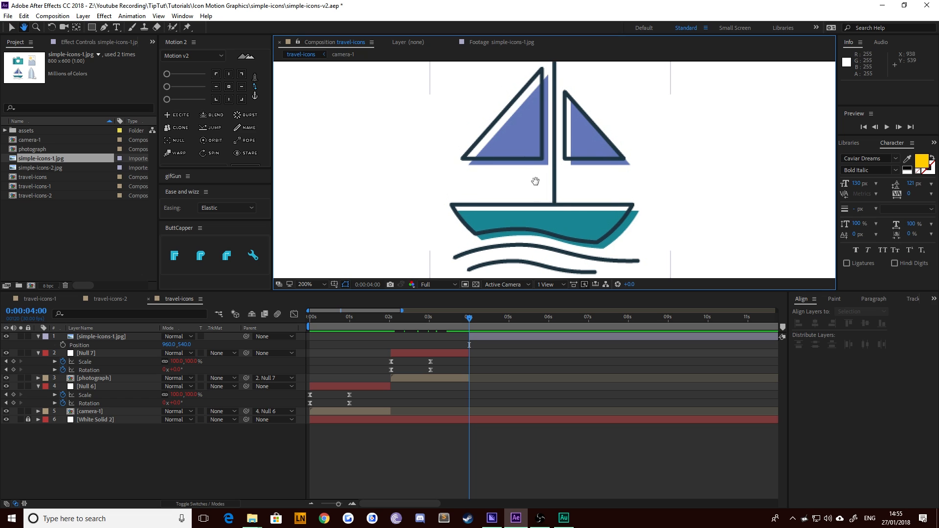
scroll(535, 181, down, 1)
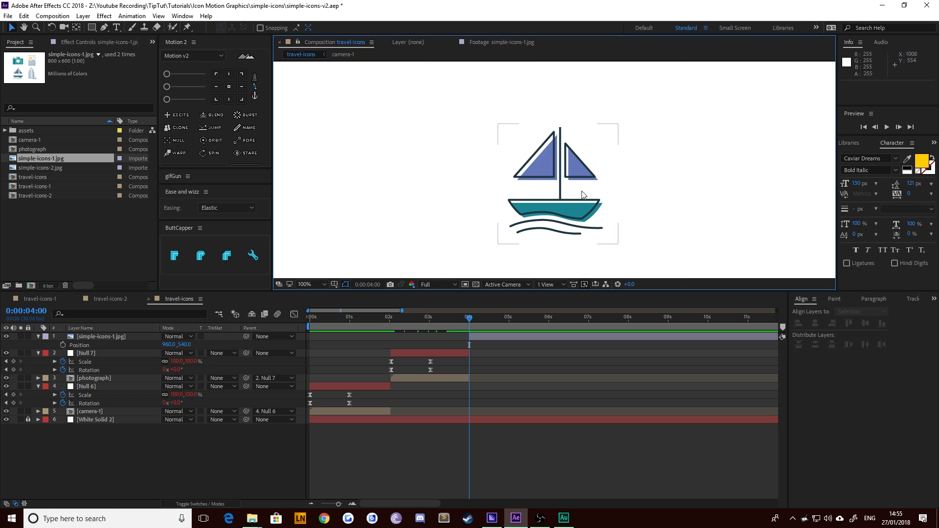
scroll(548, 169, up, 2)
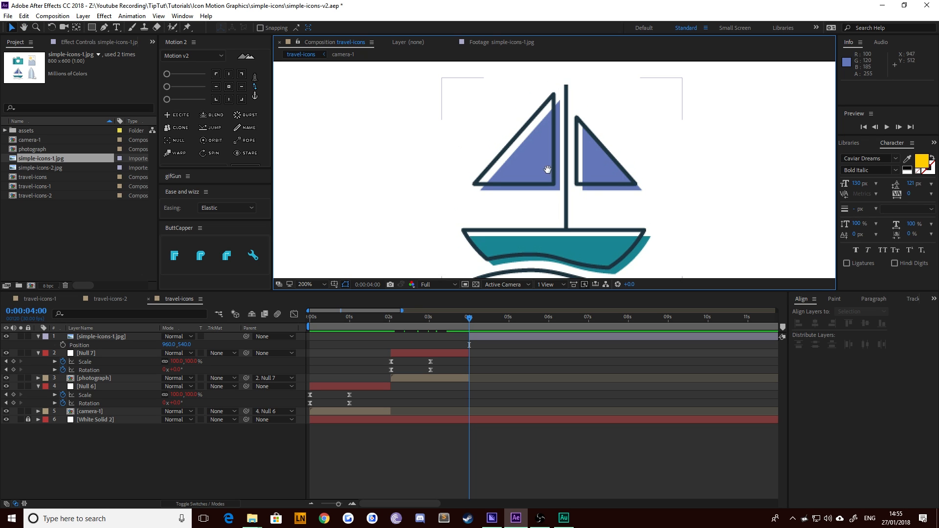
click(103, 29)
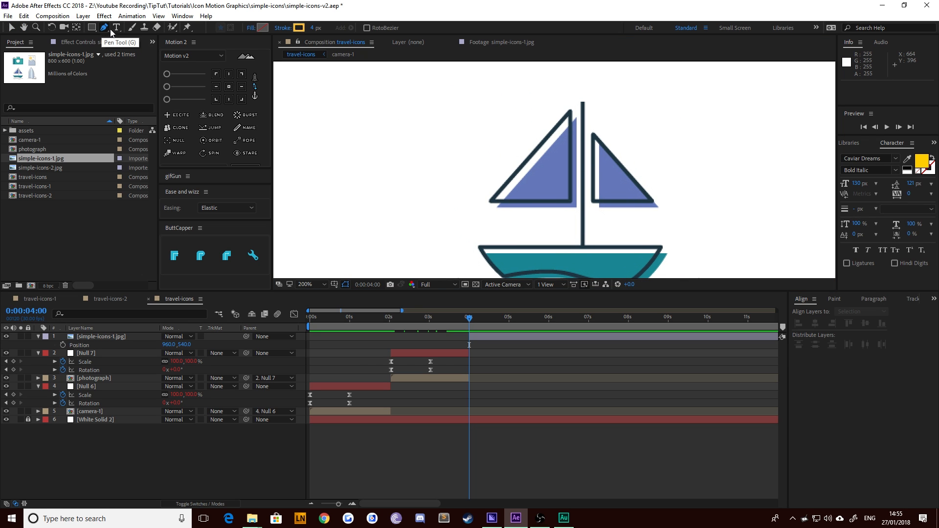
click(298, 27)
click(358, 144)
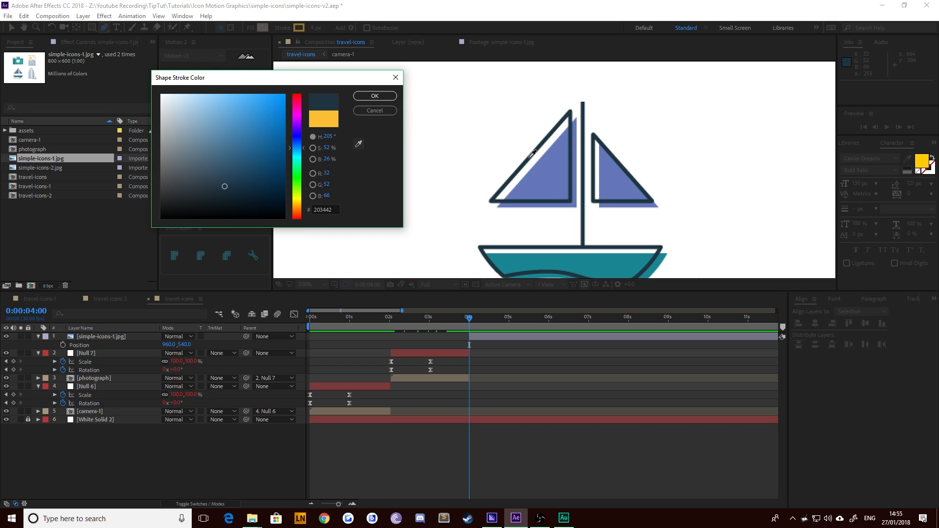
click(533, 154)
click(375, 96)
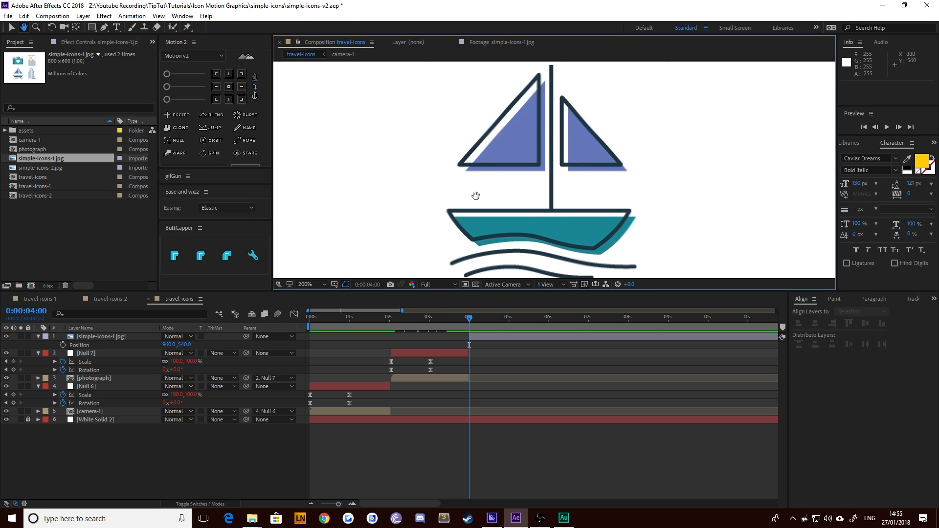
Step: With no layer selected, trace the upper wave as a three-point curved path and trim its shape layer's start to 0:00:04:00
click(168, 460)
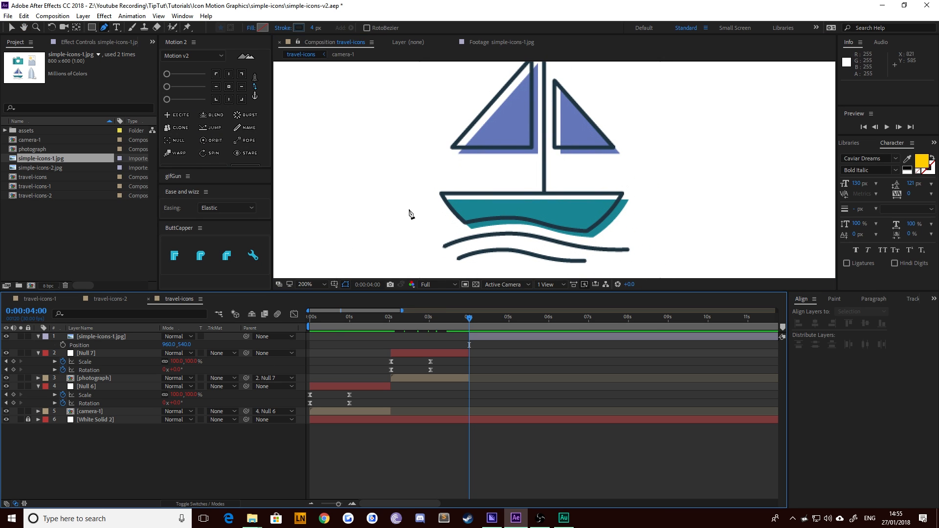
scroll(429, 217, up, 1)
key(space)
drag(424, 248, 413, 192)
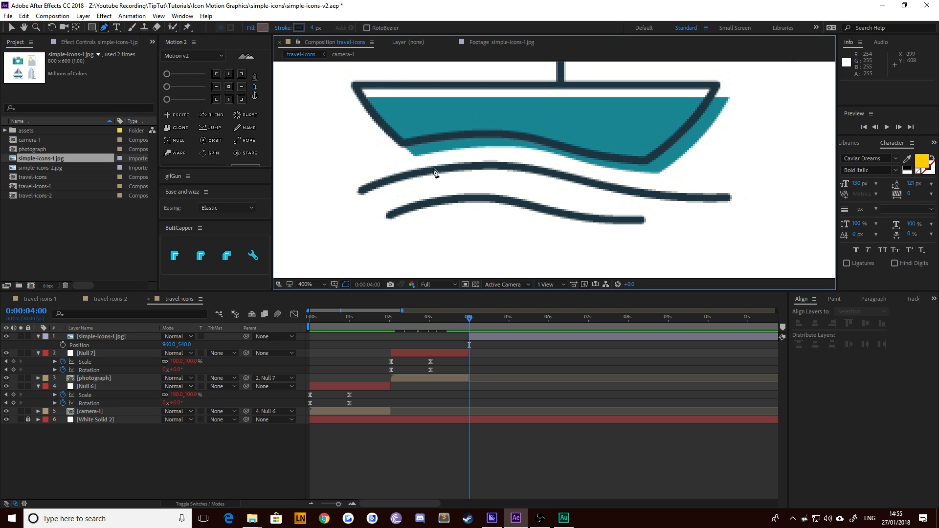
click(361, 192)
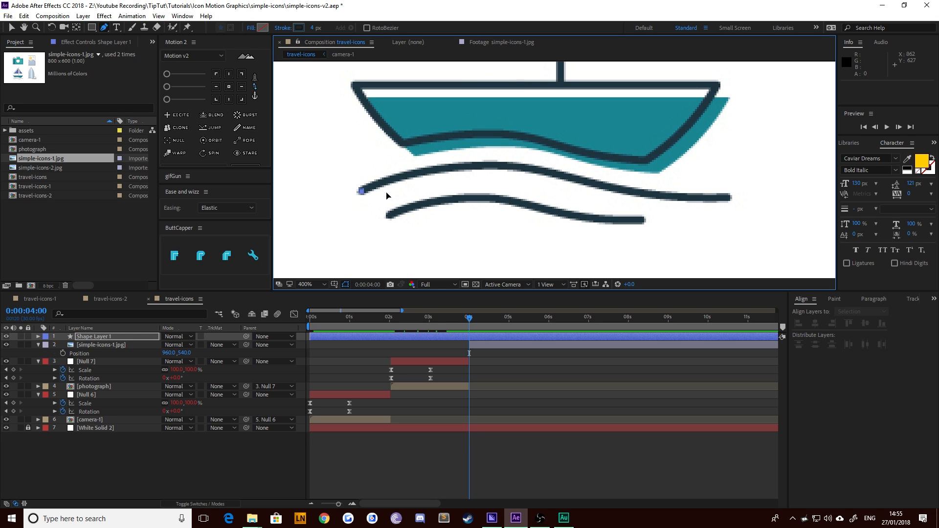
click(487, 167)
drag(489, 168, 572, 169)
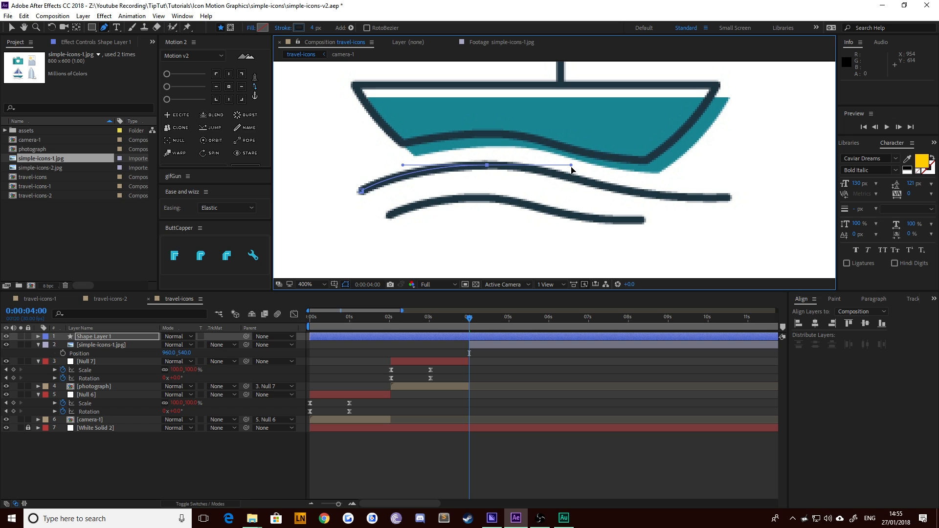
click(729, 198)
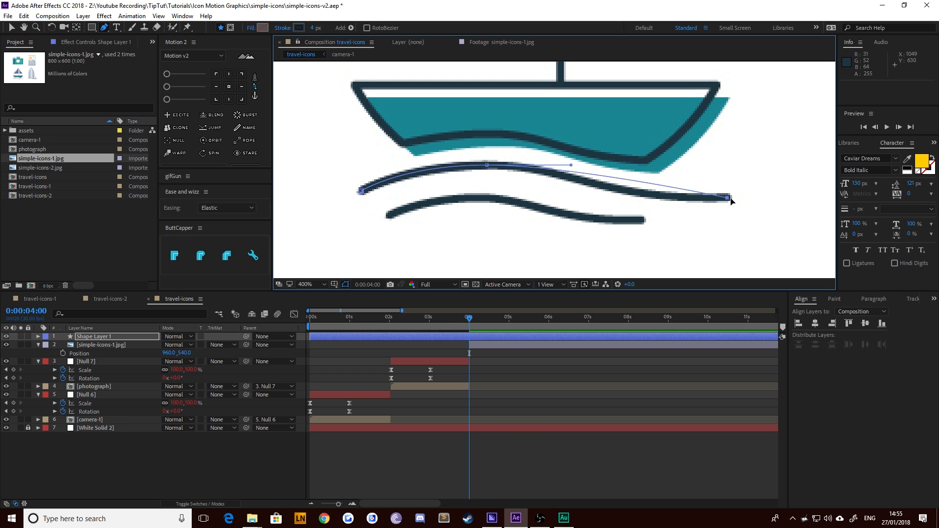
drag(731, 201, 814, 186)
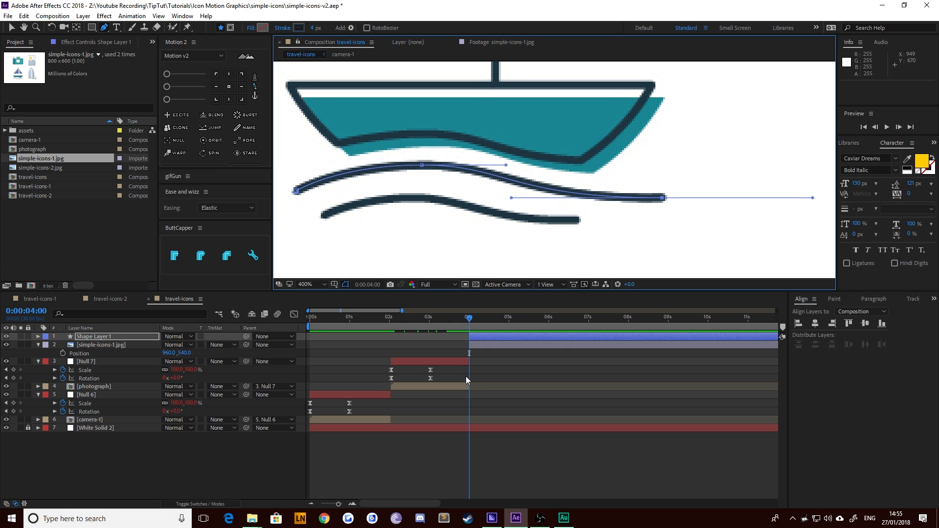
Step: Rename the upper wave's shape layer as wave-1, then deselect it
click(100, 336)
key(Return)
text(wave)
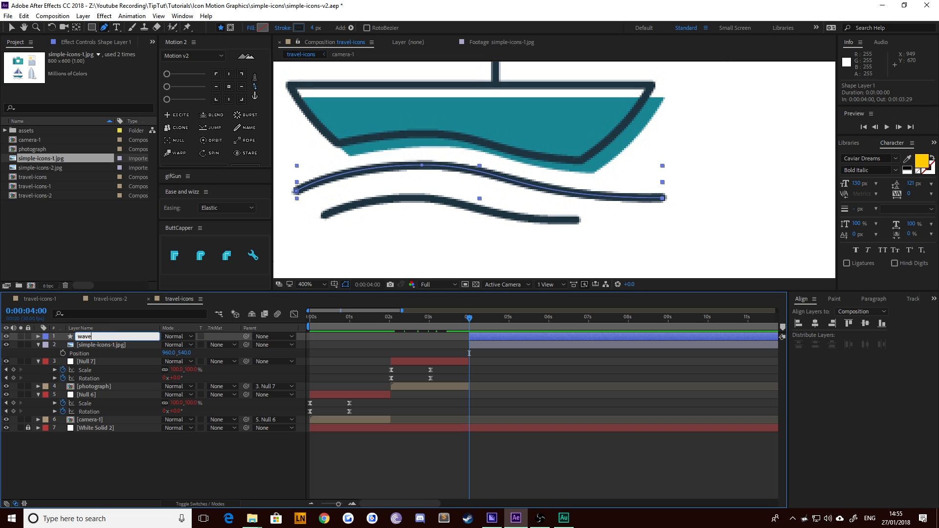
text(-1)
key(Return)
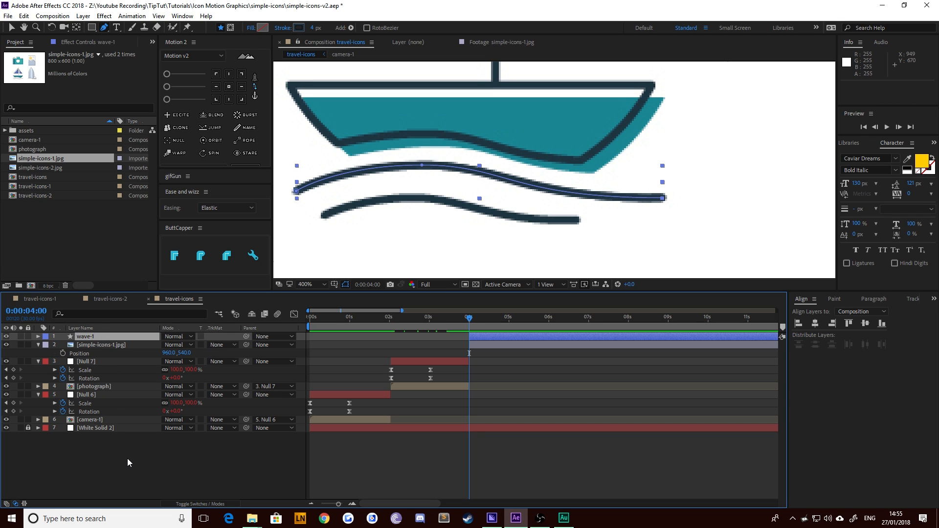
click(127, 459)
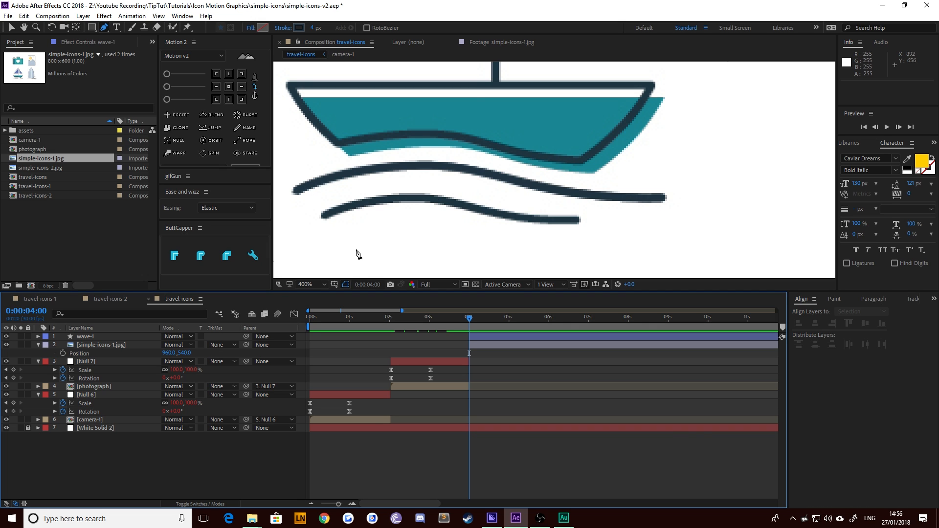
Step: Trace the lower wave as a three-point curved path on a new shape layer and trim the layer's start to 0:00:04:00
click(324, 216)
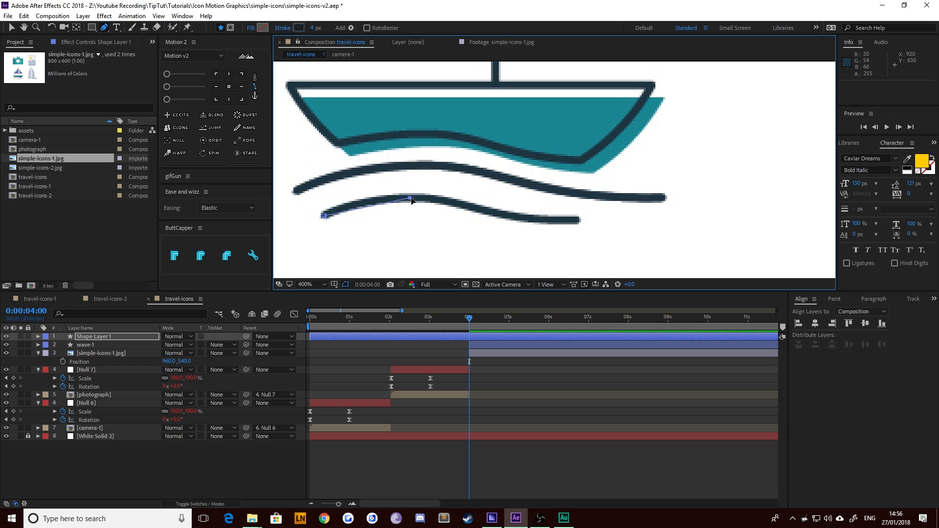
drag(409, 197, 471, 198)
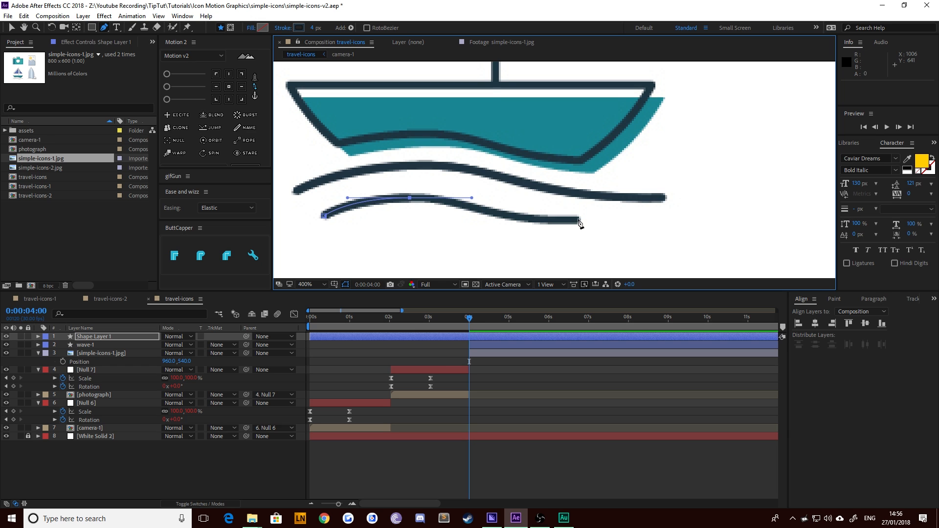
drag(578, 219, 688, 206)
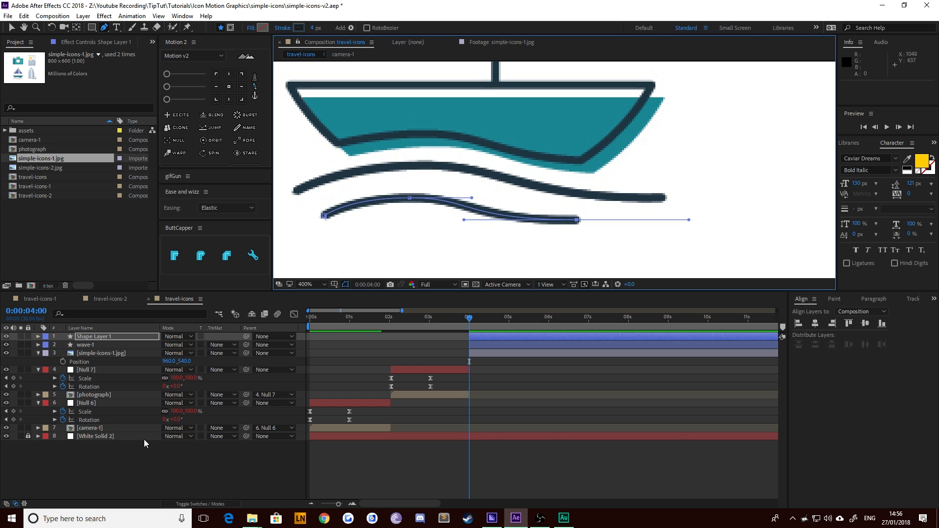
Step: Rename the lower wave's shape layer as wave-2, then deselect it
click(122, 456)
click(90, 338)
key(Return)
text(wave)
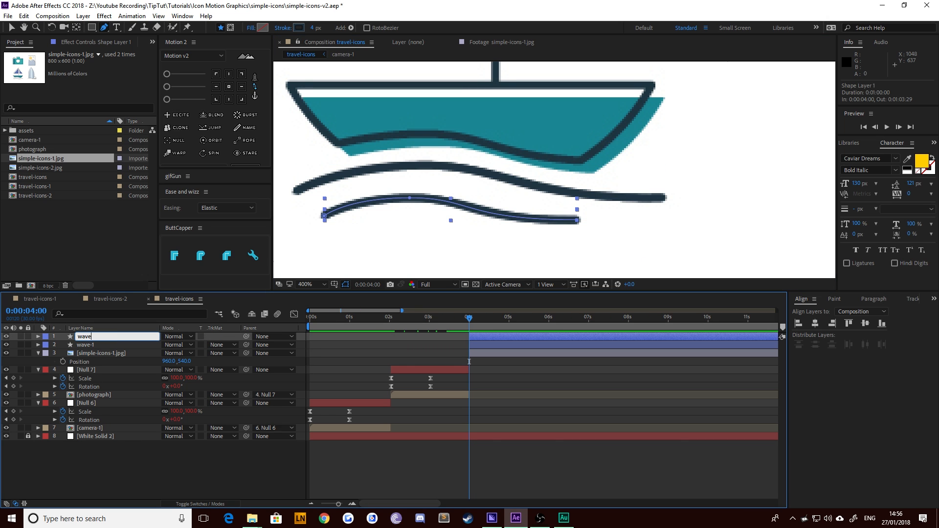
text(-2)
key(Return)
click(124, 473)
Step: Start the hull outline at its lower-left corner and add a smooth point at the crest of its wavy bottom edge
key(space)
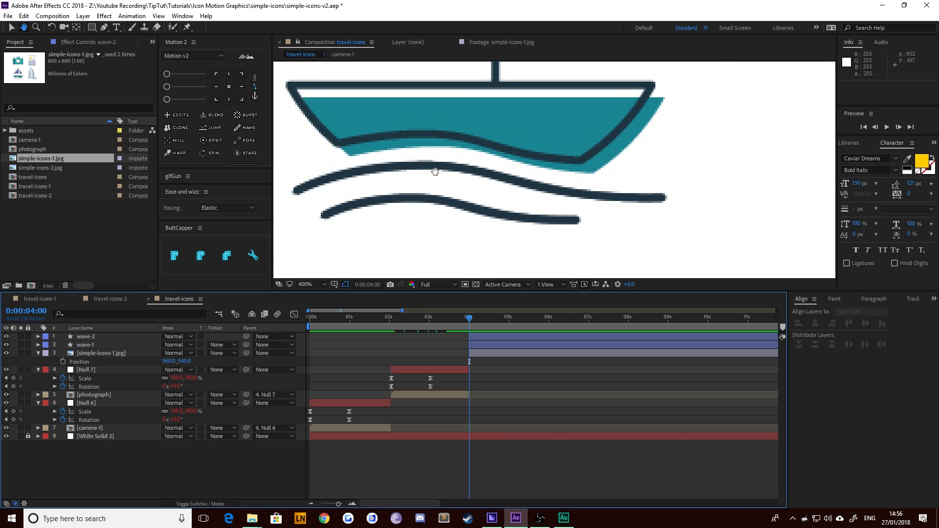
drag(399, 79, 455, 246)
scroll(434, 189, down, 2)
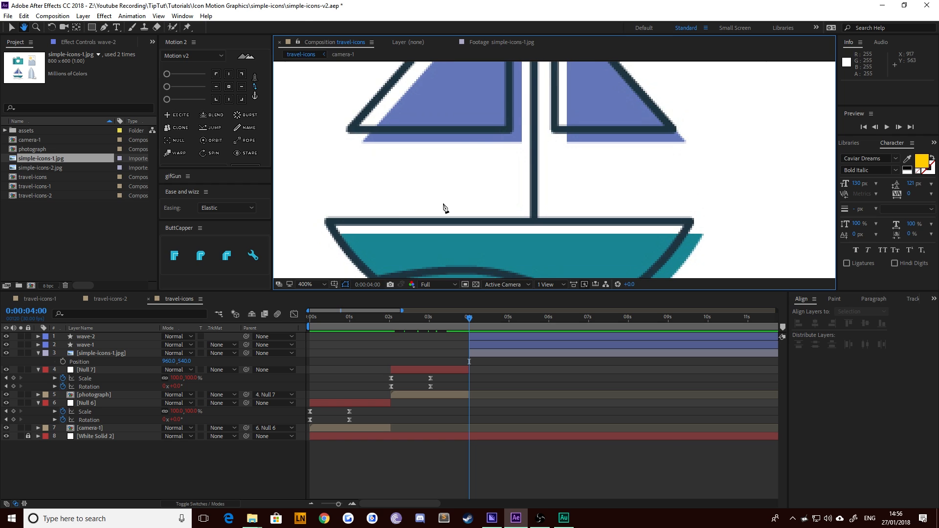
drag(424, 199, 430, 173)
scroll(442, 208, up, 2)
key(space)
drag(406, 209, 545, 176)
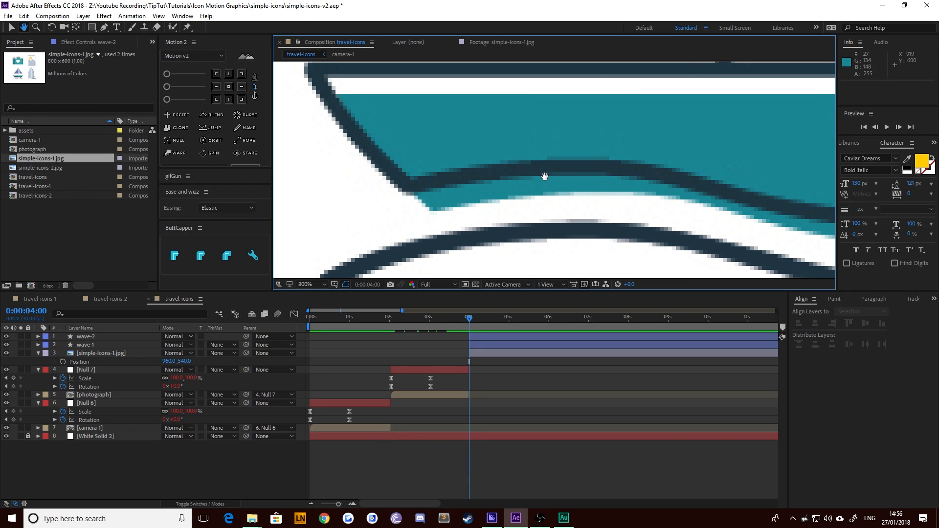
scroll(533, 181, down, 1)
key(space)
drag(512, 203, 503, 183)
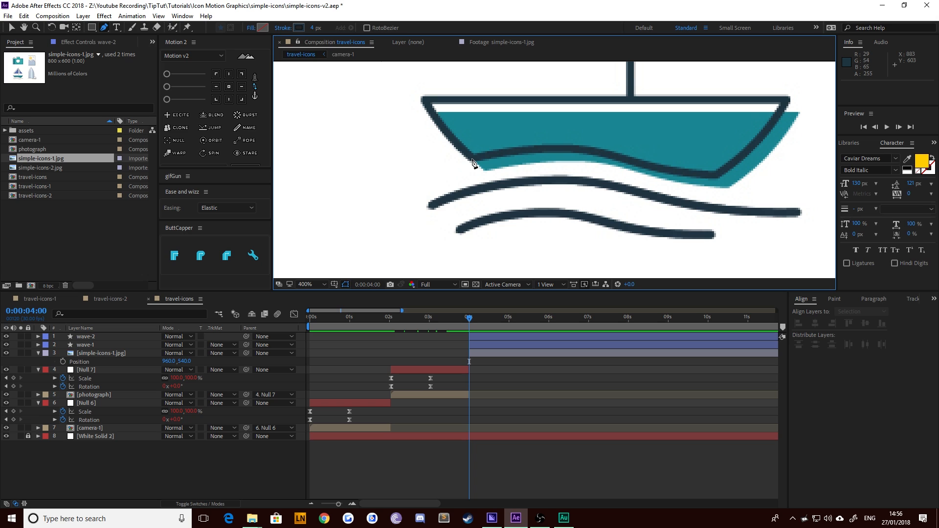
click(471, 159)
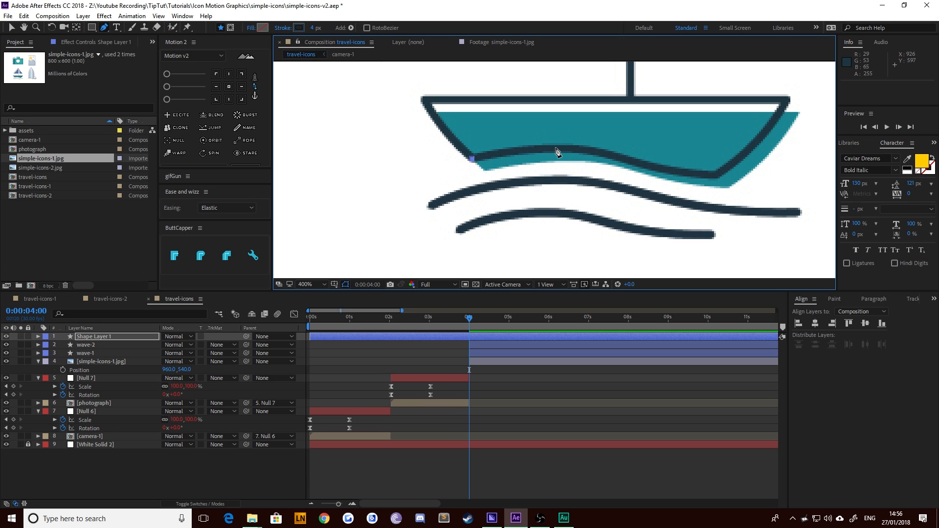
click(558, 147)
drag(562, 151, 602, 153)
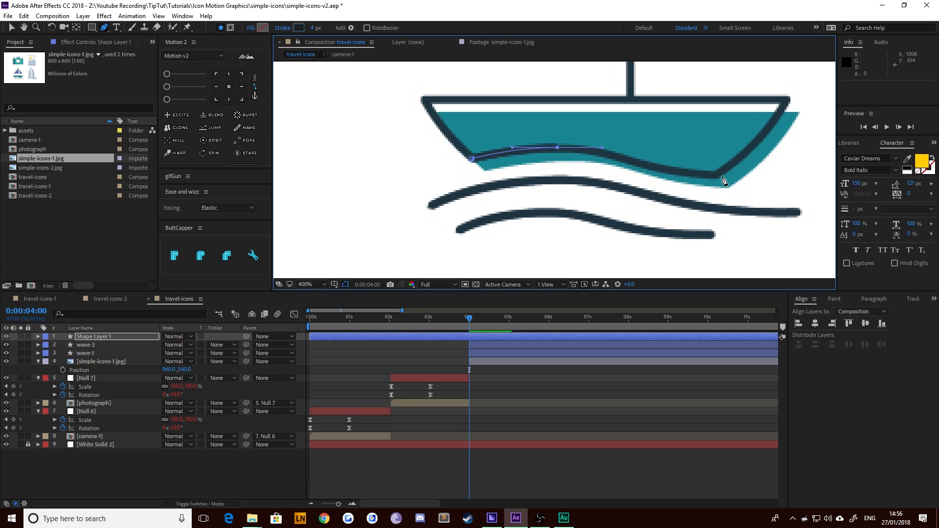
drag(718, 180, 758, 181)
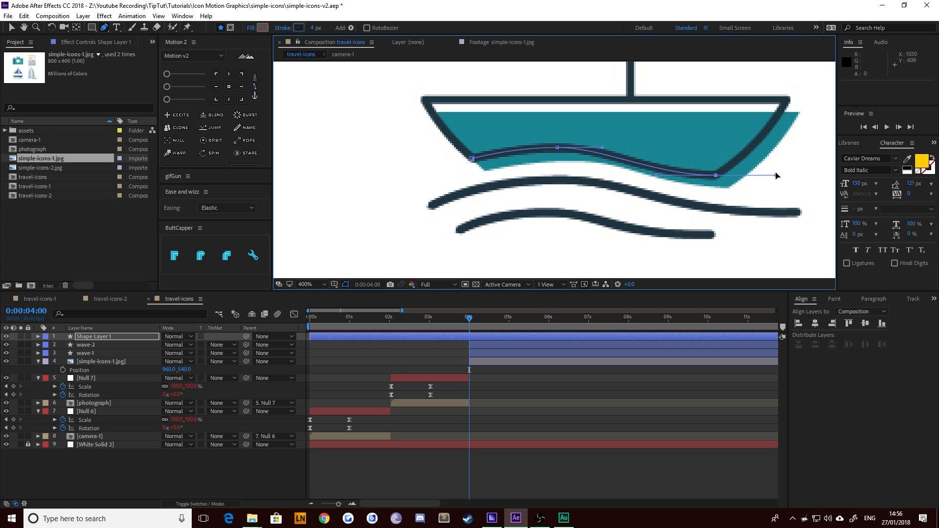
click(787, 102)
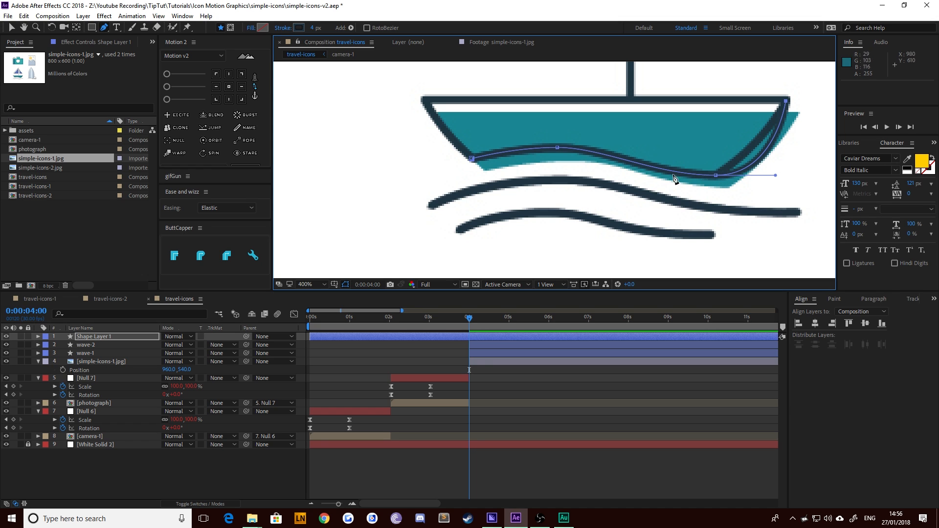
key(ctrl+z)
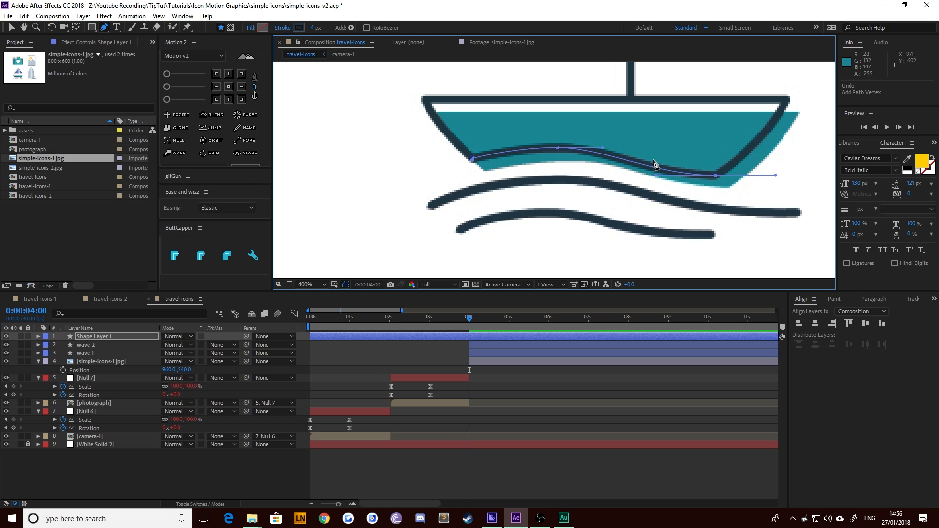
key(ctrl+z)
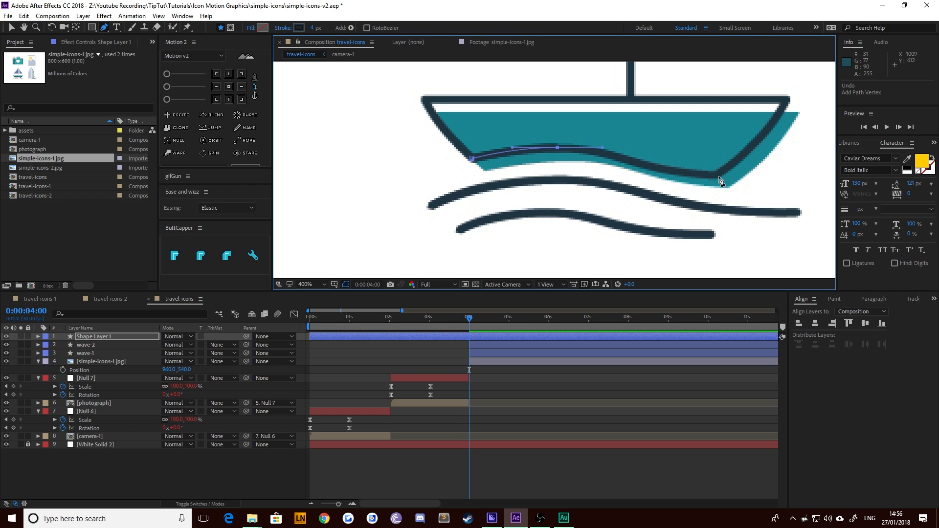
Step: Finish tracing the hull through its lower-right corner, curved right side and straight deck line, reshaping the corner handles, and close the path
drag(717, 175, 780, 179)
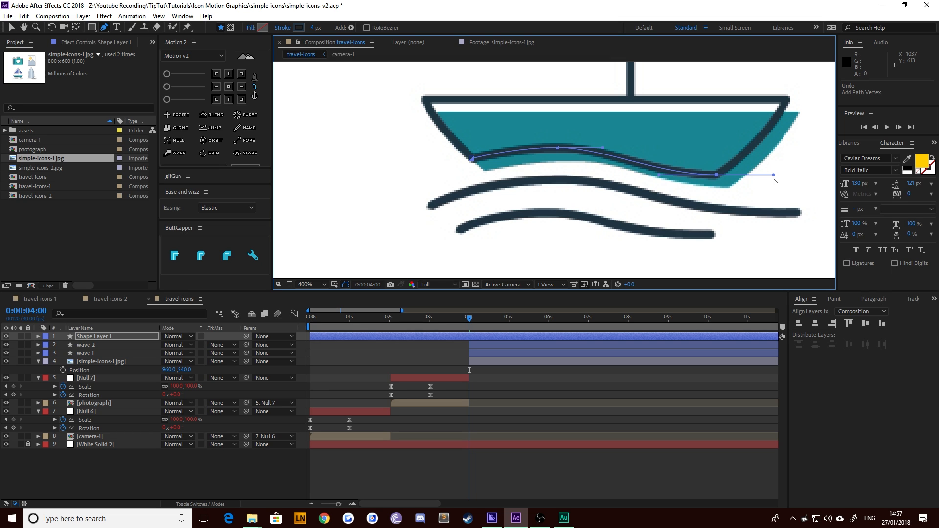
drag(774, 175, 725, 169)
click(785, 102)
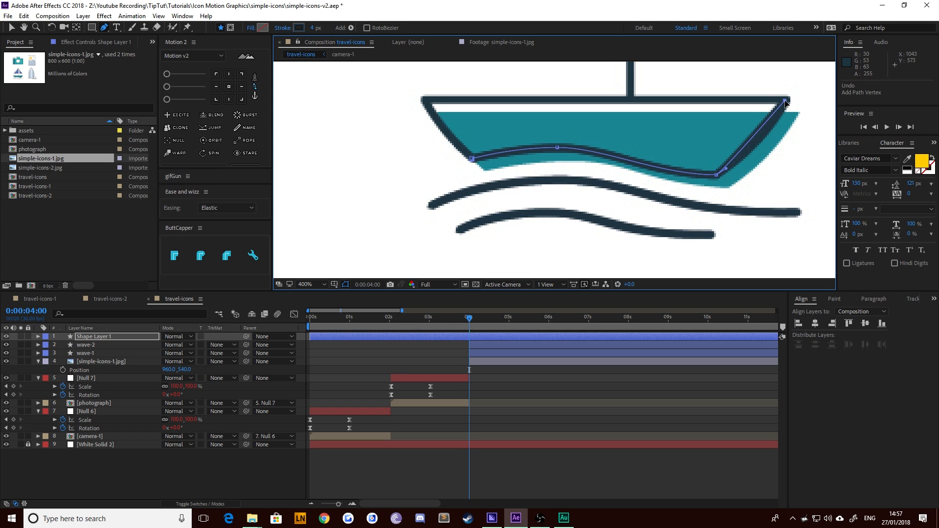
drag(785, 101, 801, 74)
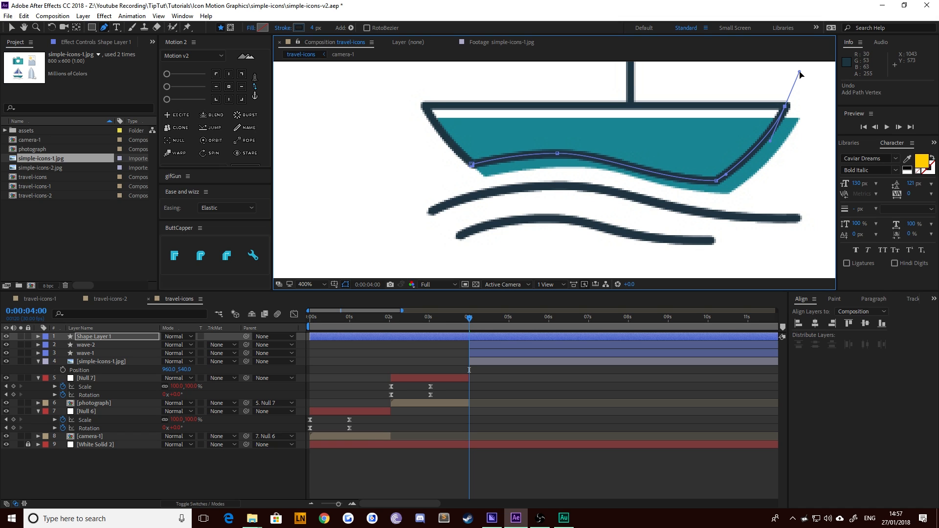
drag(800, 73, 759, 103)
click(426, 106)
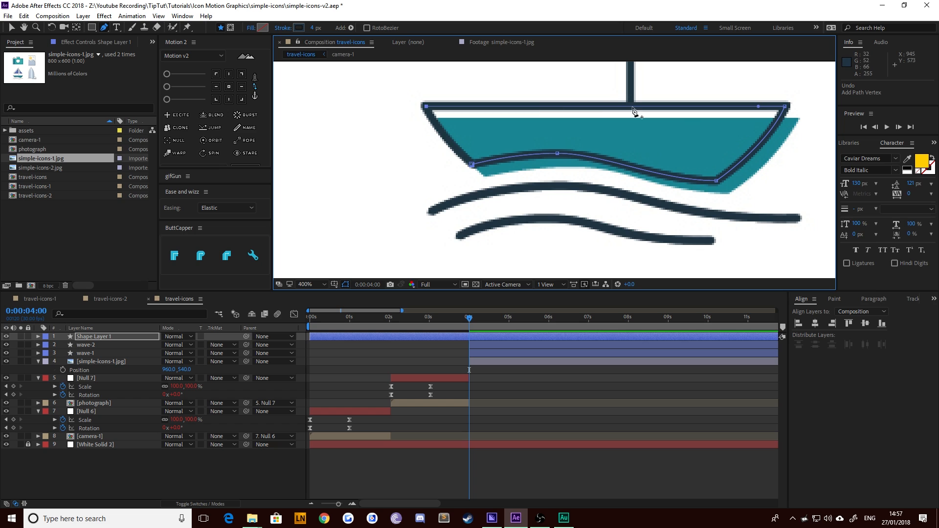
click(472, 165)
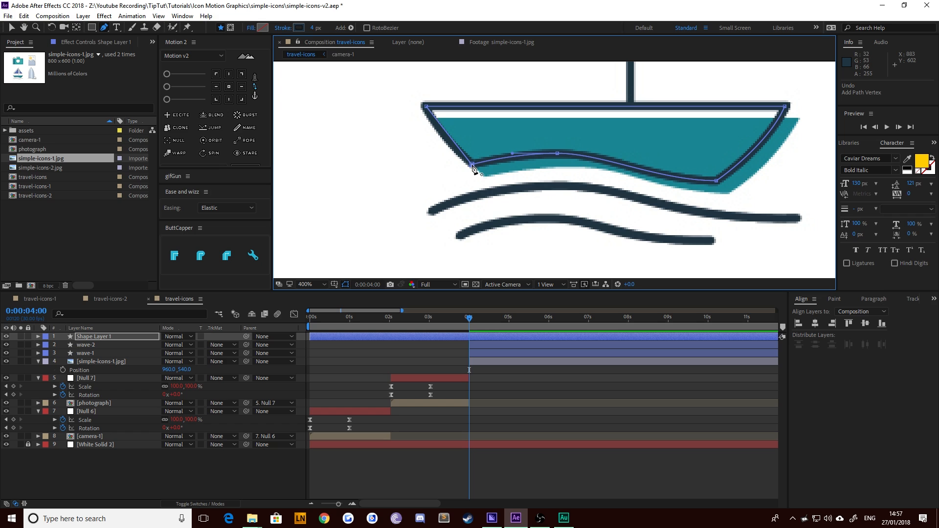
Step: Curve the hull outline's left side at its lower-left corner, then deselect the finished hull
mouse_move(473, 165)
mouse_down()
mouse_move(509, 177)
mouse_move(504, 192)
mouse_move(483, 162)
mouse_up()
click(11, 27)
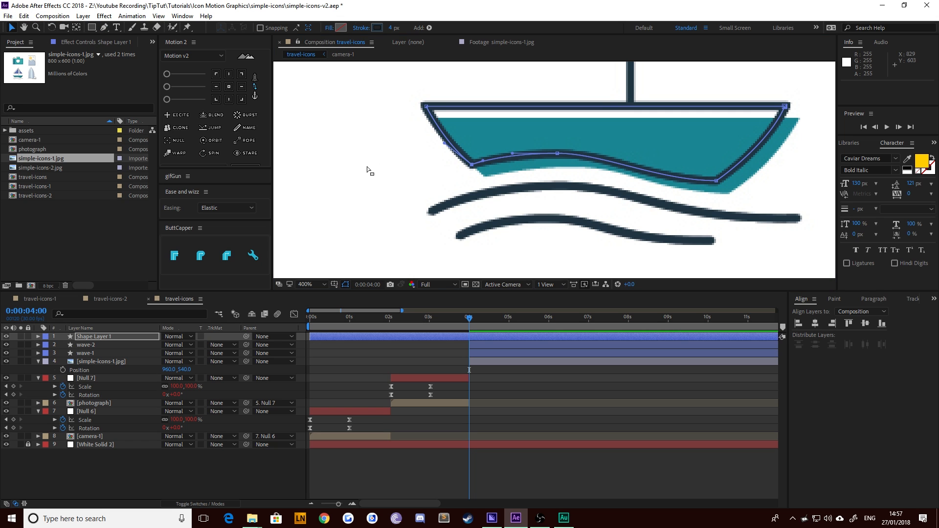
click(389, 168)
drag(785, 114, 749, 126)
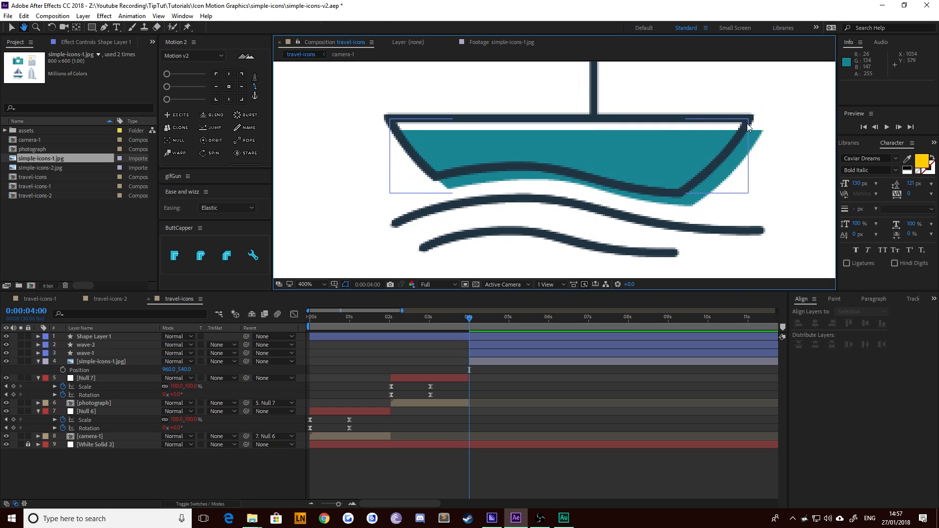
key(space)
drag(398, 186, 395, 260)
Step: Rename the hull's shape layer as boat-main, trim its start to 0:00:04:00 and deselect it
click(104, 338)
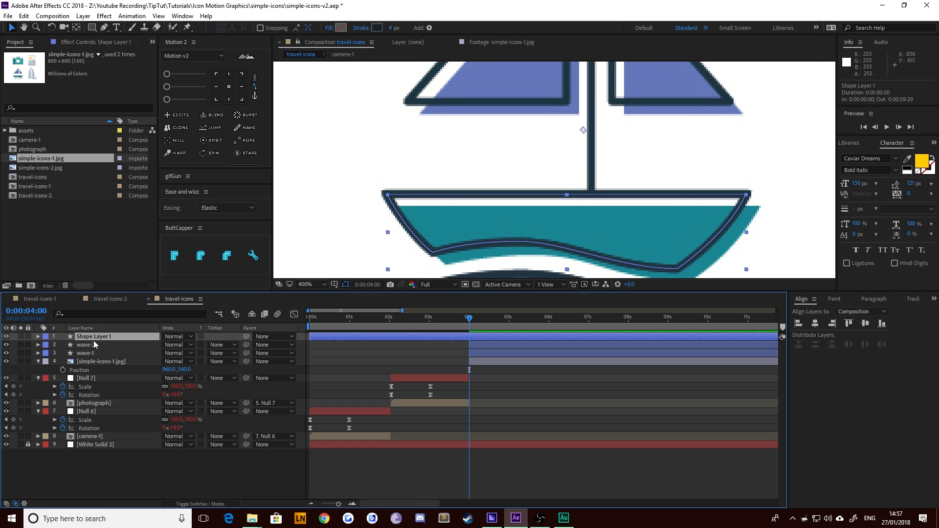
key(Return)
text(boa)
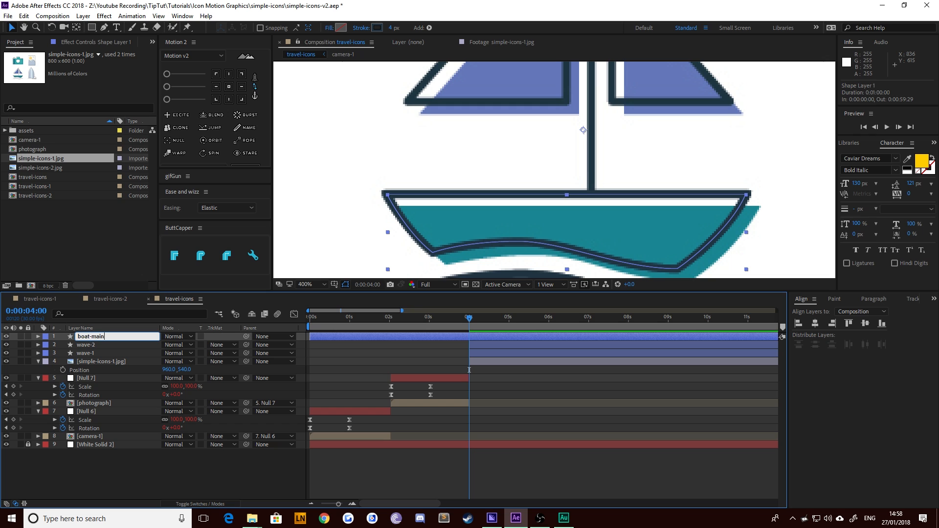
text(t-main)
key(Return)
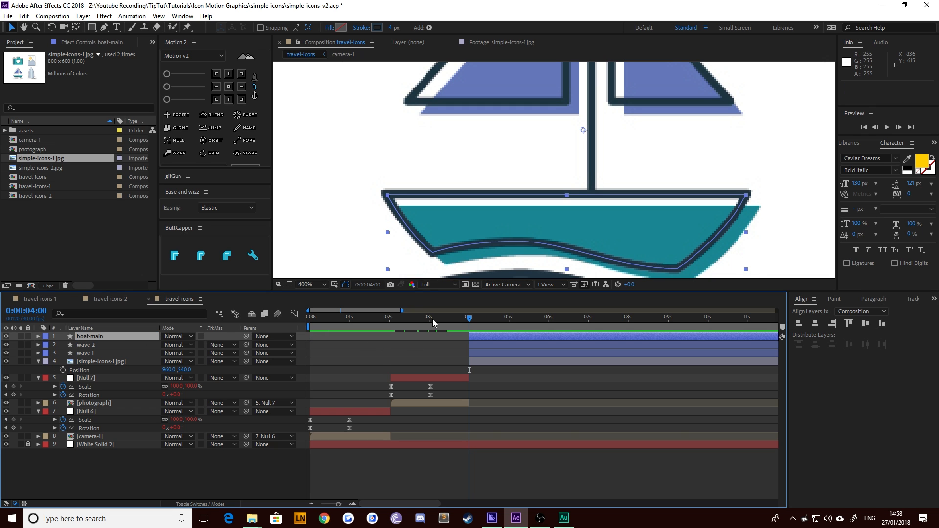
click(195, 468)
Step: Trace the mast as a straight line from the deck to its tip on a new shape layer, trimming the layer's start to 0:00:04:00
scroll(499, 222, down, 2)
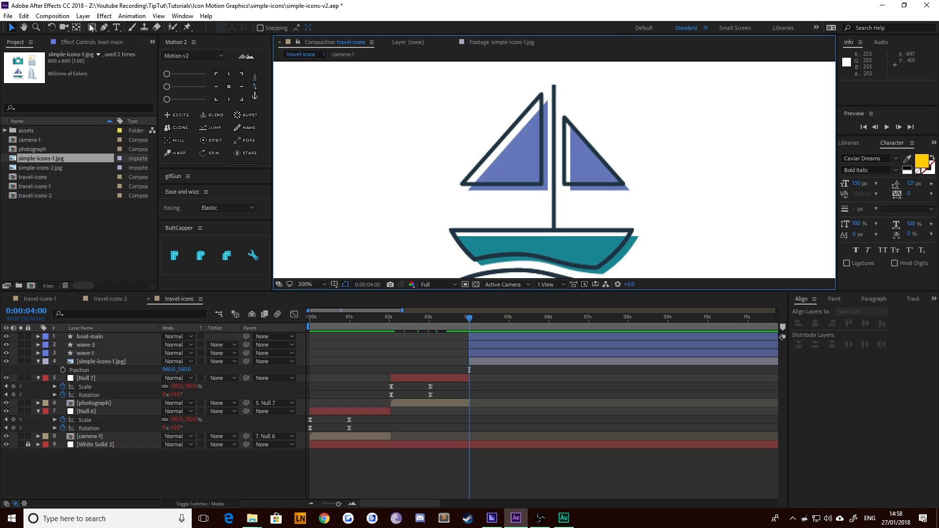
click(105, 27)
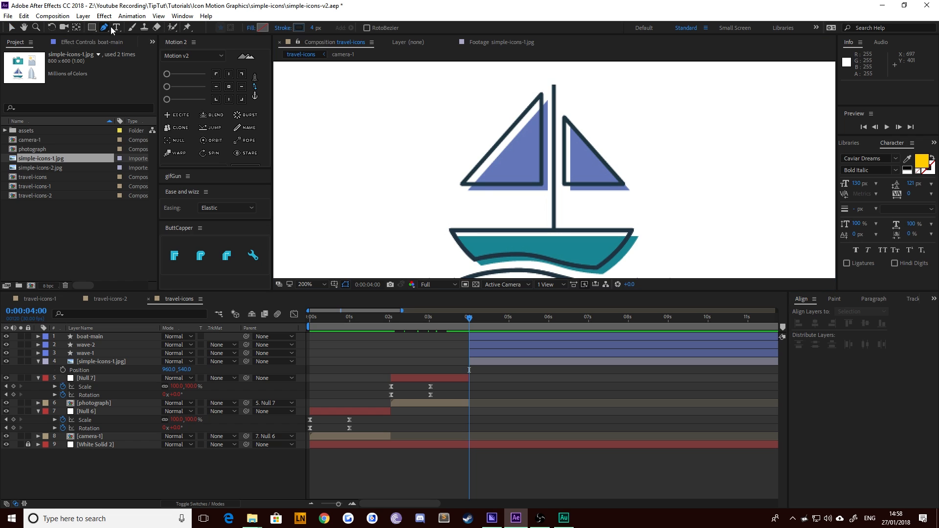
click(554, 230)
click(553, 84)
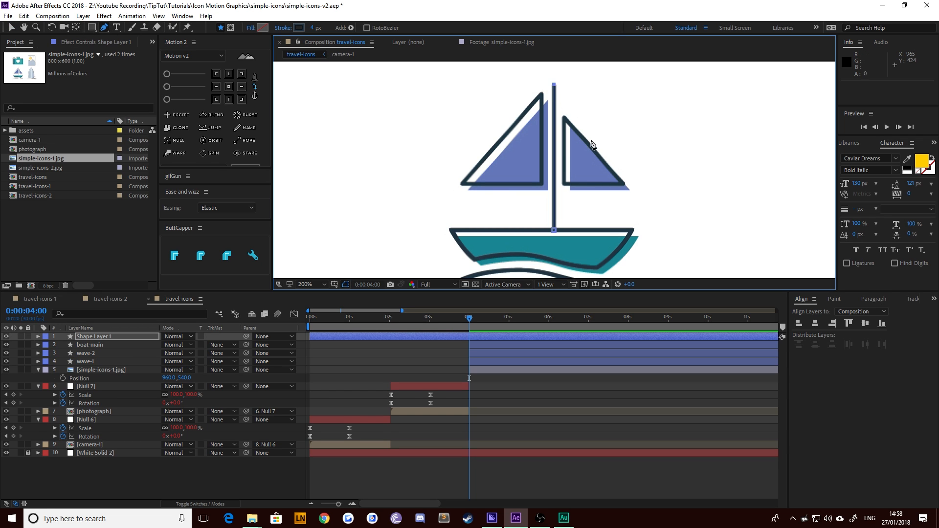
key(bracketleft)
Step: Rename the mast line's shape layer as mast
click(89, 344)
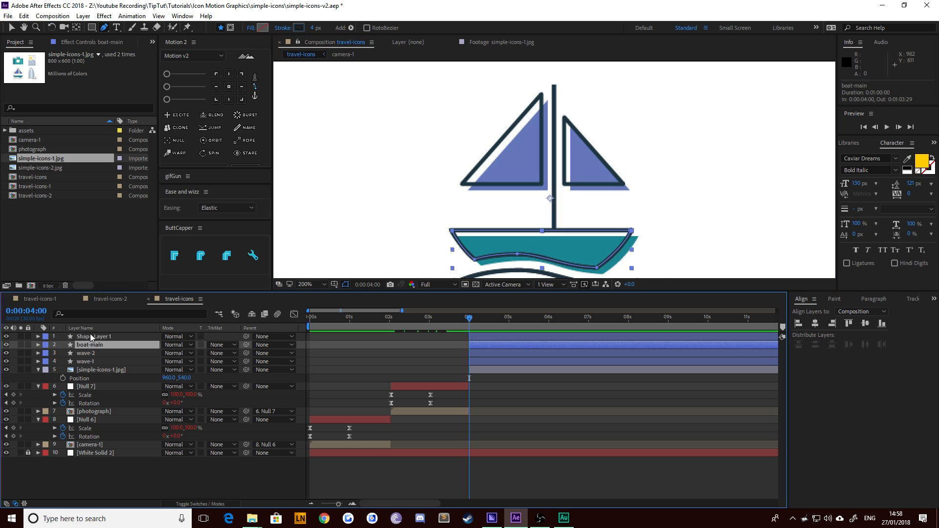
click(91, 337)
key(Return)
text(mast)
key(Return)
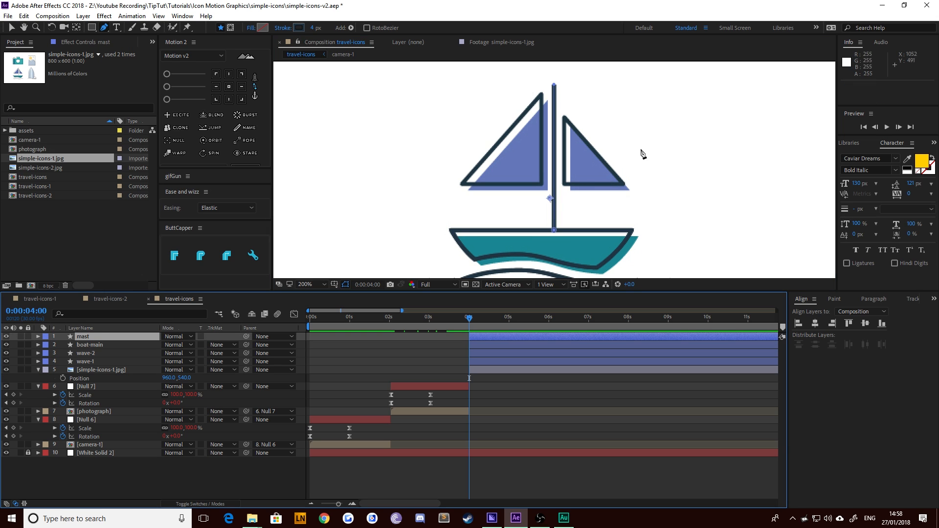
Step: Trace the left sail as a closed three-point triangle along its dark outline on a new shape layer
scroll(520, 162, up, 1)
drag(433, 141, 491, 193)
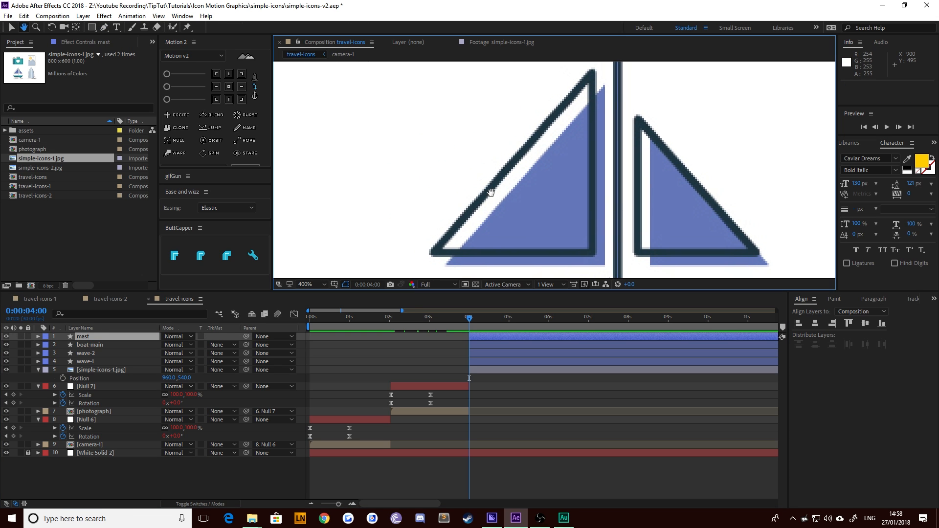
key(g)
click(480, 492)
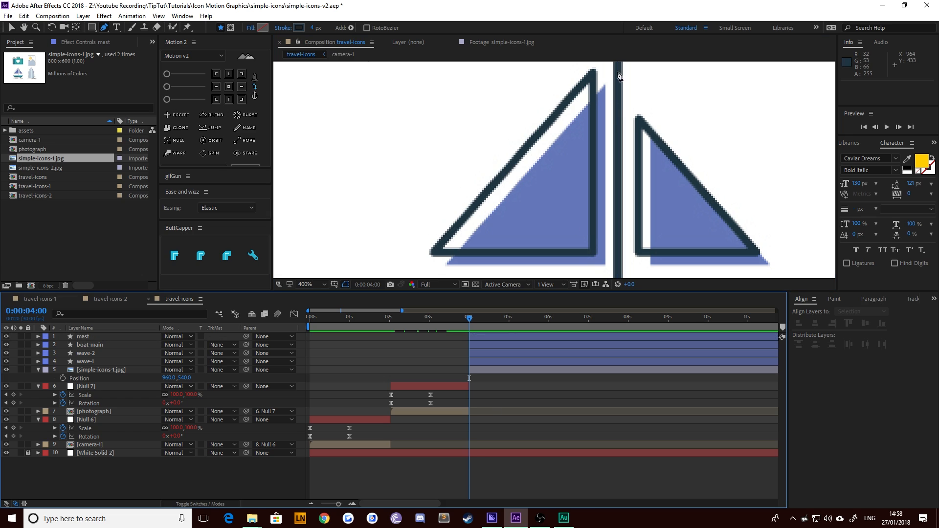
click(592, 74)
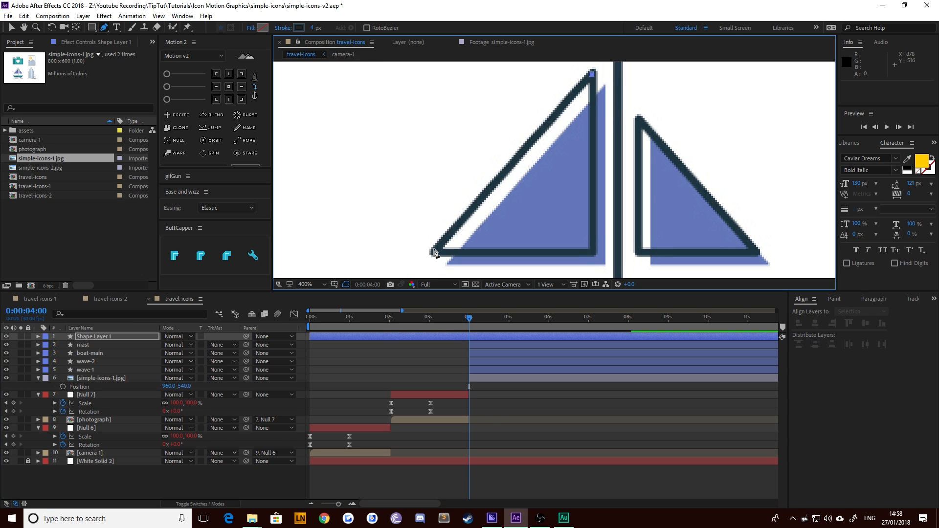
click(434, 253)
key(ctrl+z)
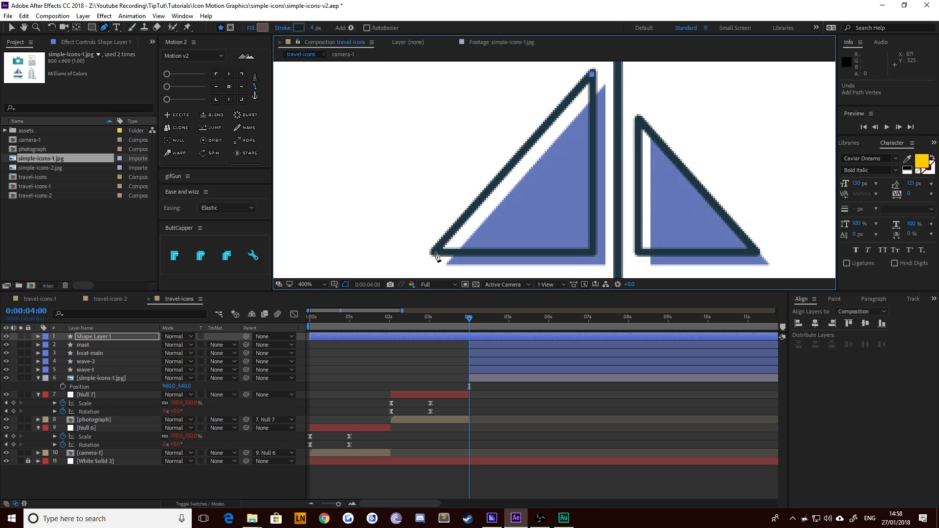
click(436, 252)
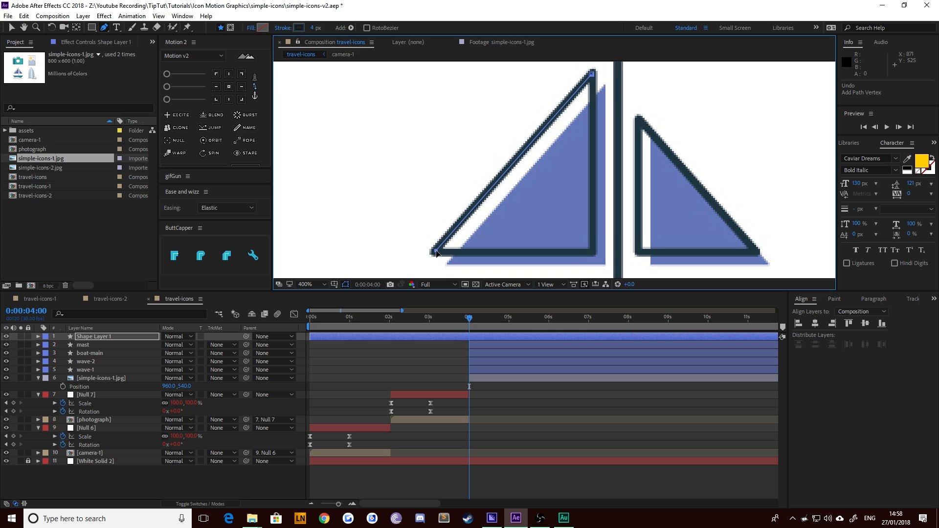
click(592, 251)
click(592, 74)
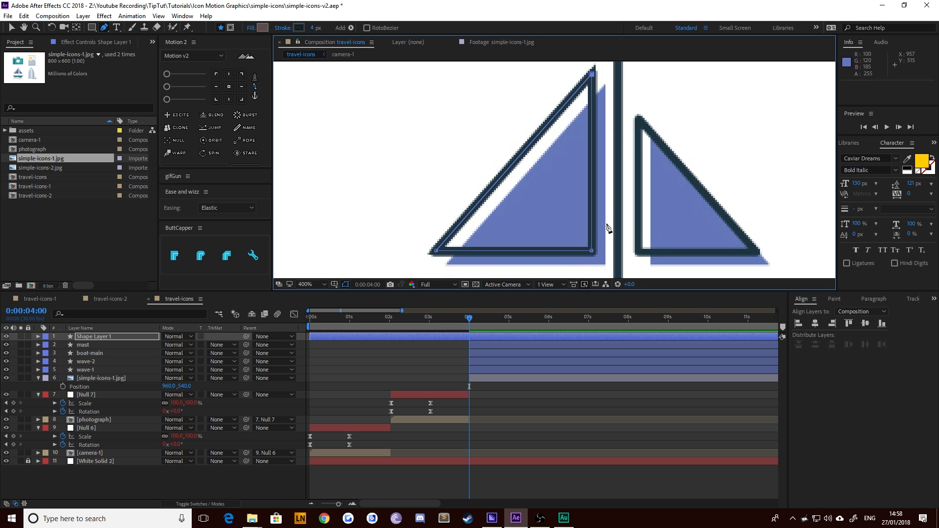
Step: Trim the left sail layer's start to 0:00:04:00 and rename it as sail-l
click(422, 338)
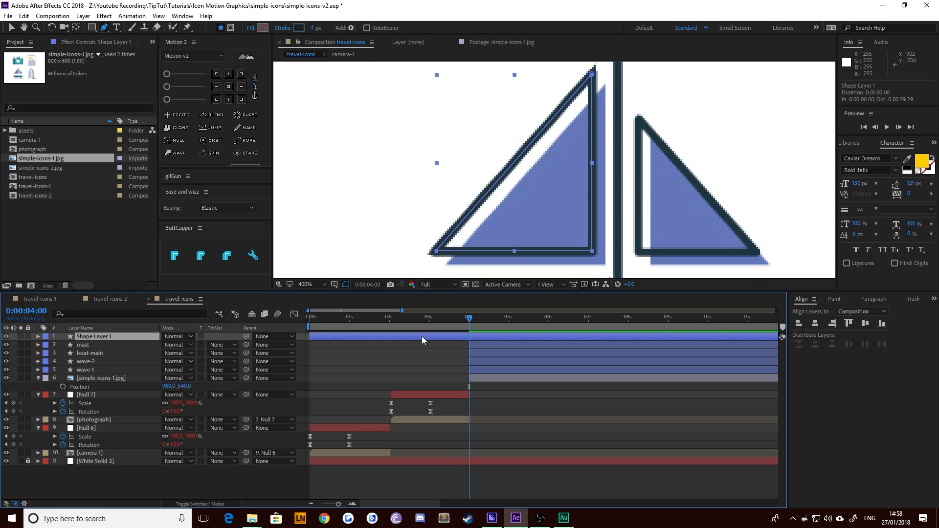
key(alt+bracketleft)
key(Return)
text(ail-1)
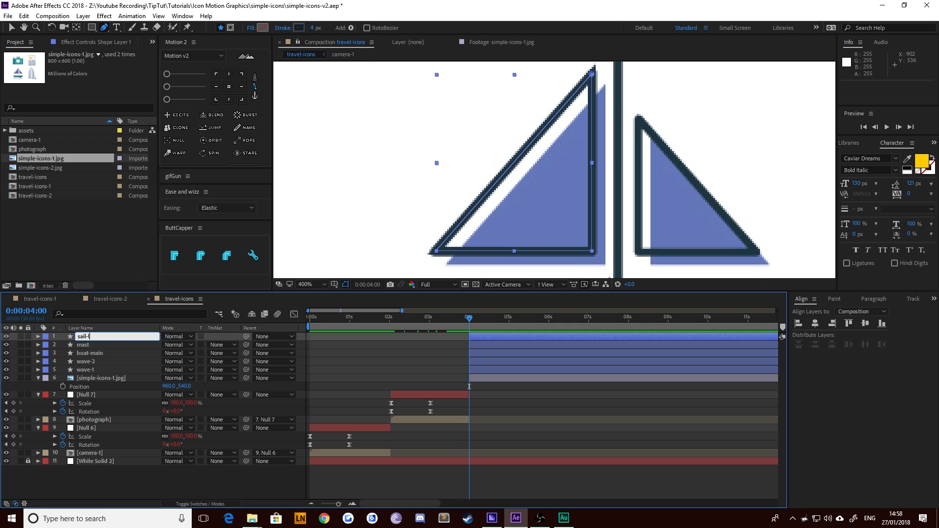
key(Return)
Step: Trace the right sail as a closed triangle on a new shape layer and trim the layer's start to 0:00:04:00
click(620, 155)
drag(623, 154, 515, 154)
key(g)
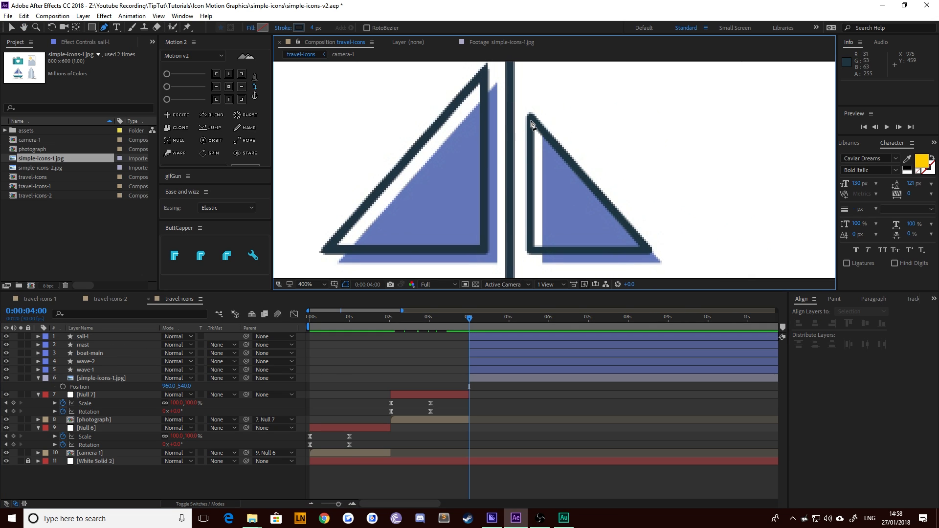
click(532, 120)
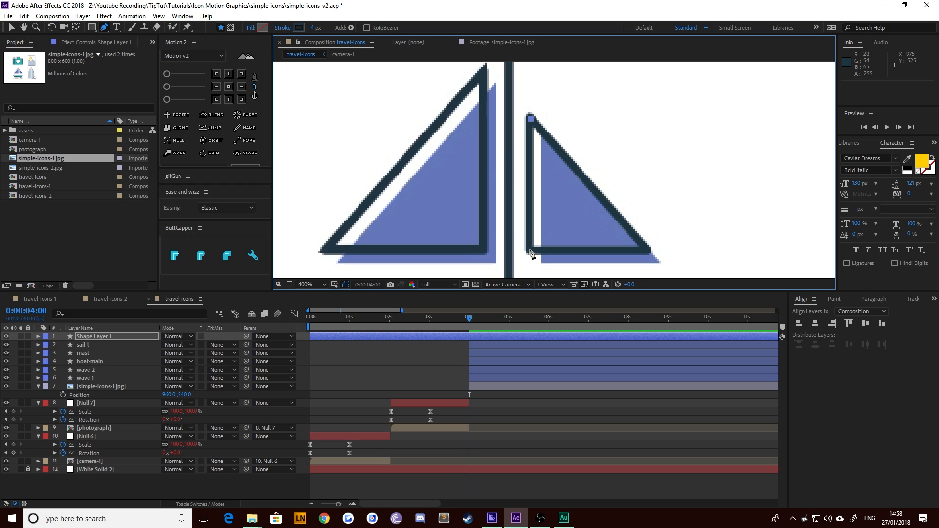
click(531, 250)
click(646, 249)
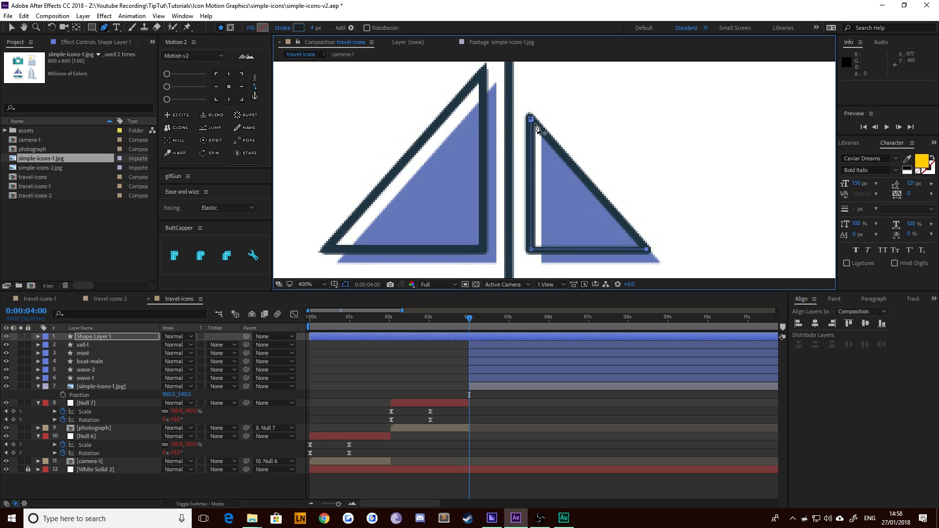
click(536, 126)
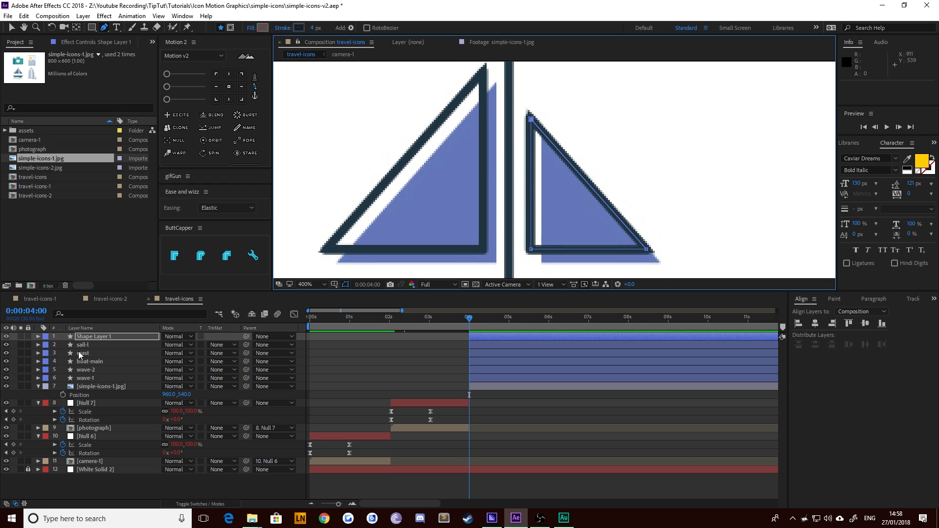
Step: Rename the right sail's shape layer as sail-r, then deselect it
click(96, 338)
key(Return)
text(sa)
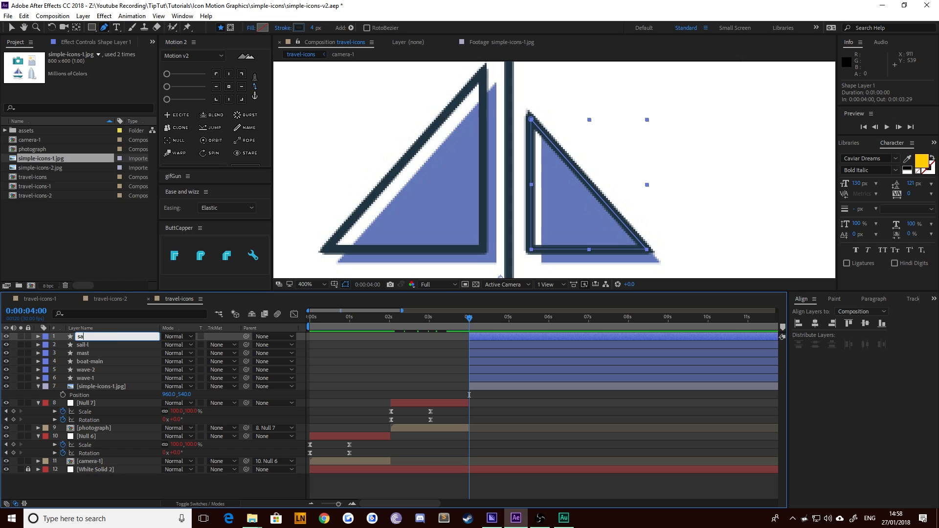
text(il-r)
key(Return)
key(v)
key(slash)
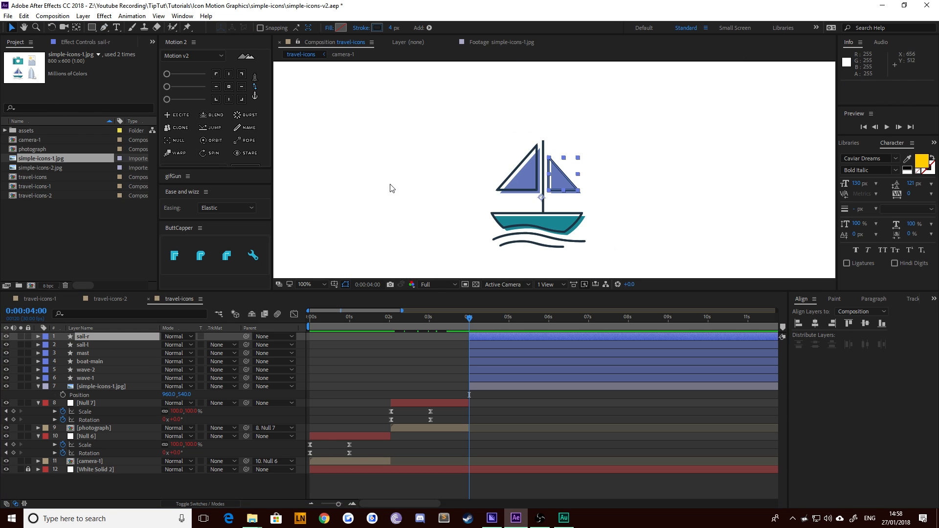
click(392, 189)
Step: Duplicate the sail-r and sail-l layers and move both copies below the originals in the layer order
drag(453, 224, 451, 185)
drag(457, 231, 445, 215)
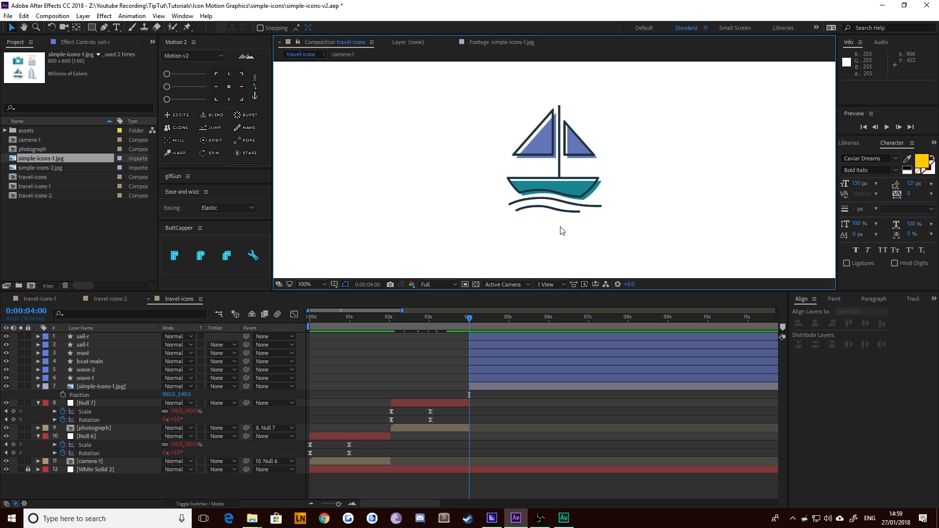
click(83, 338)
ctrl+click(86, 347)
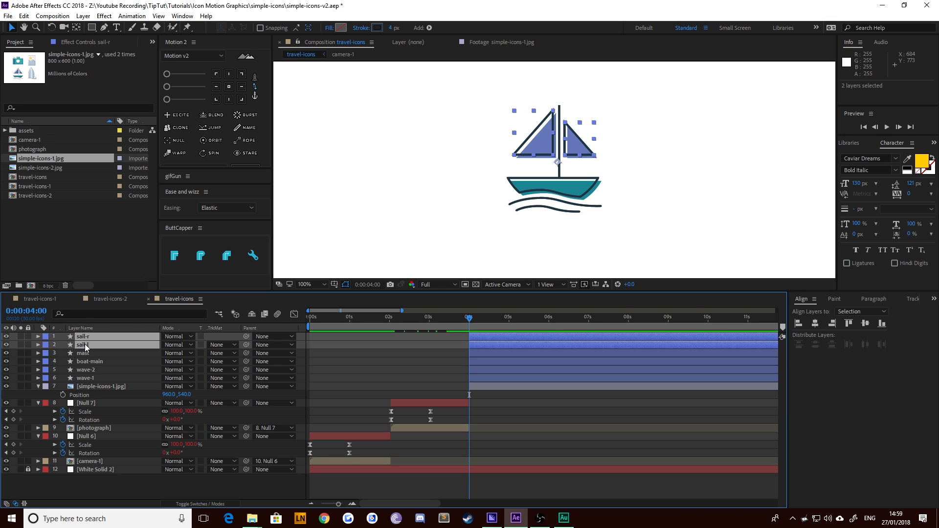
key(ctrl+d)
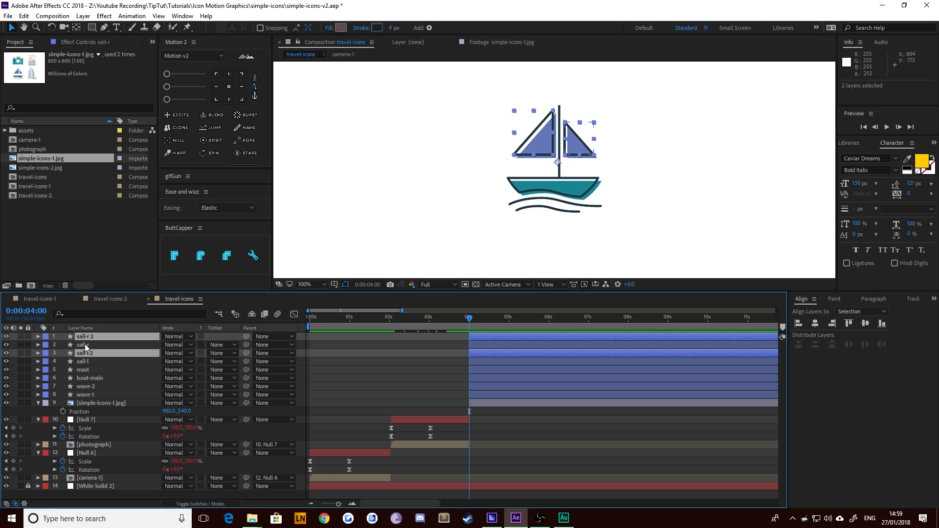
key(ctrl+[)
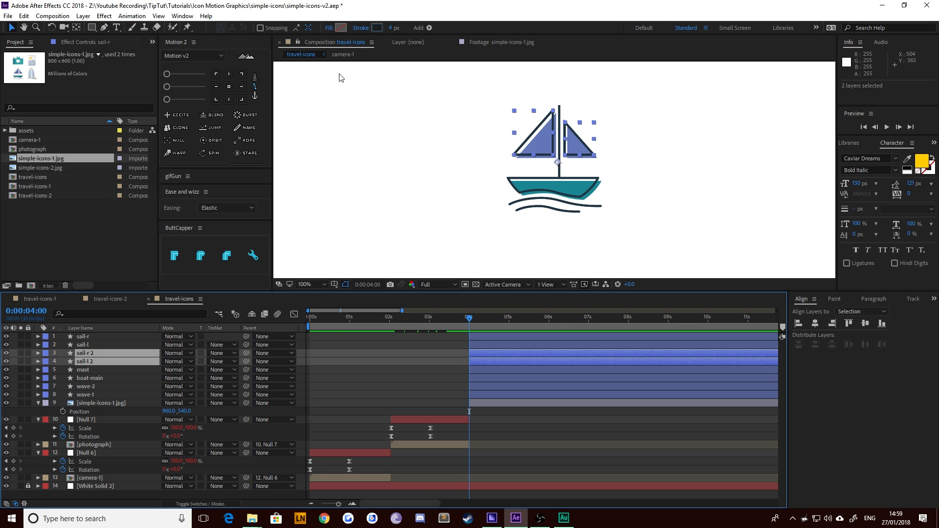
Step: Remove the stroke from the duplicated sails and fill them with the reference sail's blue, 6478BA
alt+click(377, 28)
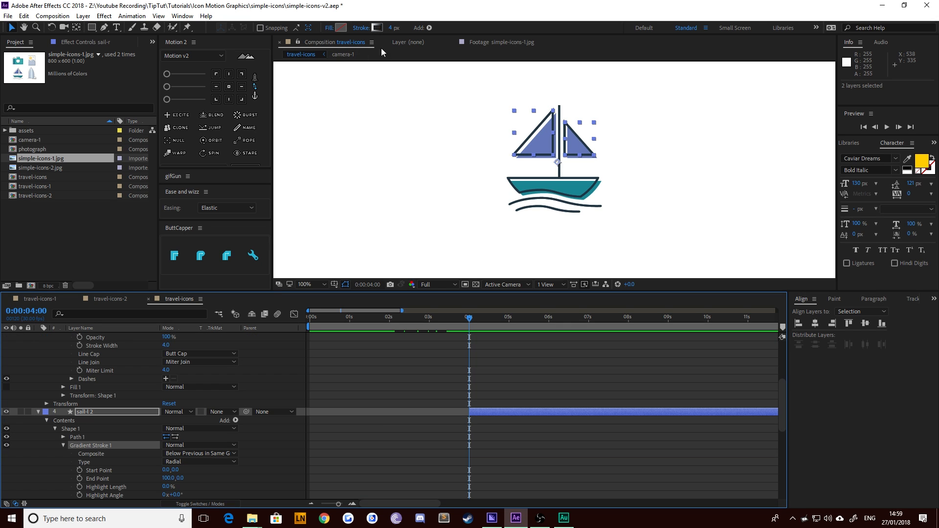
alt+click(376, 28)
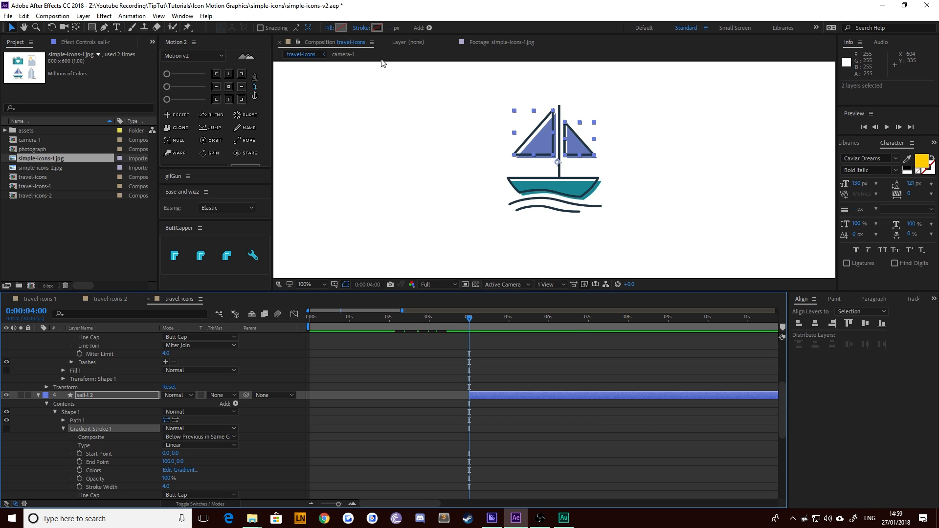
scroll(518, 163, up, 4)
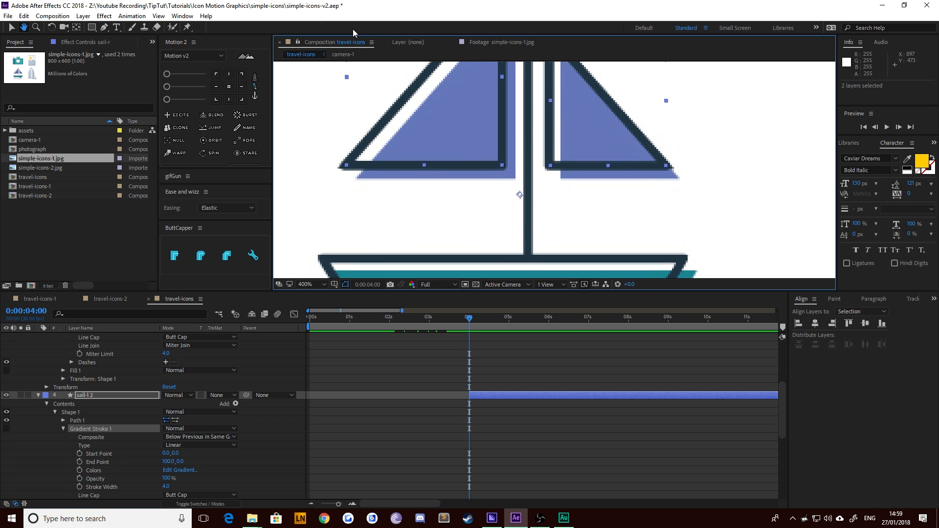
click(340, 27)
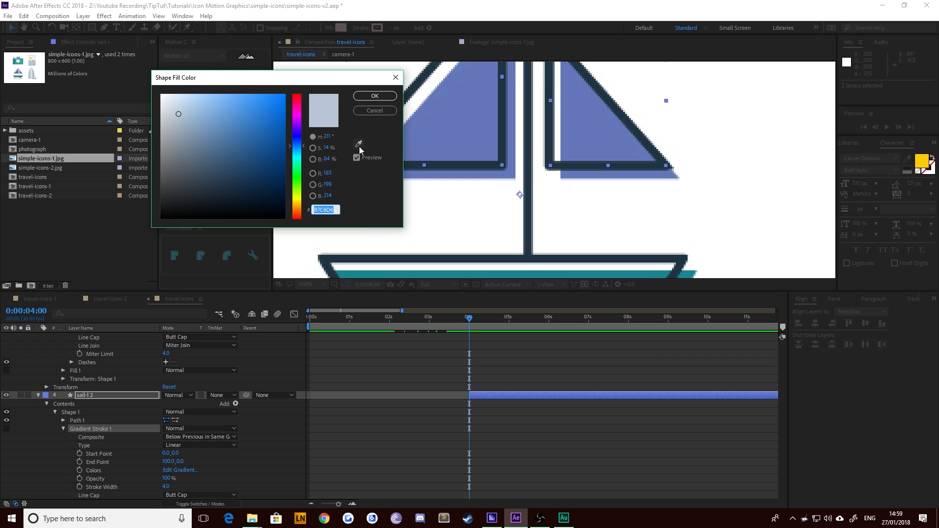
click(358, 144)
click(509, 170)
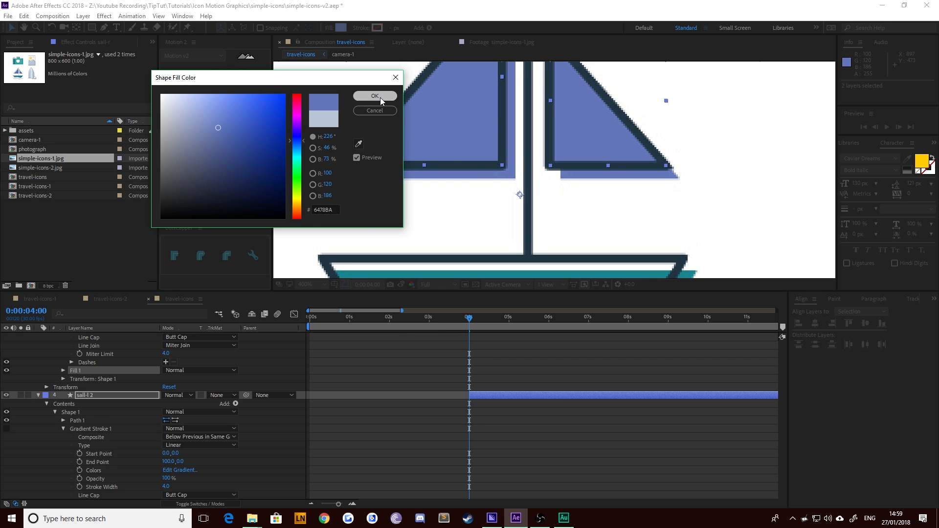
click(377, 95)
Step: Offset the filled sail copies about 6 px right and 6 px down onto the reference's blue areas, then deselect them
drag(458, 115, 464, 119)
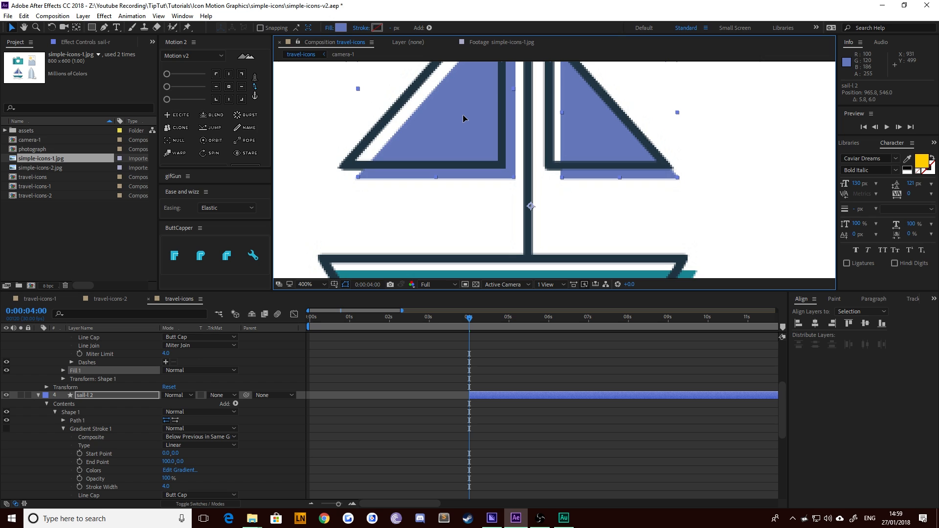
scroll(462, 116, down, 1)
click(442, 140)
key(space)
drag(415, 138, 404, 155)
scroll(103, 373, up, 5)
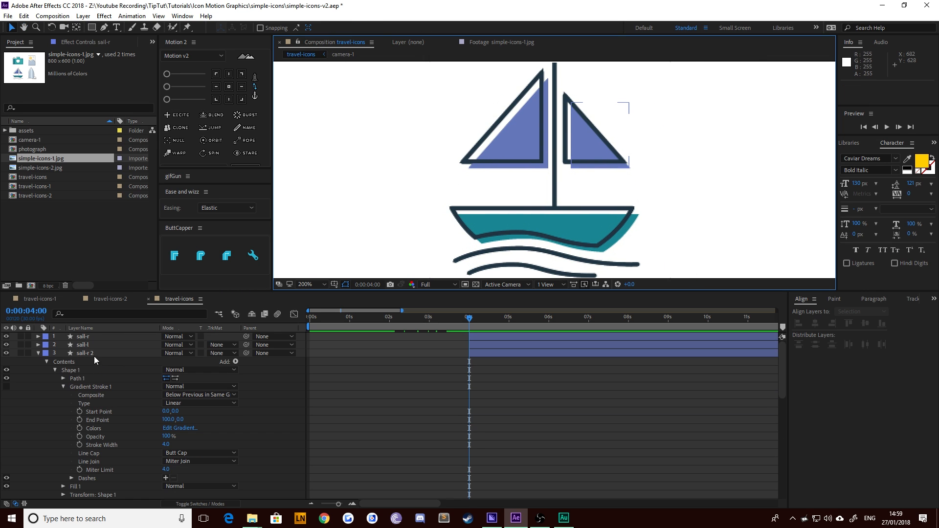
Step: Collapse the expanded properties of the sail-r 2 and sail-l 2 layers
click(90, 337)
click(90, 355)
scroll(91, 372, down, 3)
shift+click(92, 433)
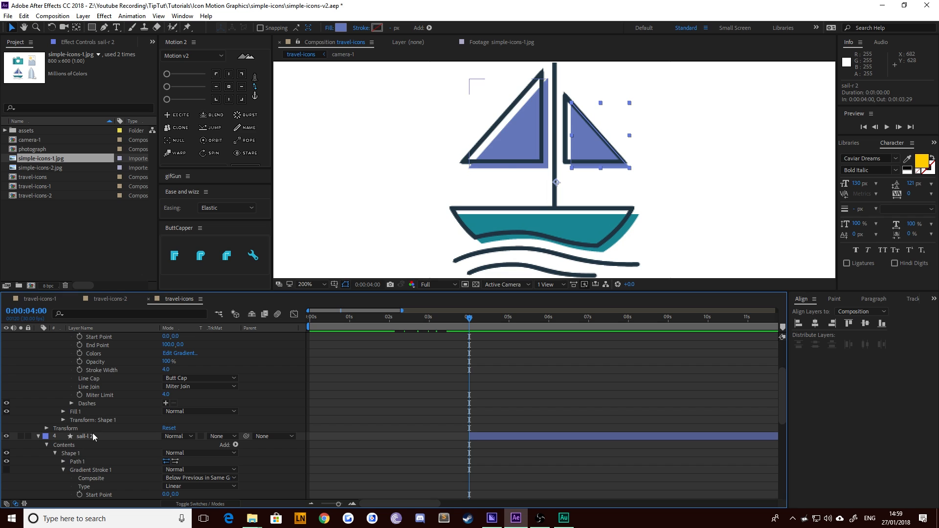
key(u)
Step: Duplicate the boat-main layer and move the copy directly below the original in the layer order
click(93, 379)
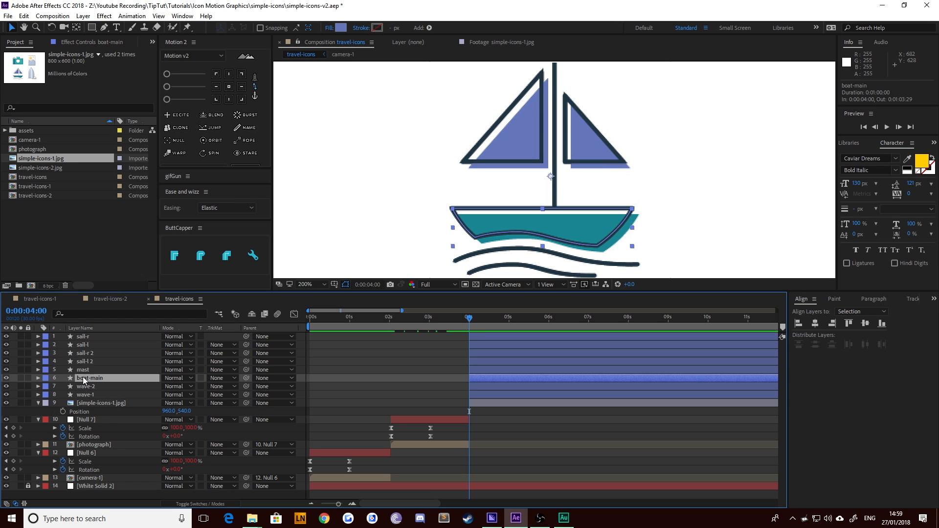
key(ctrl+d)
key(ctrl+bracketleft)
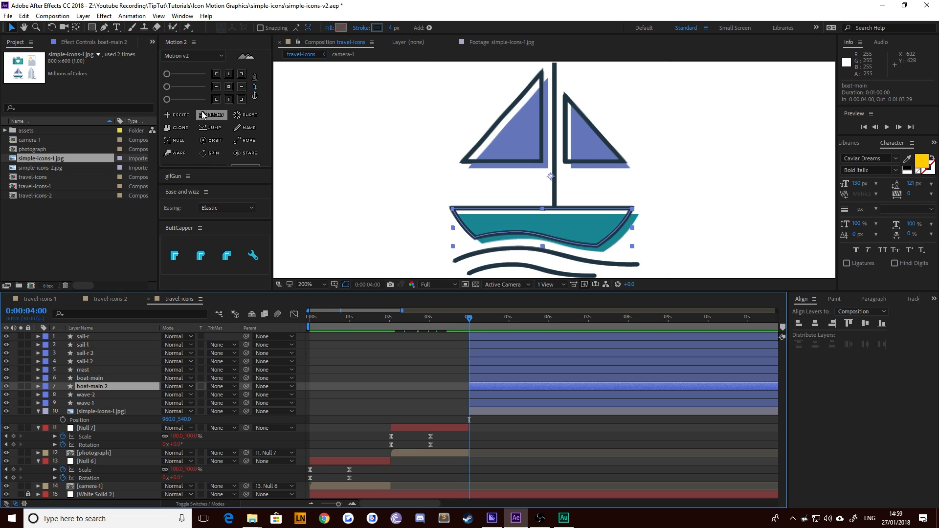
Step: Remove the stroke from the duplicated hull and fill it with the reference hull's teal, 1D8694
click(12, 28)
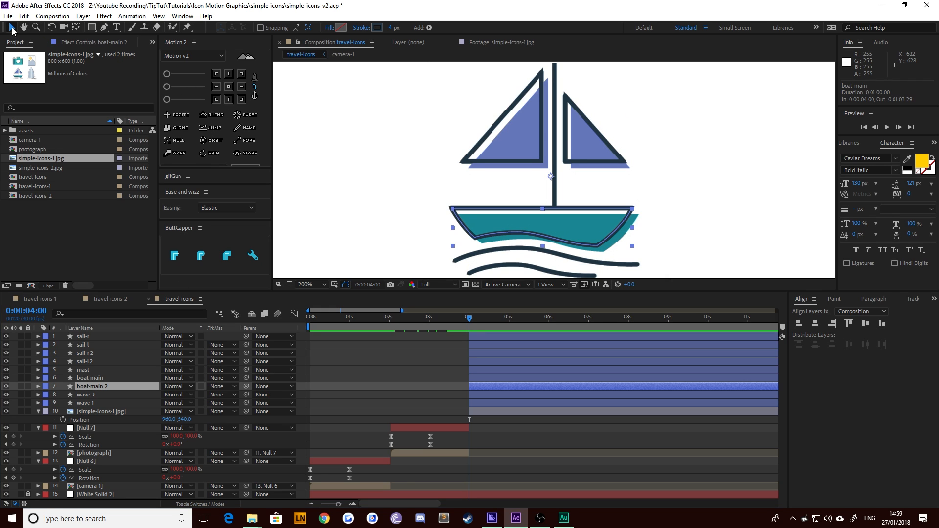
alt+click(378, 29)
alt+click(377, 28)
alt+click(378, 29)
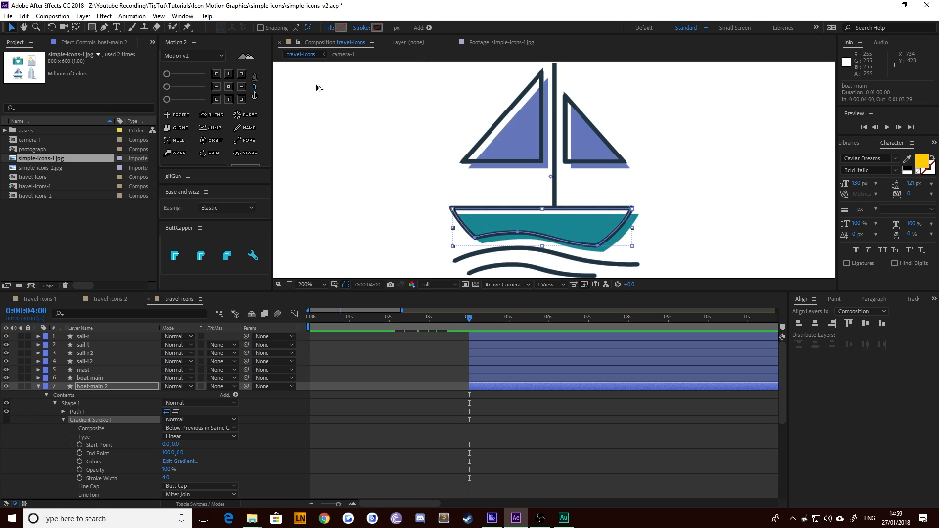
click(341, 28)
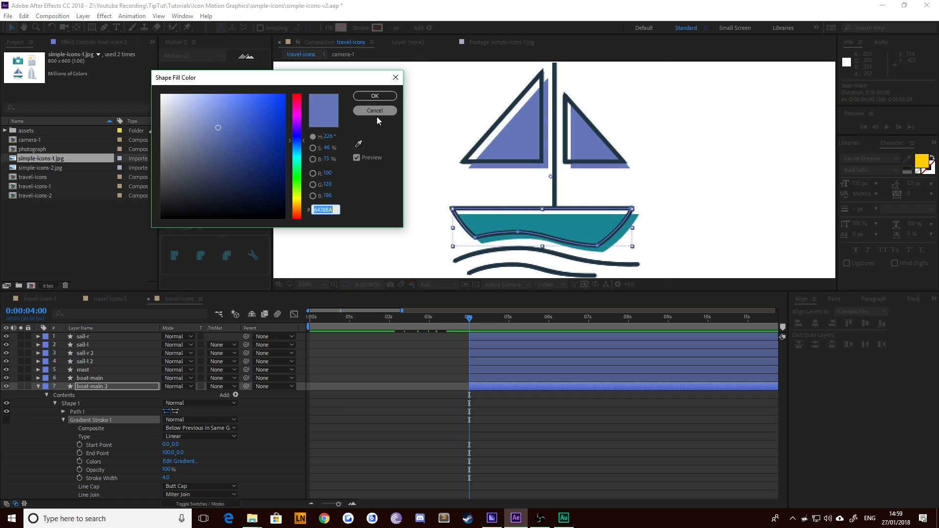
click(358, 146)
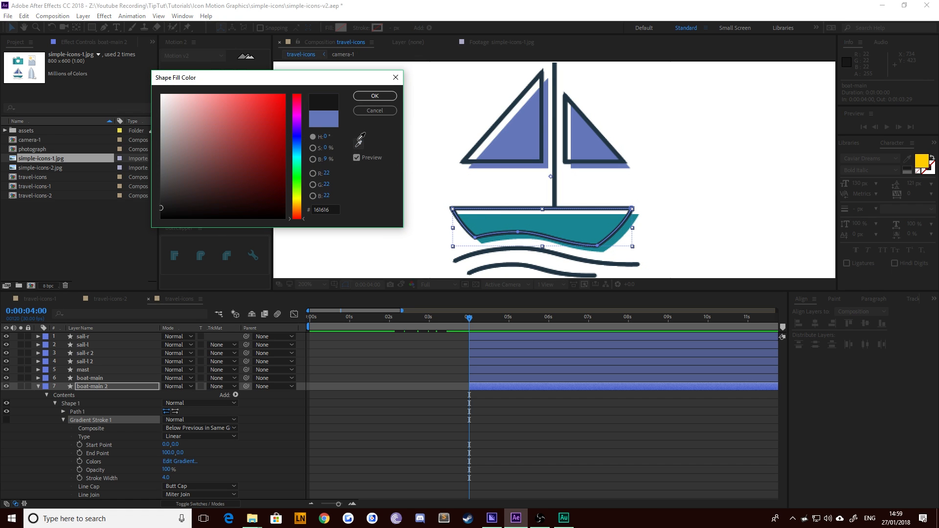
click(505, 238)
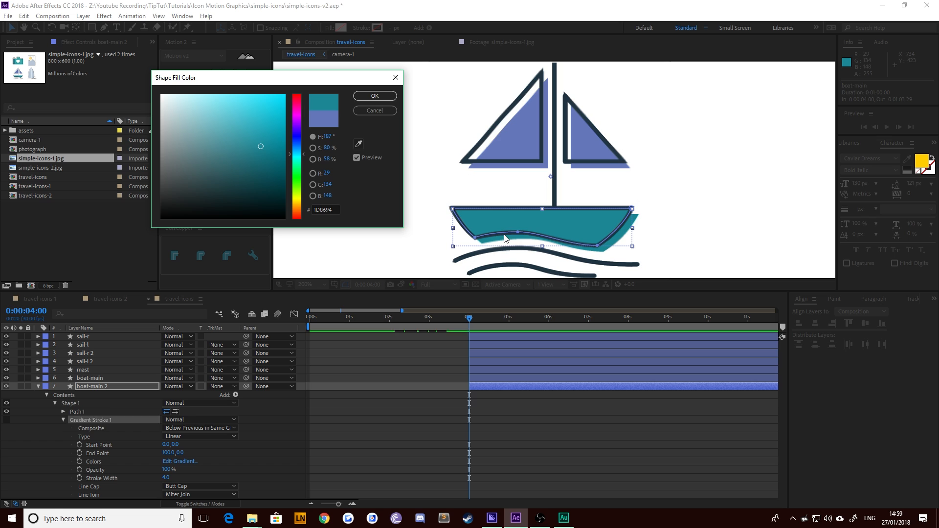
click(375, 96)
Step: Offset the teal hull copy 5.5 px right and 7 px down onto the reference's coloured area, then deselect it
key(shift+Right)
key(shift+Down)
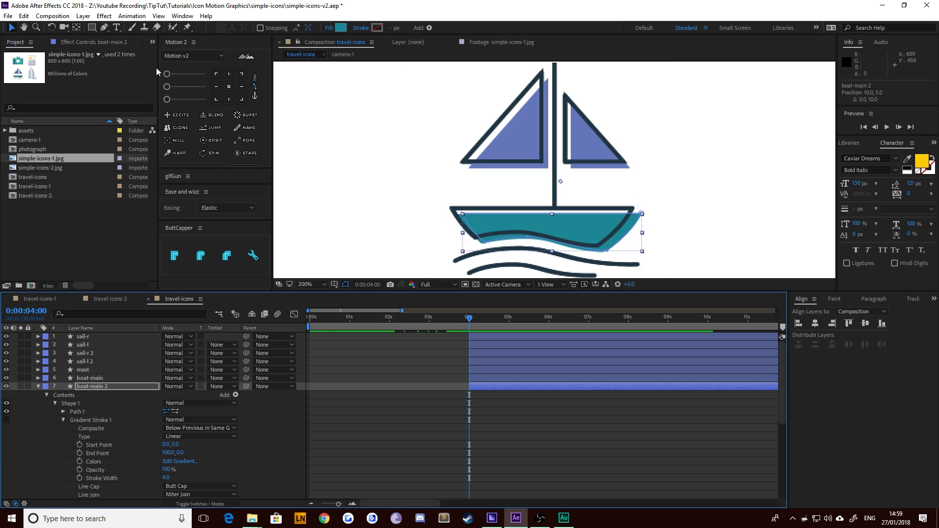
key(shift+Left)
key(Down)
key(Down)
key(Right)
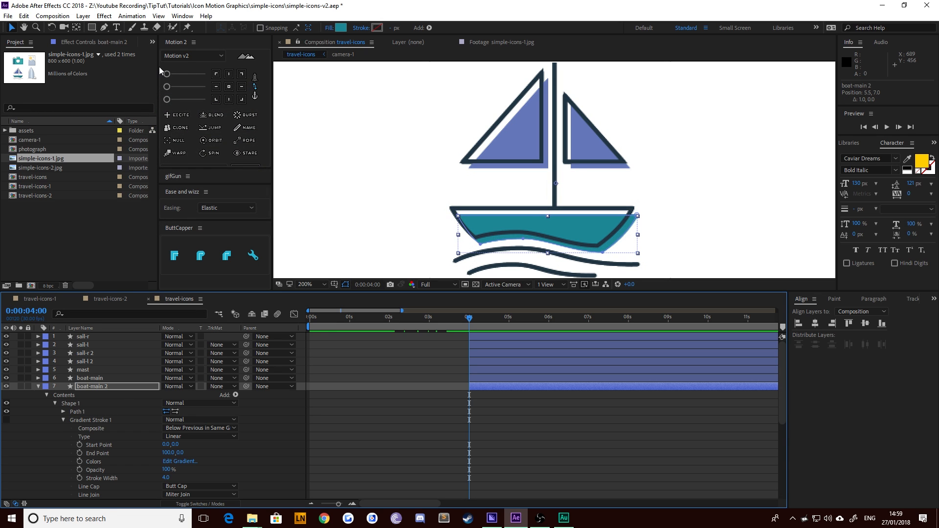
click(390, 201)
Step: Collapse the boat-main 2 layer's properties and delete the simple-icons-1.jpg reference layer from the composition
key(comma)
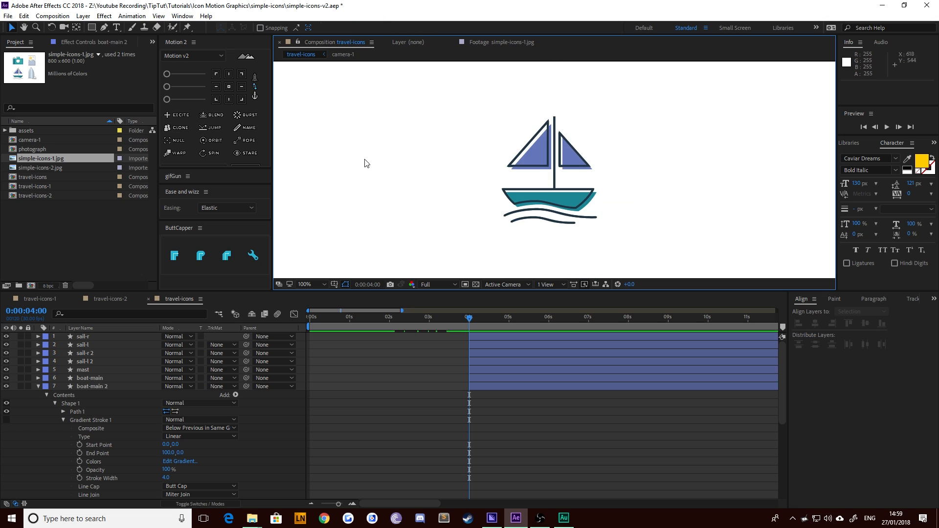
click(10, 27)
click(109, 387)
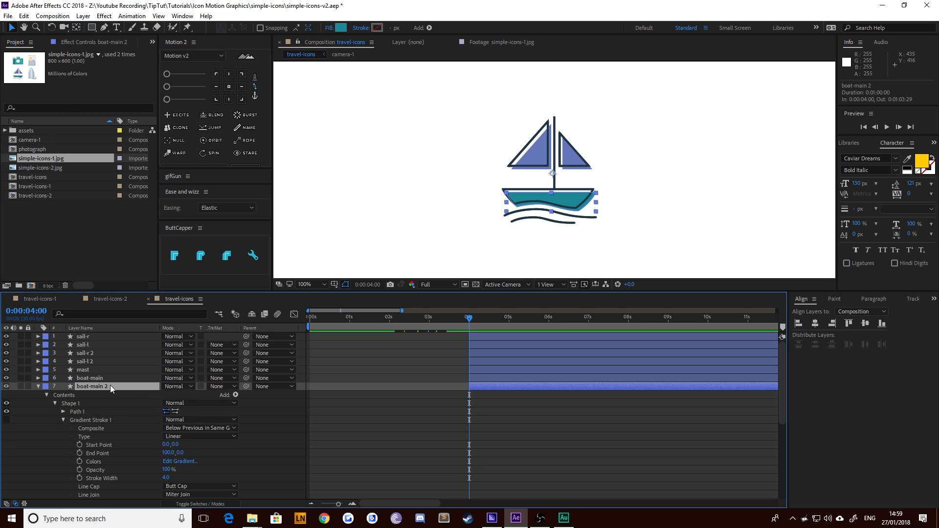
key(u)
click(90, 411)
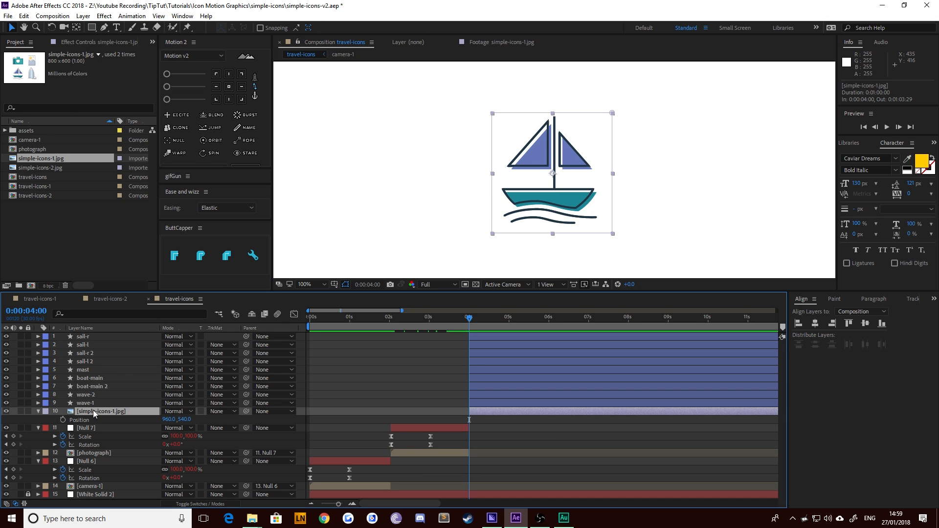
key(Delete)
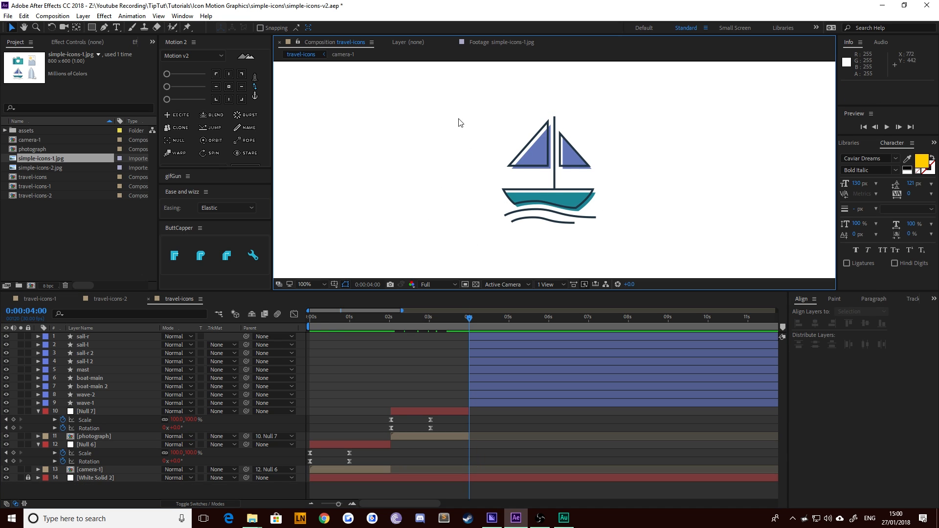
Step: Select all the sailboat shape layers and apply round line caps to their strokes with ButtCapper
drag(424, 104, 714, 255)
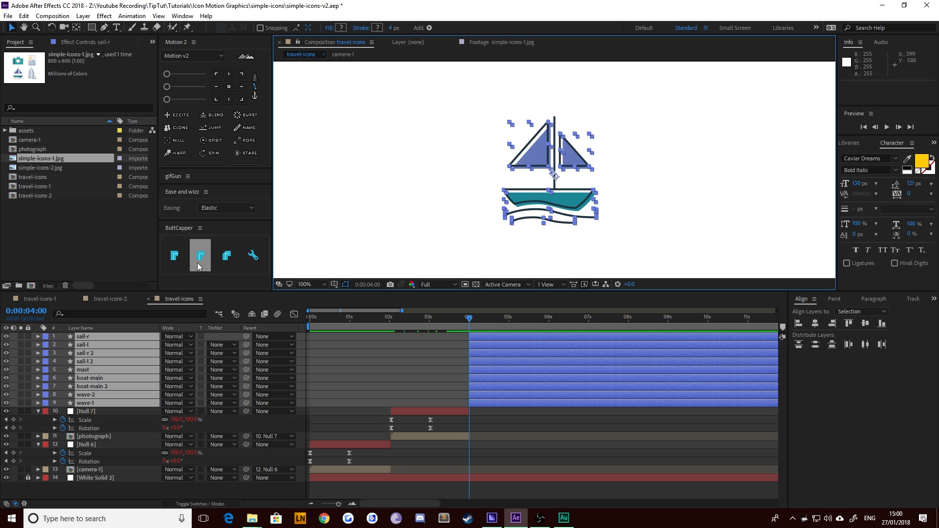
scroll(521, 135, up, 4)
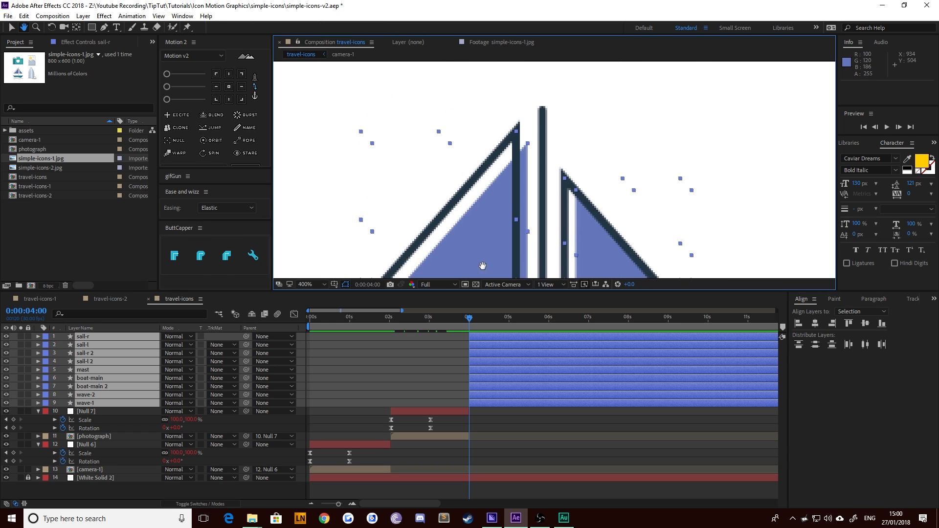
key(ctrl+z)
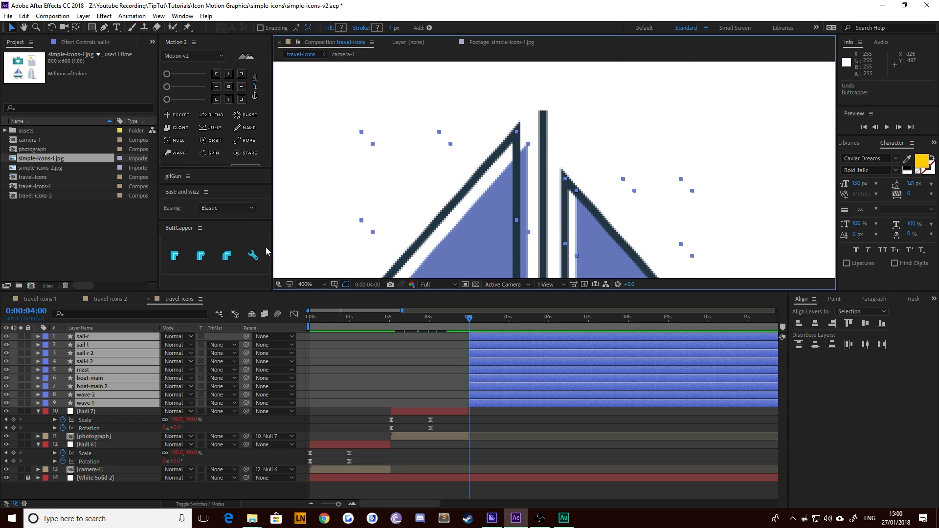
click(211, 265)
Step: Expand sail-r's stroke settings and apply round line joins to the selected sailboat layers with ButtCapper
click(38, 337)
click(46, 345)
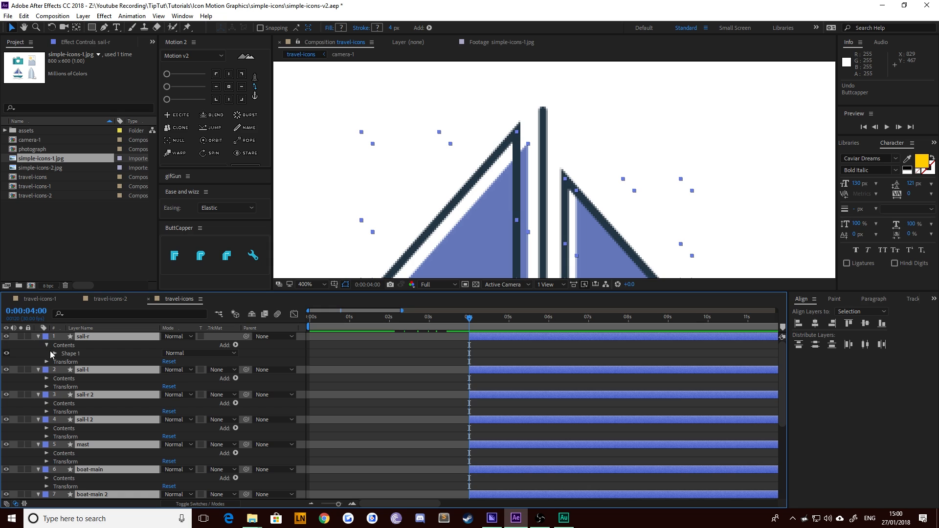
click(55, 353)
click(63, 362)
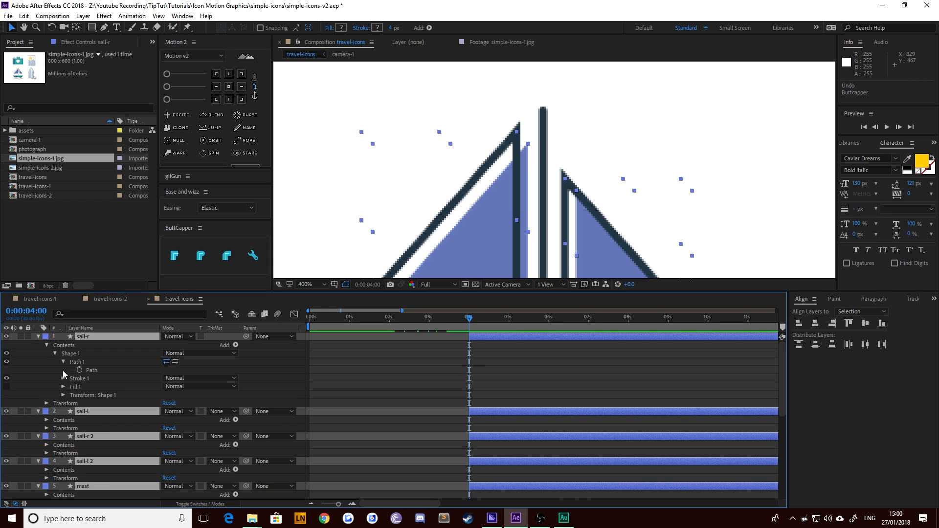
click(64, 379)
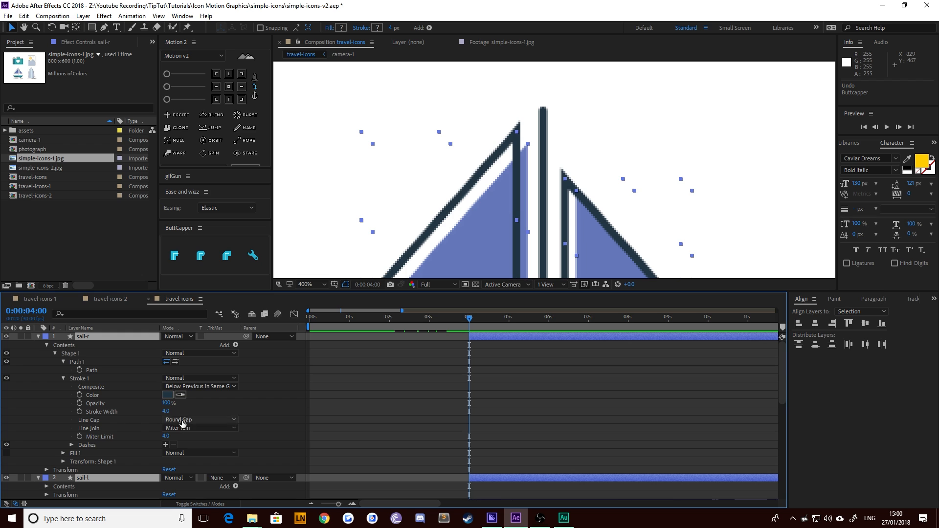
click(204, 258)
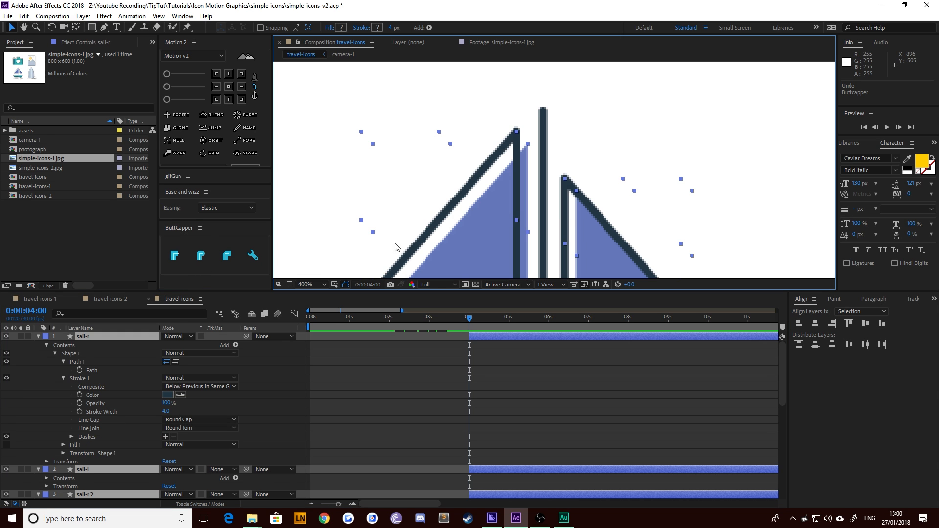
Step: Collapse the properties of every layer from sail-r to wave-1, then deselect them
click(318, 164)
scroll(476, 153, down, 2)
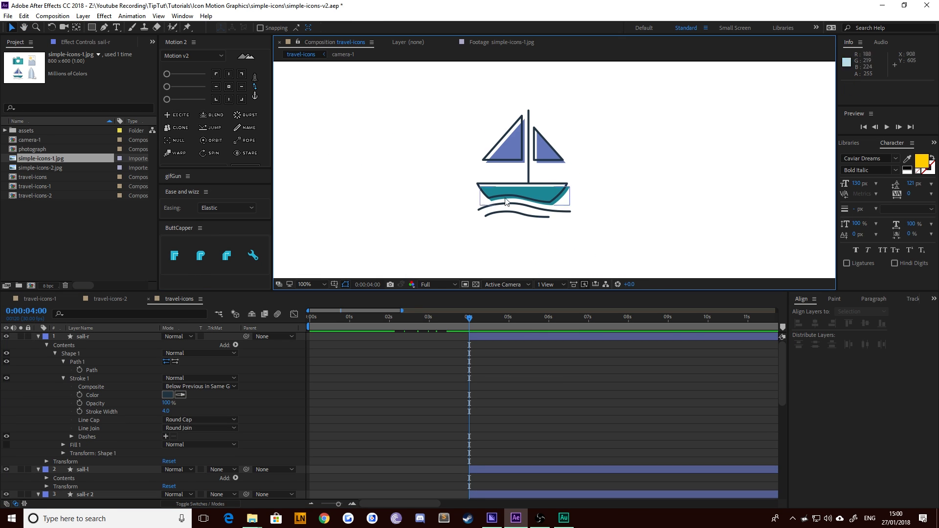
mouse_move(402, 186)
mouse_down()
mouse_move(435, 175)
mouse_move(416, 185)
mouse_up()
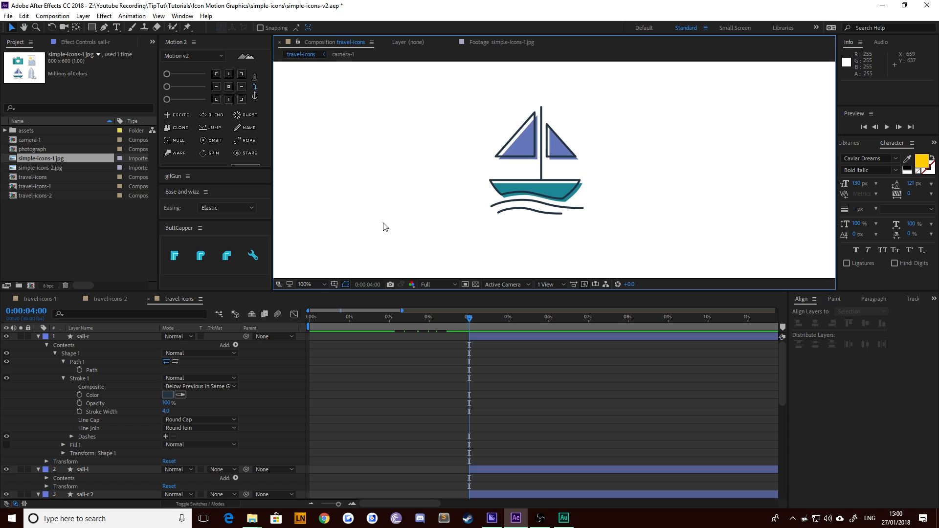
click(318, 285)
click(306, 312)
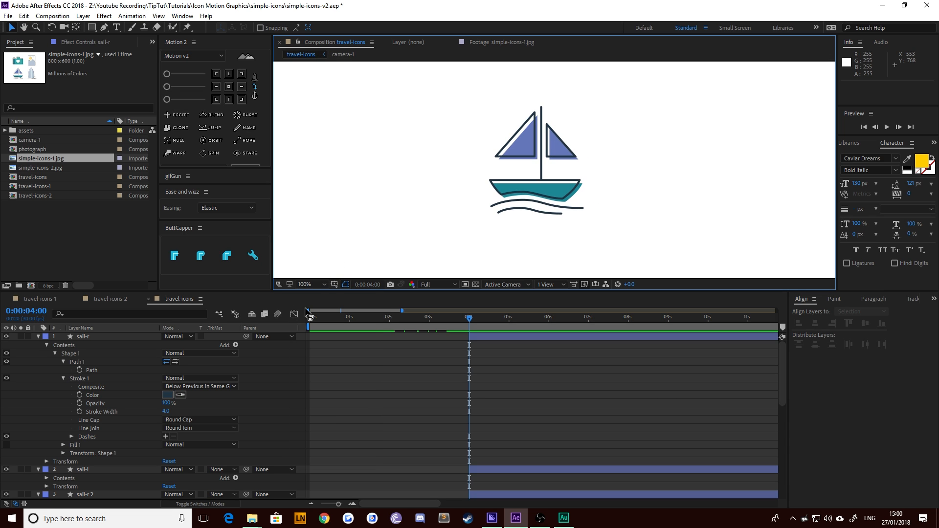
click(127, 335)
scroll(117, 372, down, 6)
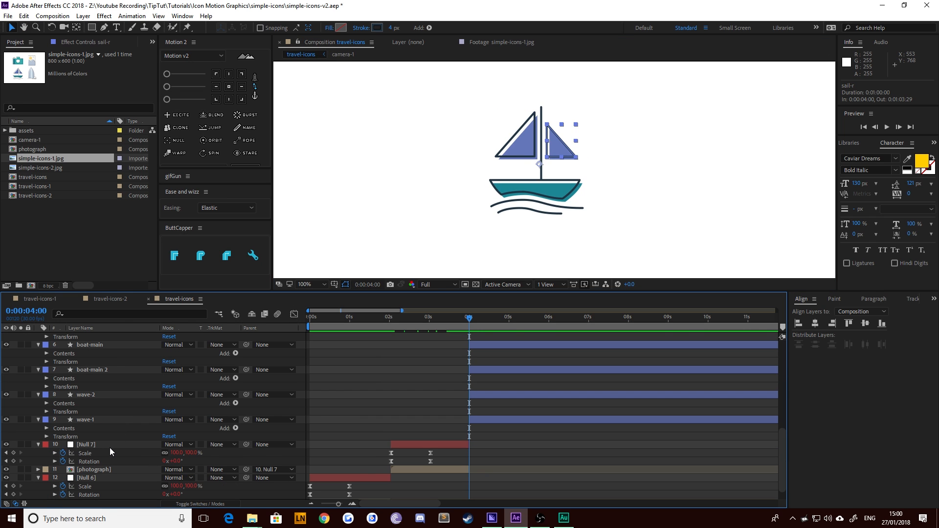
shift+click(85, 419)
key(u)
click(428, 209)
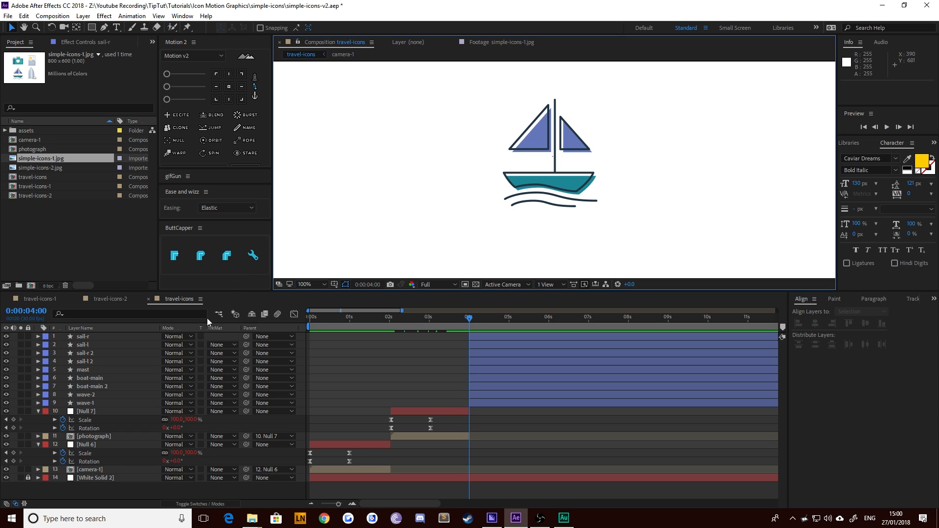
Step: Add a Trim Paths operator to the contents of the wave-1 layer
click(96, 403)
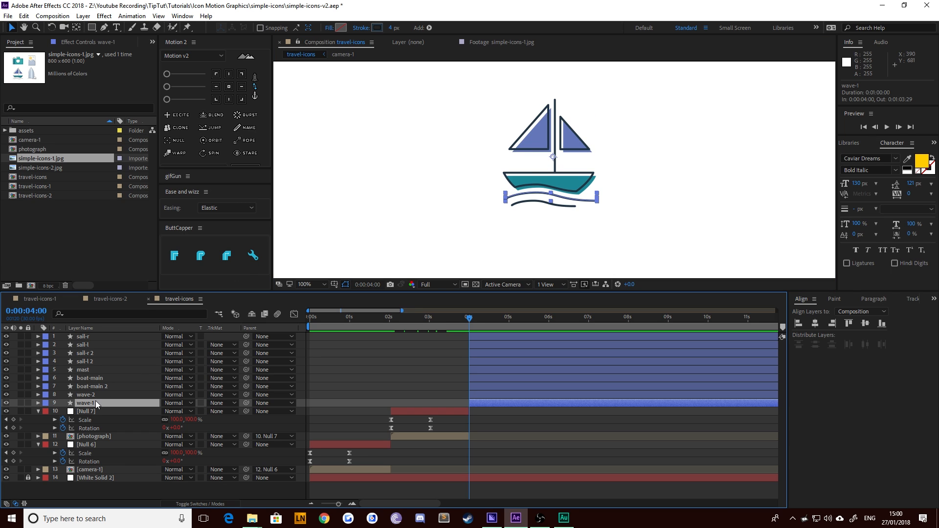
click(39, 403)
click(231, 411)
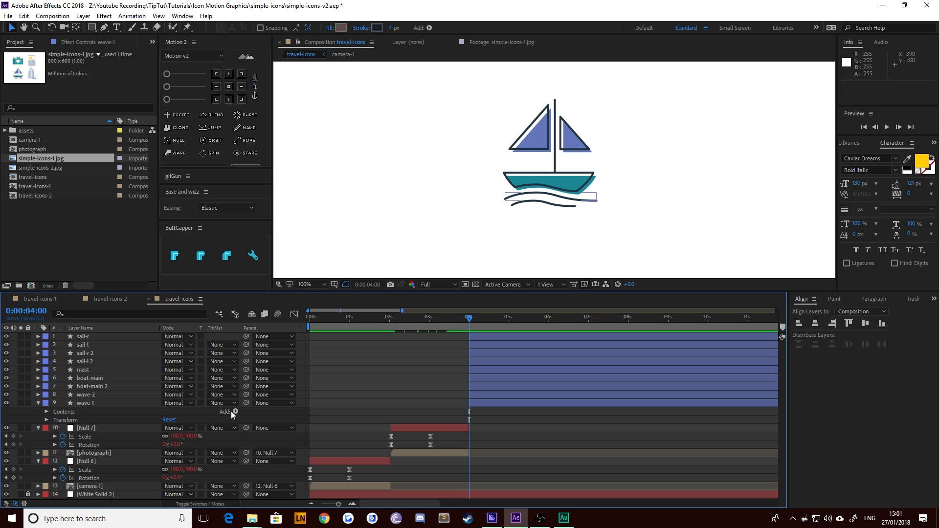
click(236, 410)
click(271, 359)
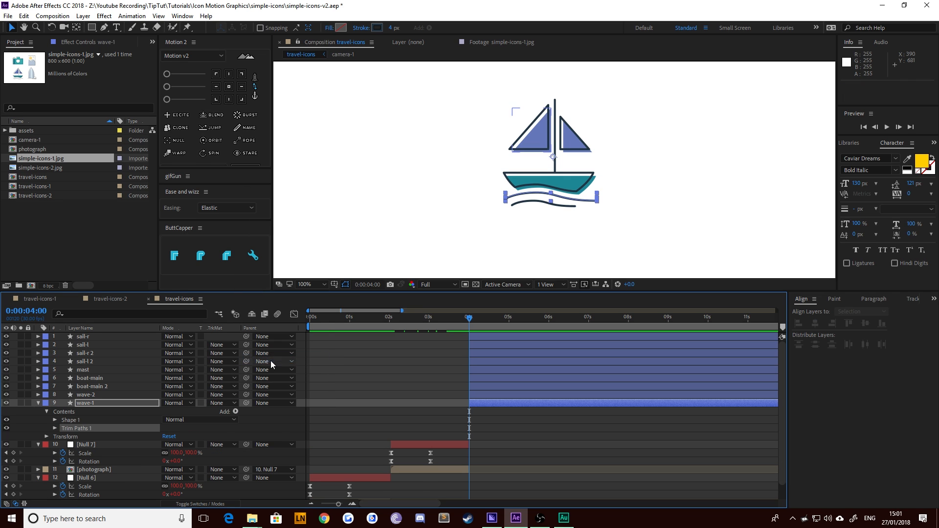
Step: Set the End of wave-1's Trim Paths to 0% and keyframe it at 0:00:04:00
click(54, 429)
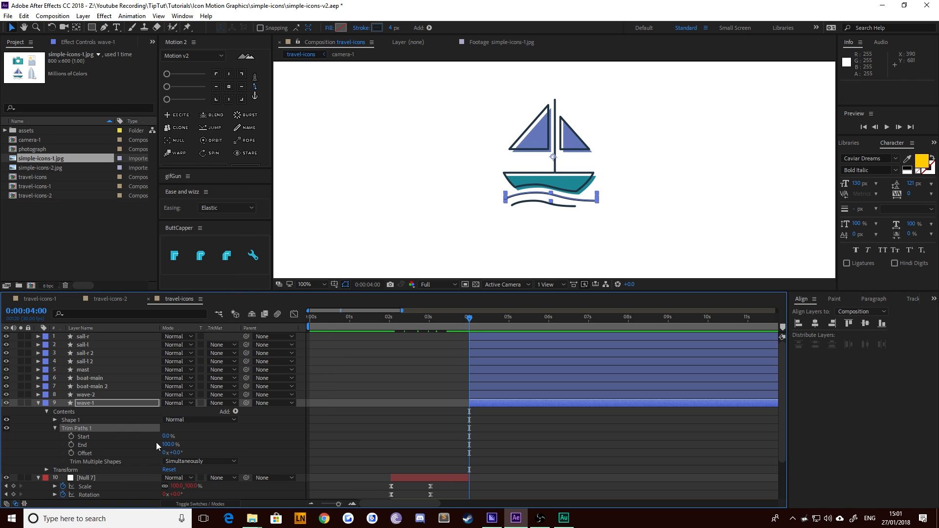
drag(169, 445, 122, 456)
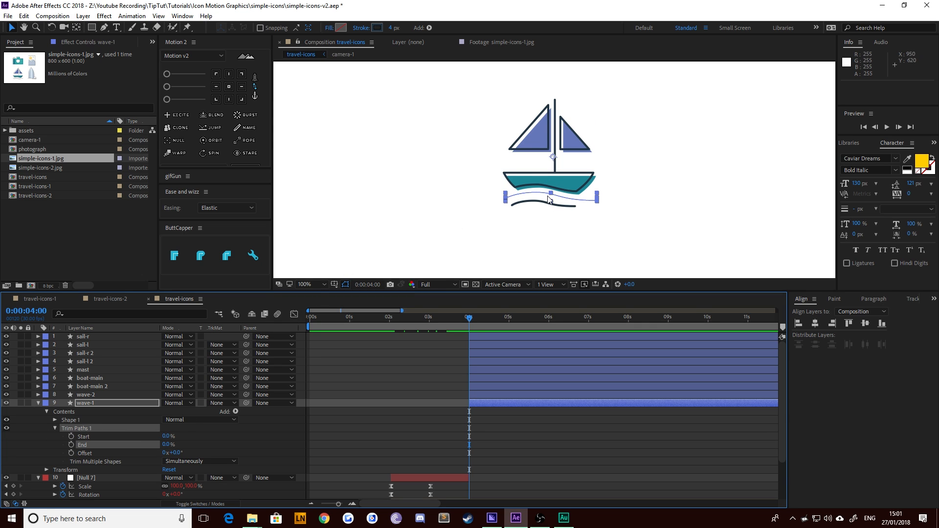
click(70, 444)
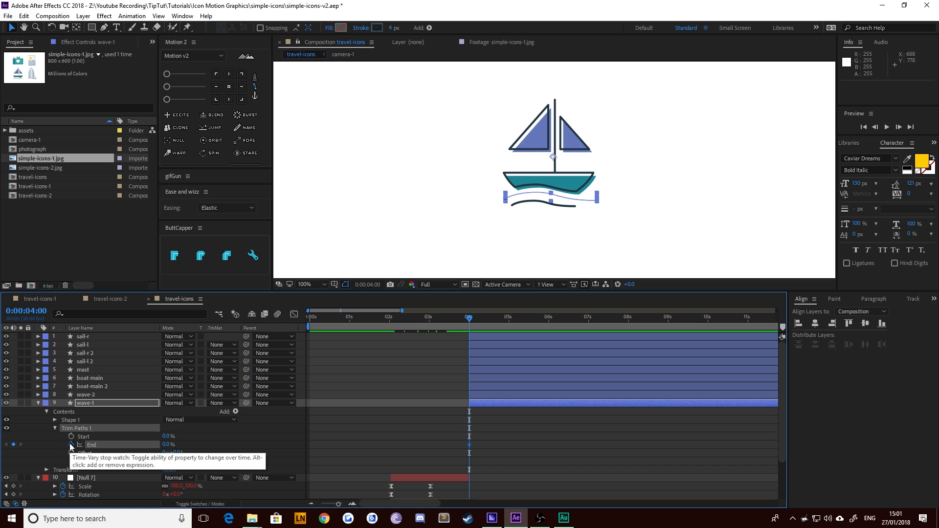
Step: Add a Trim Paths End keyframe of 100% on wave-1 at 0:00:04:15
key(shift+Page_Down)
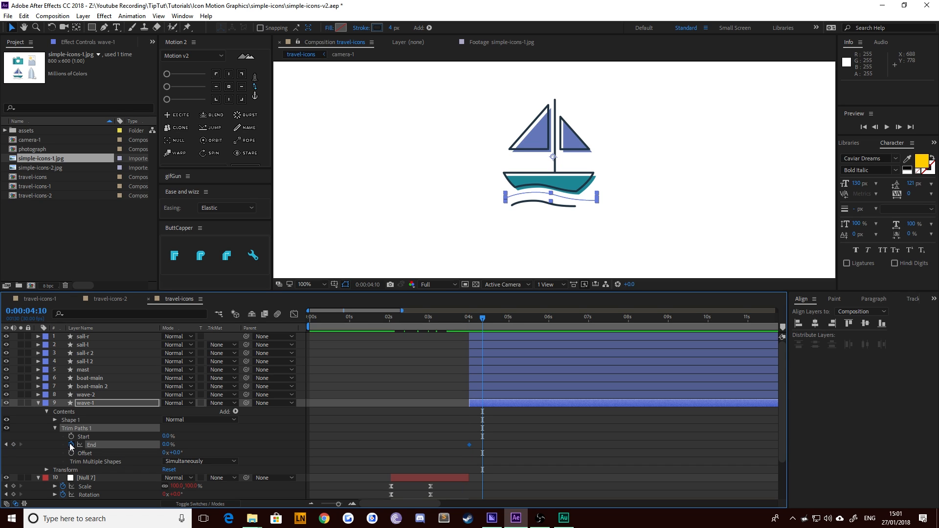
key(Page_Down)
key(Page_Down)
key(Page_Down)
key(Page_Down)
key(Page_Down)
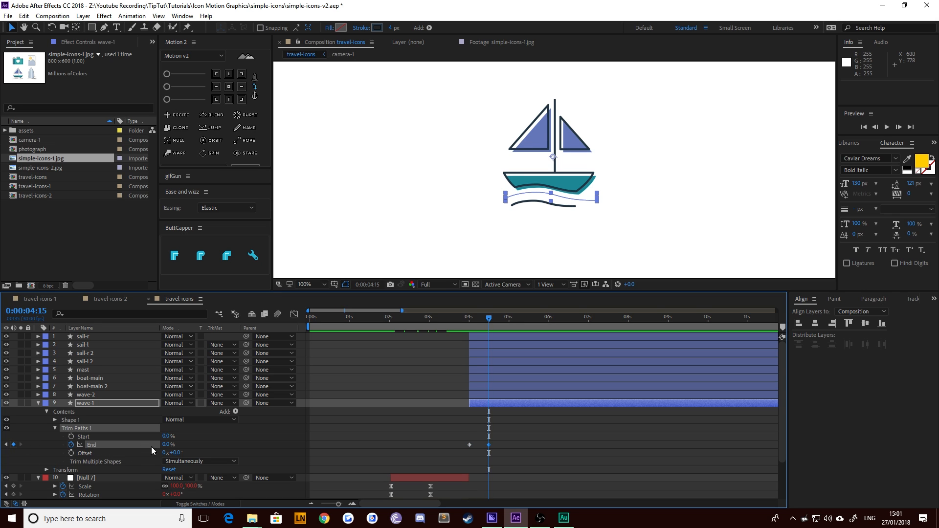
drag(166, 444, 239, 442)
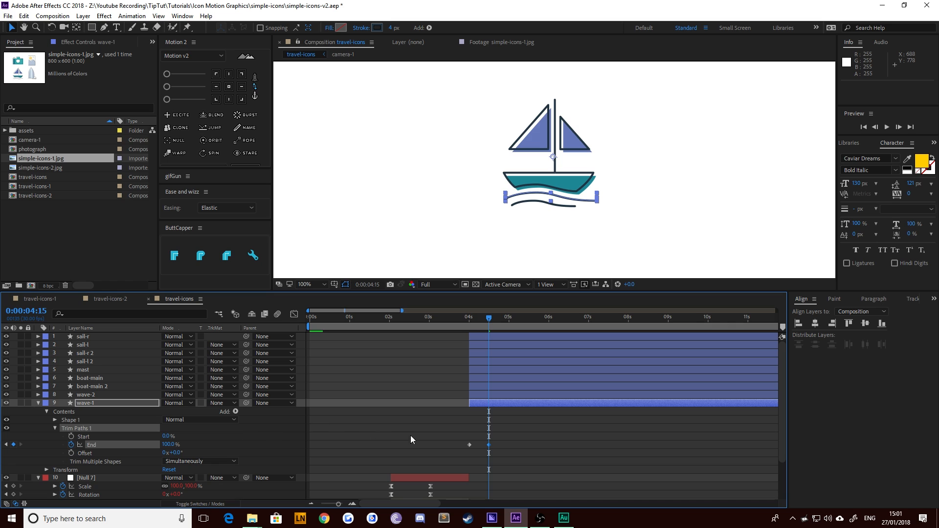
Step: Apply Easy Ease to both End keyframes of wave-1's Trim Paths and preview the draw-on from 4 seconds
click(468, 319)
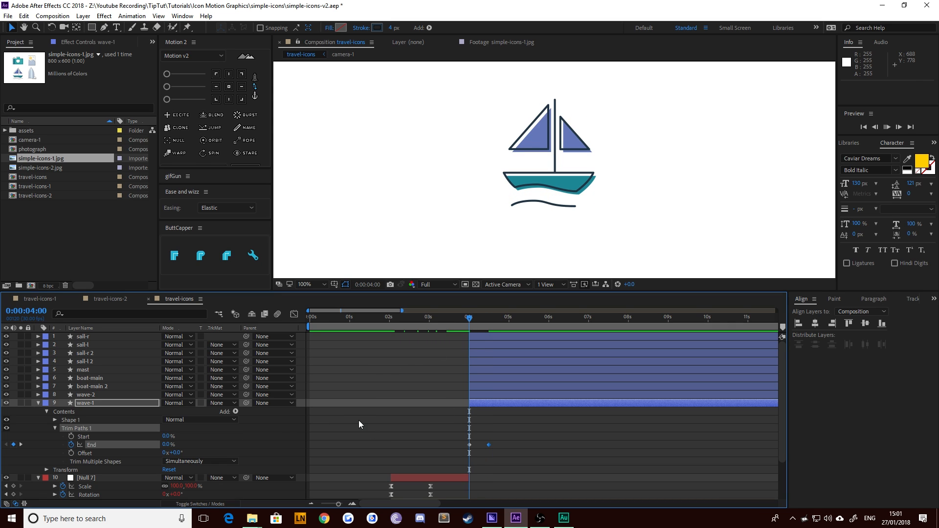
key(space)
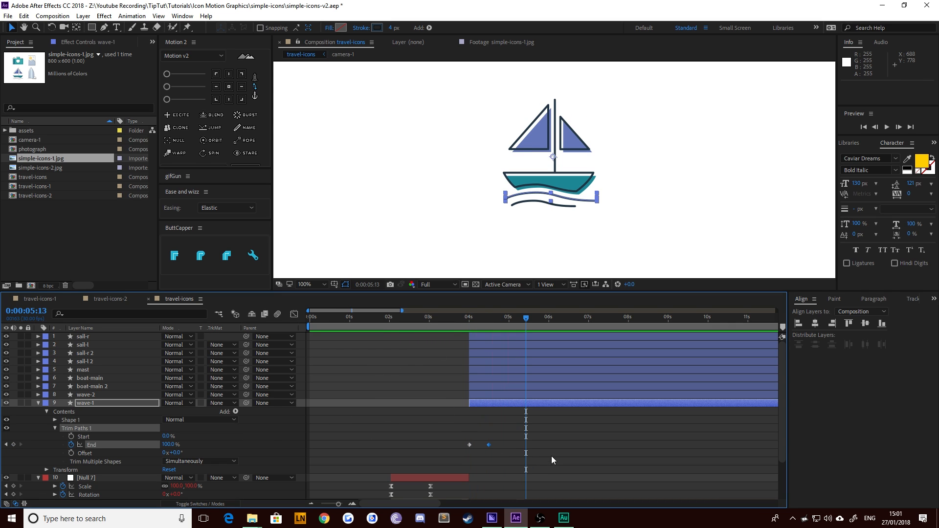
drag(551, 456, 404, 436)
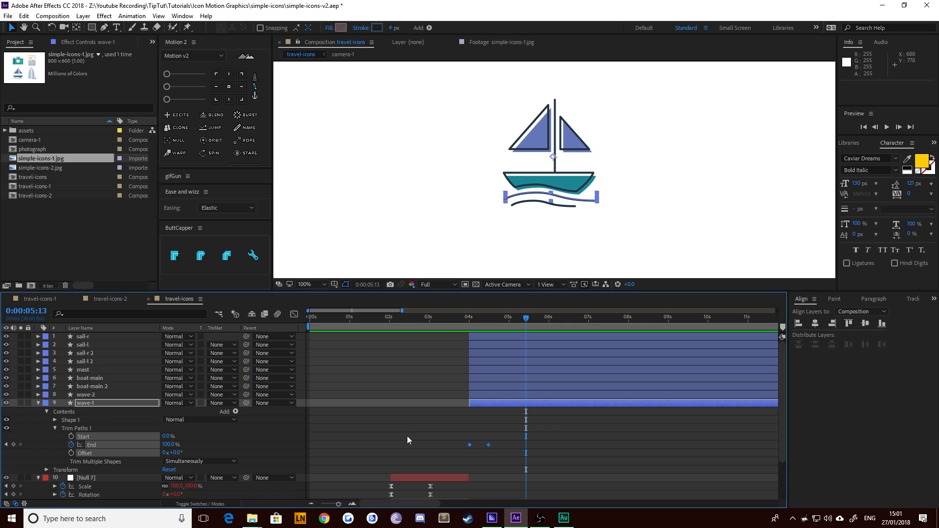
click(468, 319)
key(space)
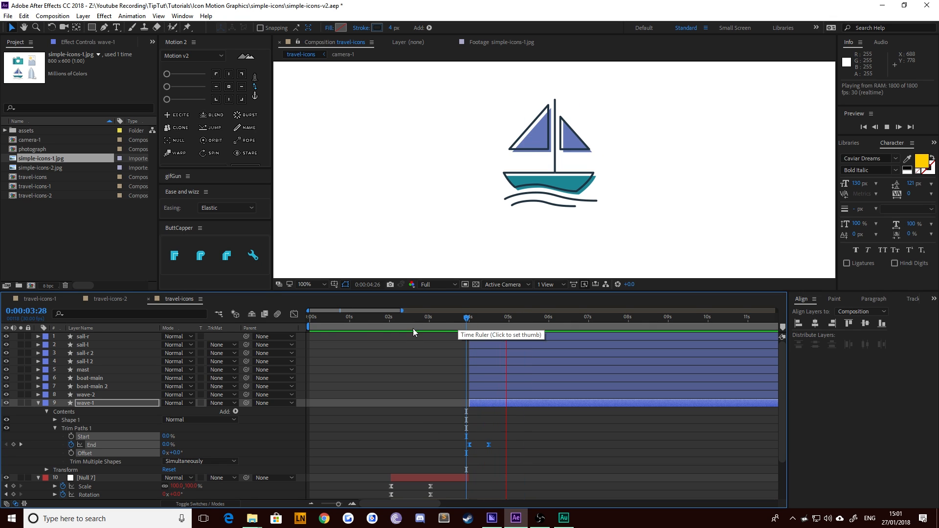
key(space)
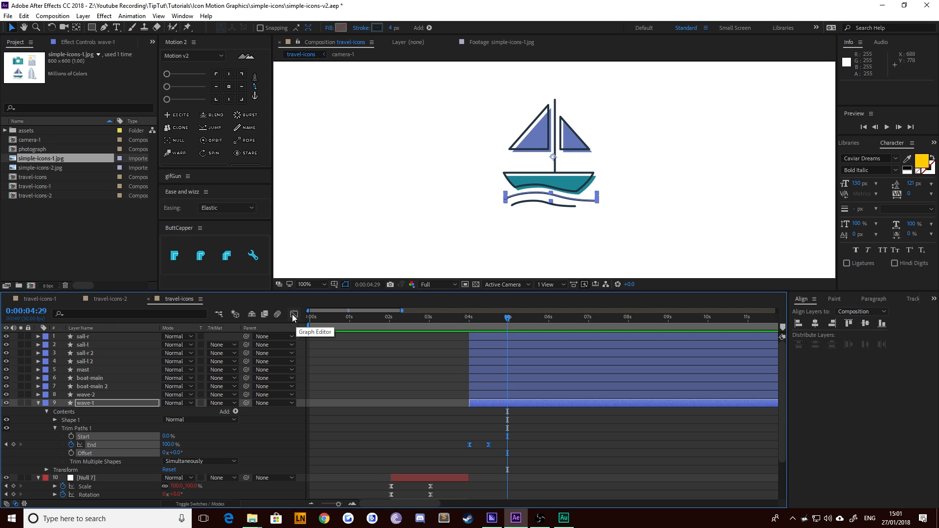
Step: Open the Graph Editor for wave-1's End keyframes and compare its value graph with its speed graph
click(294, 316)
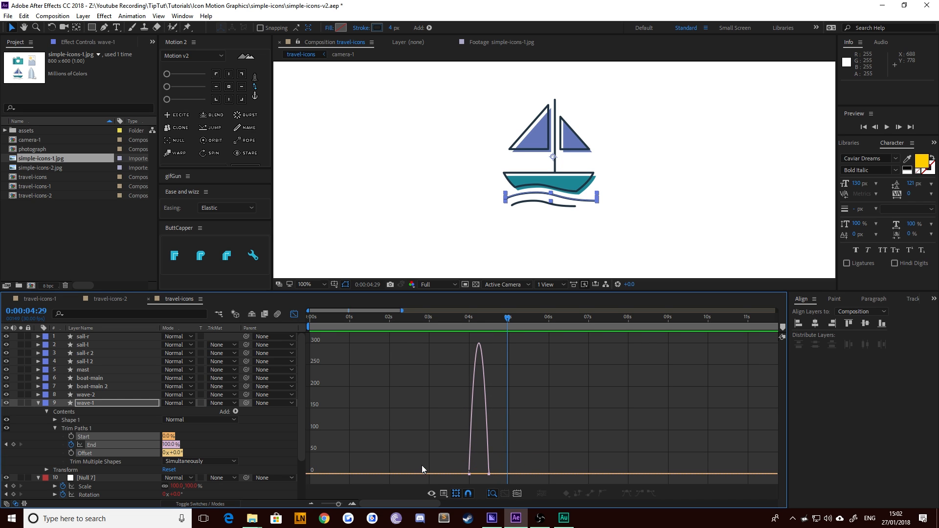
click(443, 494)
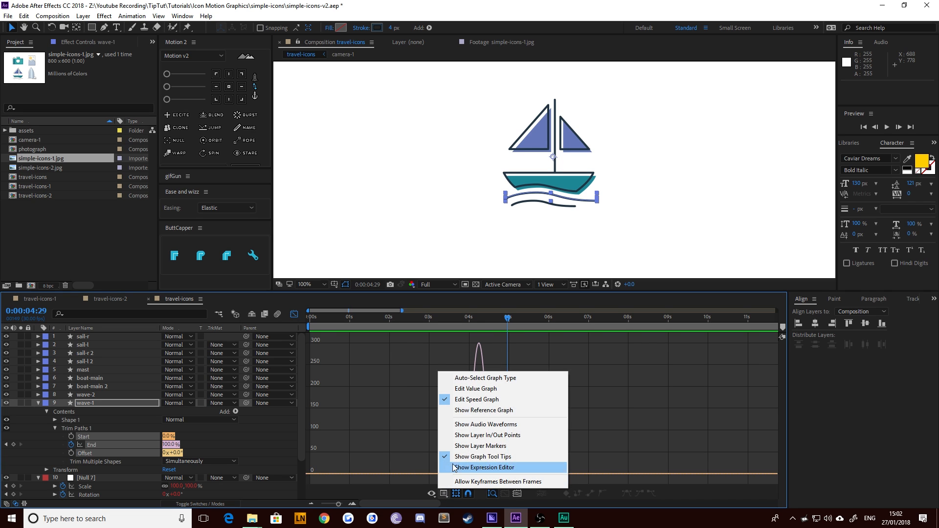
click(468, 390)
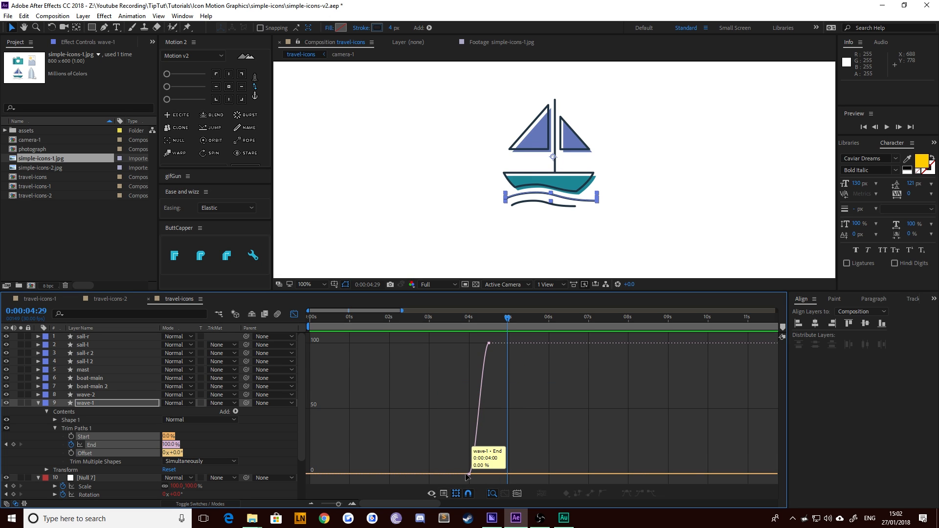
click(444, 494)
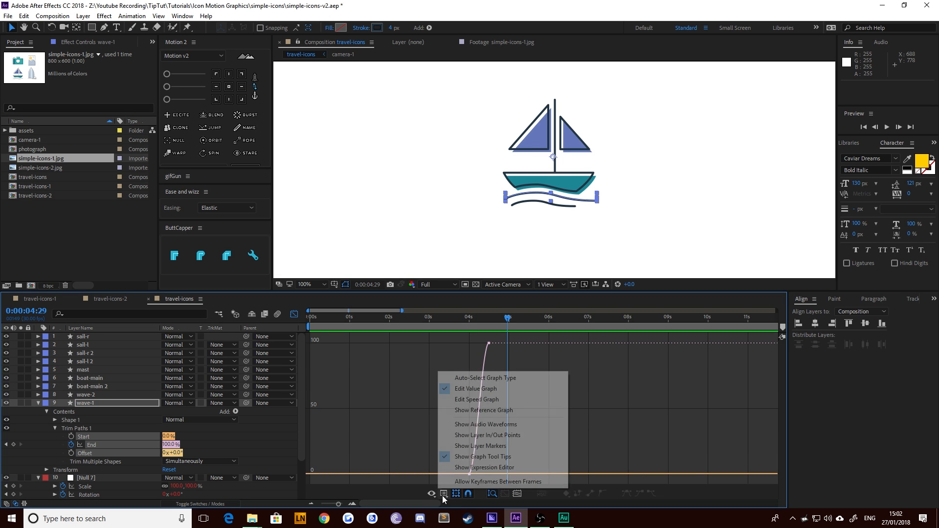
click(473, 401)
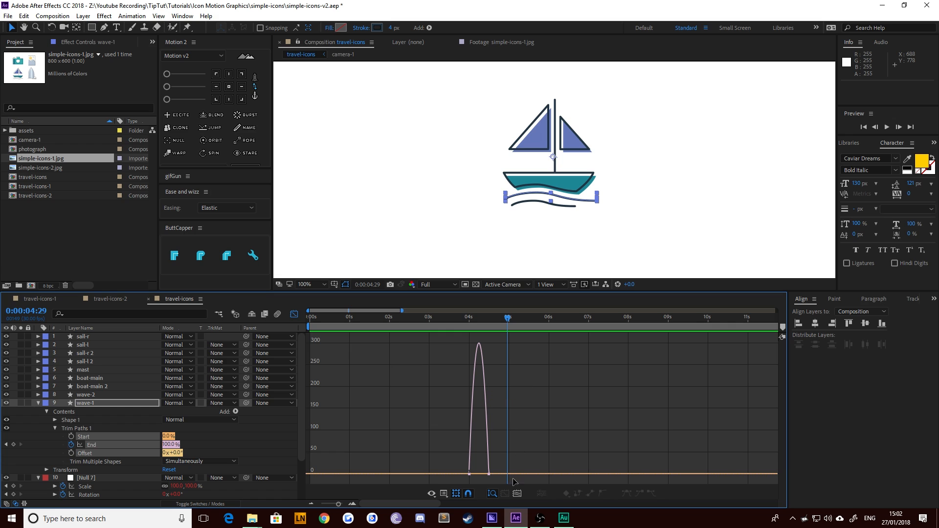
Step: Reshape wave-1's End speed curve to peak early with a long ease-out into the last keyframe, then preview it and leave the Graph Editor
drag(339, 504, 342, 504)
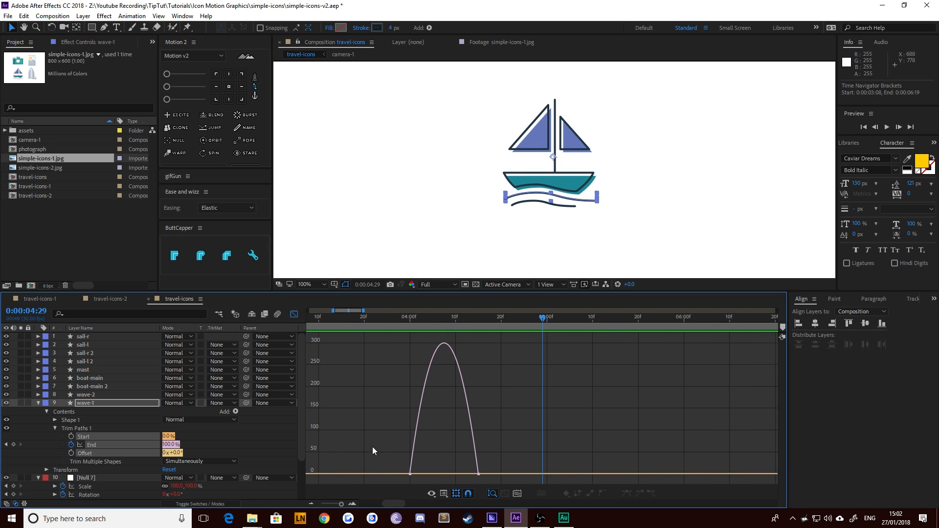
drag(373, 451, 524, 484)
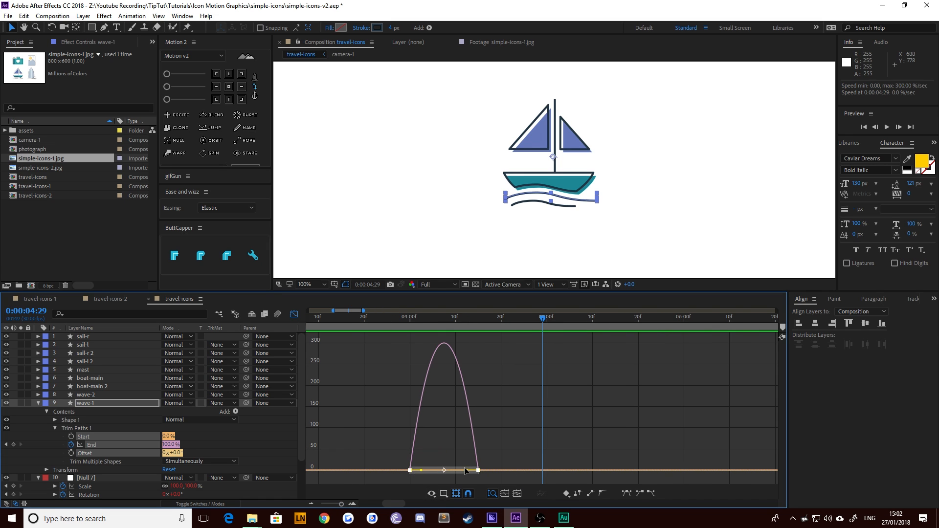
click(294, 314)
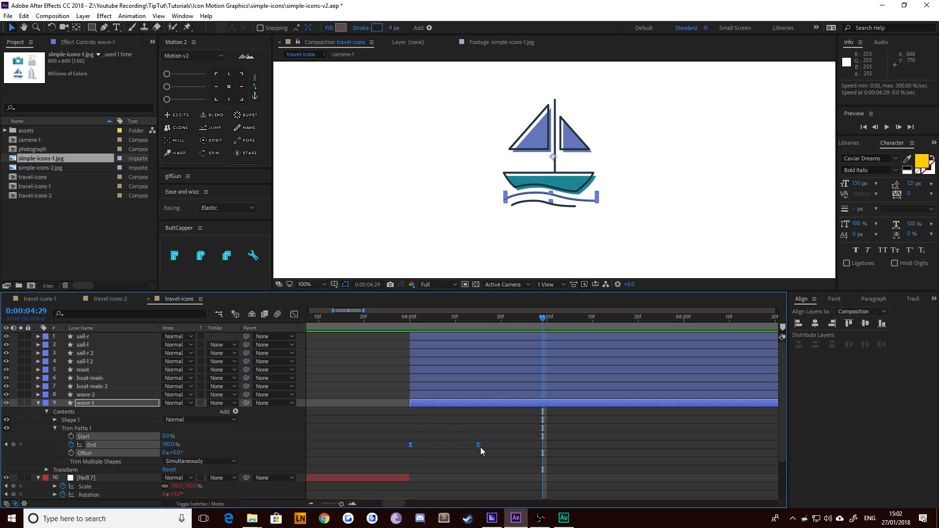
click(294, 314)
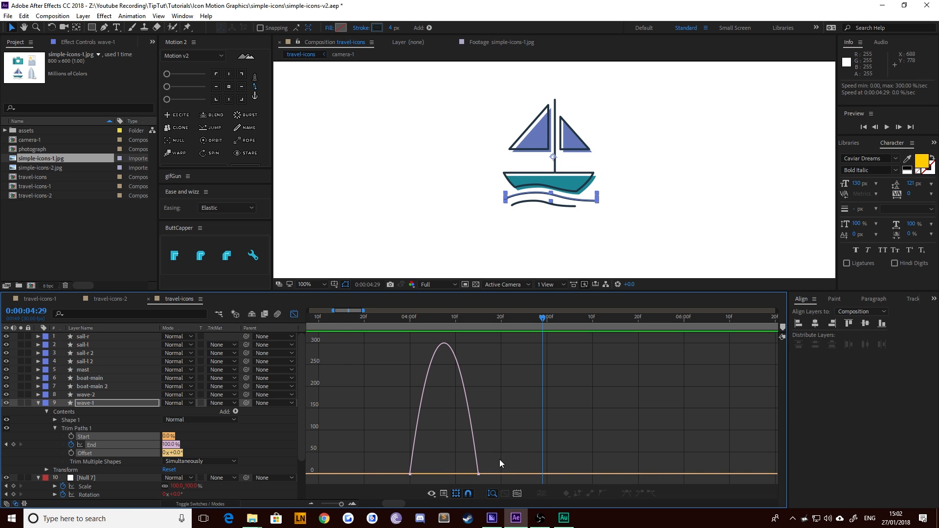
drag(500, 463, 370, 484)
drag(467, 472, 415, 471)
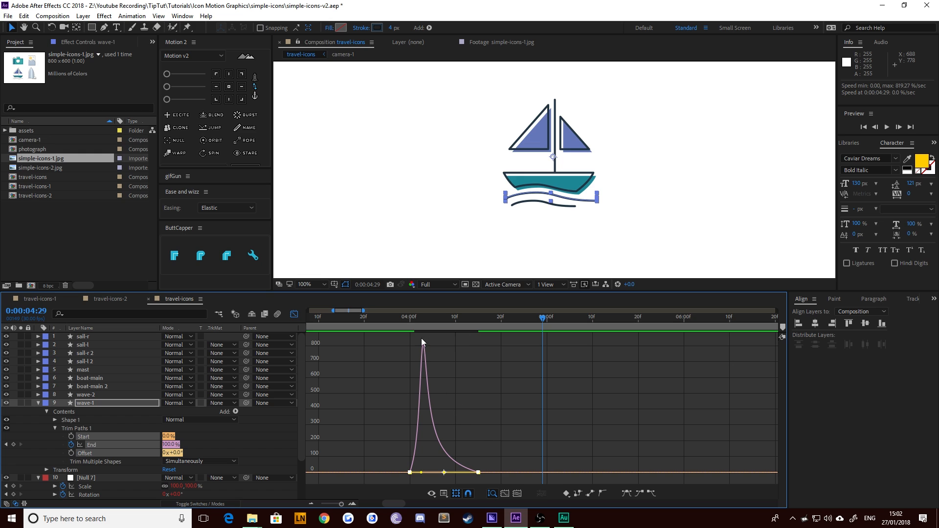
key(space)
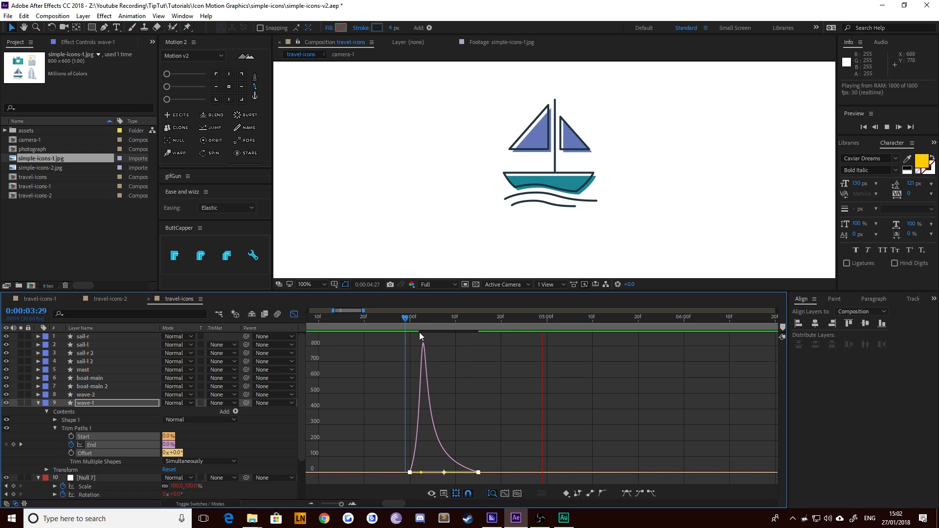
click(294, 314)
Step: Move wave-1's second End keyframe to 0:00:05:00 and preview the slower draw-on
drag(509, 426, 456, 463)
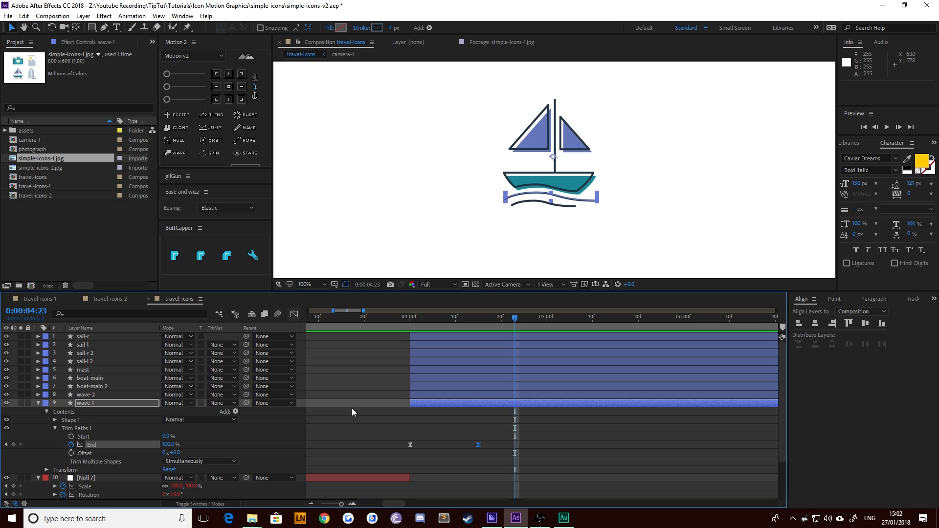
key(alt+shift+Right)
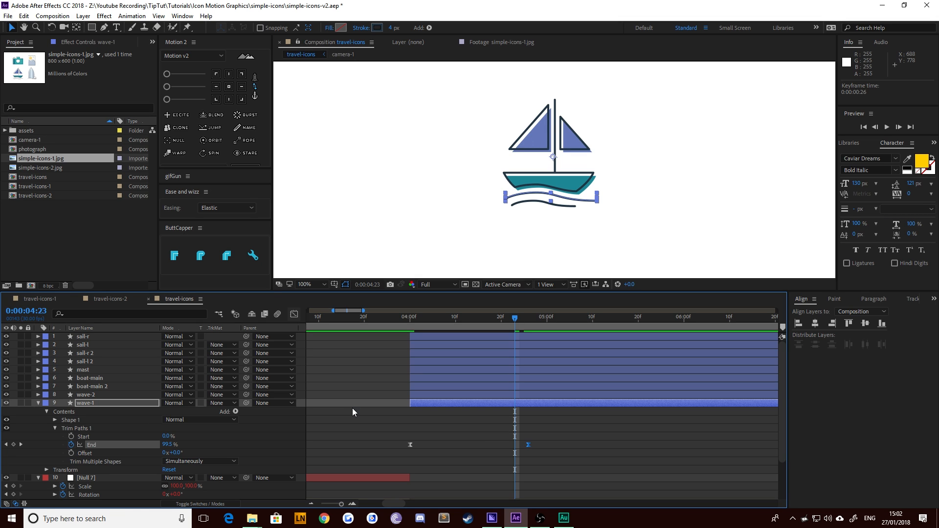
key(alt+Right)
key(alt+Right)
click(410, 321)
key(space)
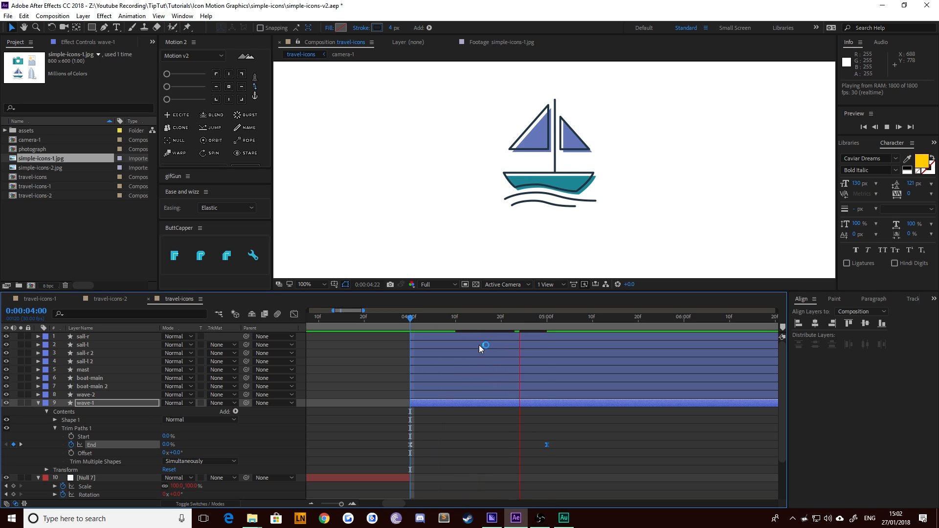
key(space)
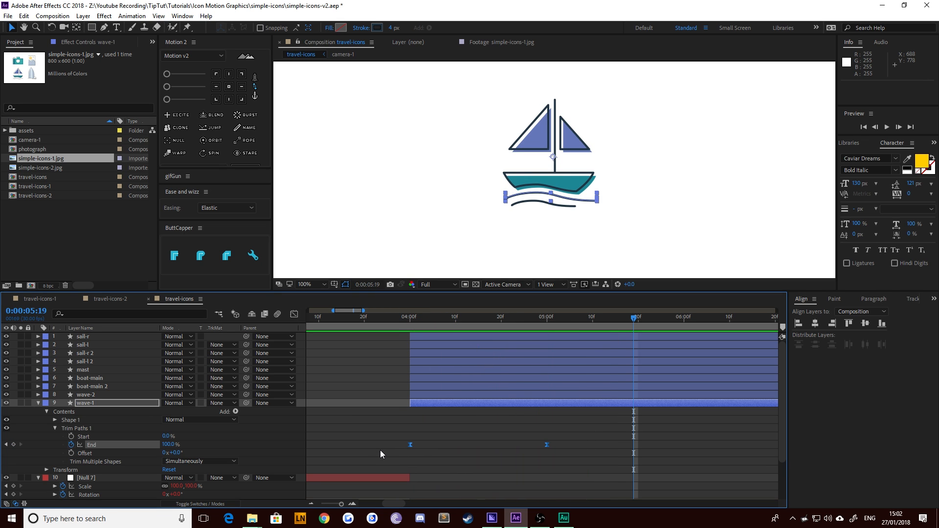
Step: Copy wave-1's Trim Paths End animation to the wave-2 layer at 0:00:04:00 and preview both waves
click(6, 445)
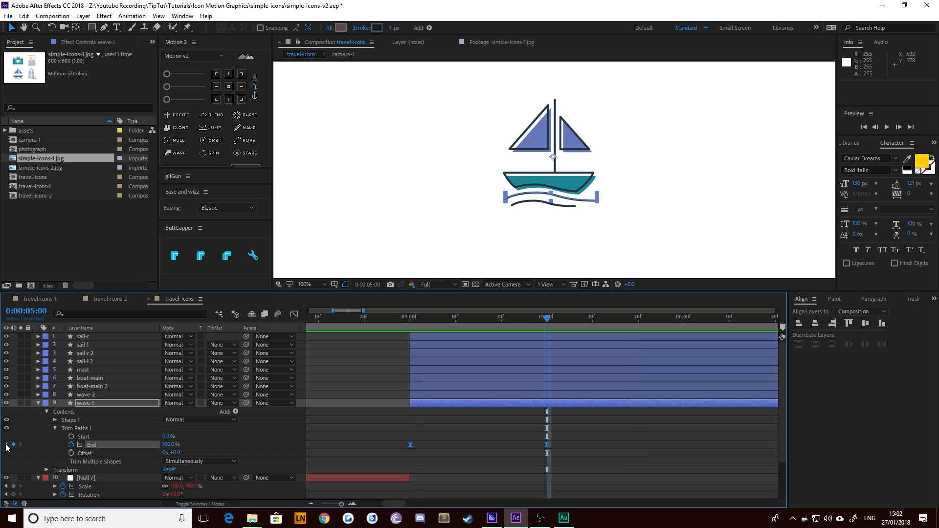
click(6, 445)
click(241, 396)
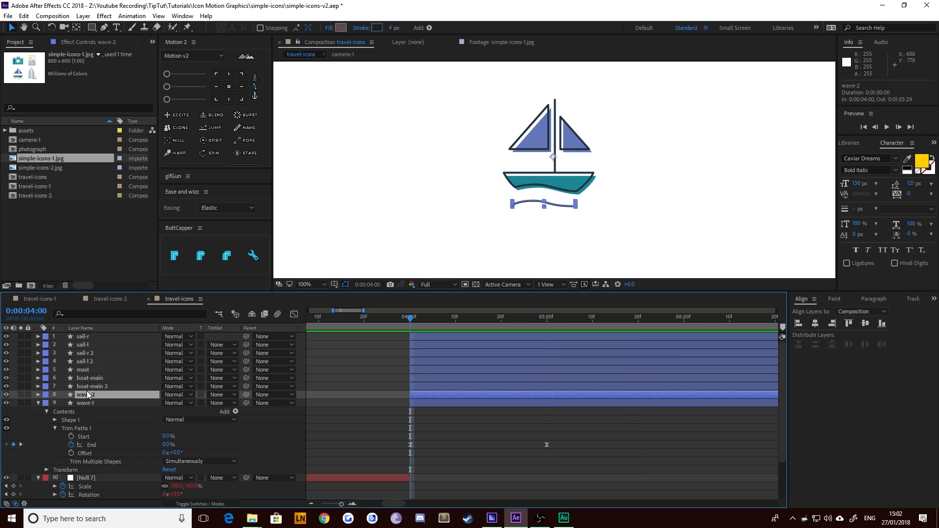
key(ctrl+v)
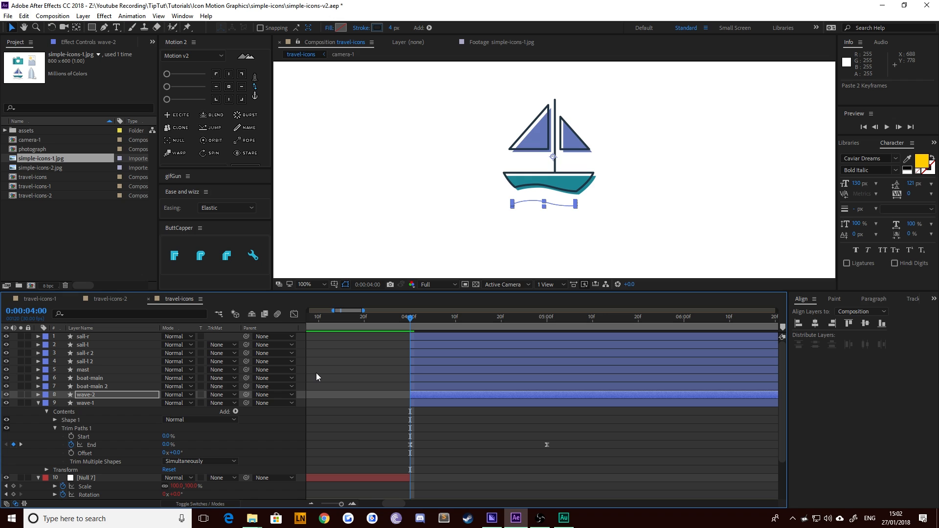
key(space)
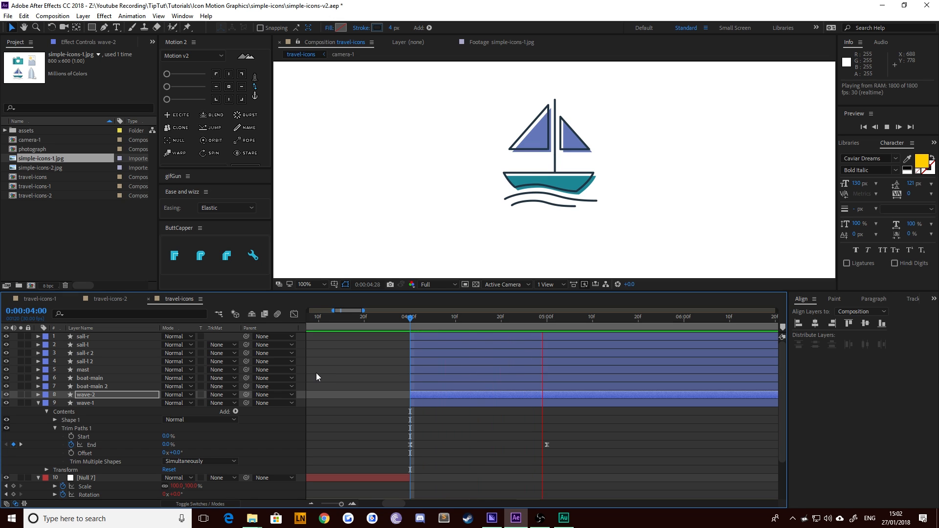
Step: Shift the wave-2 layer three frames later so that it starts at 0:00:04:03
click(409, 318)
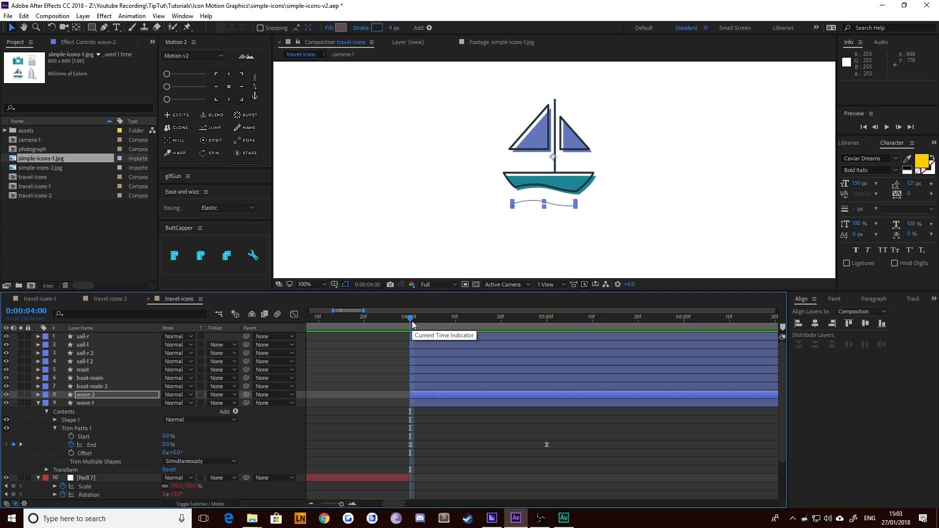
key(Page_Down)
key(Page_Down)
key(Page_Down)
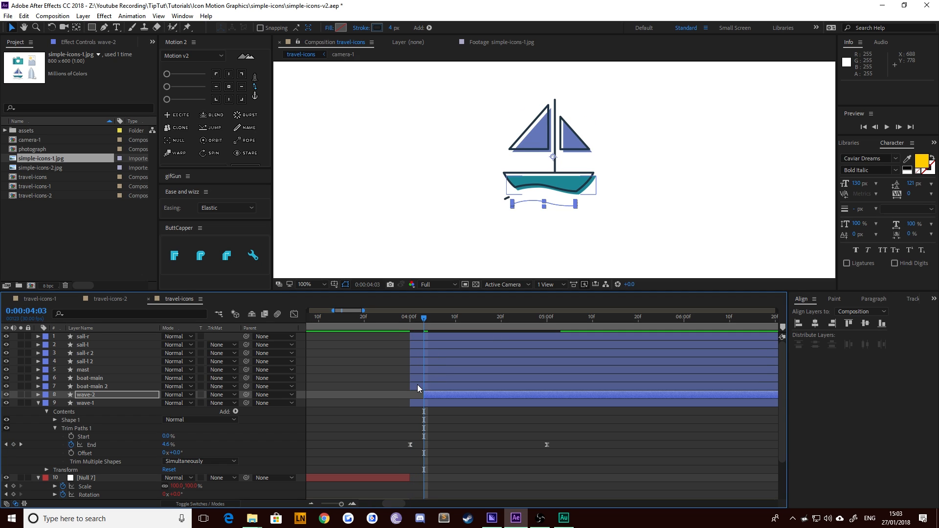
Step: Move the wave-2 layer below wave-1 with the keyframes of both layers revealed, and preview the staggered waves from 4 seconds
click(437, 400)
key(u)
click(439, 395)
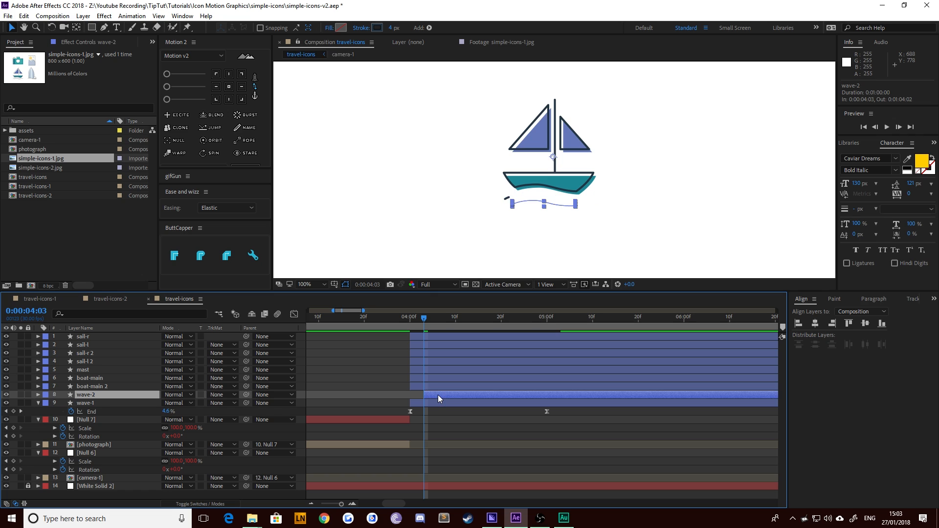
key(ctrl+alt+Down)
key(u)
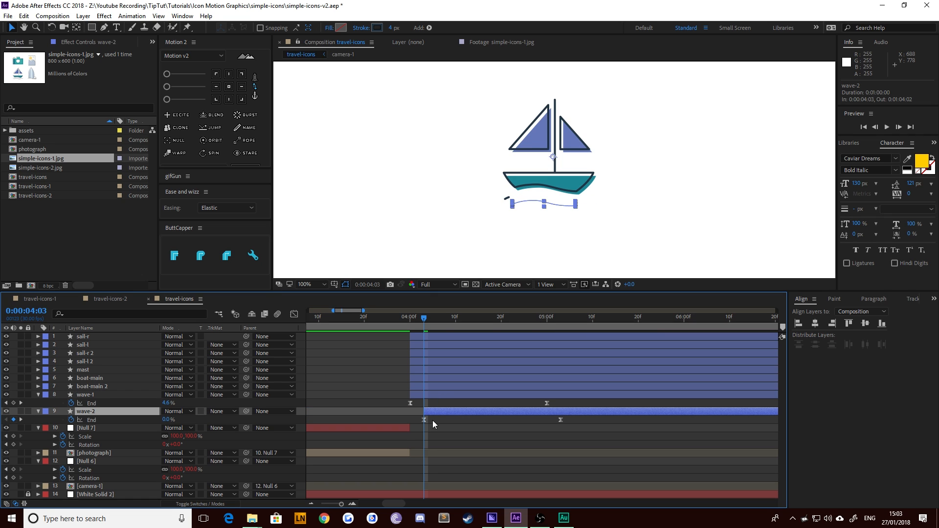
click(412, 318)
key(space)
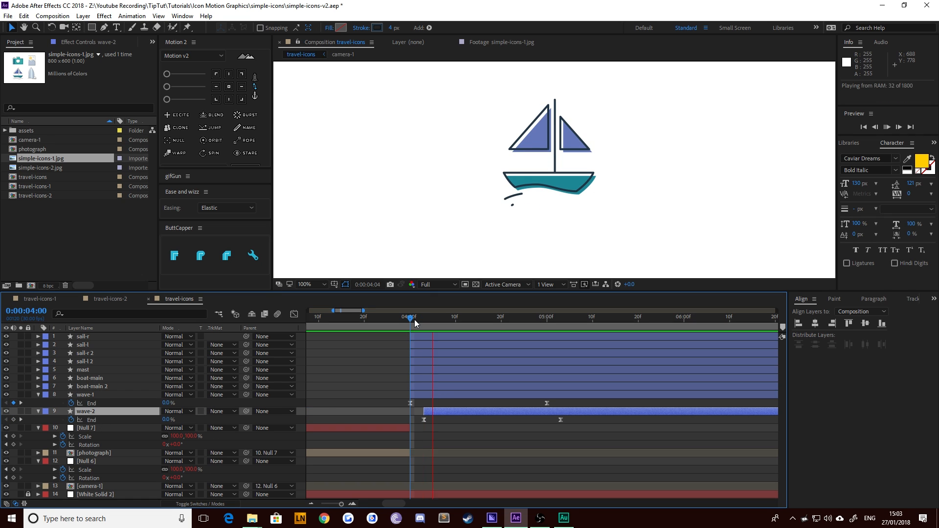
key(space)
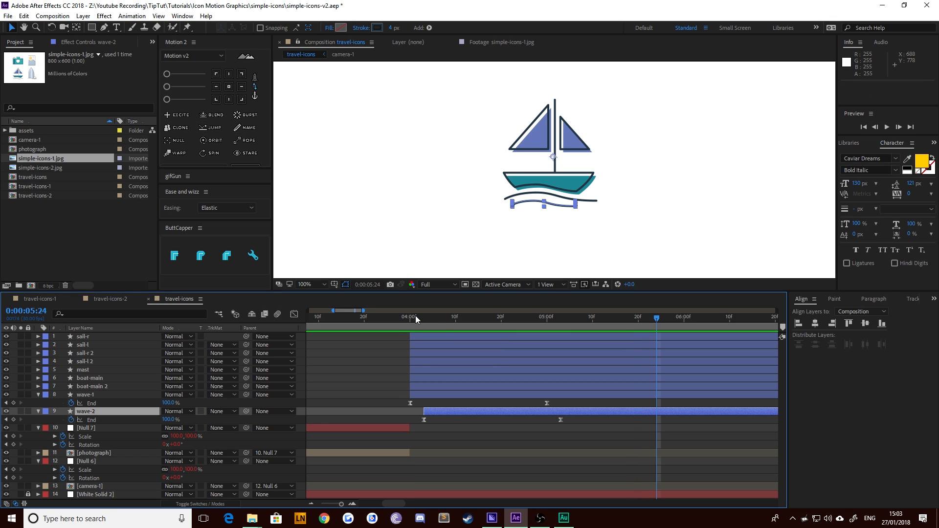
Step: Set the anchor points of boat-main and boat-main 2 to their top centre with Motion 2
click(101, 379)
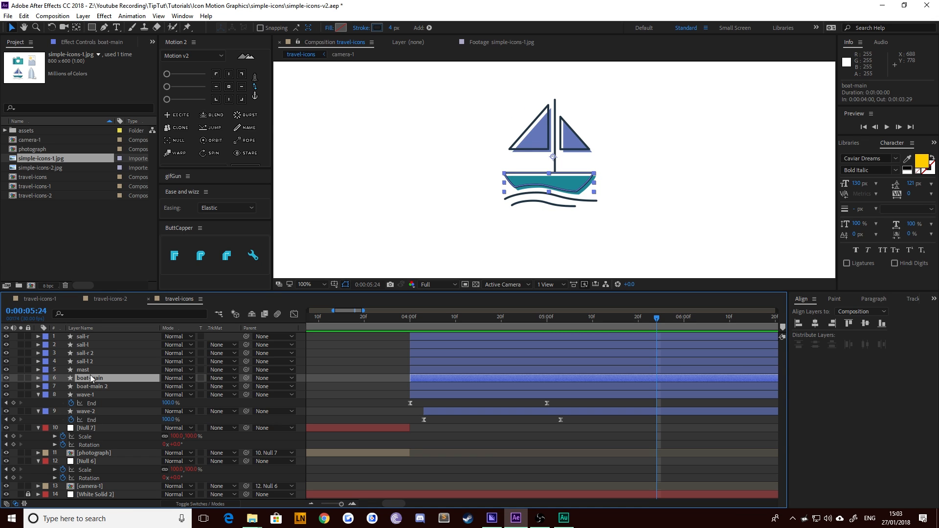
shift+click(87, 387)
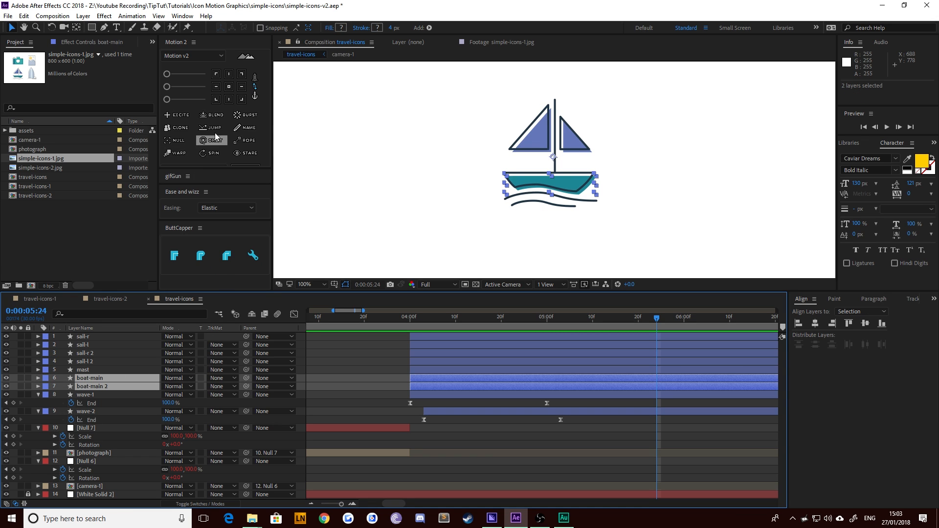
click(229, 74)
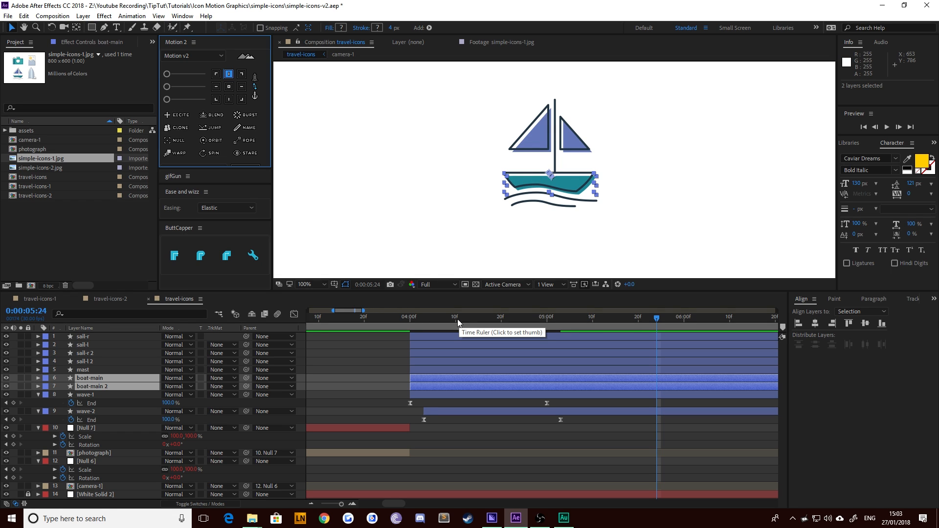
Step: Add Position and Scale keyframes to boat-main and boat-main 2 at 0:00:04:16
mouse_move(430, 318)
mouse_down()
mouse_move(415, 322)
mouse_move(494, 329)
mouse_move(482, 333)
mouse_up()
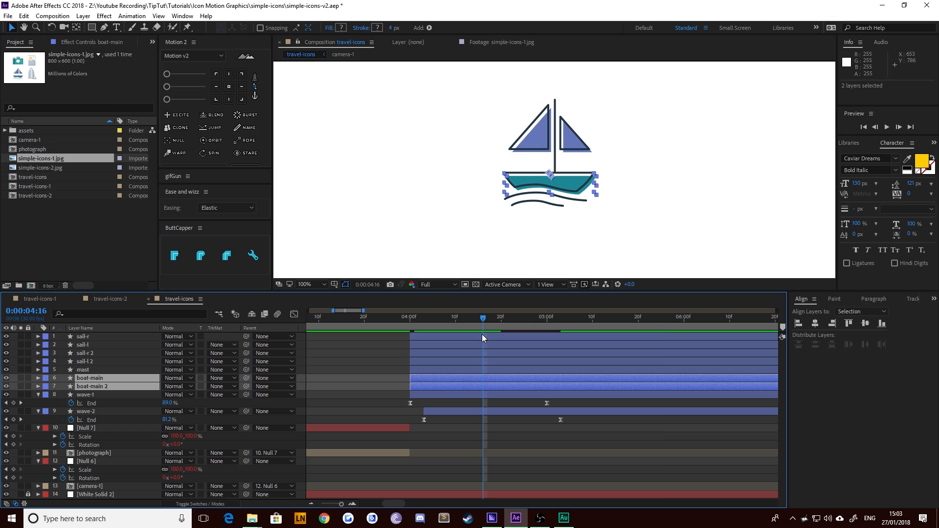
key(p)
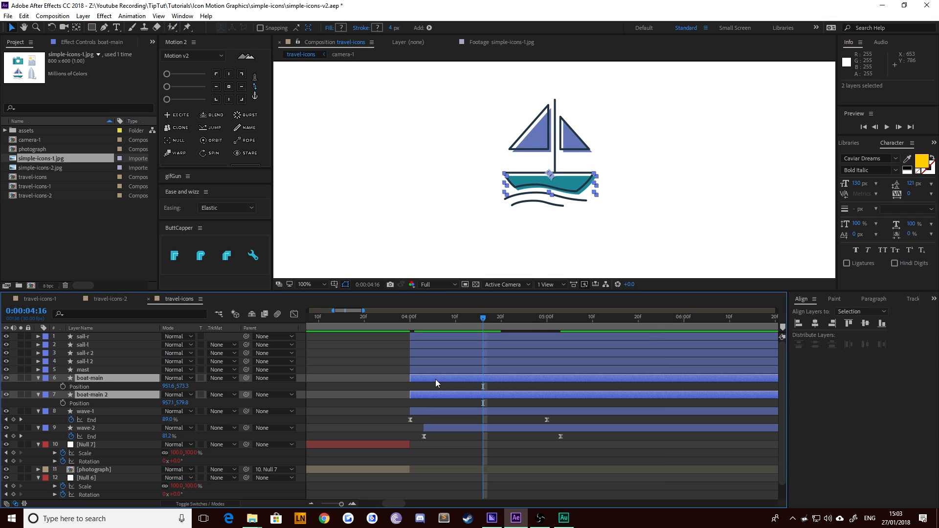
key(shift+s)
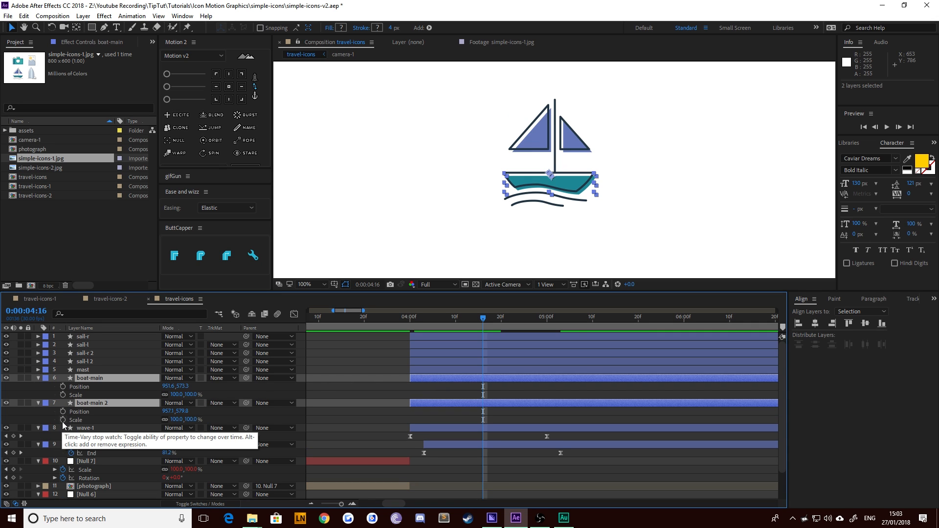
drag(63, 421, 62, 388)
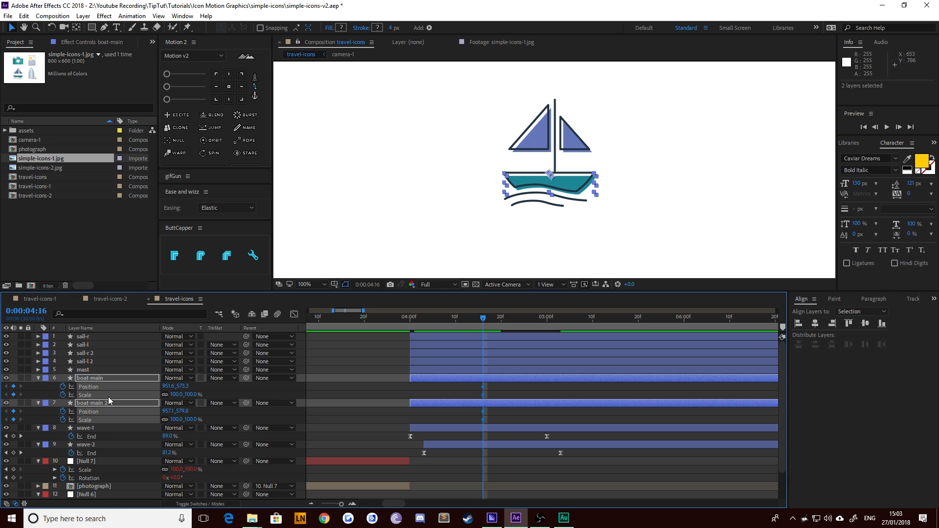
Step: Add matching Position and Scale keyframes to both hull layers at 0:00:05:01 and 0:00:05:11
key(shift+Page_Down)
key(Page_Down)
key(Page_Down)
key(Page_Down)
key(Page_Down)
key(Page_Down)
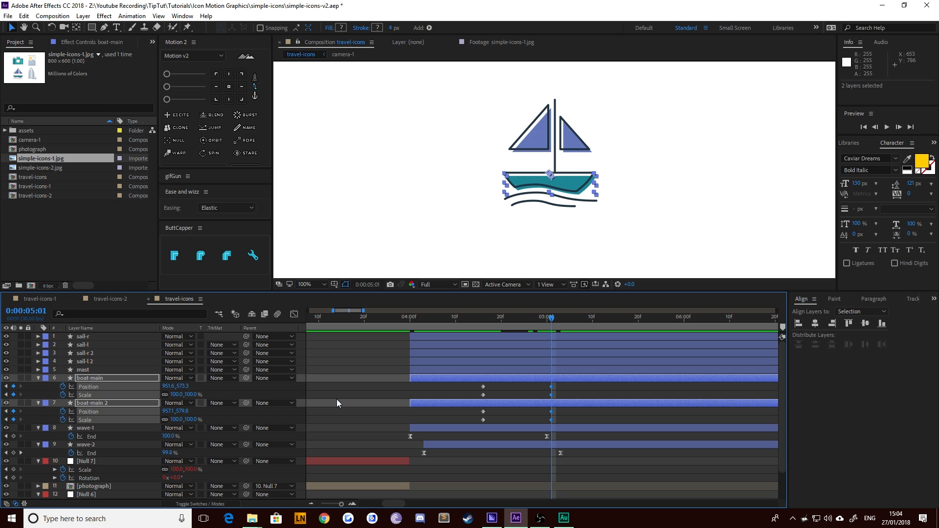
key(shift+Page_Down)
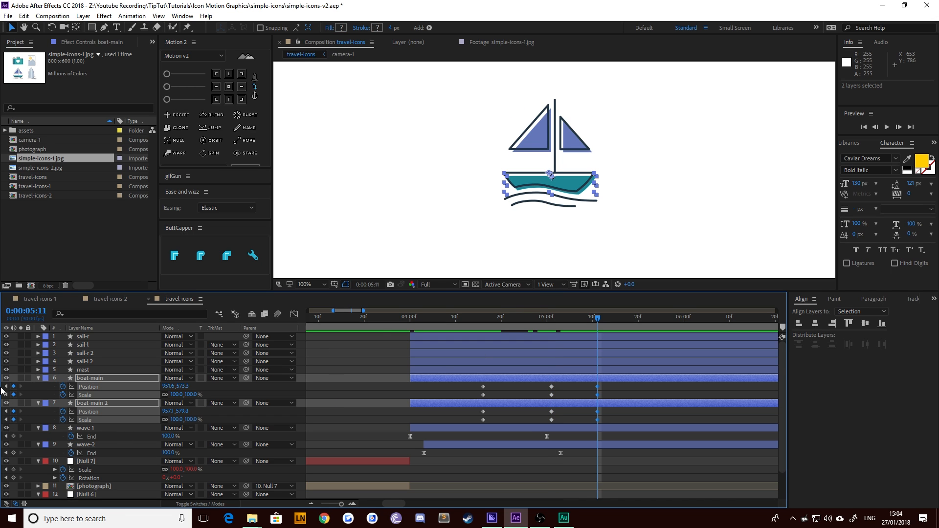
key(shift+Page_Up)
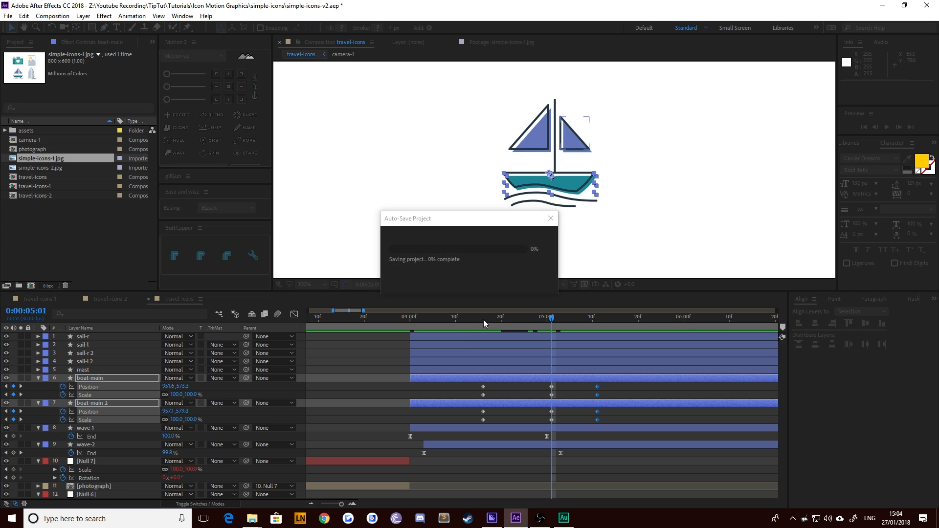
click(484, 319)
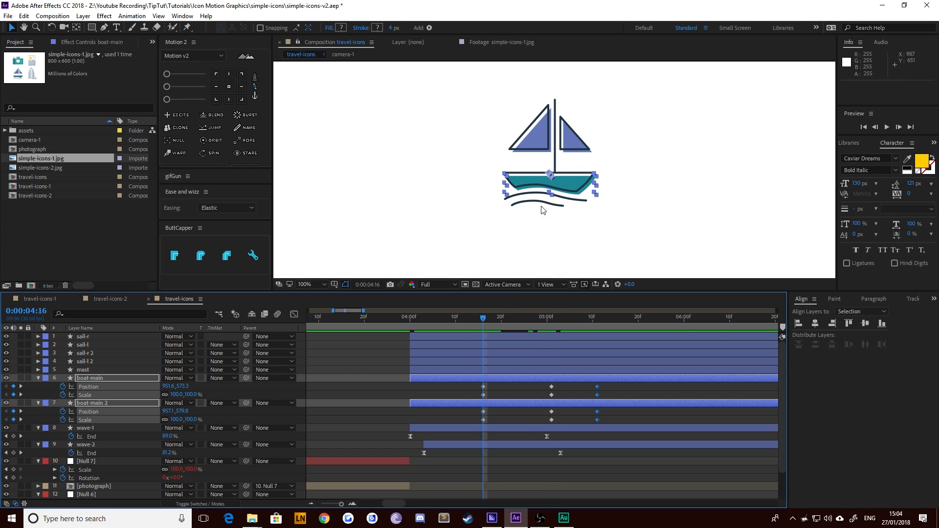
click(553, 319)
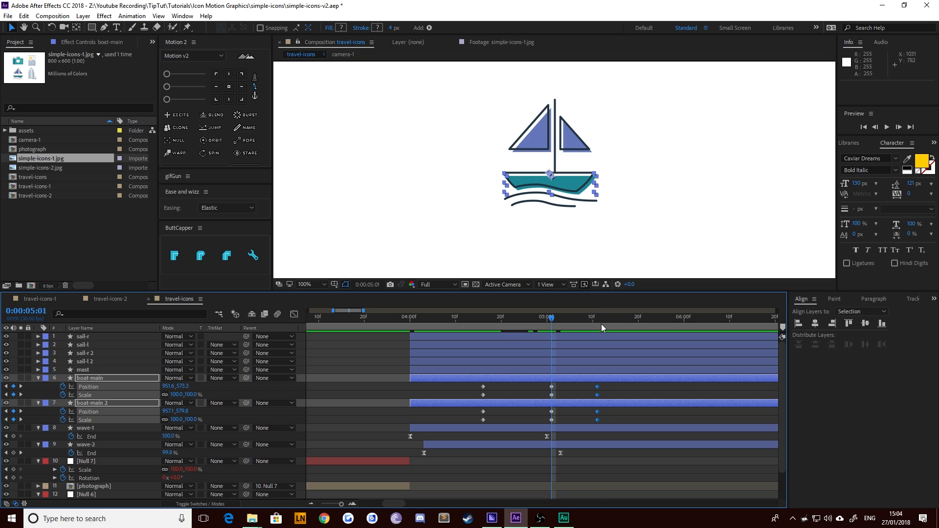
drag(601, 324, 598, 324)
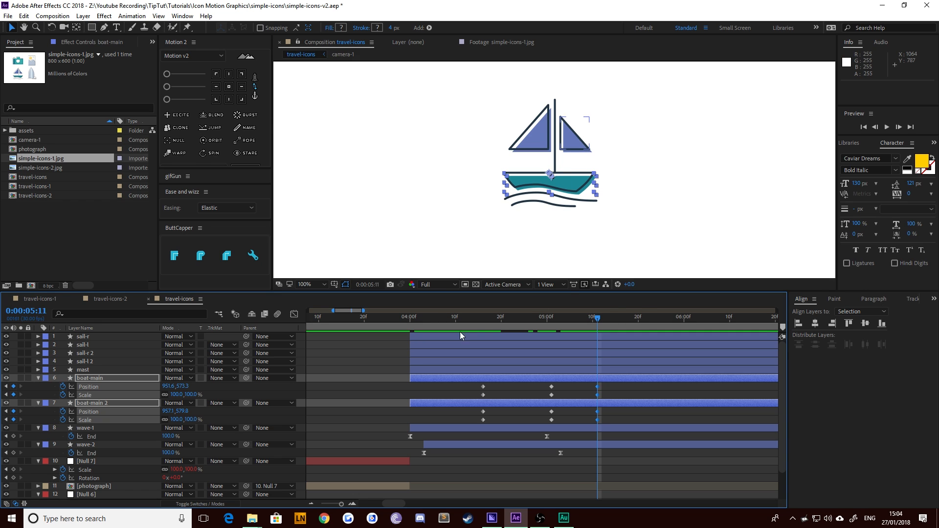
Step: At 0:00:04:16, move boat-main and boat-main 2 straight down by about 61 px
drag(492, 319, 483, 353)
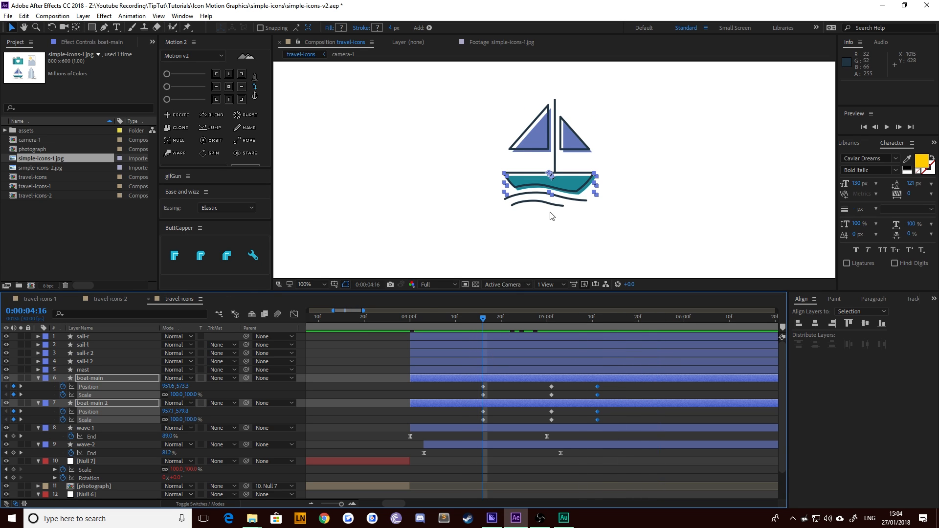
drag(552, 214, 554, 189)
key(v)
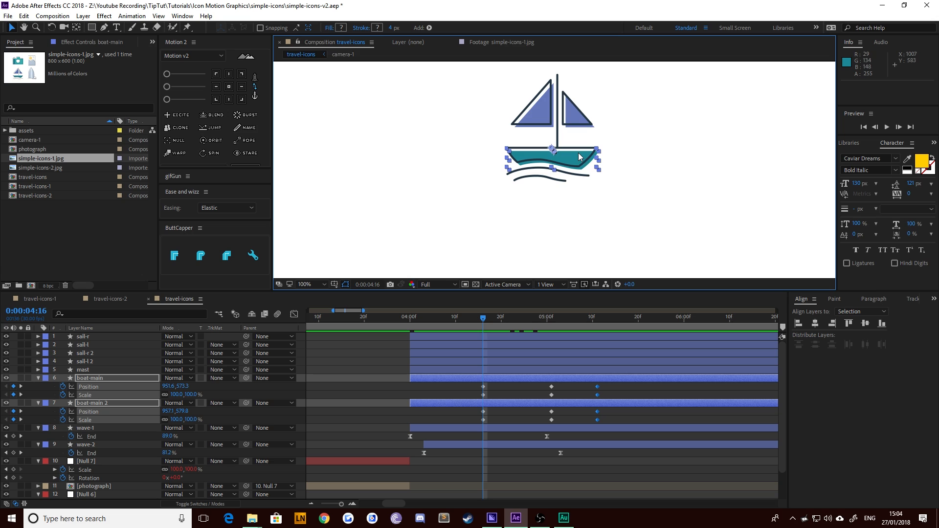
drag(578, 155, 580, 185)
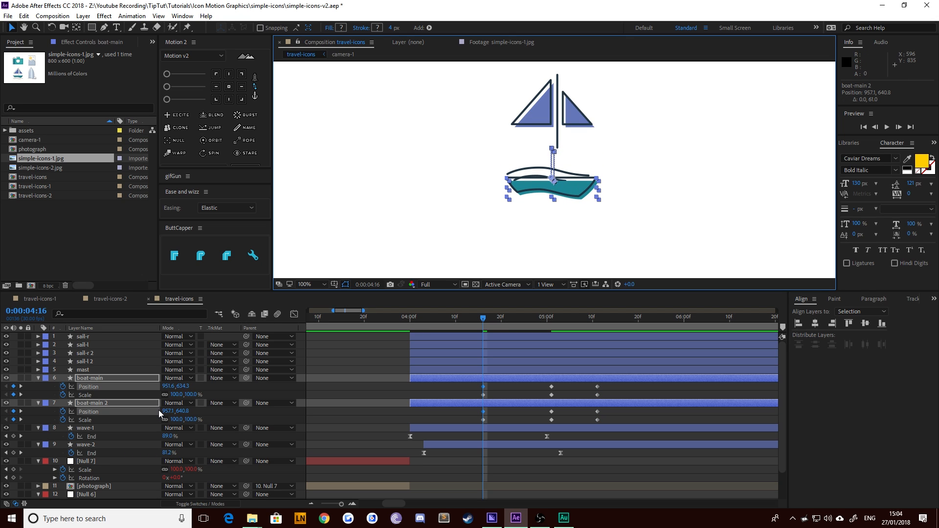
Step: Try a Scale of 90% for both hull layers at 0:00:04:16
click(191, 394)
text(90)
key(Return)
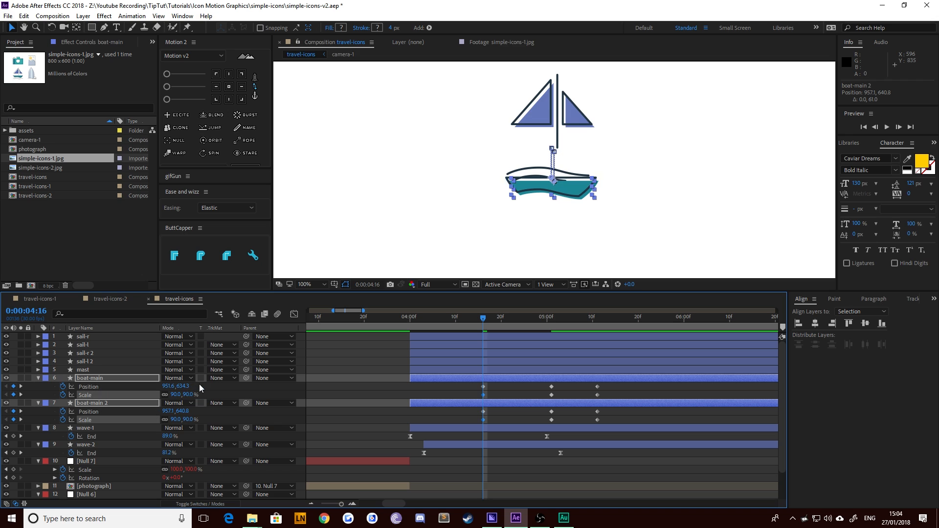
Step: Set the Scale of boat-main and boat-main 2 to 80% at 0:00:04:16 and deselect the layers
click(192, 395)
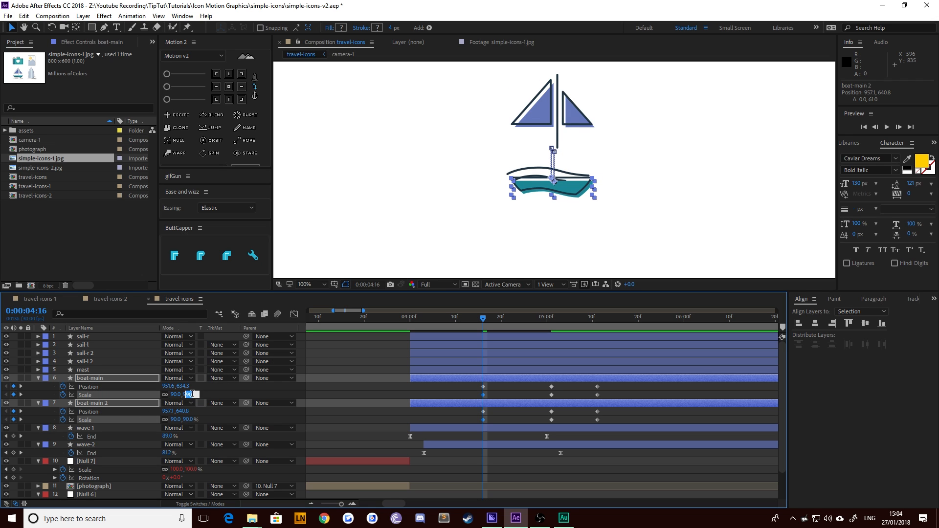
text(800)
key(Return)
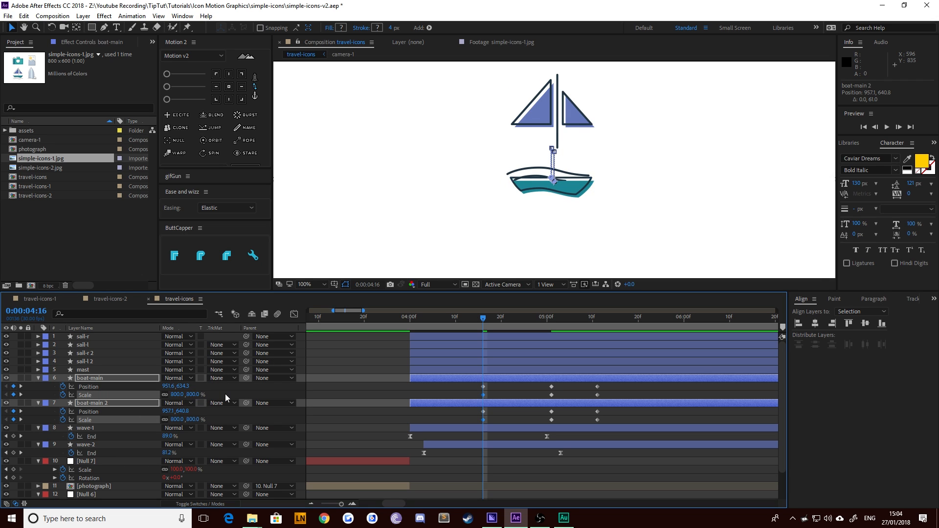
click(195, 394)
text(80)
key(Return)
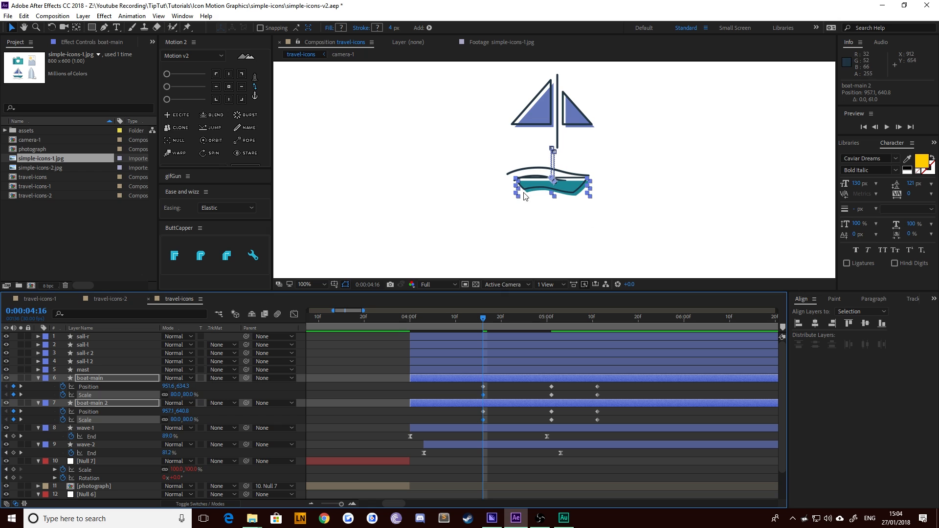
click(419, 224)
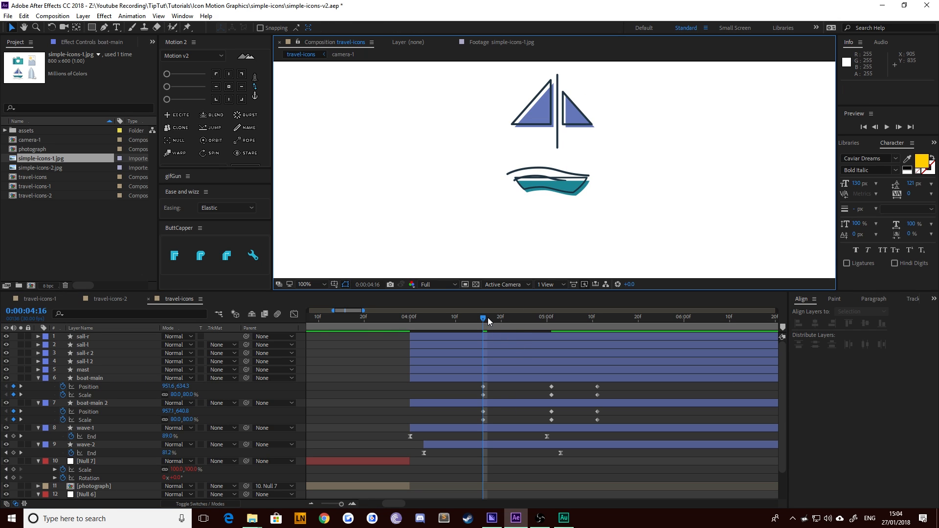
Step: Set the Scale of both boat-main and boat-main 2 to 105% at 0:00:05:01
drag(488, 318, 554, 331)
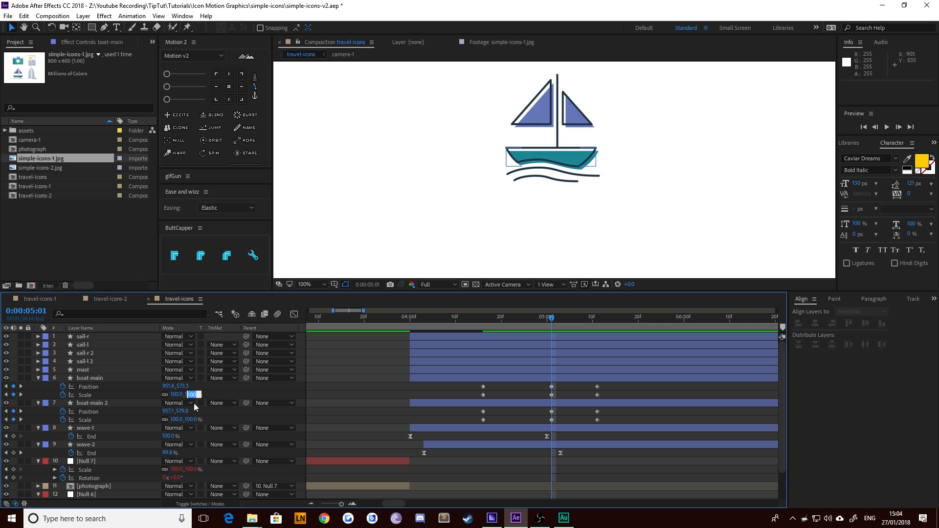
text(105)
key(Return)
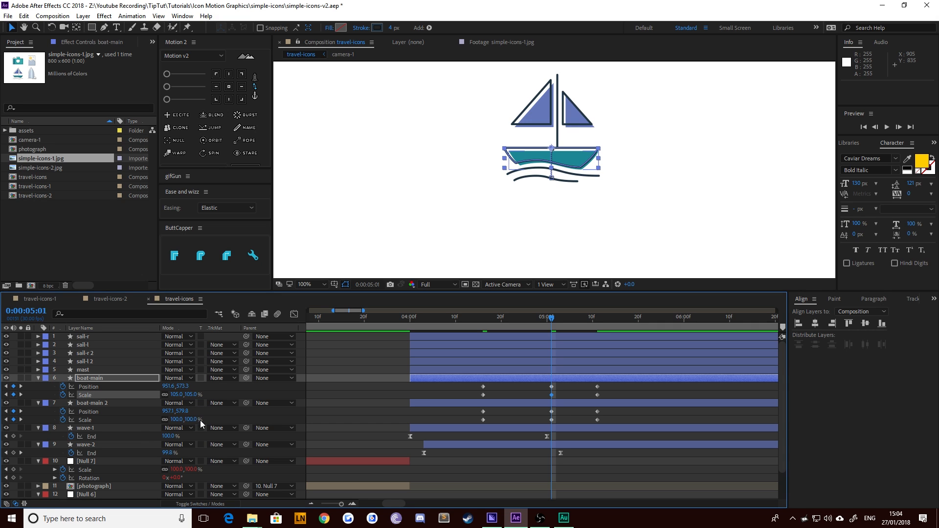
click(192, 420)
text(105)
key(Return)
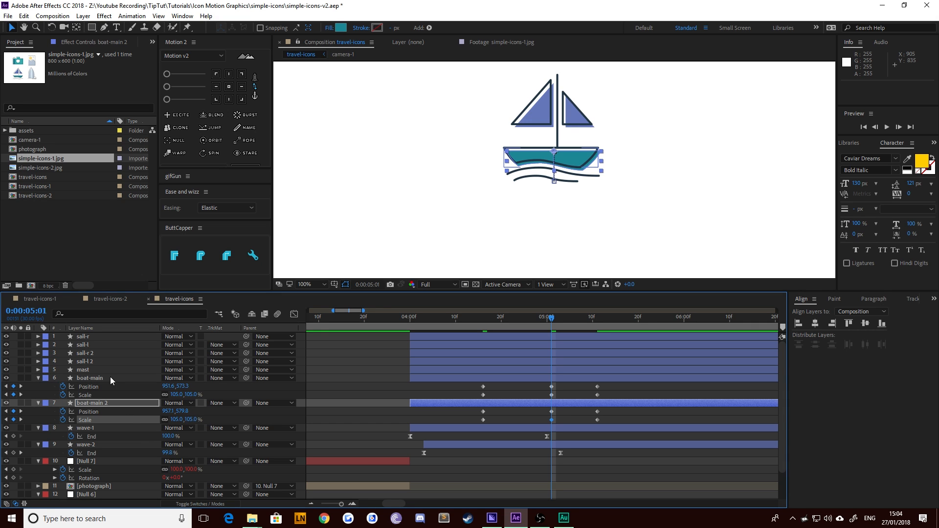
Step: Raise boat-main and boat-main 2 together at 0:00:05:01 to Y positions 570.3 and 576.8
click(100, 378)
ctrl+click(95, 403)
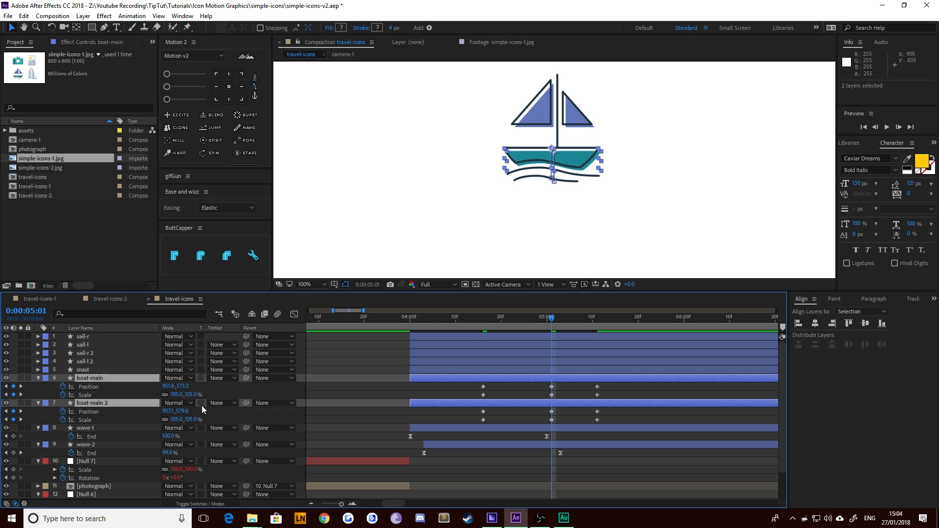
key(Down)
key(Down)
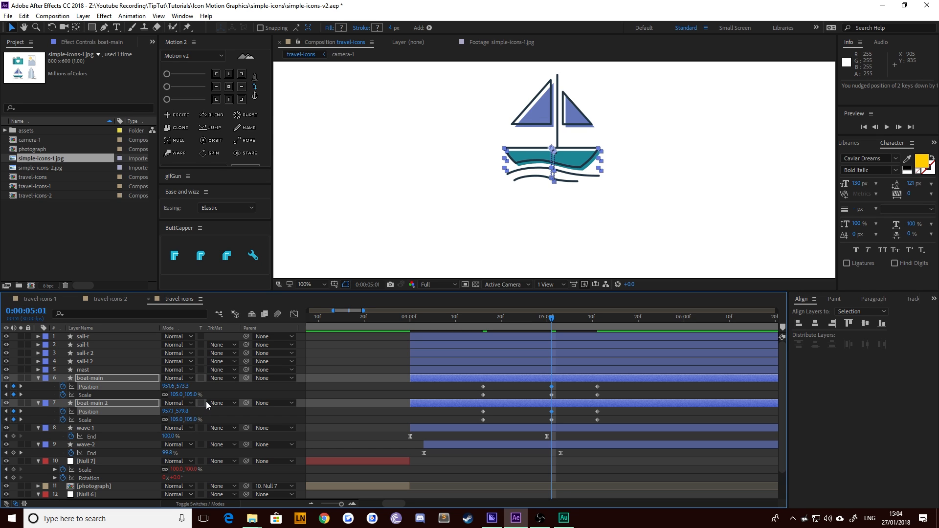
key(Up)
key(Up)
key(Up)
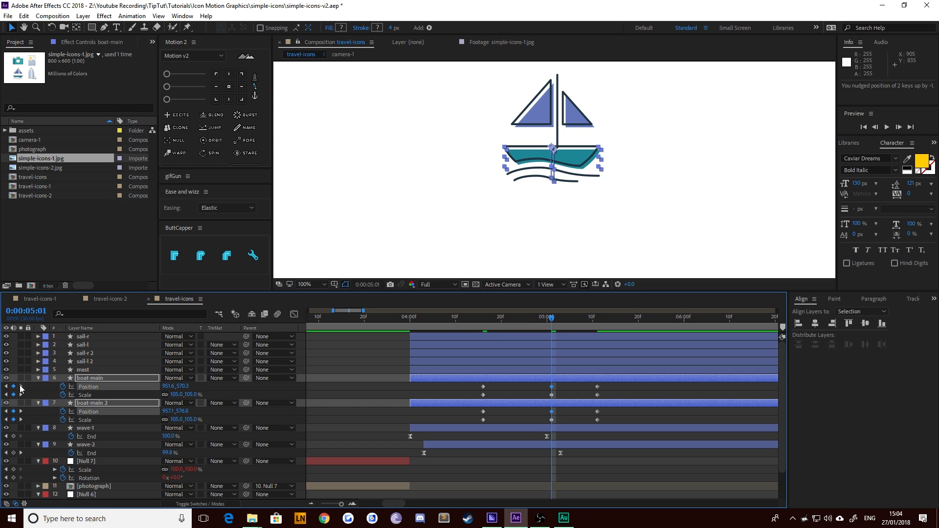
Step: Repeat the 0:00:05:11 Position and Scale keyframes of both hull layers at 0:00:05:21
click(21, 387)
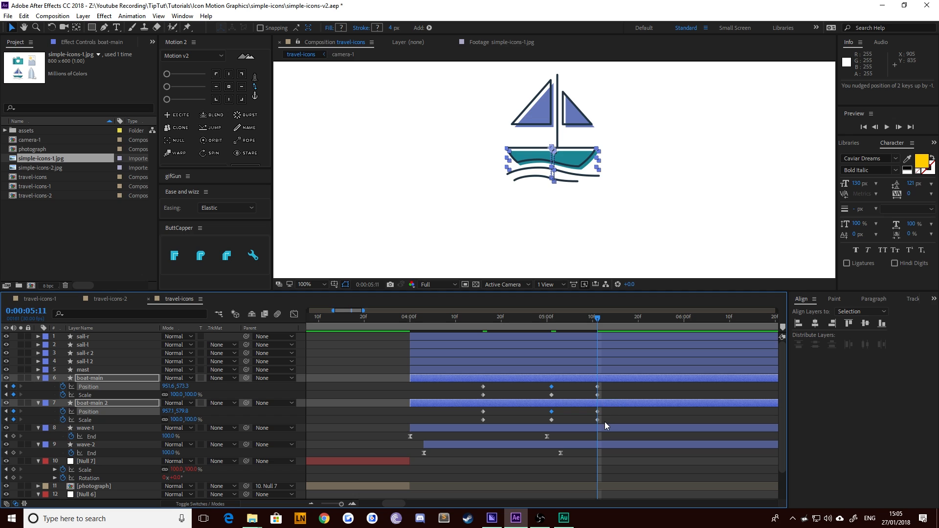
drag(605, 421, 588, 387)
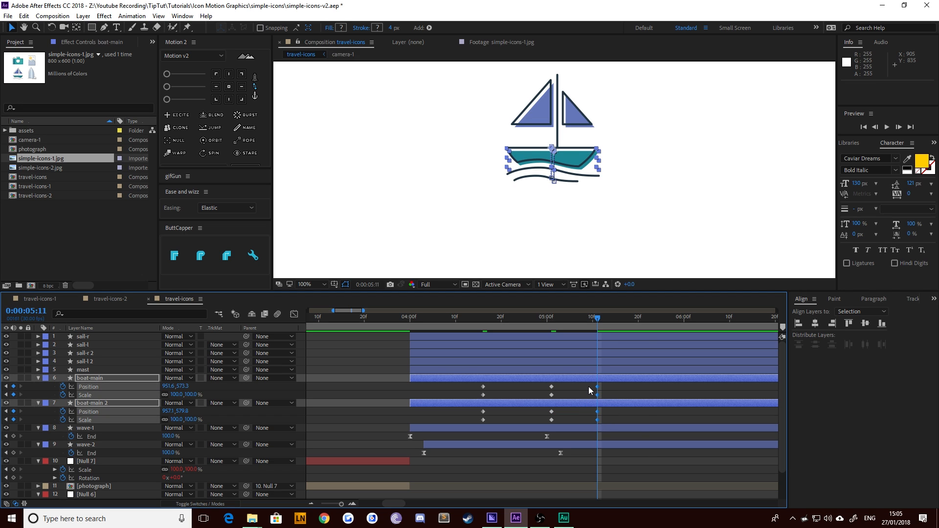
key(shift+Page_Down)
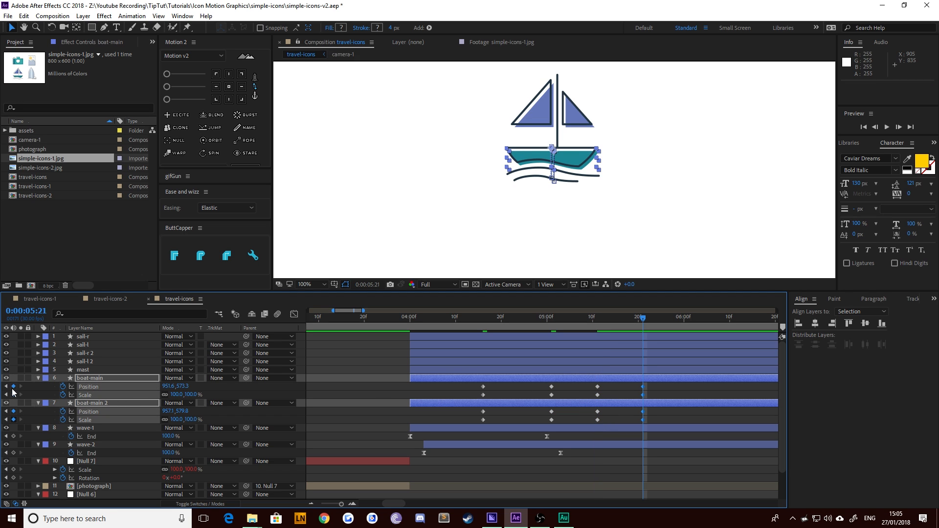
Step: At 0:00:05:11, lower both hull layers by 10 px and set their Scale to 95%
key(shift+Page_Up)
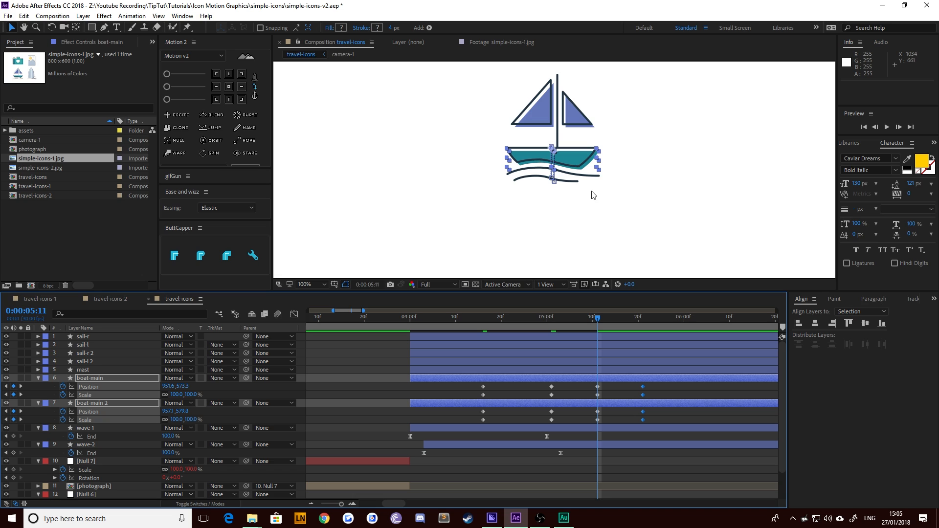
key(shift+Down)
key(Down)
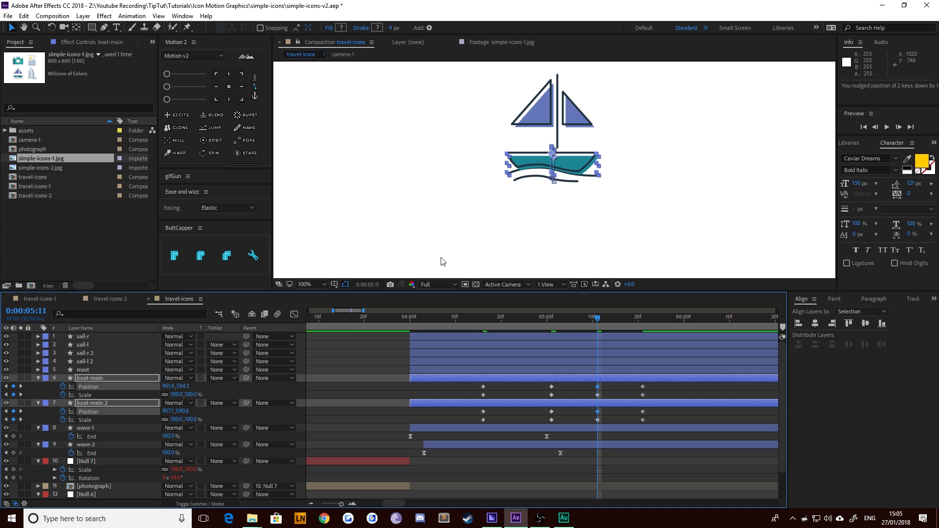
key(Up)
click(190, 396)
text(95)
key(Return)
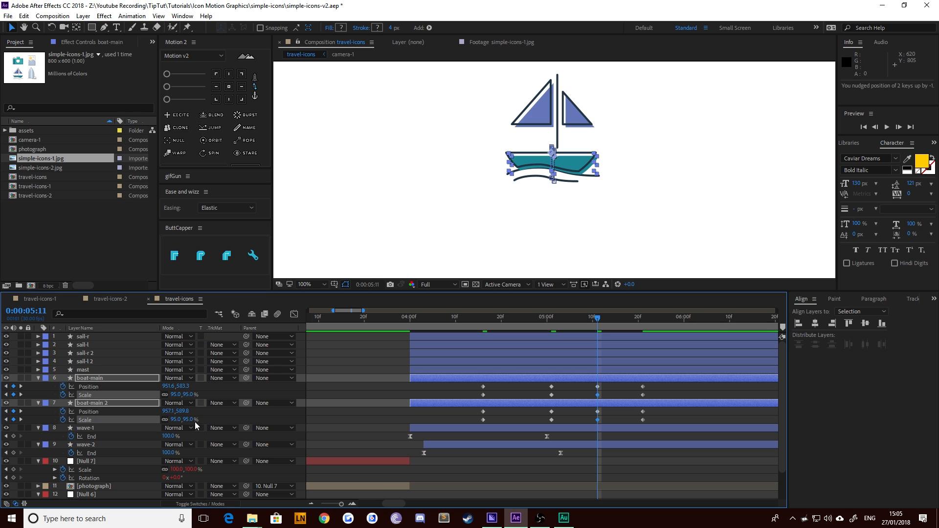
Step: Preview the hull animation and select all Position and Scale keyframes of boat-main and boat-main 2
drag(476, 323, 341, 384)
key(k)
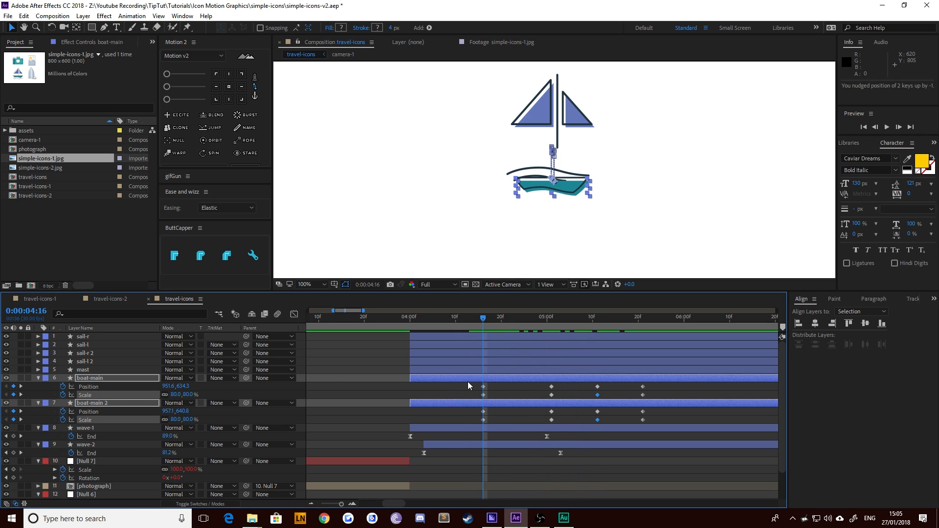
drag(468, 384, 694, 431)
Step: Try moving the anchor points of both hull layers to the bottom centre with Motion 2, and undo it
click(228, 100)
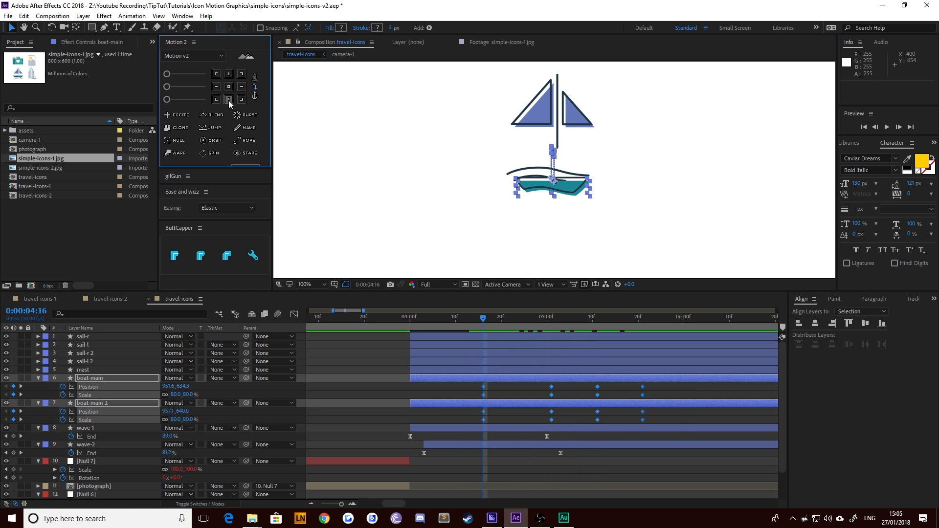
drag(482, 318, 484, 337)
key(ctrl+z)
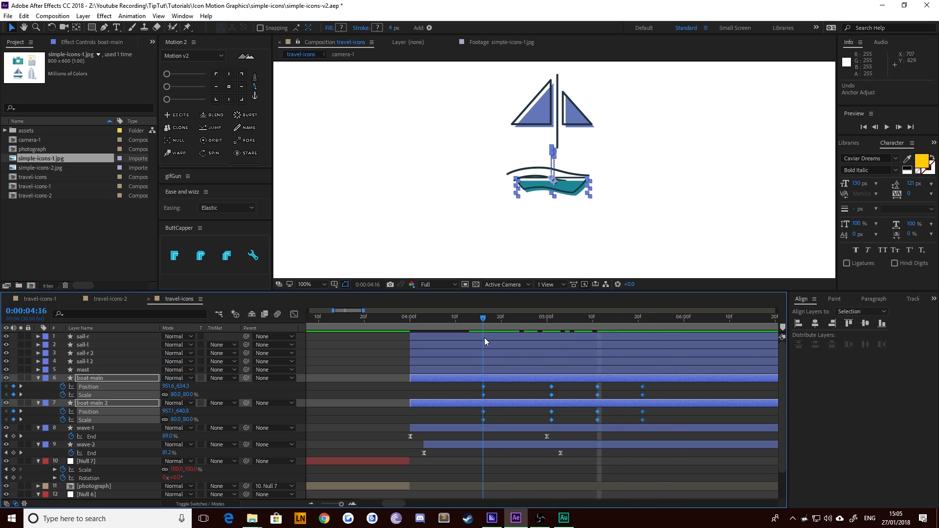
Step: Apply Easy Ease to the selected hull keyframes and preview the bounce
key(F9)
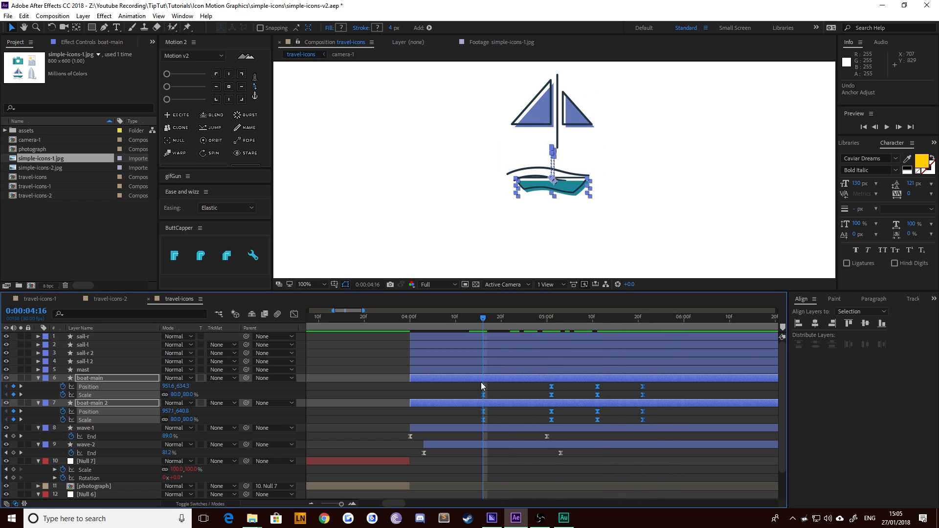
key(space)
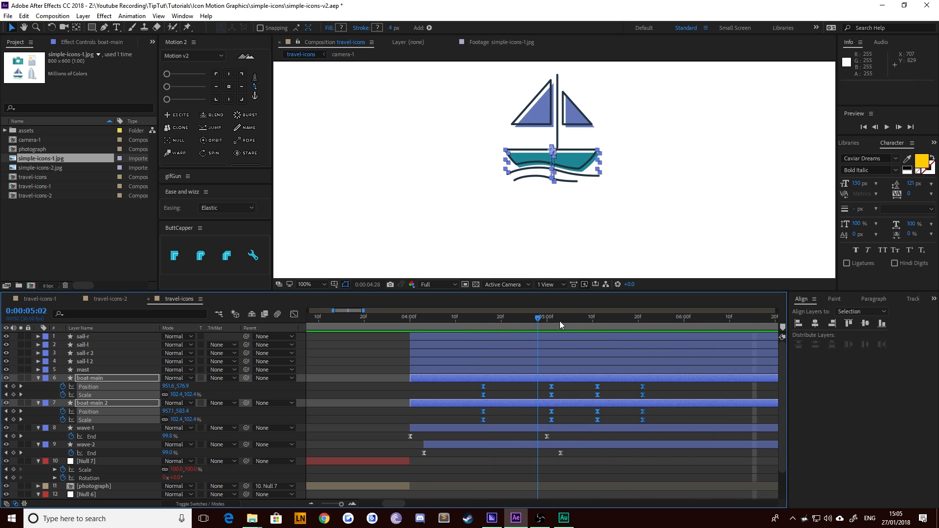
Step: Set the last three Scale keyframes of both hull layers to 100% and preview the bounce
key(space)
drag(612, 341, 592, 345)
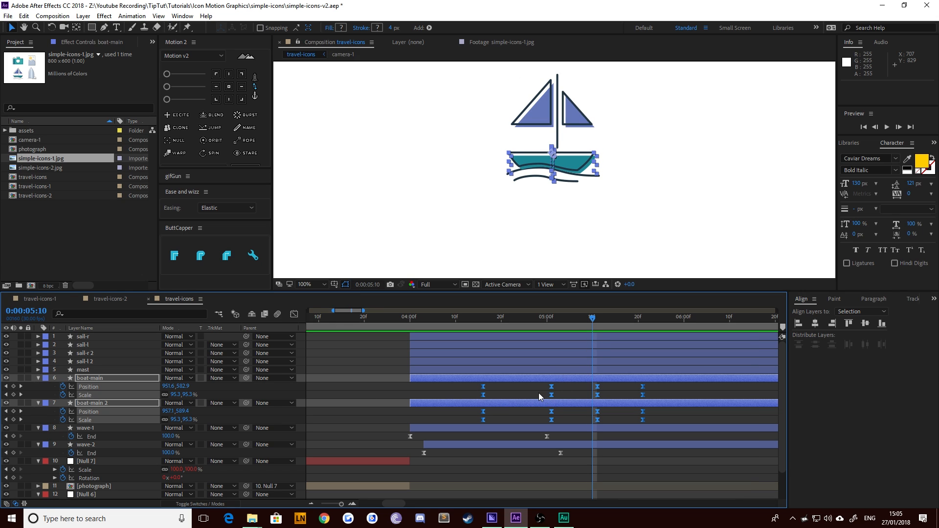
drag(541, 397, 530, 425)
click(21, 395)
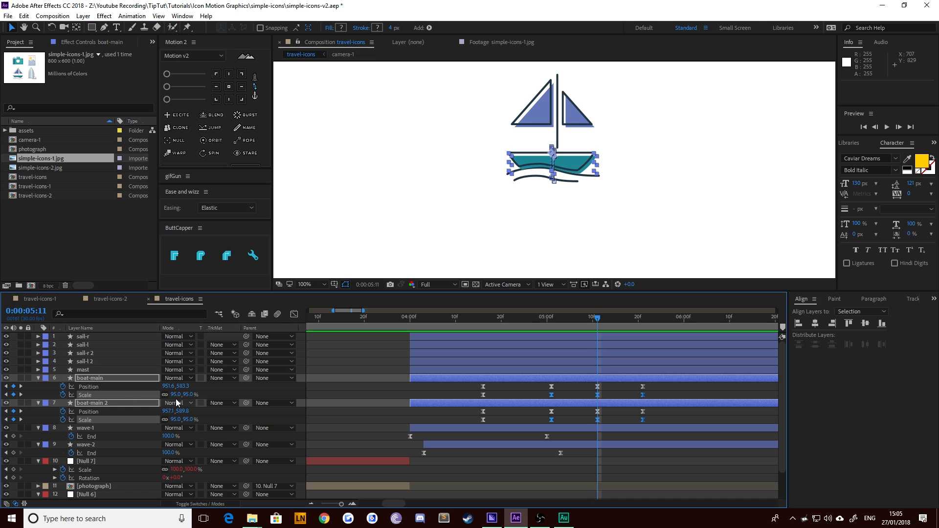
click(175, 395)
key(Return)
click(488, 318)
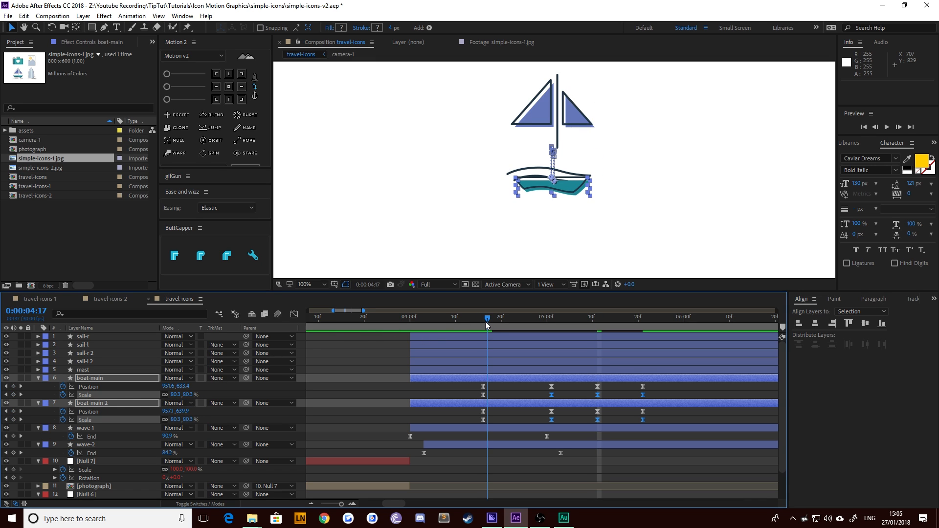
drag(484, 322, 483, 322)
key(space)
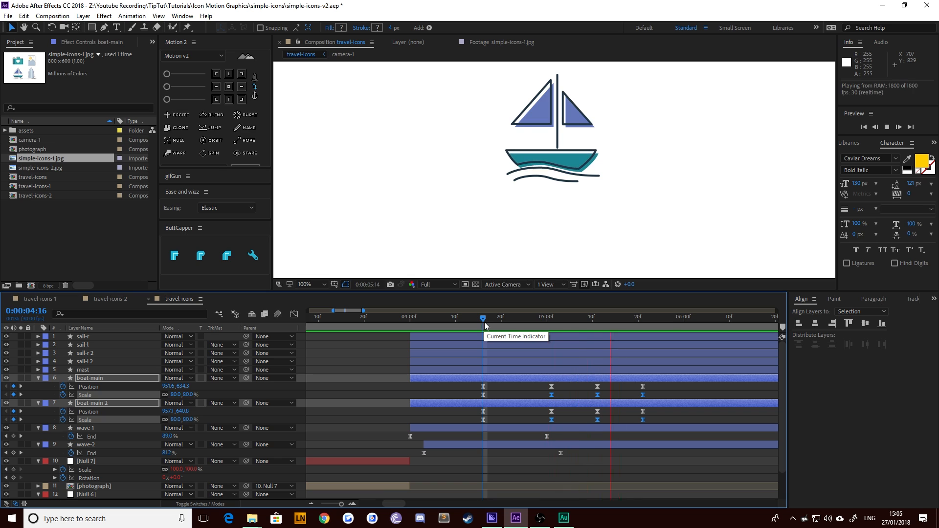
key(space)
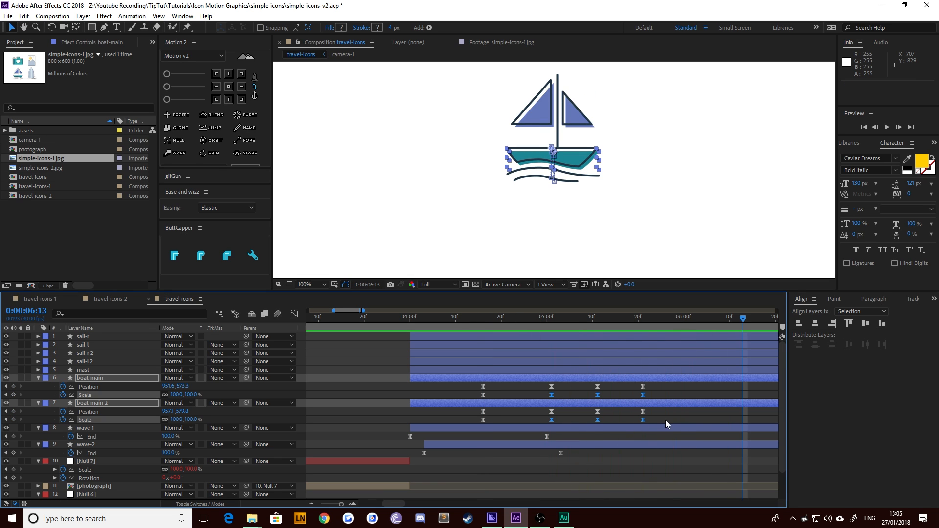
Step: In the speed graph, lengthen the incoming ease of both hull layers' second keyframes so the rise starts fast and settles slowly, and preview it
mouse_move(666, 424)
mouse_down()
mouse_move(431, 393)
mouse_move(562, 405)
mouse_move(654, 429)
mouse_up()
click(292, 315)
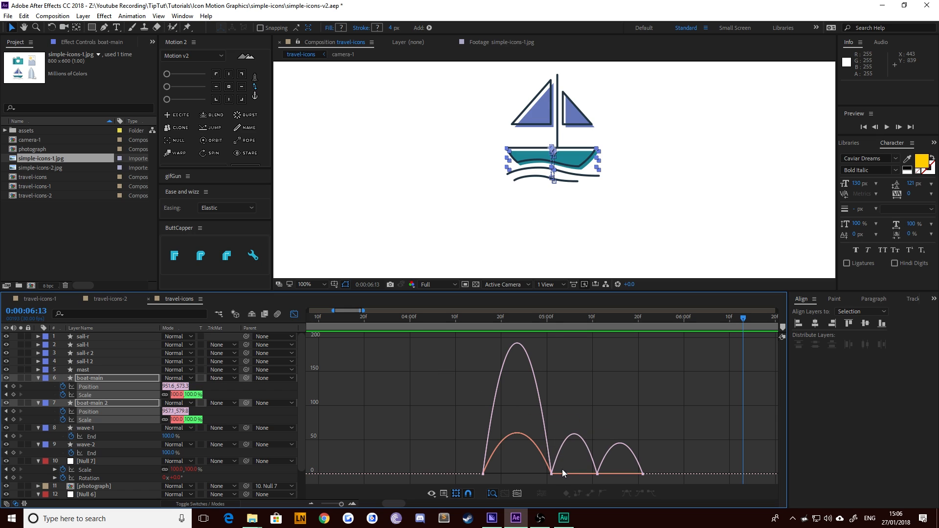
click(550, 474)
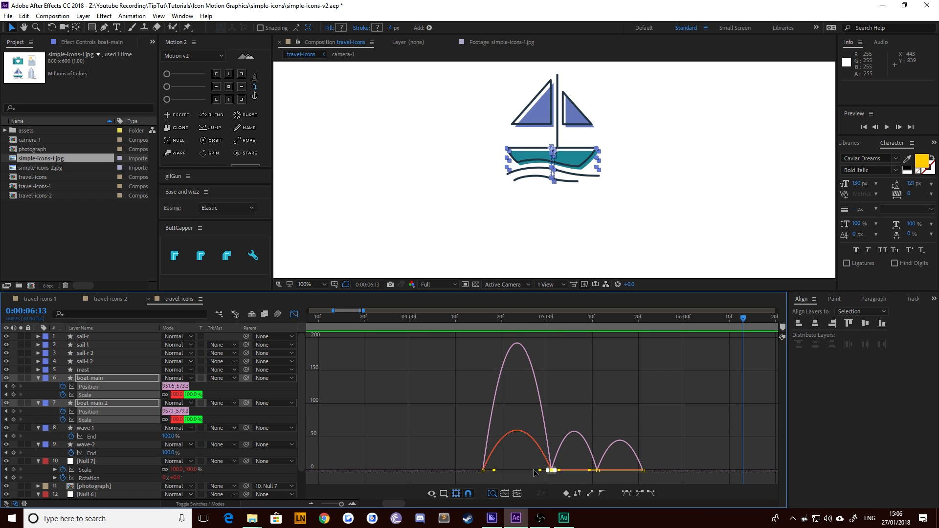
drag(540, 470, 517, 471)
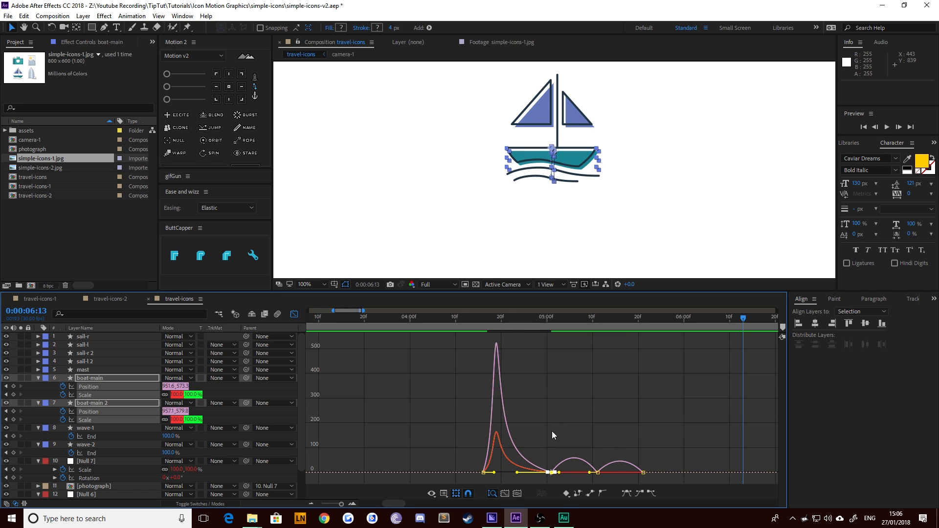
click(487, 319)
key(space)
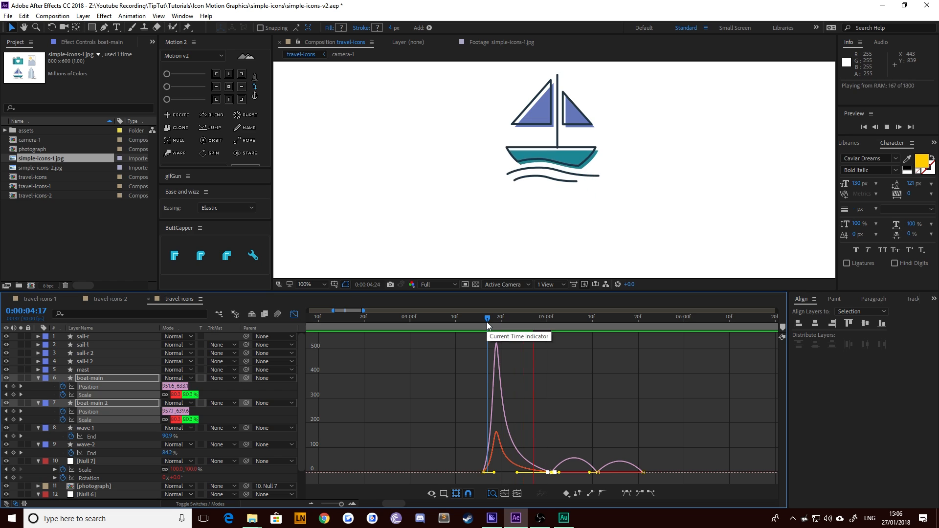
key(space)
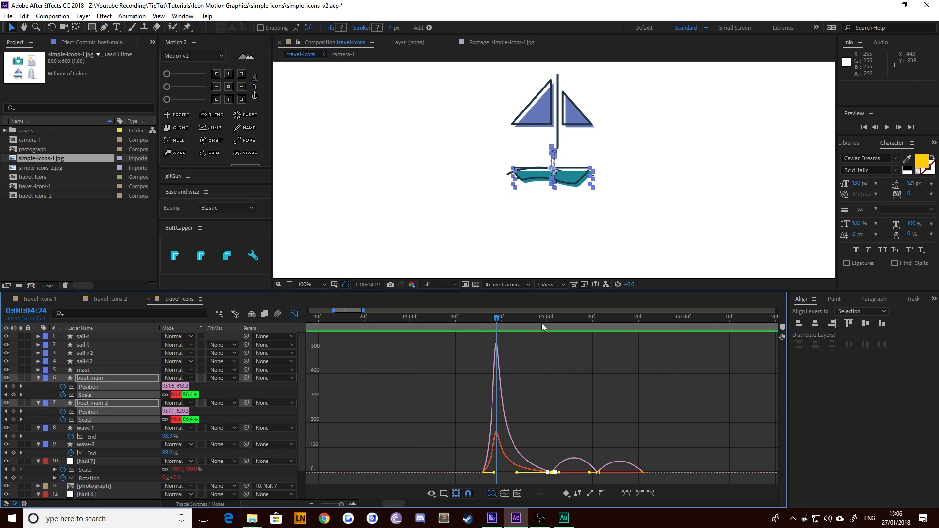
Step: Try lengthening the outgoing ease of the second hull keyframes and the incoming ease of the last ones, undo both, and preview the bounce
drag(542, 322, 574, 345)
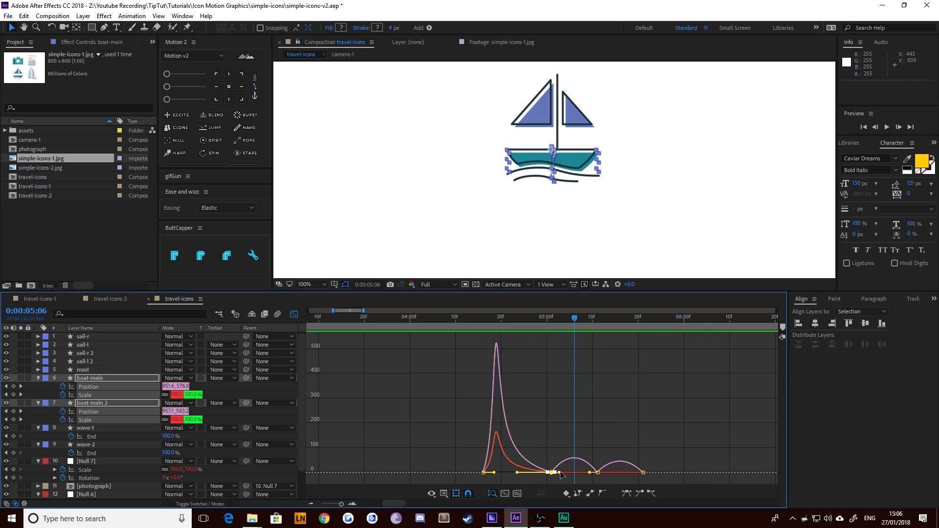
drag(560, 472, 565, 473)
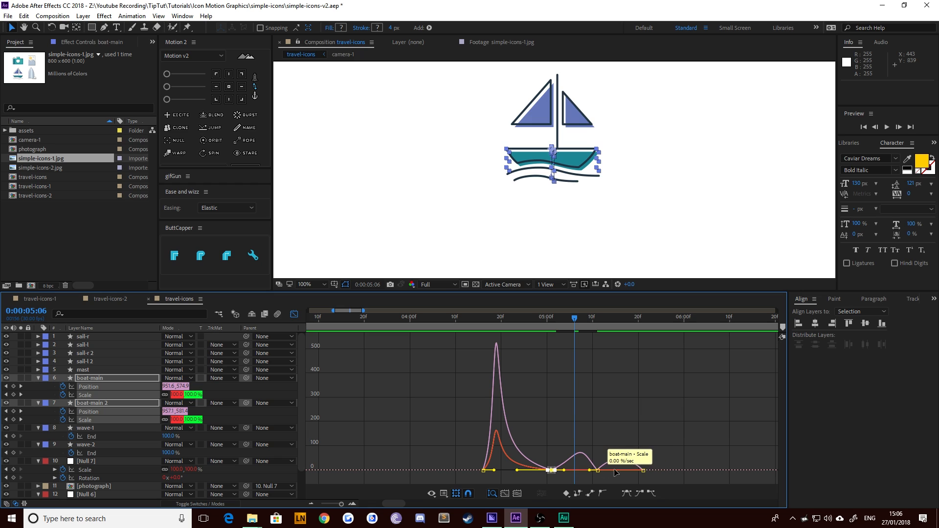
drag(658, 464, 628, 471)
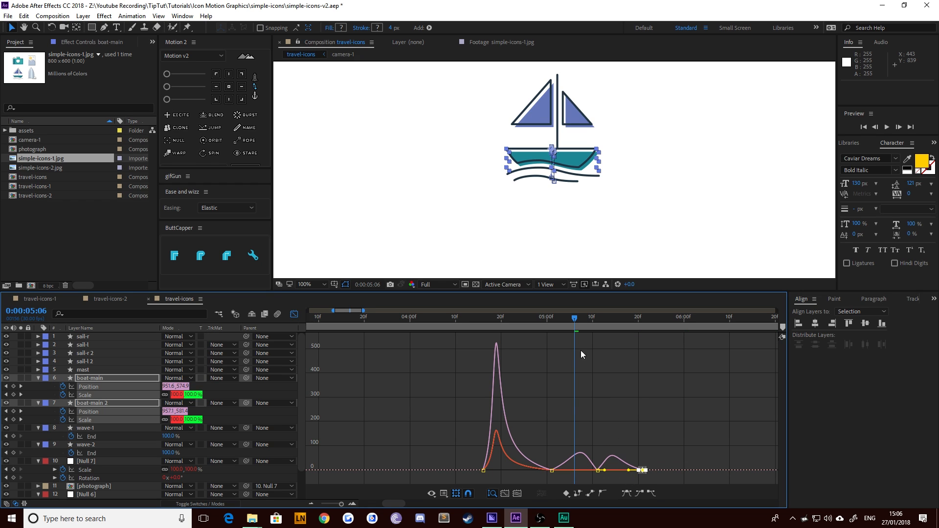
drag(469, 319, 484, 320)
key(space)
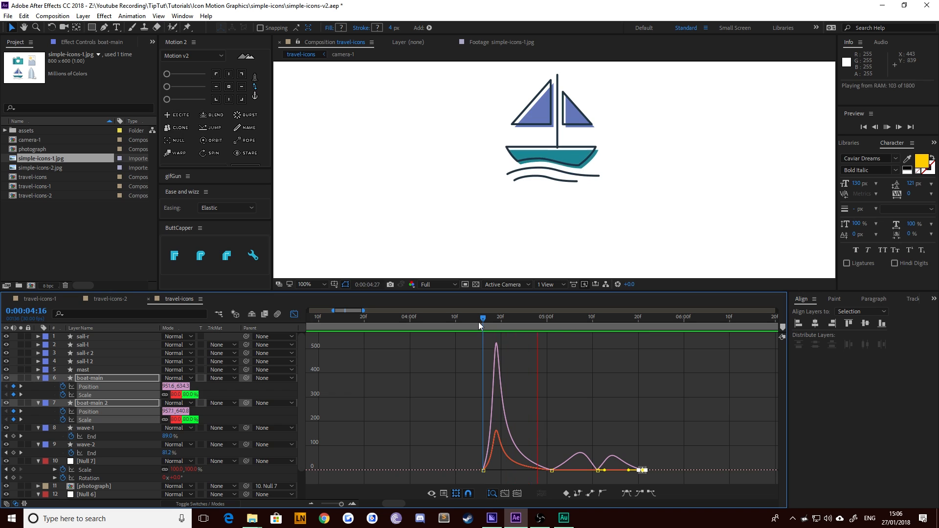
key(space)
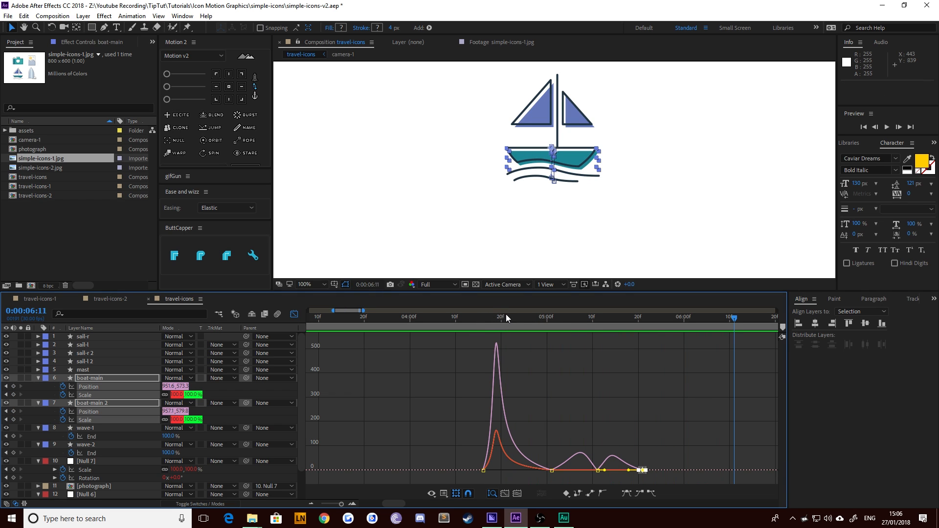
key(ctrl+z)
key(ctrl+z)
click(479, 317)
key(space)
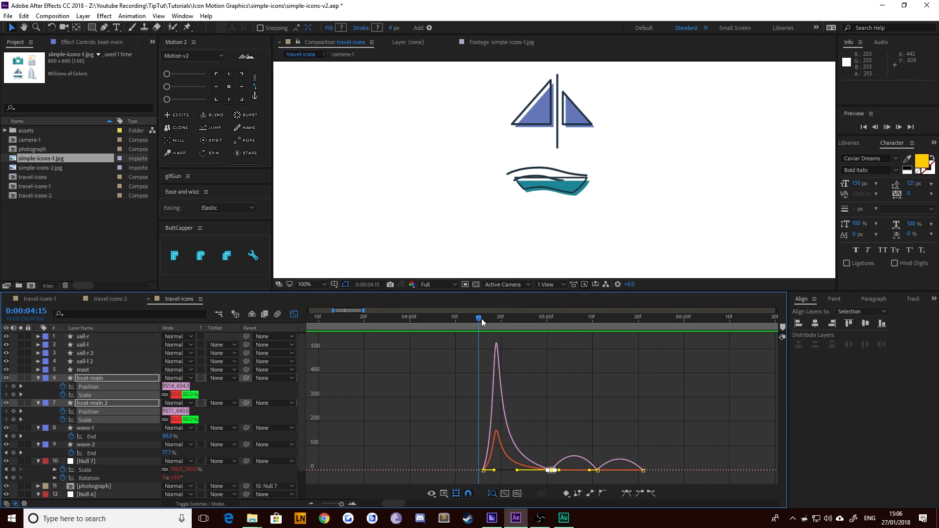
key(space)
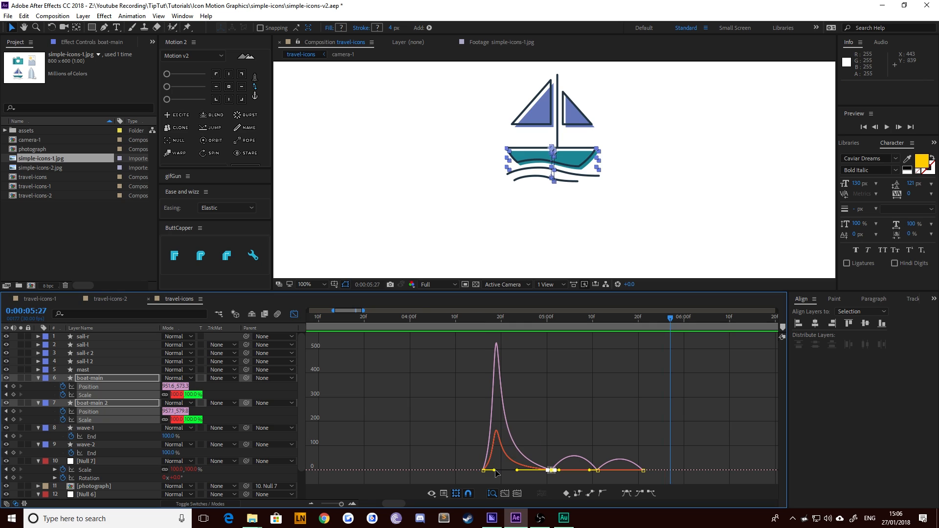
Step: Leave the speed graph, trim the start of both hull layers to their first keyframes at 0:00:04:16, and preview the animation
click(295, 315)
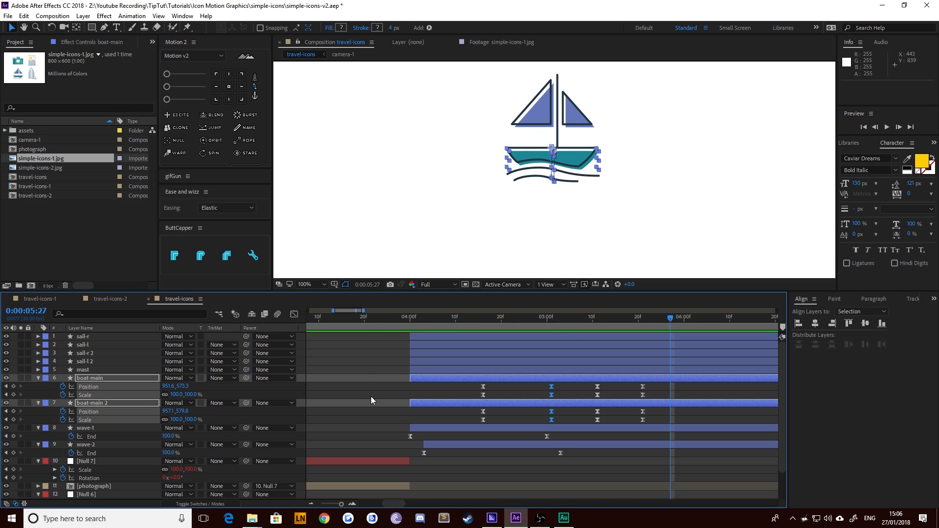
click(474, 317)
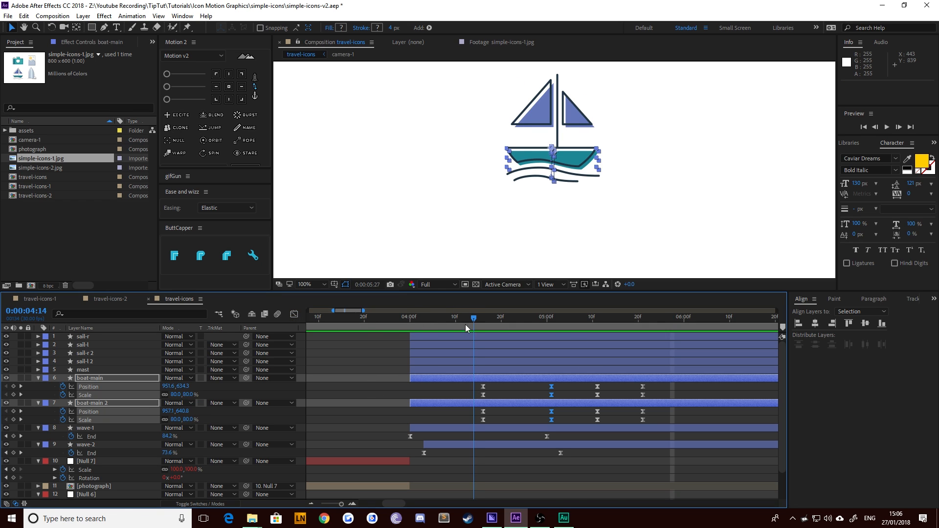
click(21, 387)
key(alt+bracketleft)
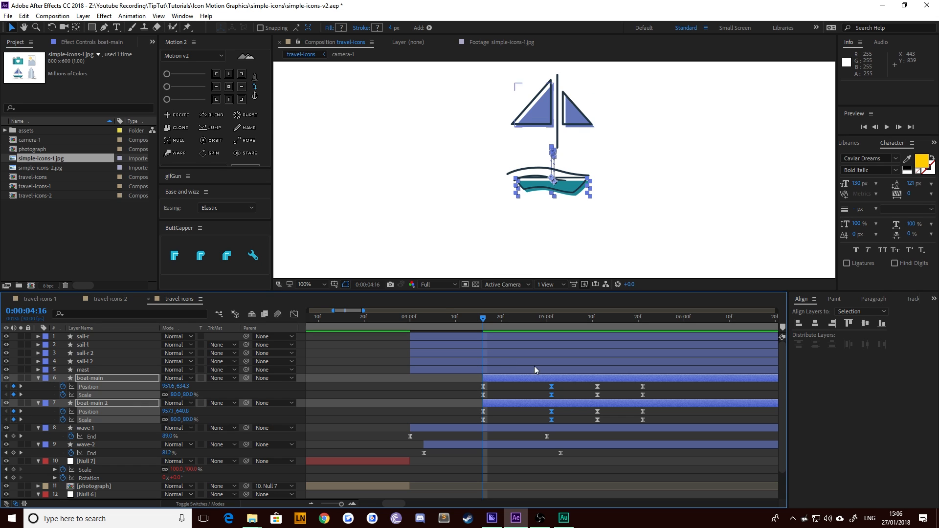
drag(451, 323, 482, 331)
key(space)
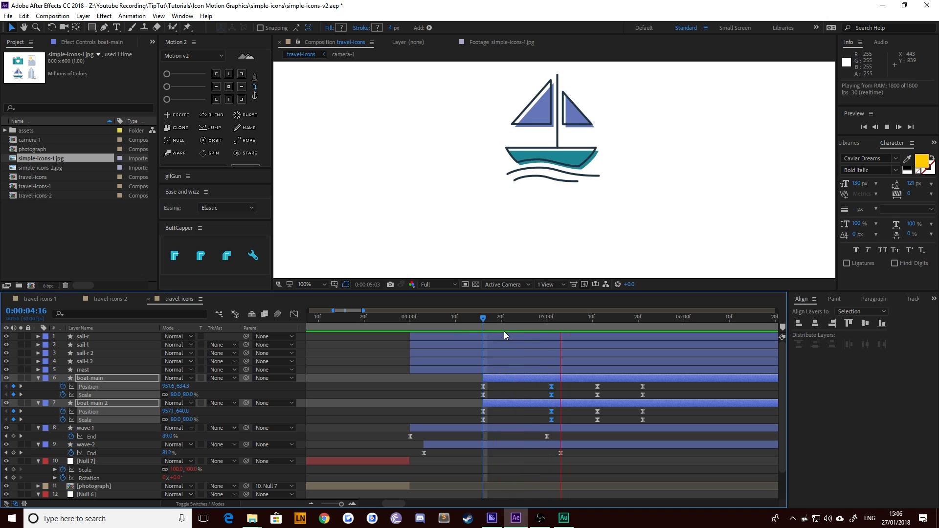
key(space)
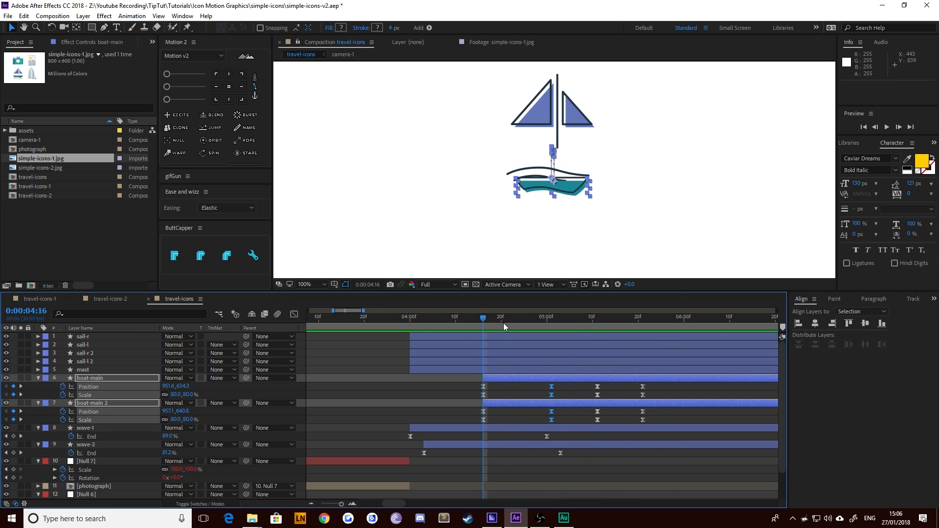
Step: With no layer selected, start a filled Pen shape on a new layer, tracing the wave-1 line from its left end over the crest to its right end
ctrl+click(88, 405)
ctrl+click(92, 377)
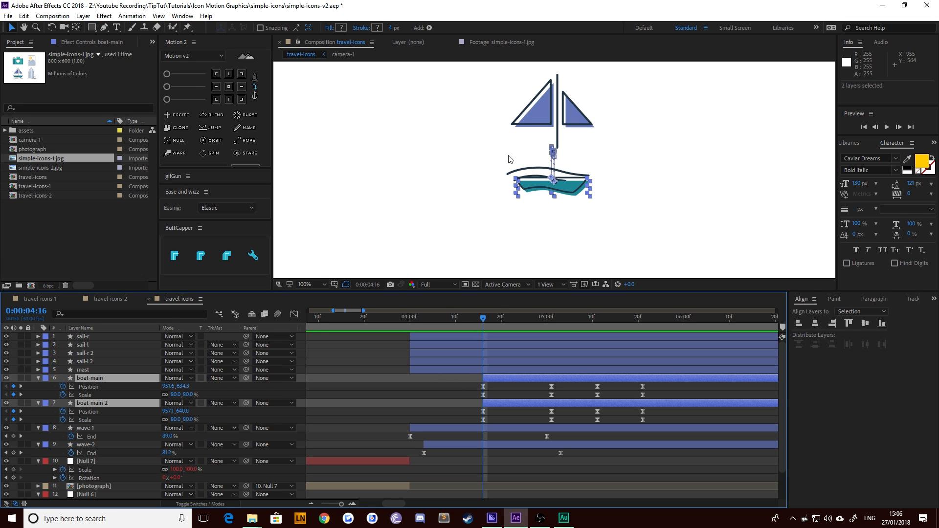
click(374, 370)
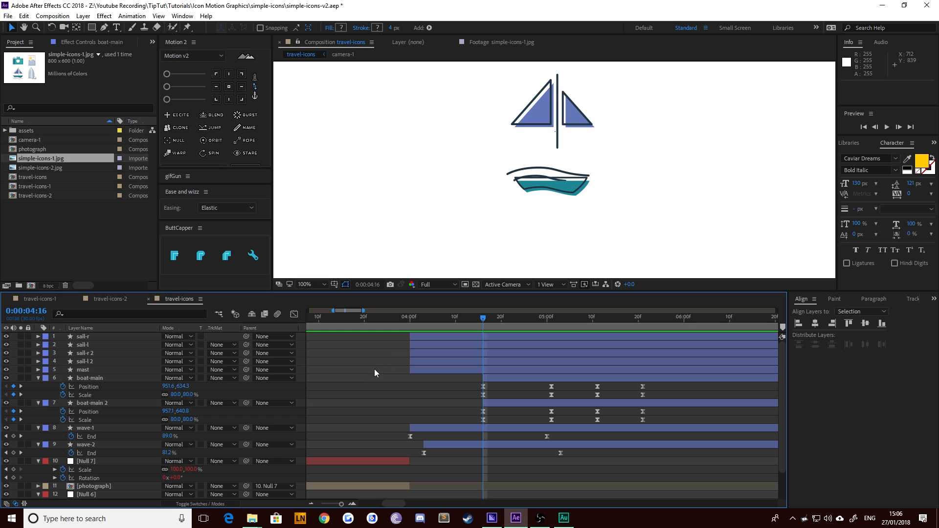
scroll(507, 164, up, 1)
drag(439, 235, 445, 192)
key(v)
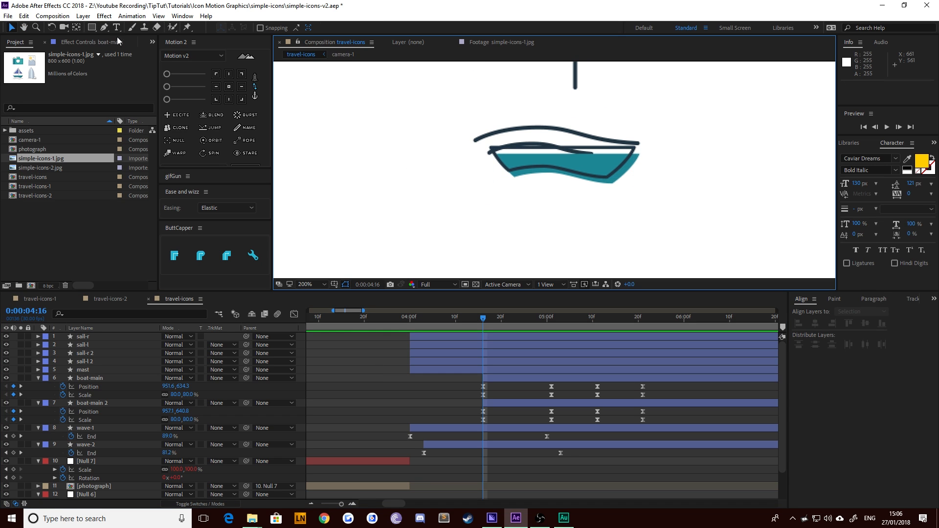
click(103, 28)
click(370, 388)
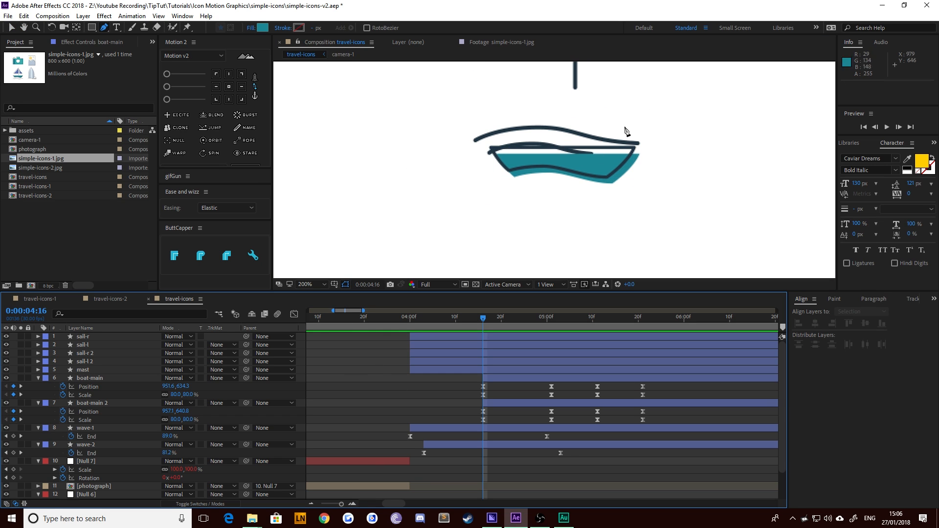
scroll(476, 172, up, 1)
drag(411, 185, 475, 217)
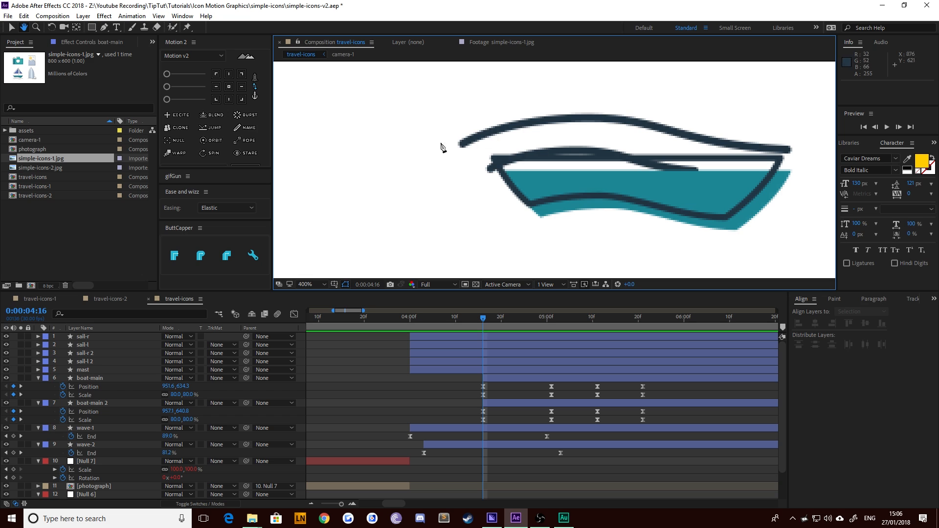
key(g)
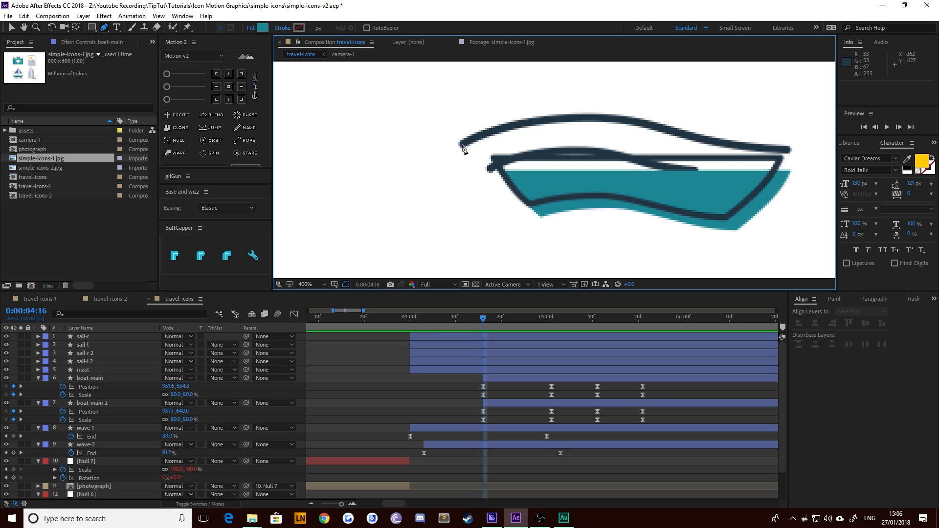
click(462, 145)
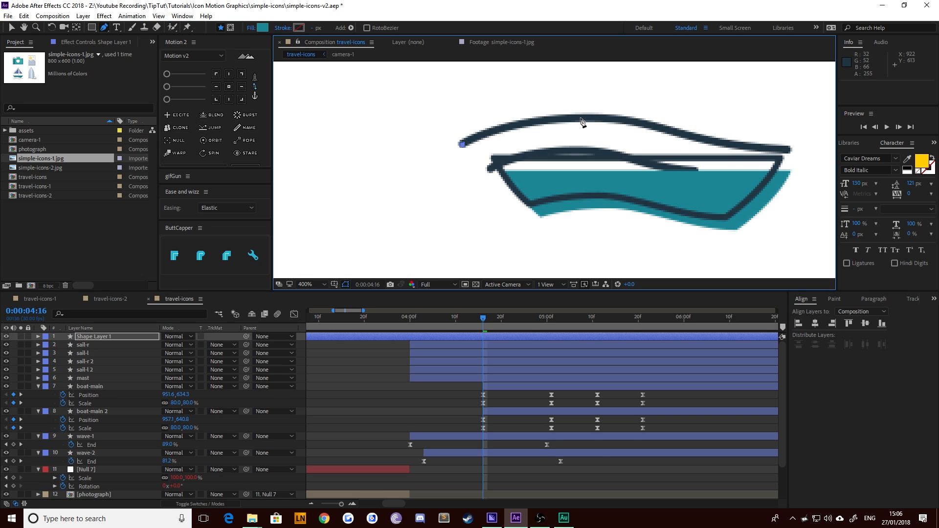
drag(580, 118, 657, 117)
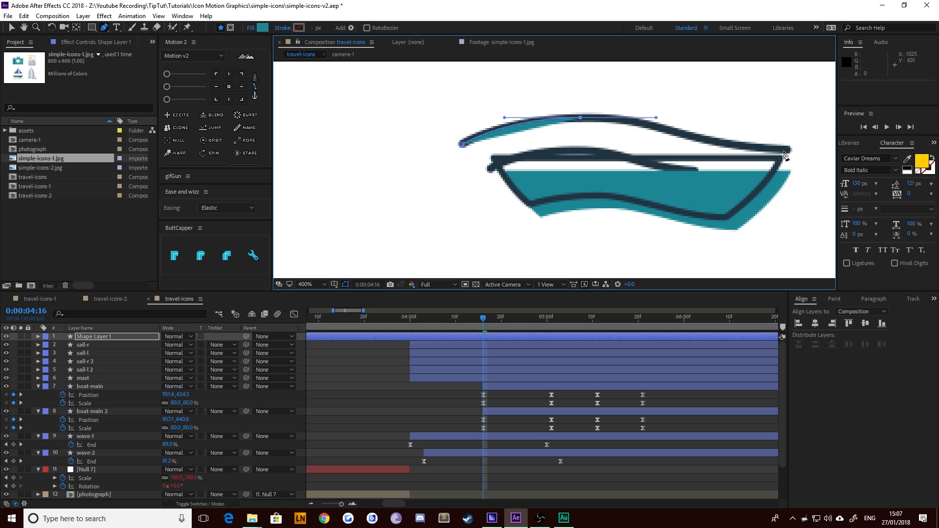
drag(789, 150, 743, 174)
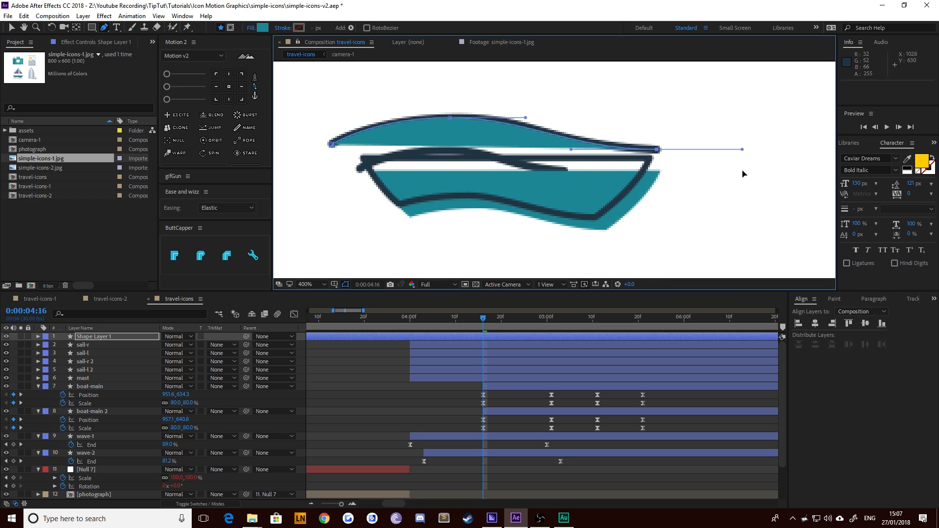
drag(655, 161, 541, 187)
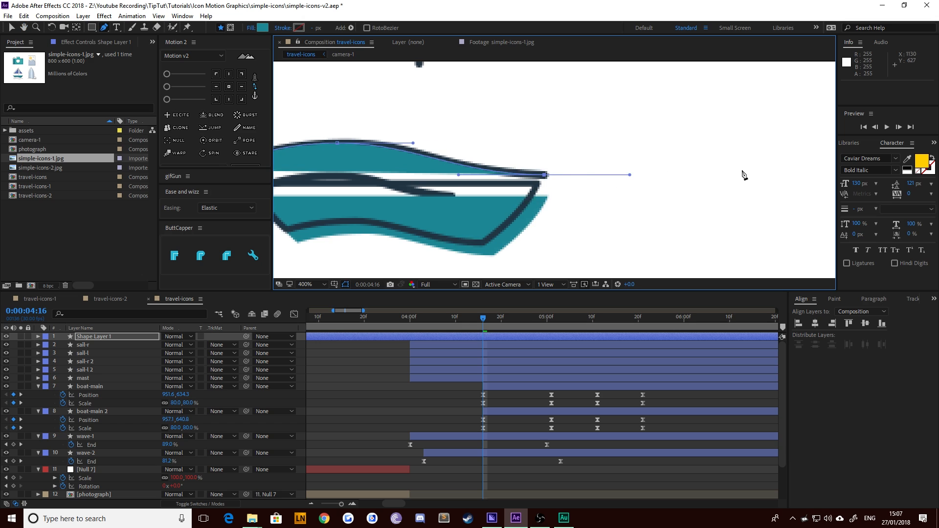
Step: Finish a closed, filled pen shape whose upper edge follows the upper wave line and which covers the area below it
click(743, 175)
drag(602, 176, 586, 23)
key(slash)
drag(598, 187, 444, 187)
click(467, 133)
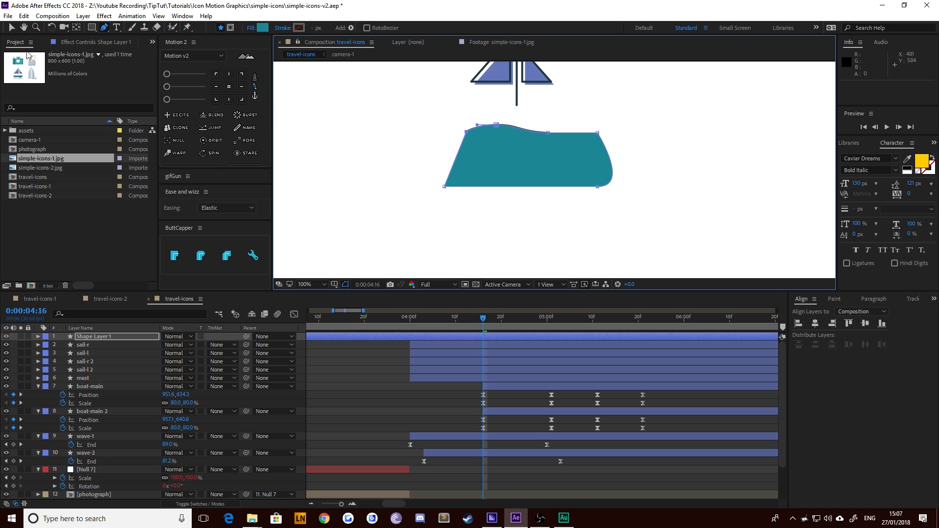
click(12, 27)
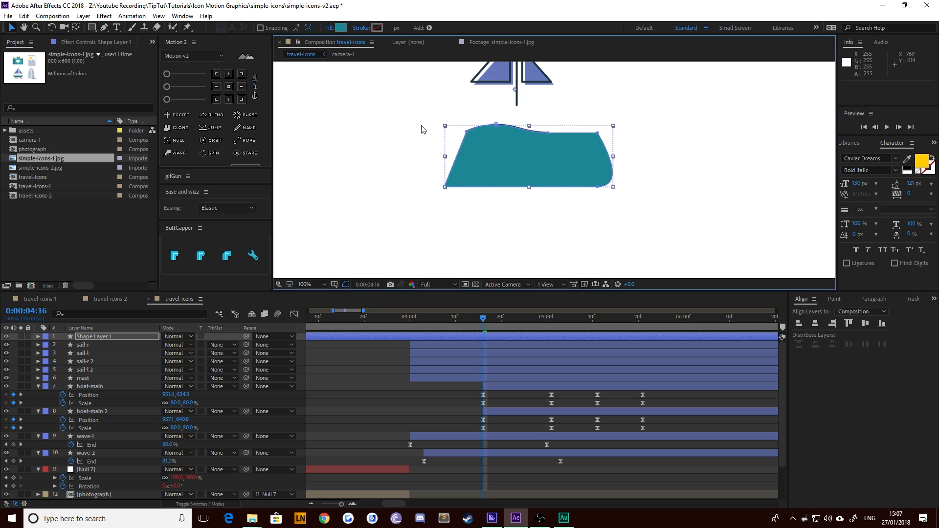
click(422, 128)
Step: Set the new shape's anchor point to its top centre and trim the layer's start to 0:00:04:16
click(533, 159)
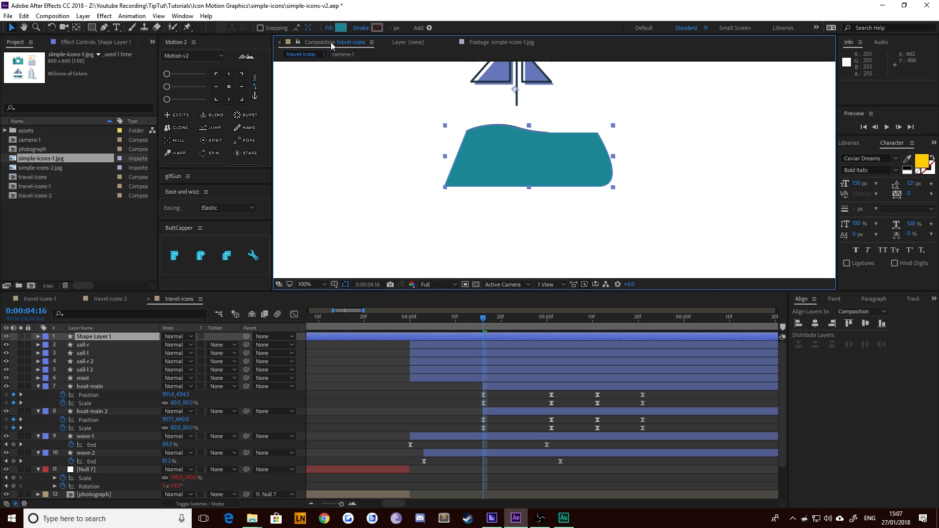
click(229, 74)
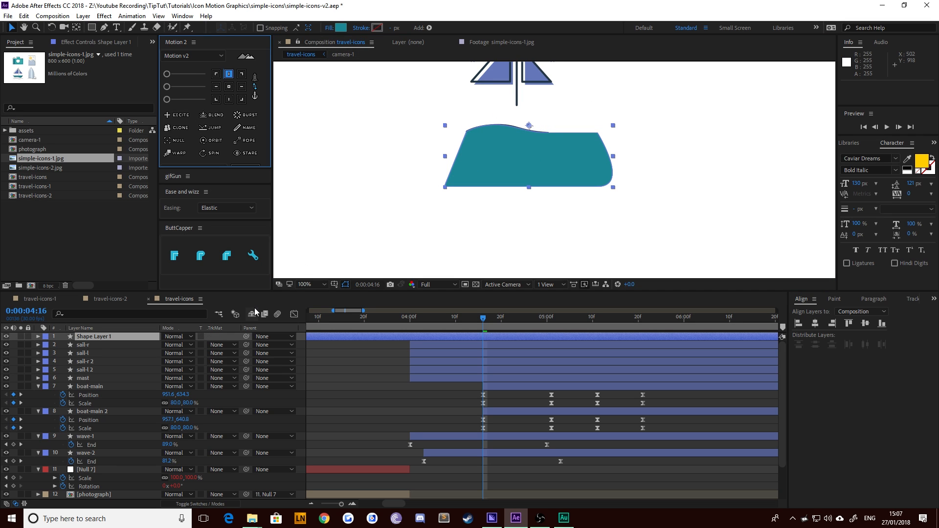
key(alt+bracketleft)
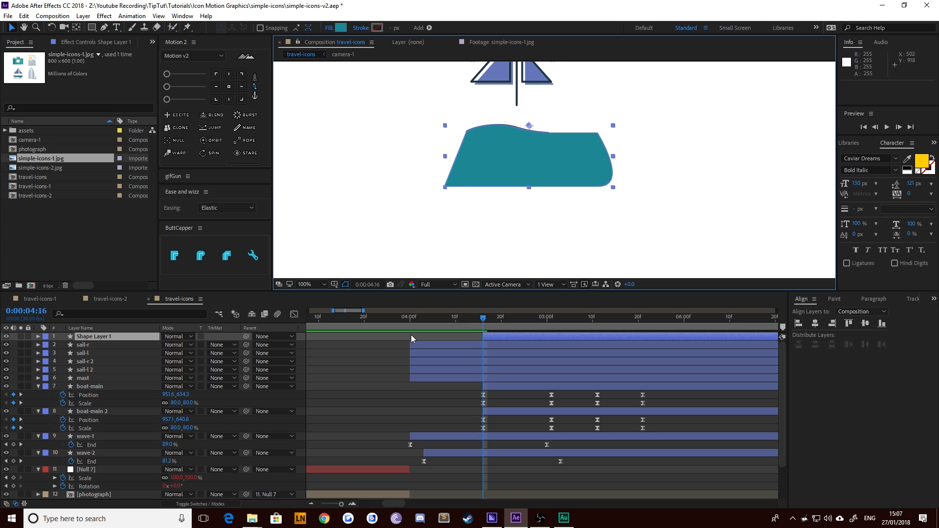
Step: Place the new shape layer directly above boat-main in the layer stack and rename it mask
key(ctrl+bracketleft)
key(ctrl+bracketleft)
key(ctrl+bracketleft)
key(ctrl+bracketleft)
key(ctrl+bracketleft)
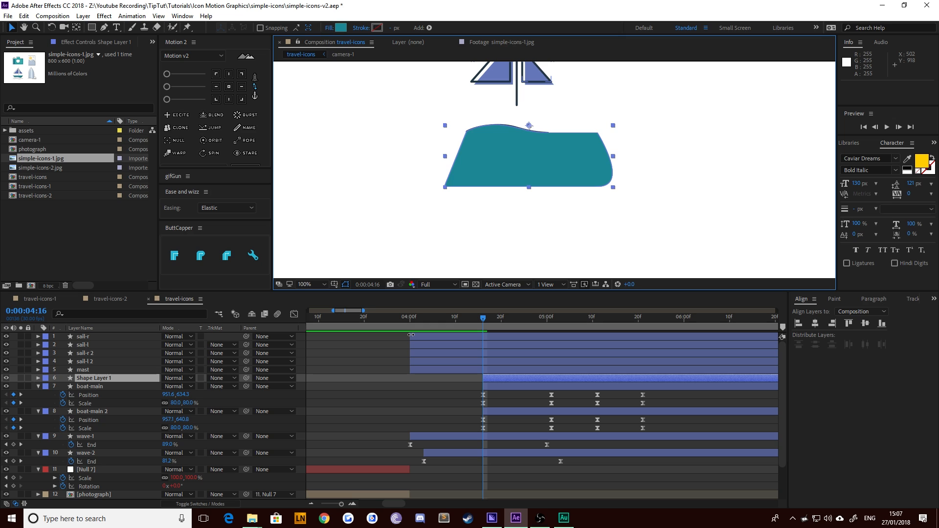
click(98, 378)
key(Return)
text(mask)
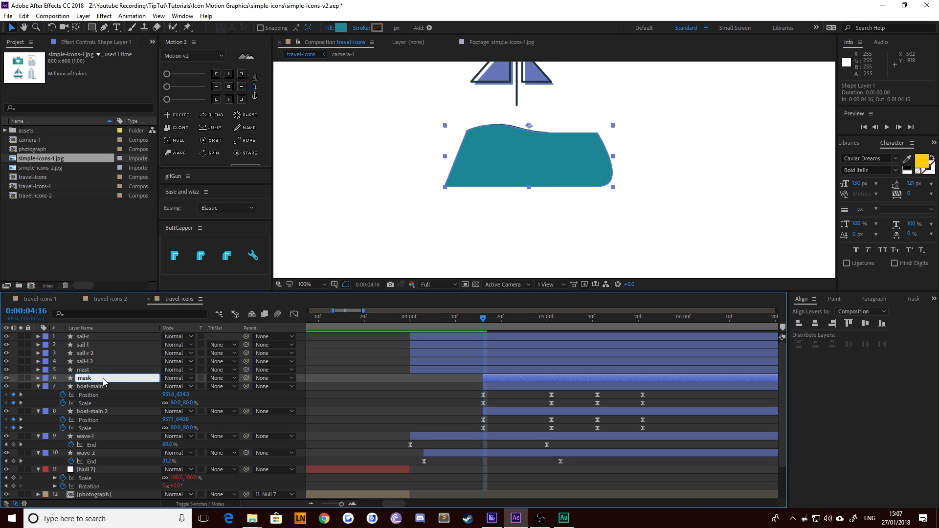
key(Return)
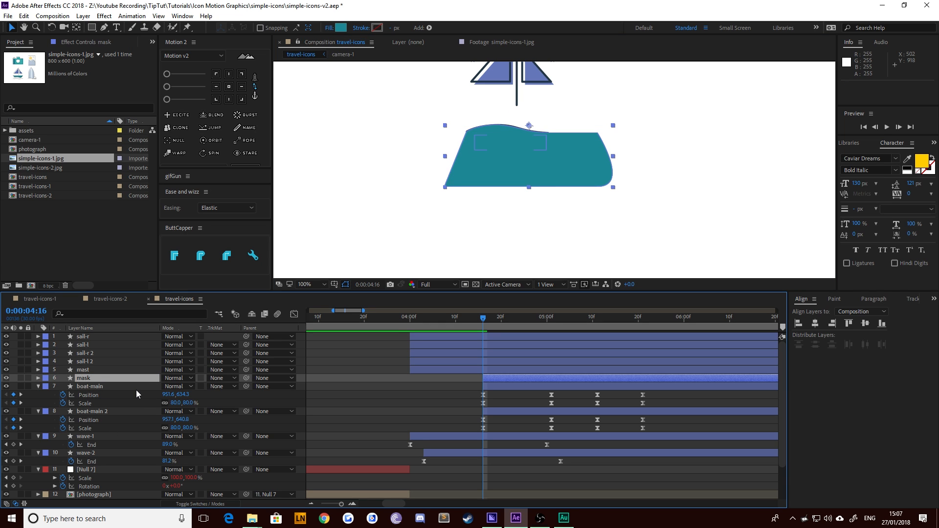
Step: Set boat-main's track matte to Alpha Inverted Matte "mask" and scrub from 0:00:04:16 to 0:00:05:05 to check the masking
click(134, 386)
click(216, 386)
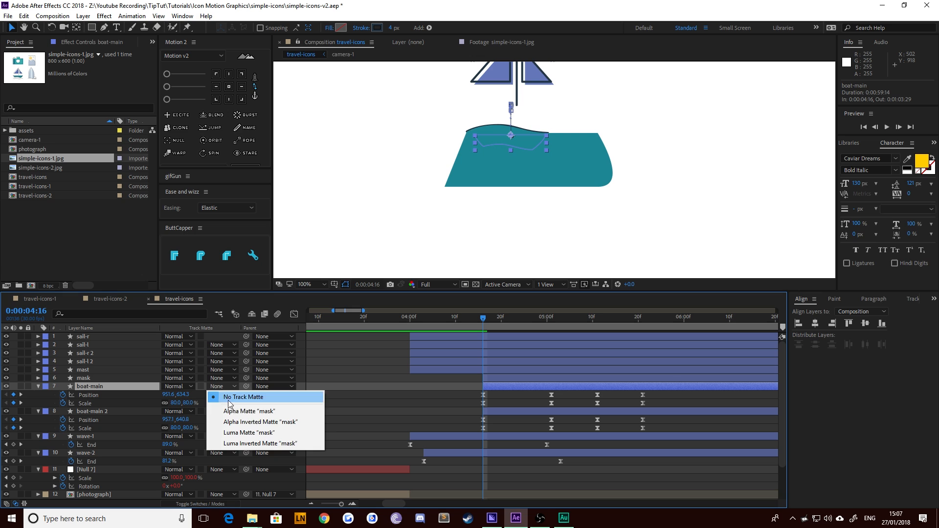
click(240, 427)
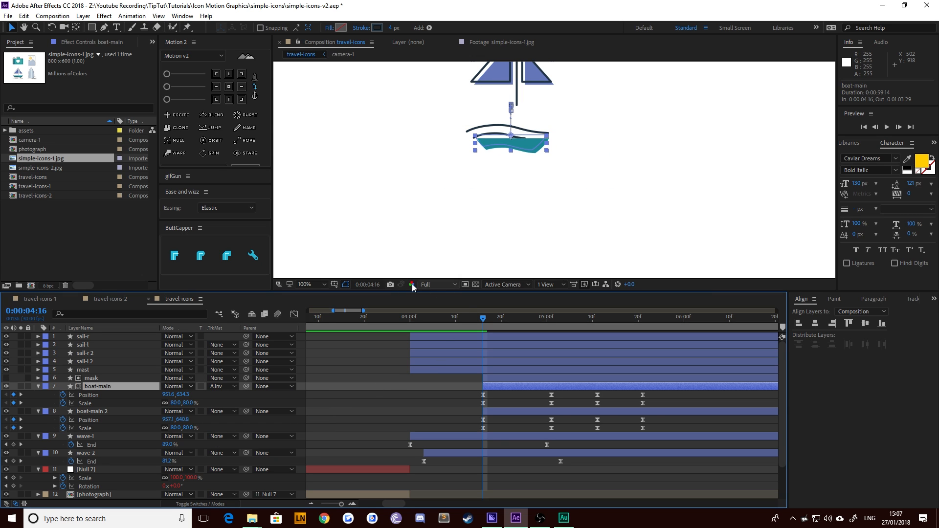
click(103, 378)
click(98, 386)
key(period)
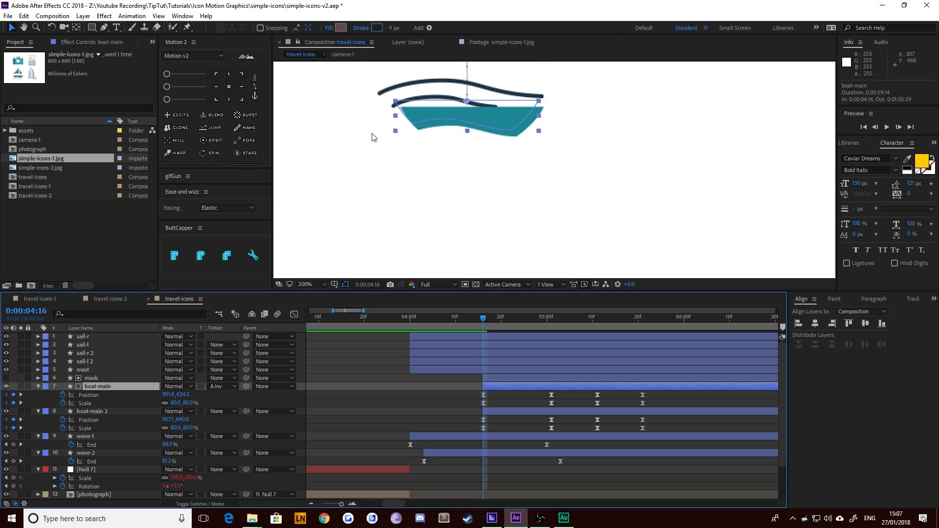
scroll(362, 147, up, 2)
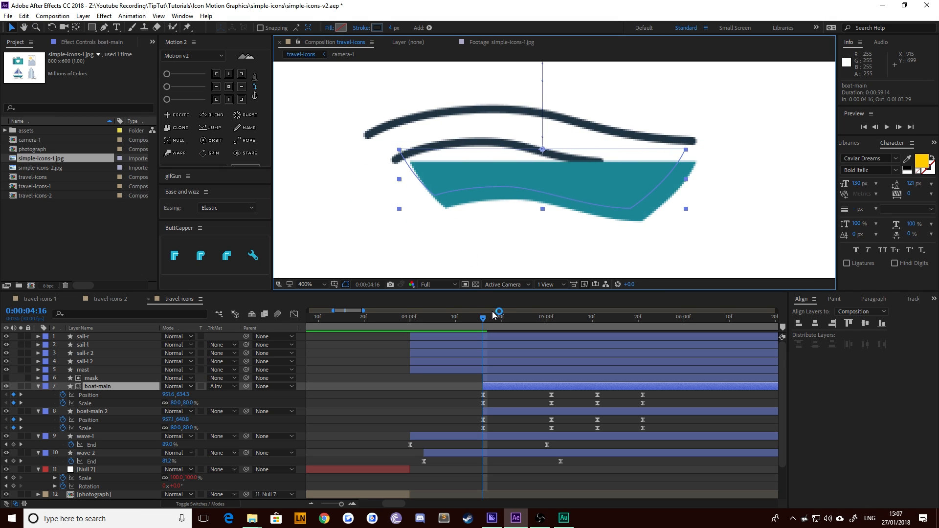
drag(485, 318, 571, 333)
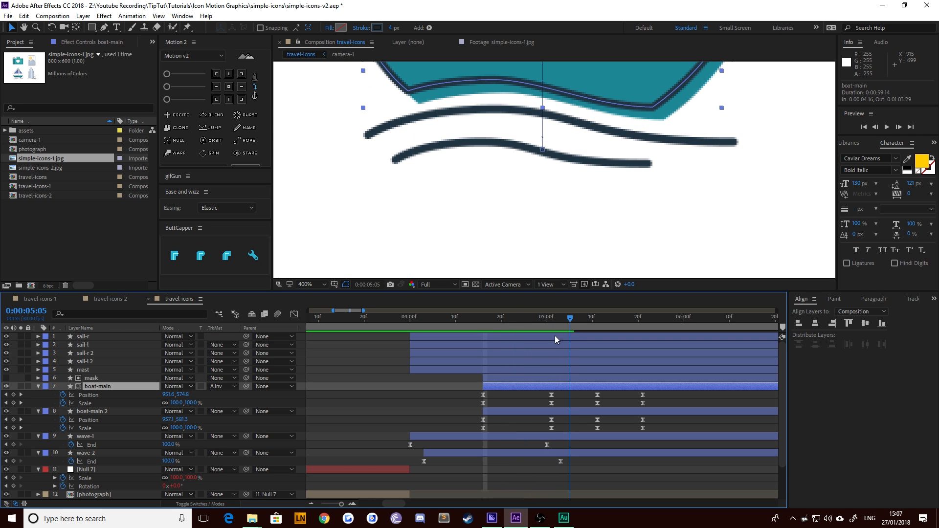
Step: Duplicate the mask layer, place the copy directly above boat-main 2, and use it as that layer's Alpha Inverted Matte
click(97, 378)
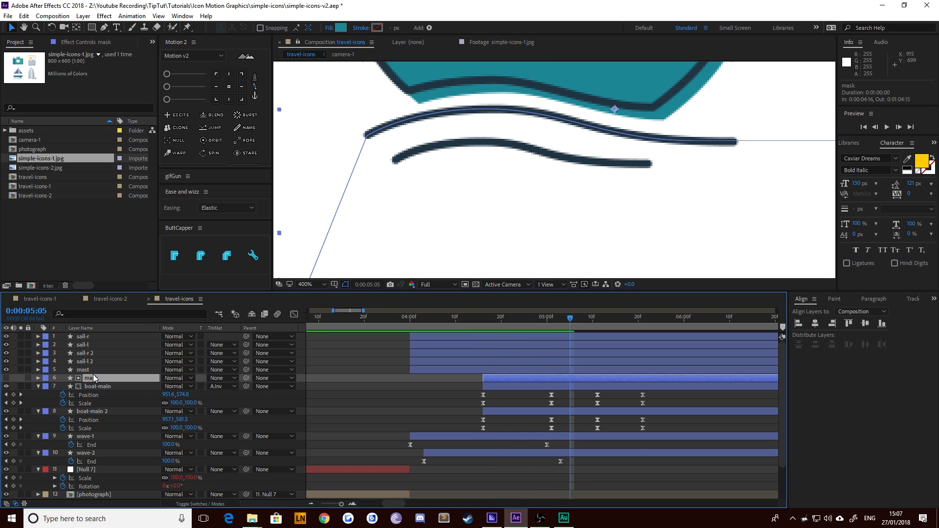
key(ctrl+d)
drag(82, 383, 98, 419)
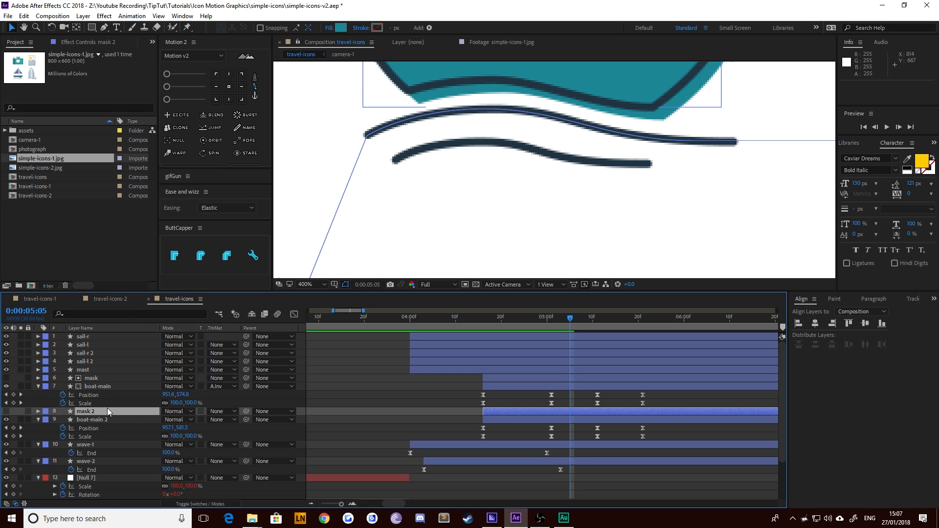
click(221, 420)
click(262, 455)
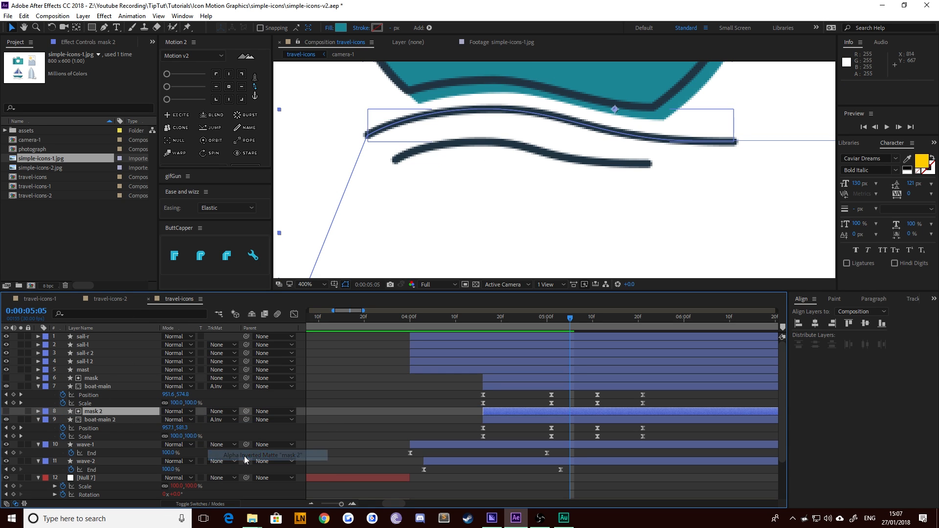
drag(440, 319, 501, 335)
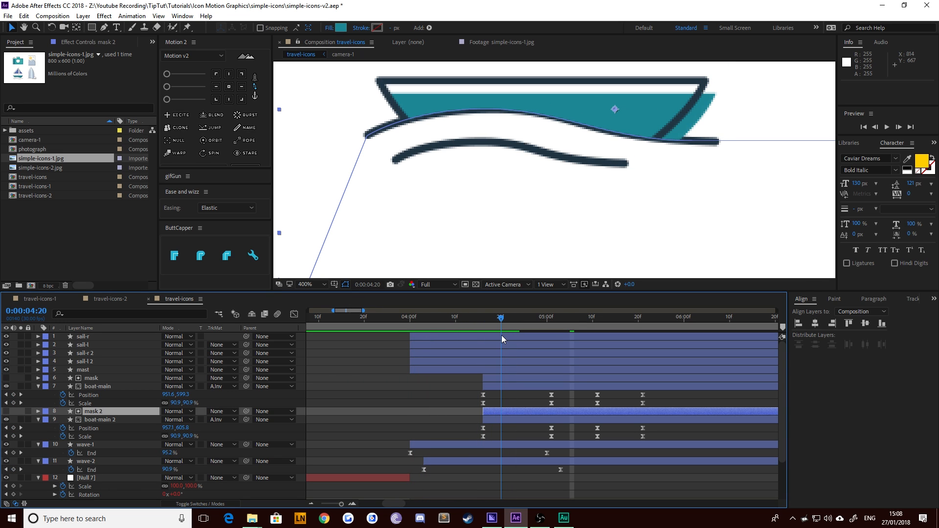
click(360, 96)
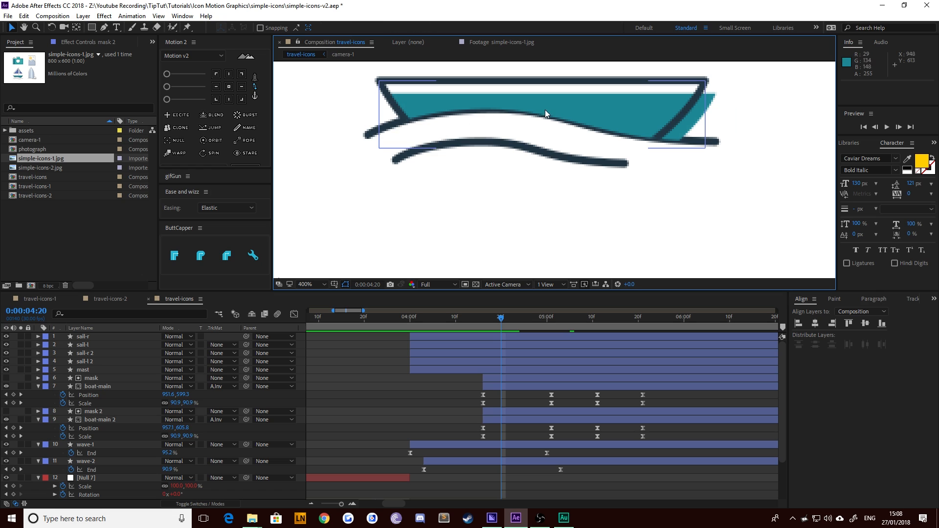
Step: Move the mask, boat-main, mask 2 and boat-main 2 layers together below wave-2 in the layer stack
click(91, 378)
shift+click(104, 419)
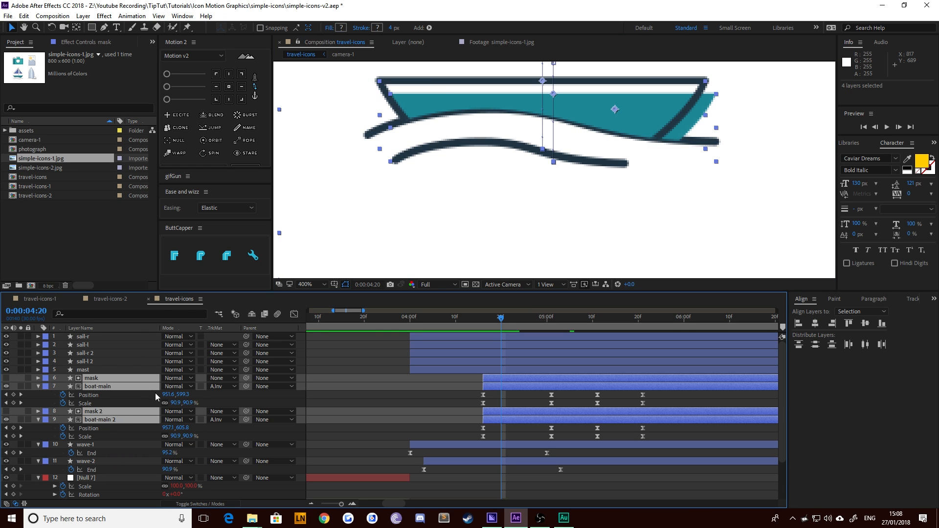
key(u)
key(ctrl+bracketleft)
key(ctrl+bracketleft)
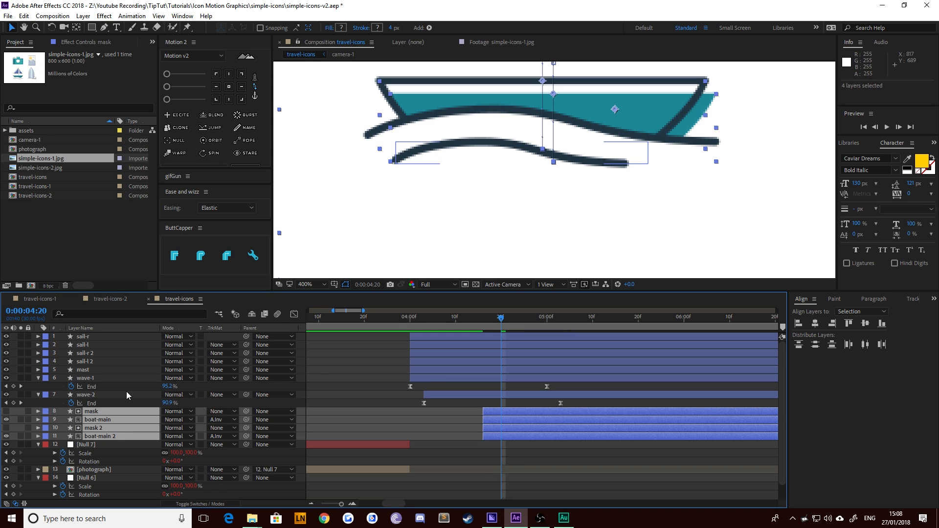
key(u)
Step: Scrub and play the boat animation from 0:00:03:28 with the whole icon in view to check the hull rising behind the waves
drag(411, 320, 657, 328)
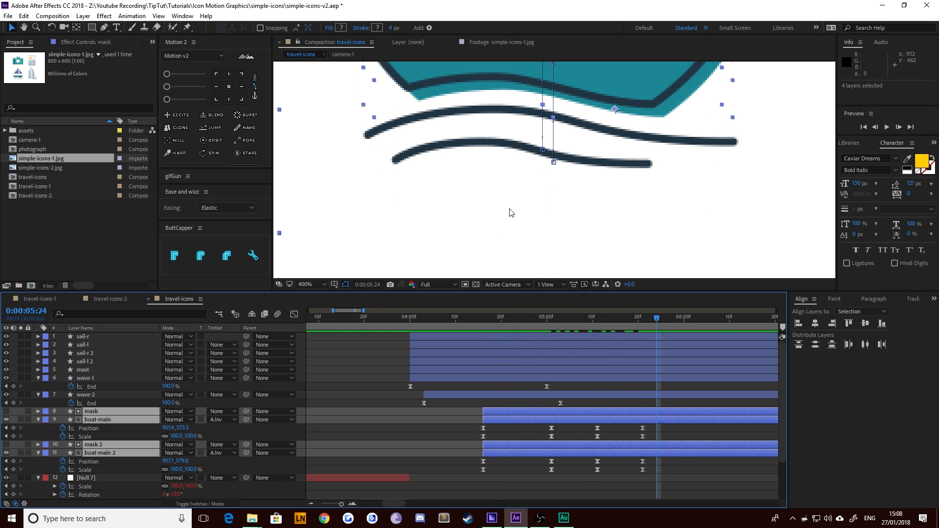
scroll(509, 210, down, 6)
click(460, 145)
drag(460, 146, 475, 182)
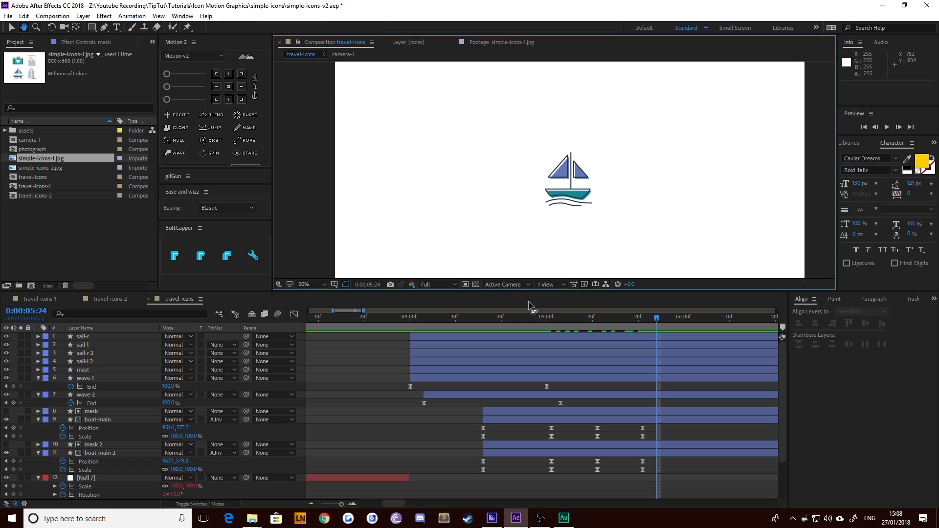
drag(527, 322, 401, 334)
key(space)
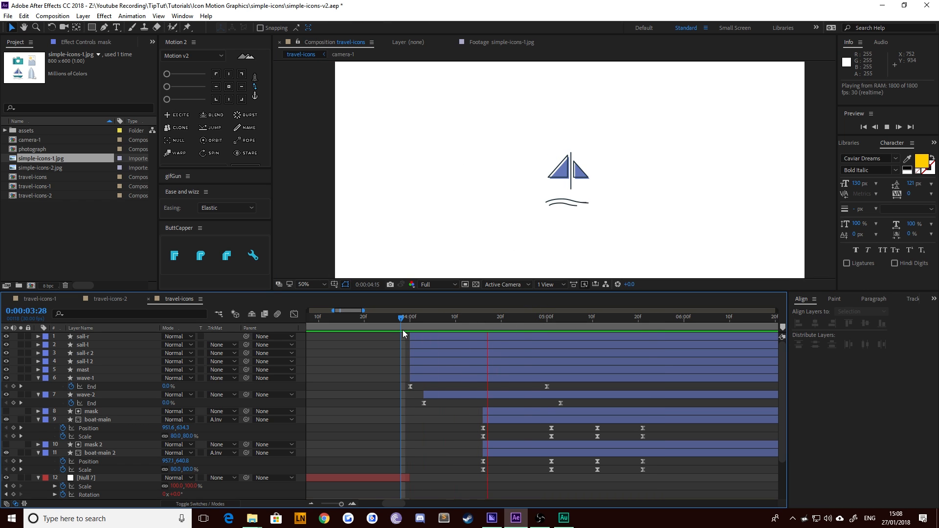
drag(509, 329, 622, 352)
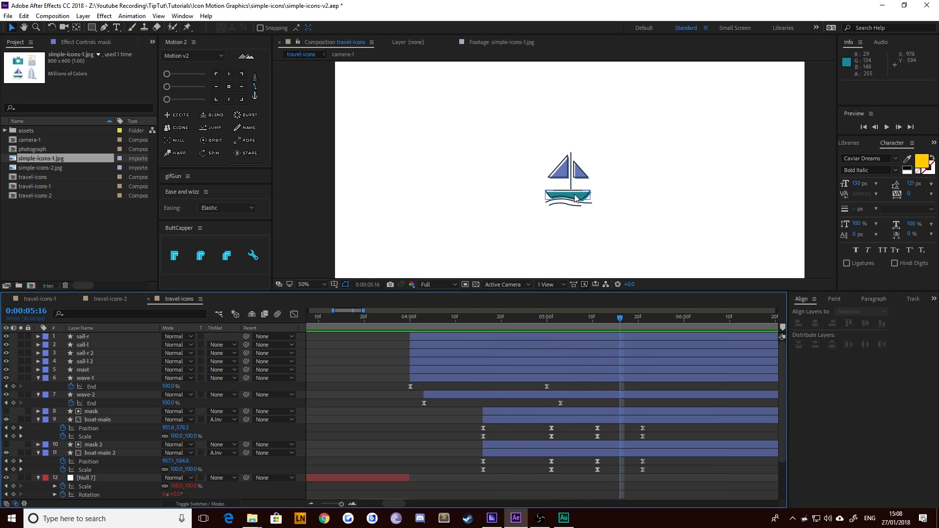
Step: Try parenting the mast layer to boat-main at 0:00:06:00 and again at 0:00:04:21, undoing each attempt
drag(582, 311, 685, 354)
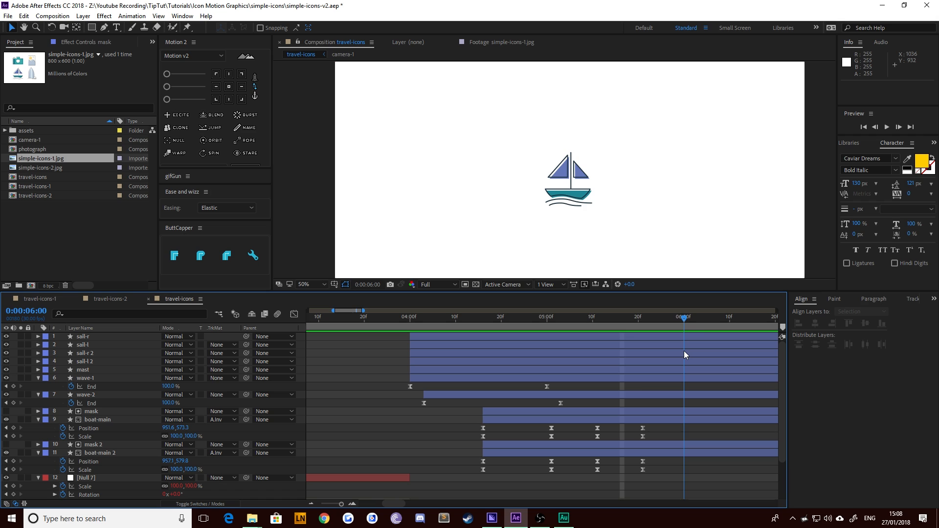
key(slash)
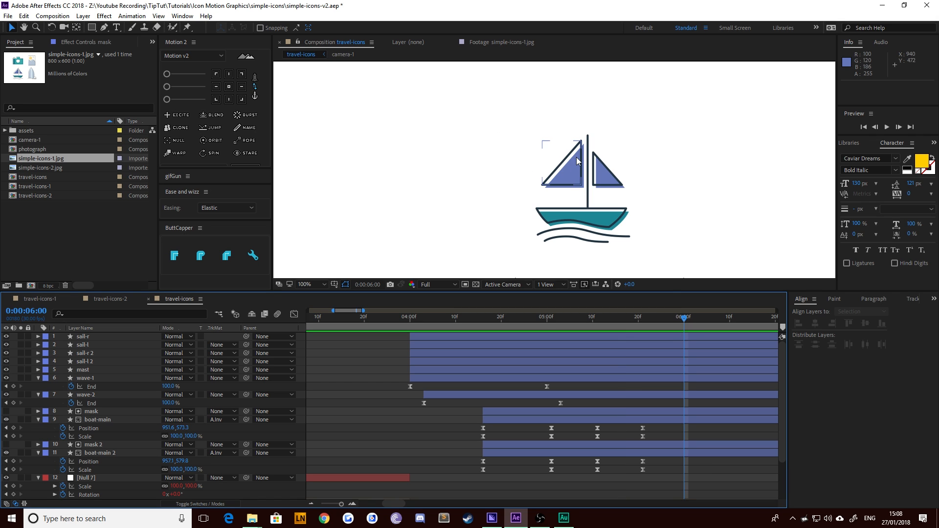
click(84, 371)
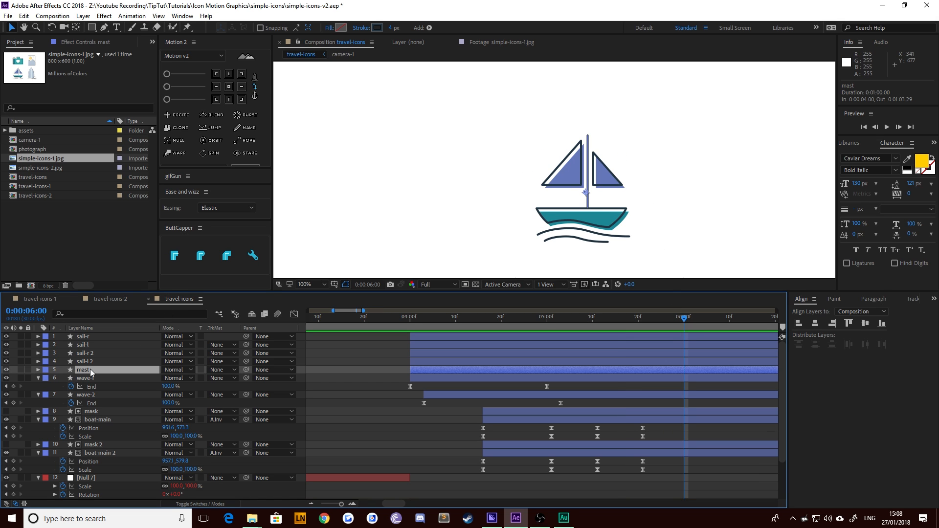
drag(246, 370, 94, 423)
drag(492, 320, 691, 318)
key(ctrl+z)
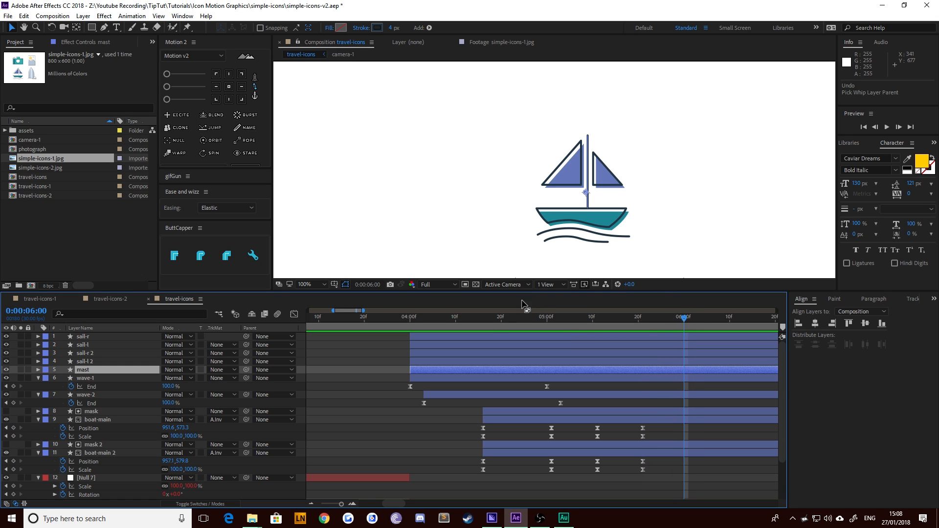
drag(497, 321, 506, 321)
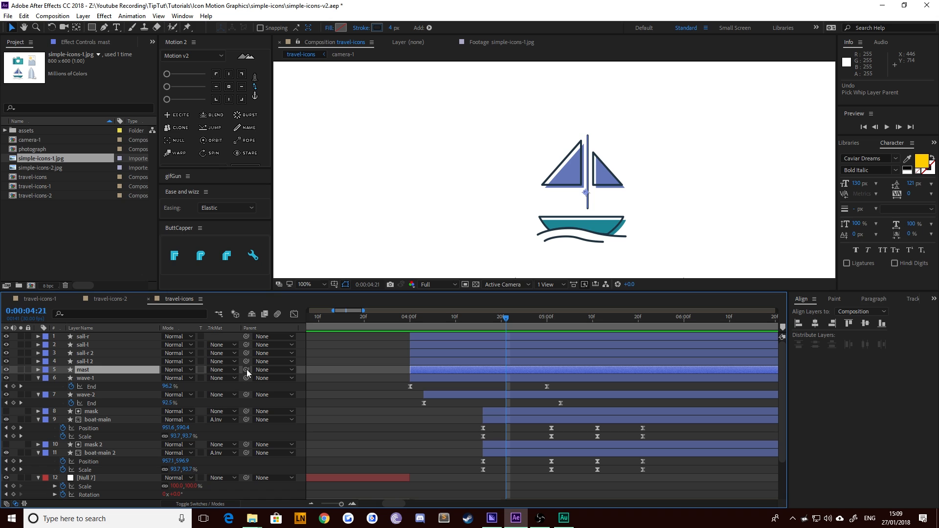
drag(246, 370, 103, 420)
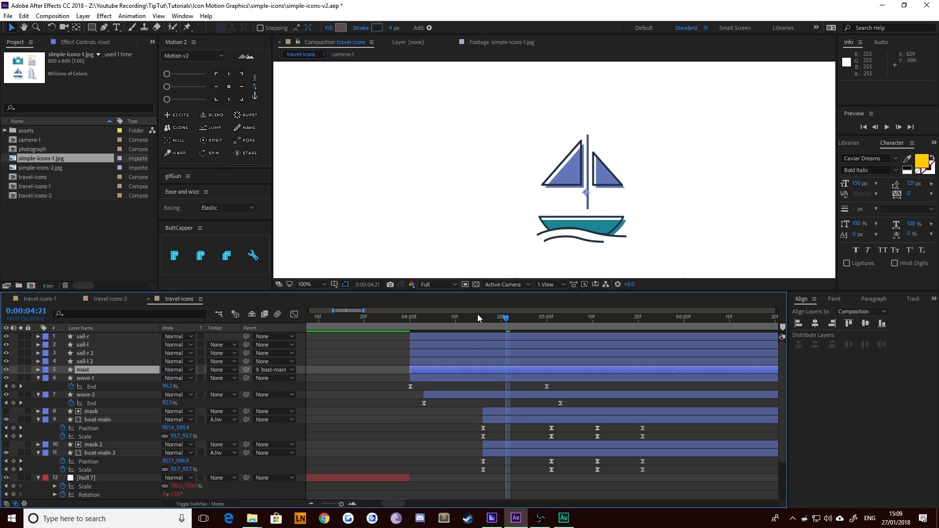
drag(503, 319, 520, 347)
key(ctrl+z)
Step: Parent the mast layer to boat-main at 0:00:06:10, and trim the mast layer's start to 0:00:04:22
drag(620, 320, 729, 327)
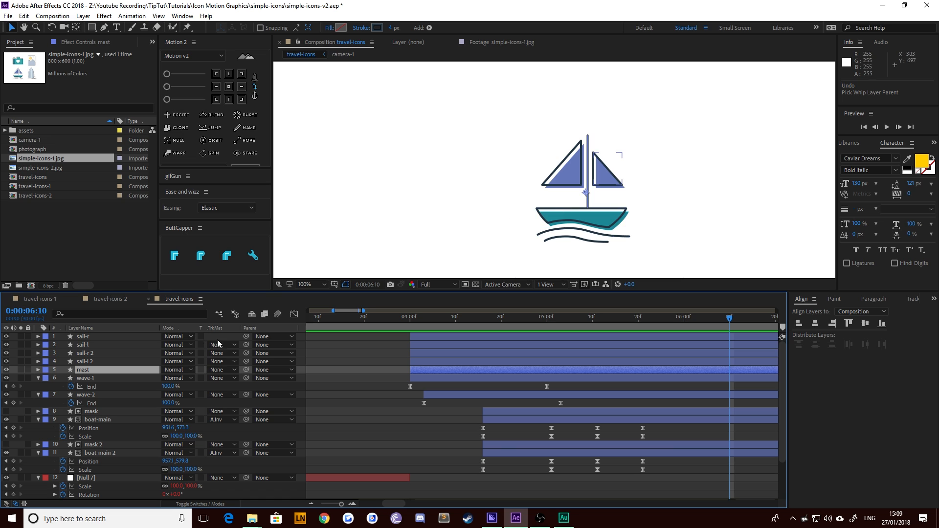
drag(246, 370, 97, 420)
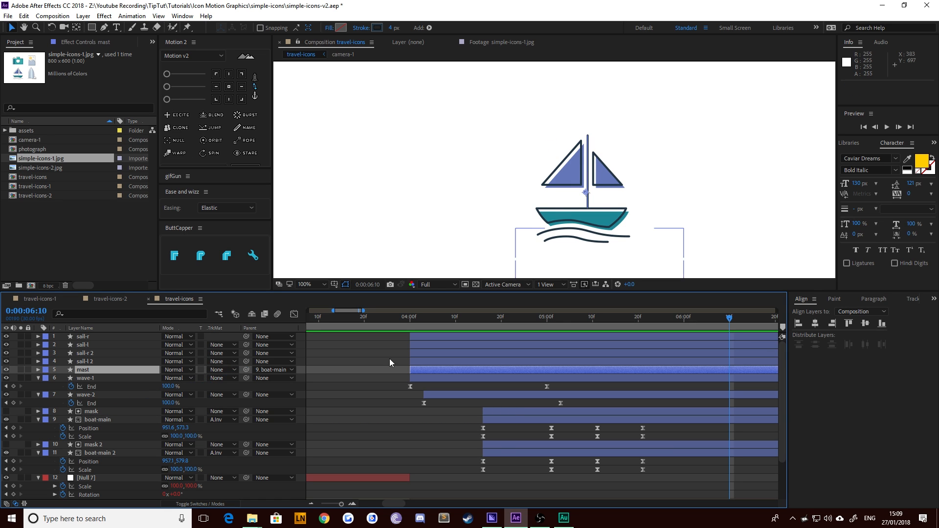
drag(567, 320, 509, 354)
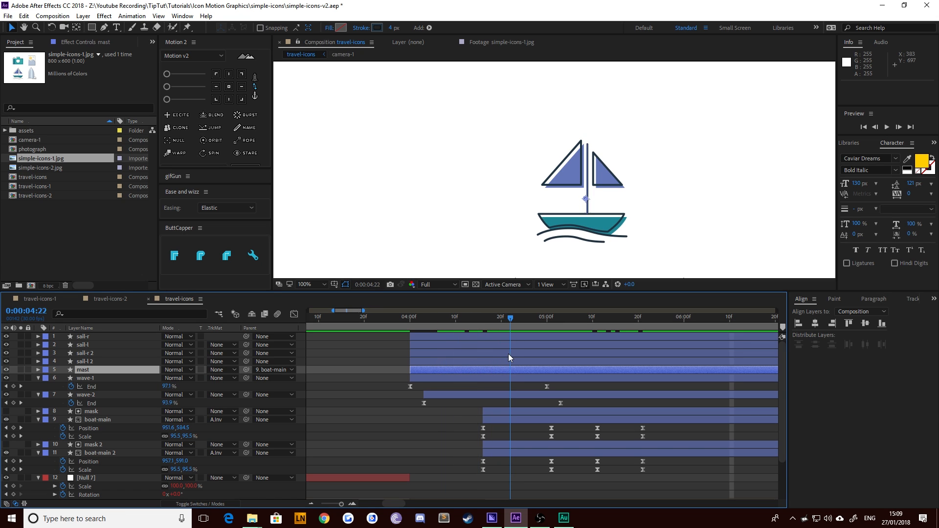
key(alt+bracketleft)
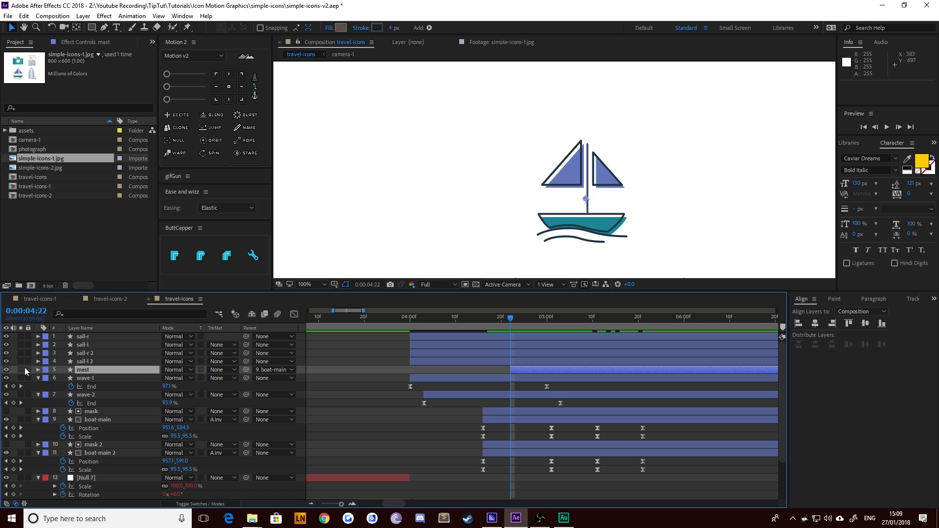
Step: Add Trim Paths to the mast layer and start keyframing its End property at 0:00:04:22
click(39, 370)
click(235, 379)
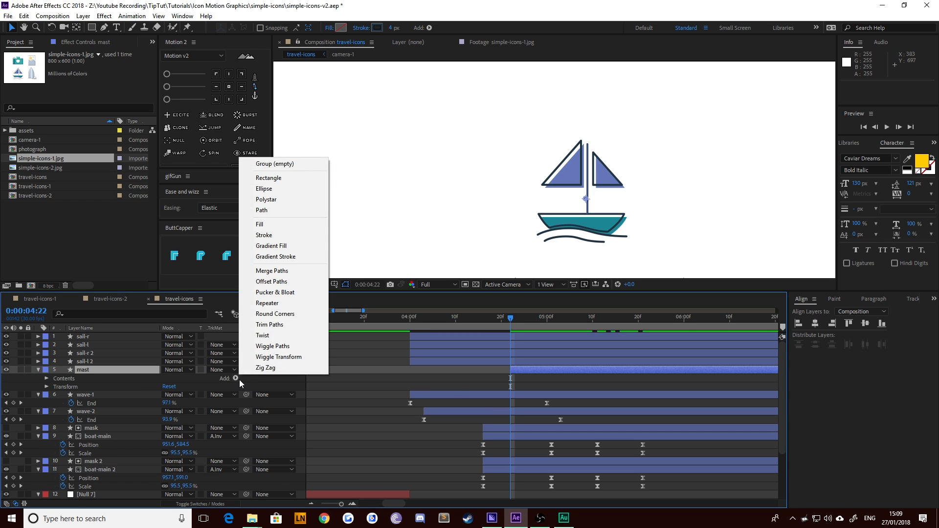
click(274, 326)
click(55, 395)
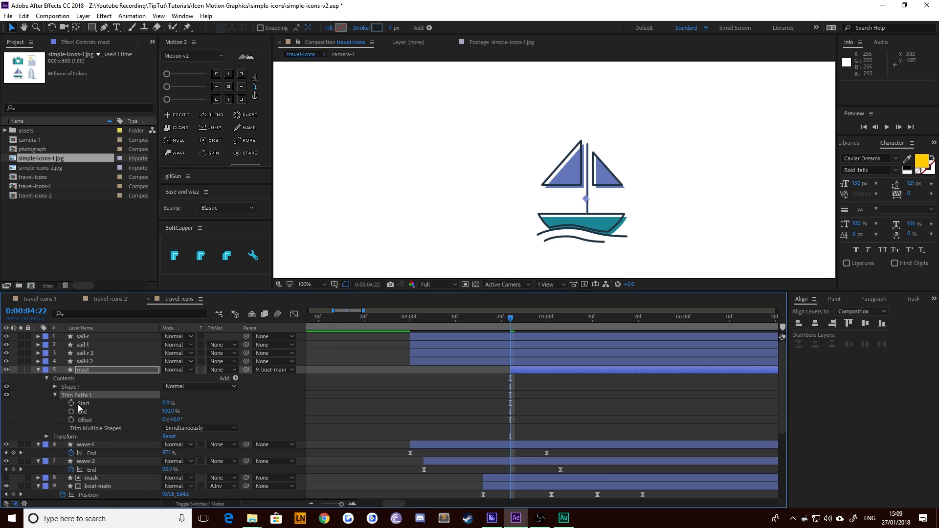
click(72, 412)
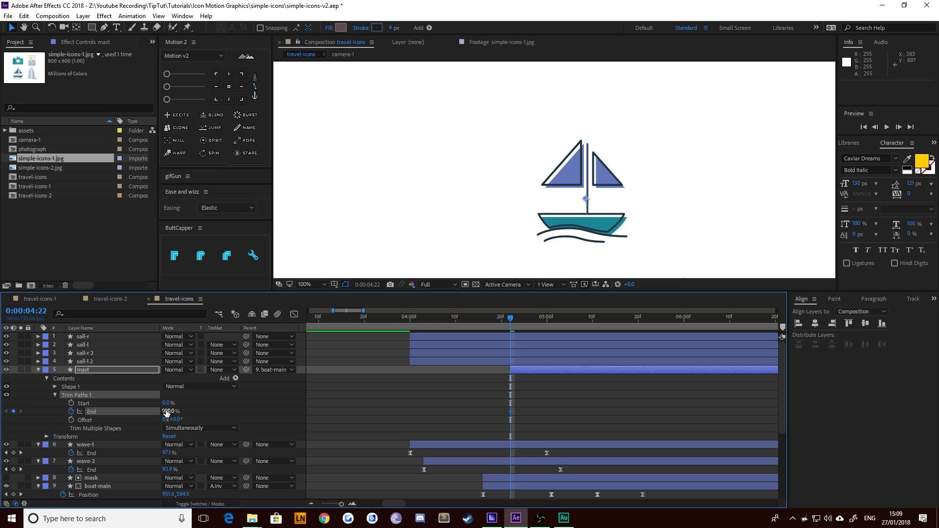
Step: Keyframe the mast's Trim Paths End at 100% at 0:00:05:22 and 0% at 0:00:04:22, and scrub through the growth
key(shift+Page_Down)
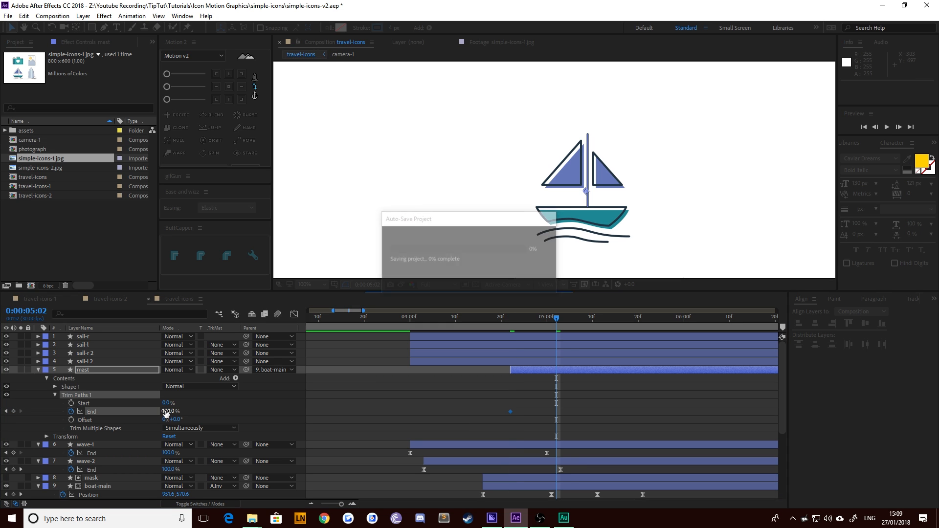
key(Page_Down)
key(Page_Down)
key(Page_Down)
key(Page_Down)
key(Page_Down)
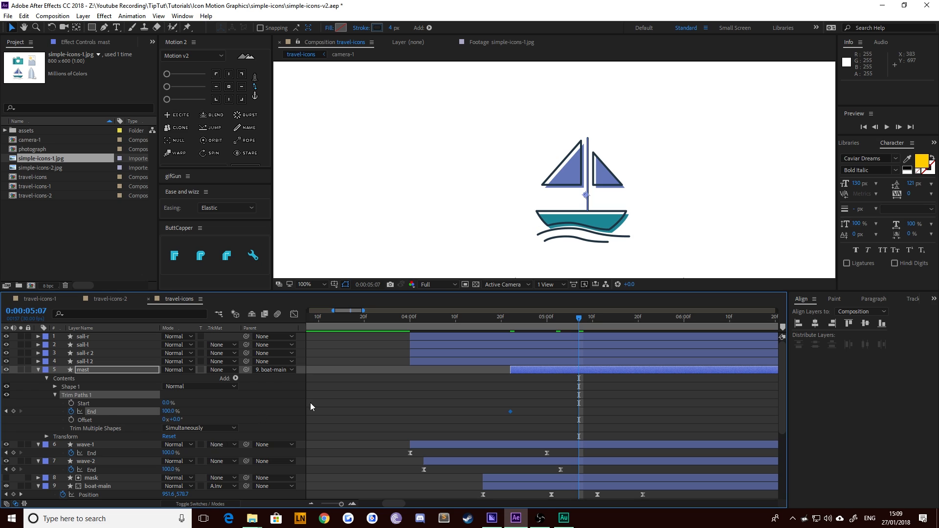
key(Page_Up)
key(Page_Up)
key(Page_Up)
key(Page_Up)
key(Page_Up)
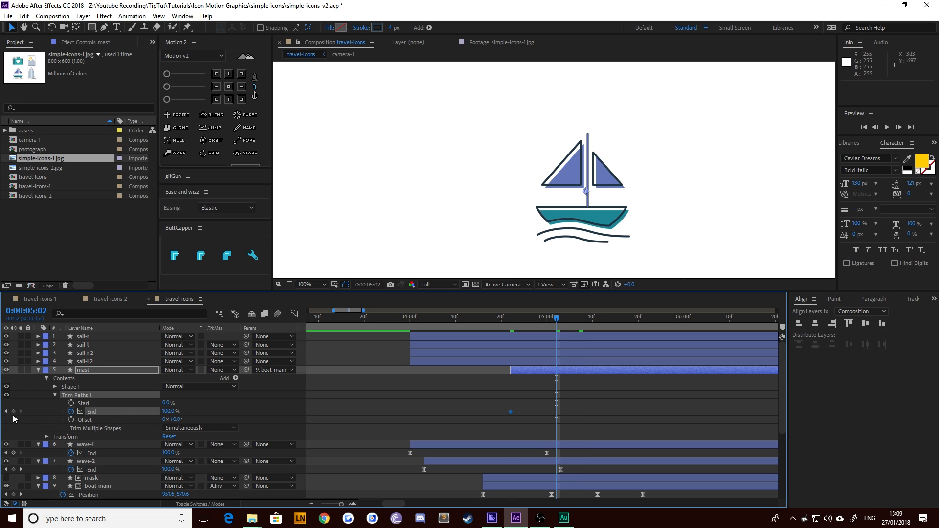
key(shift+Page_Down)
key(shift+Page_Down)
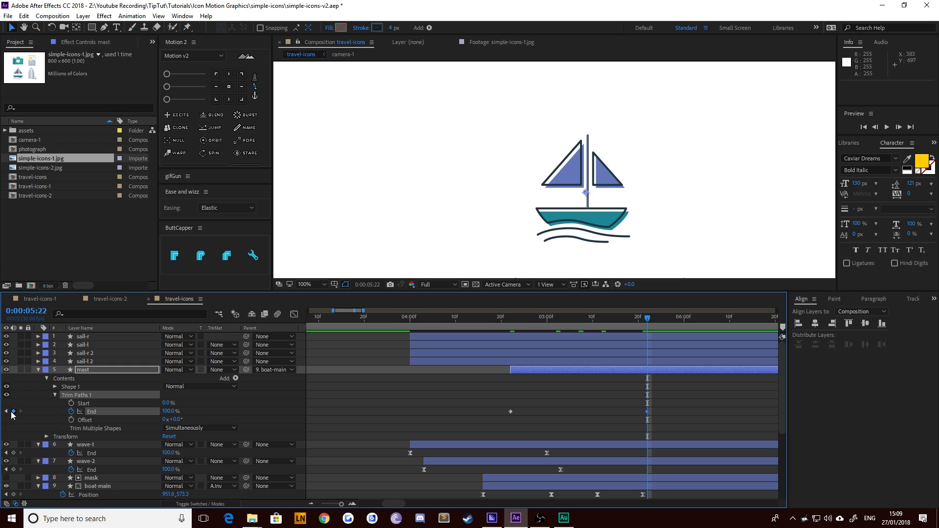
click(7, 413)
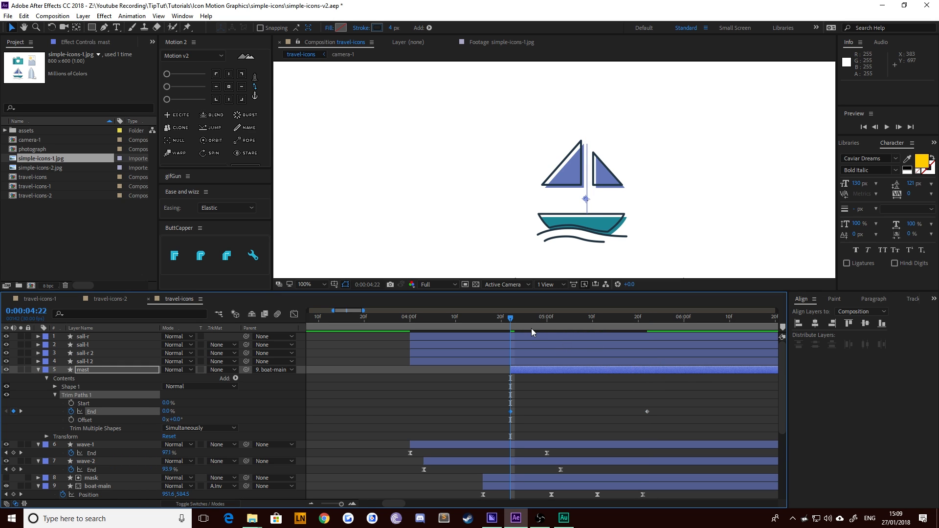
mouse_move(510, 322)
mouse_down()
mouse_move(655, 319)
mouse_move(538, 327)
mouse_move(612, 329)
mouse_up()
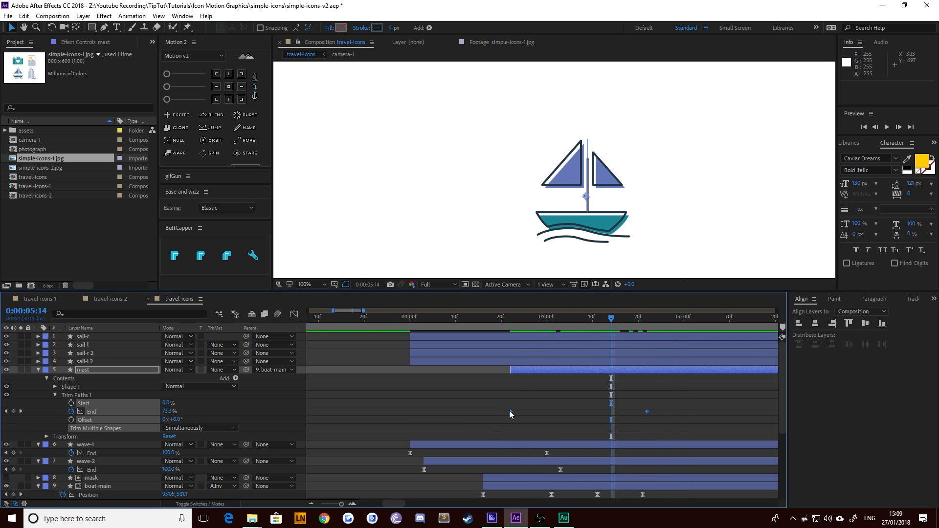
Step: Apply Easy Ease to the mast's End keyframes and reshape their speed graph into an early peak with a long ease-out
key(F9)
click(294, 314)
drag(707, 422, 386, 488)
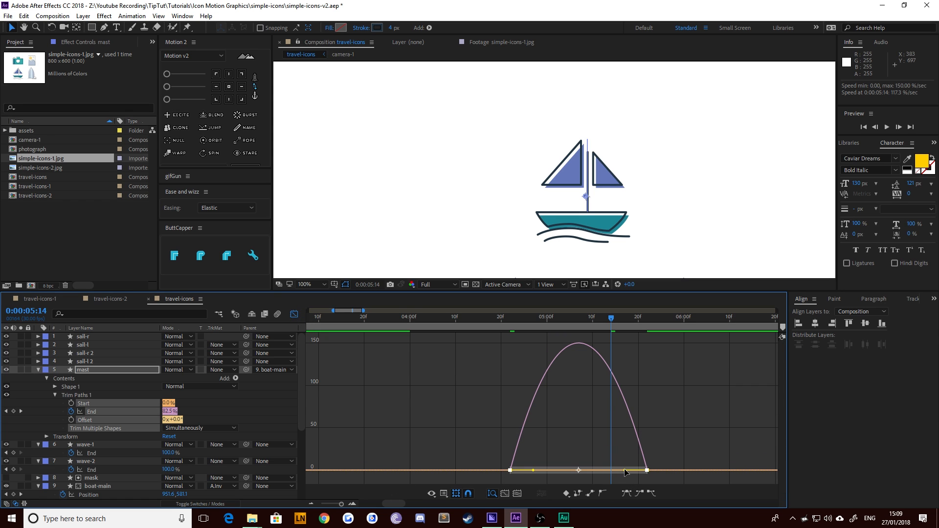
drag(625, 471, 549, 473)
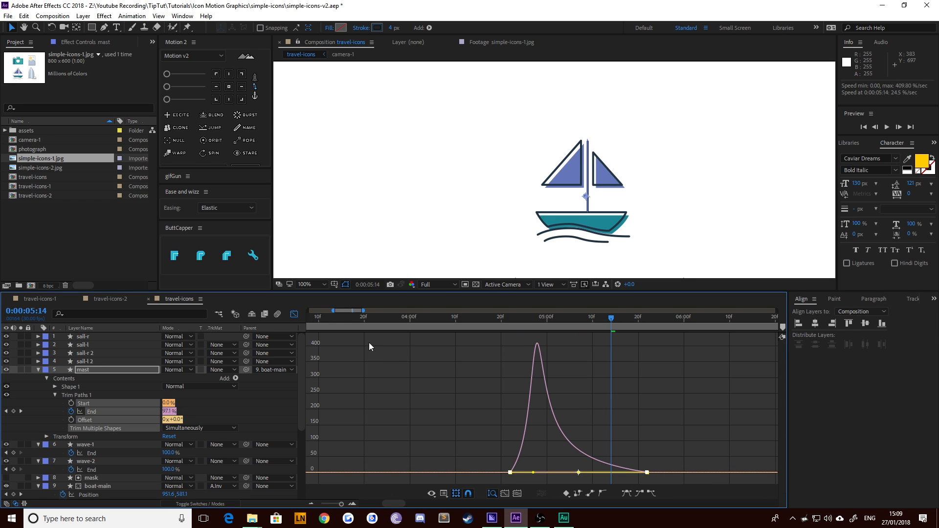
click(294, 315)
Step: Play the mast's growth from 0:00:04:22 and again from 0:00:04:11 to check its timing against the hull
click(510, 318)
key(space)
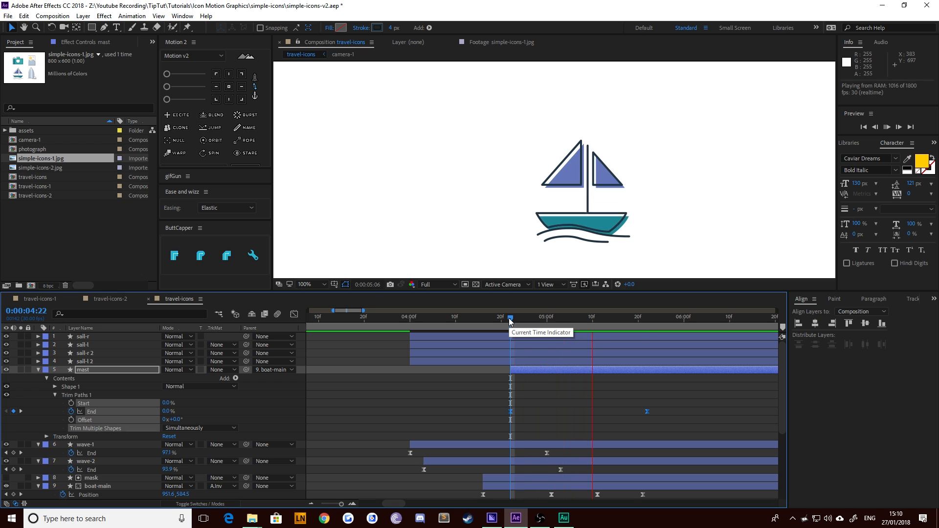
click(460, 320)
key(space)
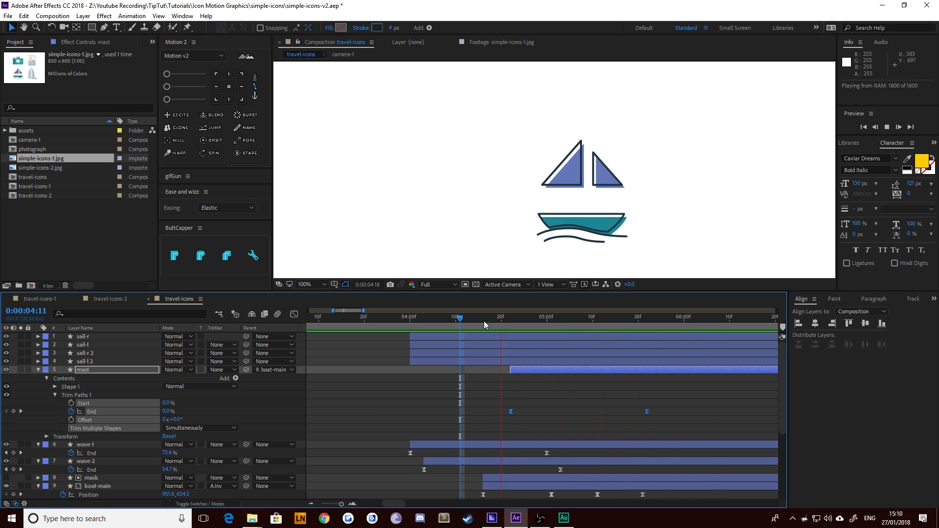
Step: Shift the mast layer with its keyframes earlier to start at 0:00:04:19, and play the animation from 0:00:04:15
click(438, 324)
drag(446, 326, 497, 339)
key([)
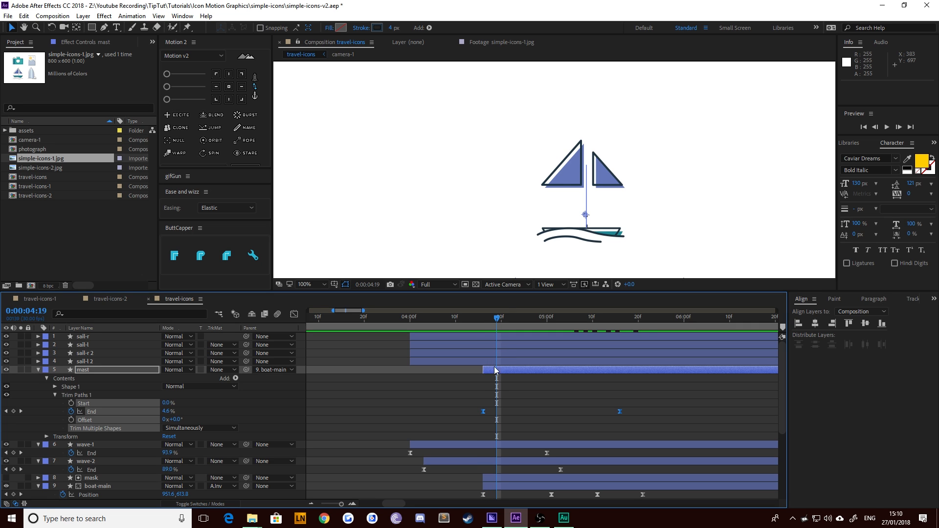
drag(496, 370, 510, 371)
click(480, 319)
key(space)
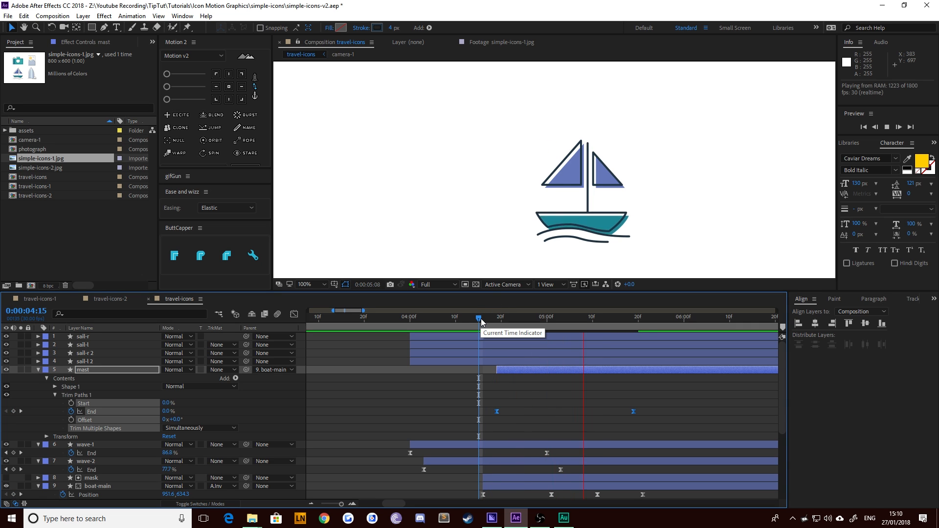
Step: Try starting the mast layer at 0:00:04:16, check its first frames, and move the layer start with its keyframes to 0:00:04:19
click(483, 319)
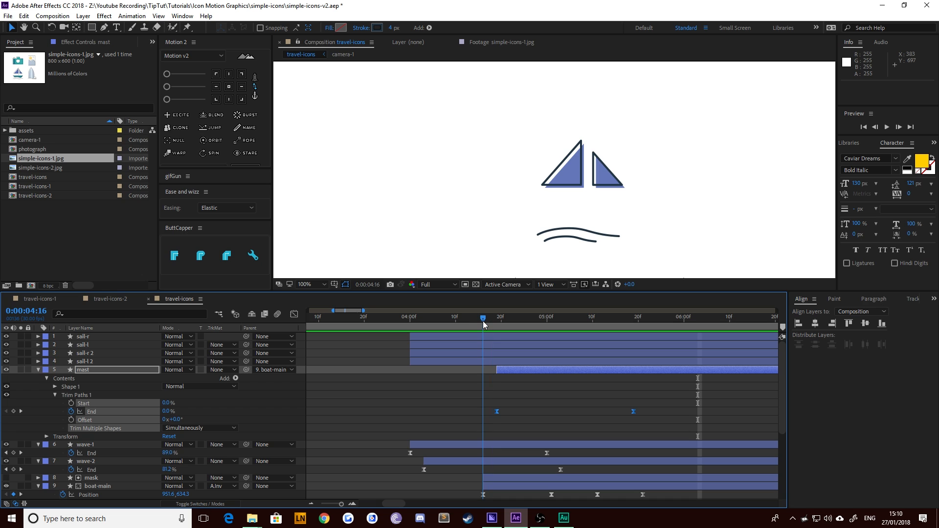
key([)
click(505, 232)
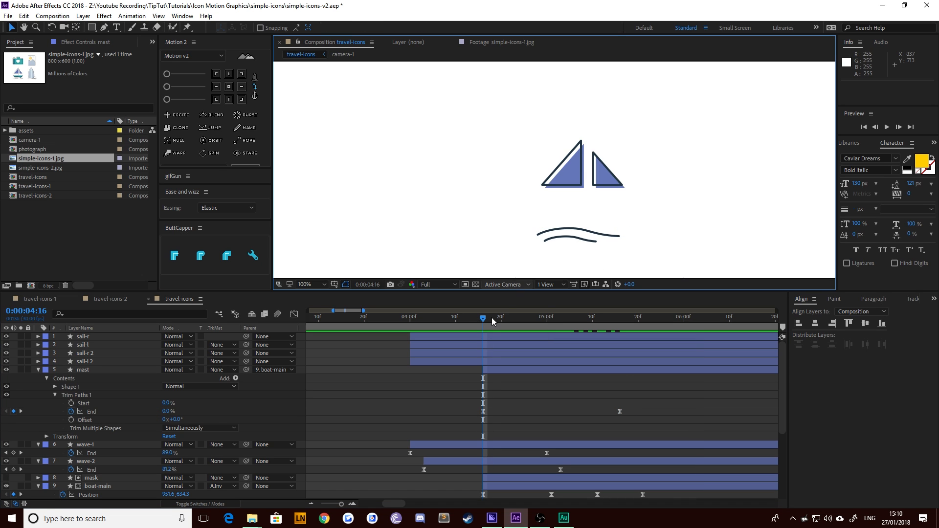
click(493, 321)
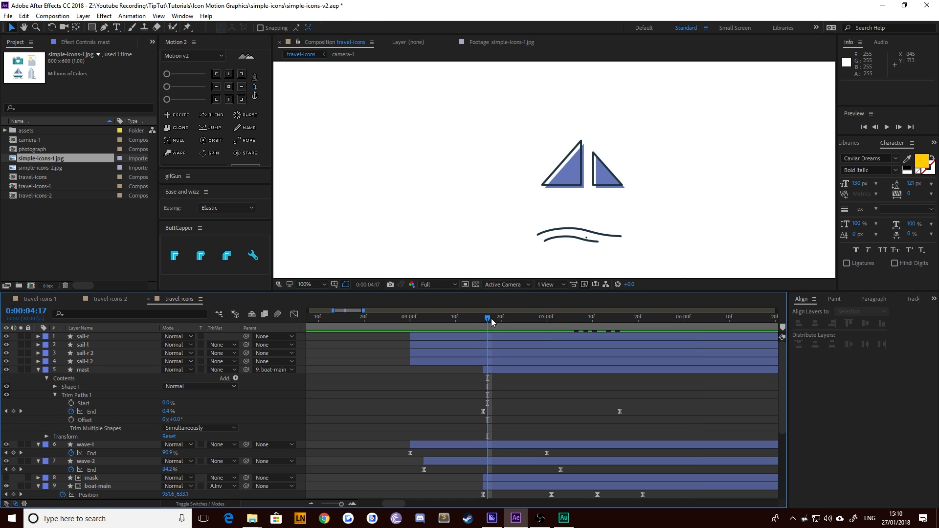
drag(487, 322, 494, 321)
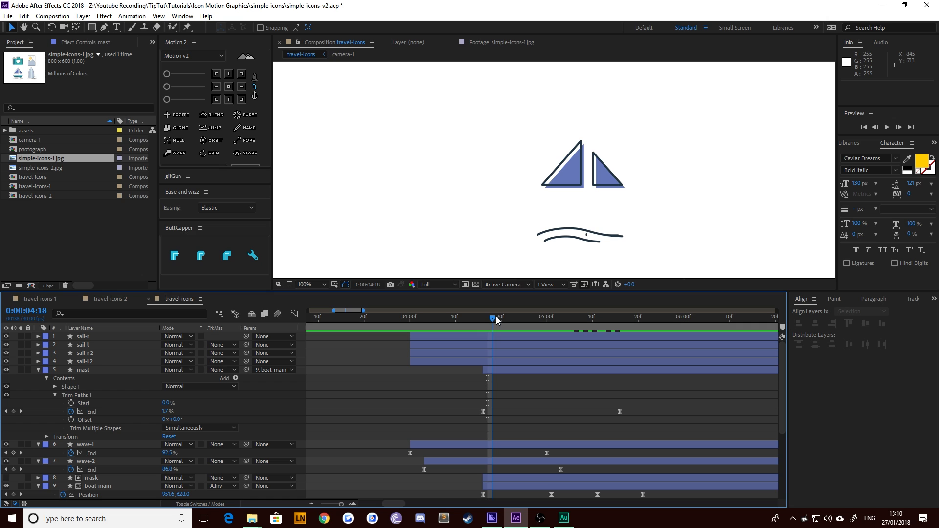
click(496, 320)
drag(484, 370, 493, 370)
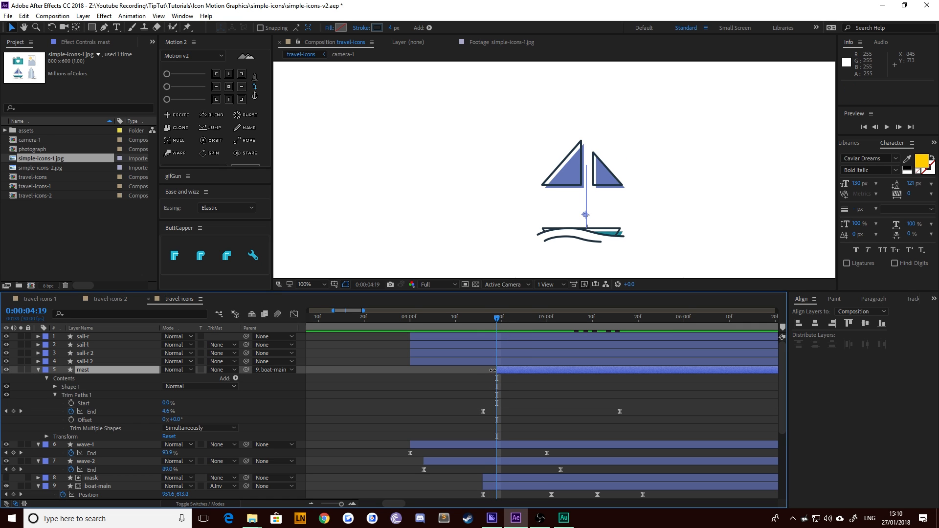
Step: Parent the sail-r, sail-l, sail-r 2 and sail-l 2 layers to the mast layer at 0:00:06:08
drag(500, 321, 718, 345)
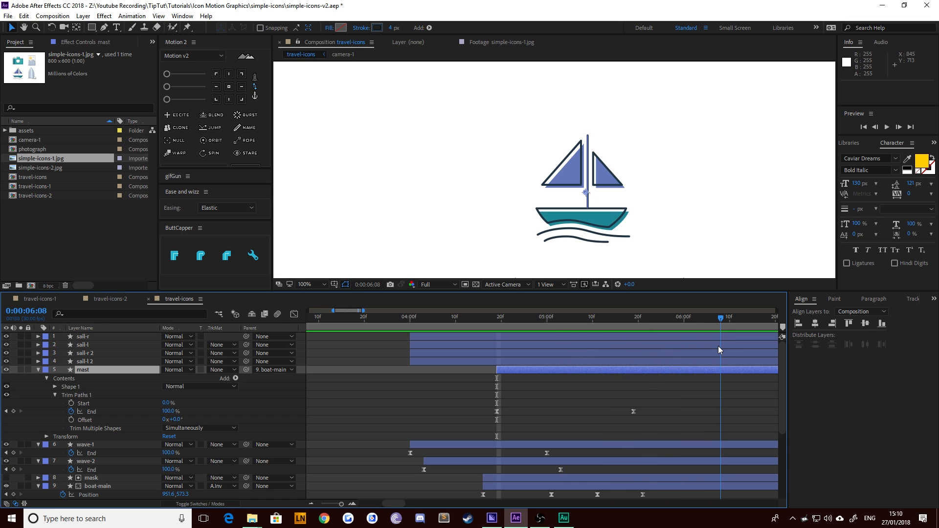
click(87, 362)
shift+click(87, 337)
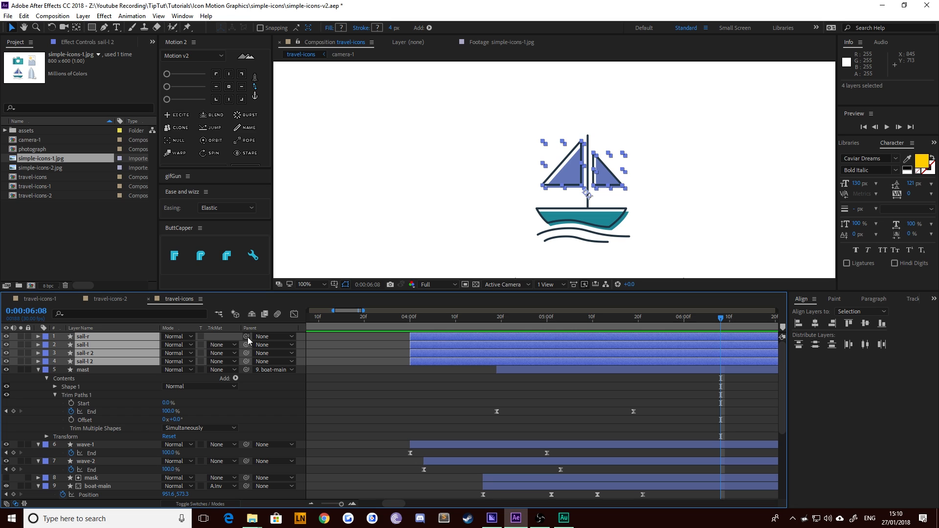
drag(247, 338, 86, 370)
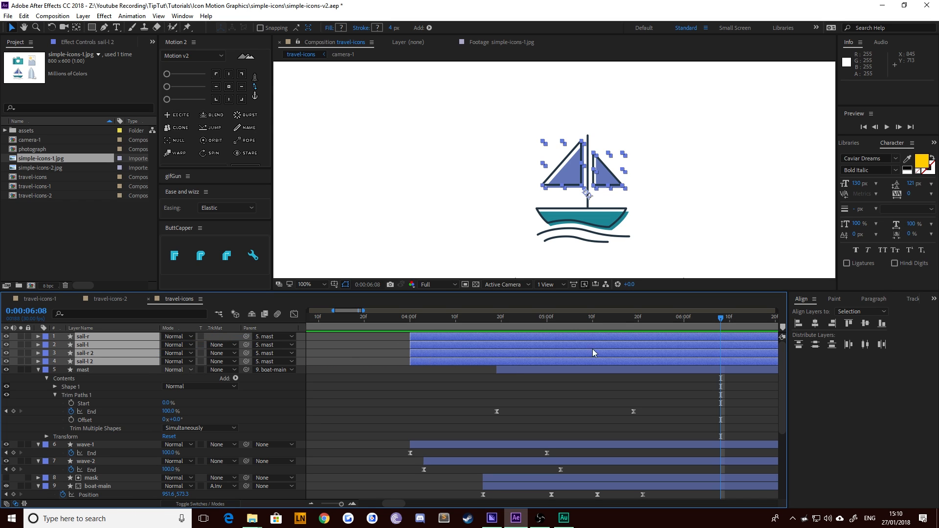
Step: Trim the start of all four sail layers to 0:00:05:01, and show the sails at 200%
drag(662, 317, 552, 337)
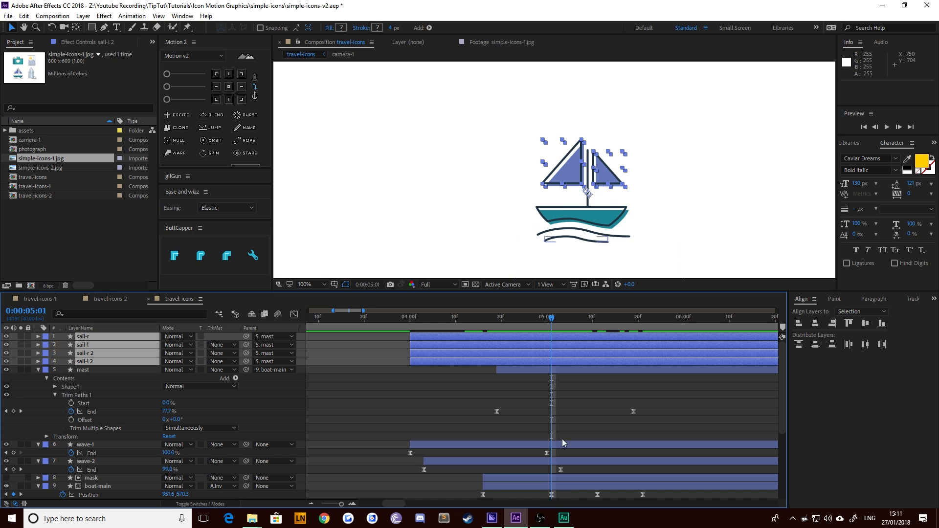
key(alt+bracketleft)
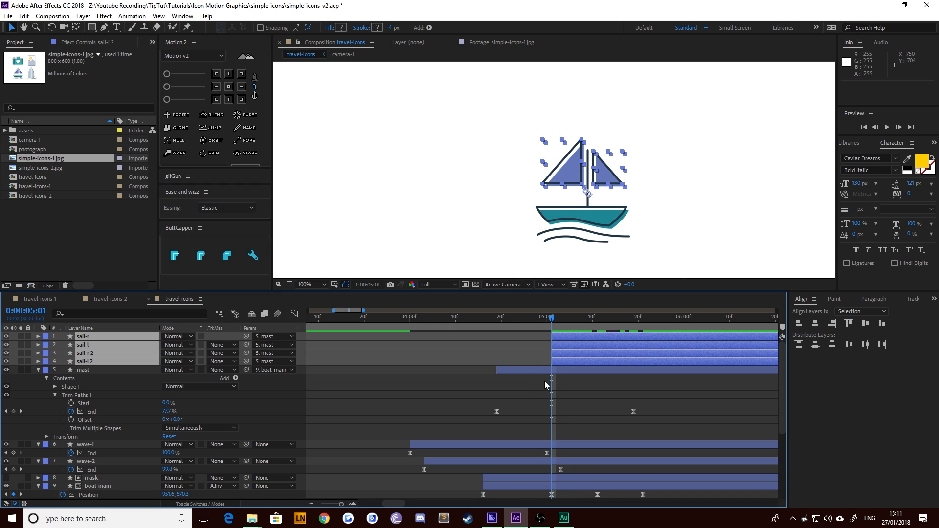
key(period)
key(period)
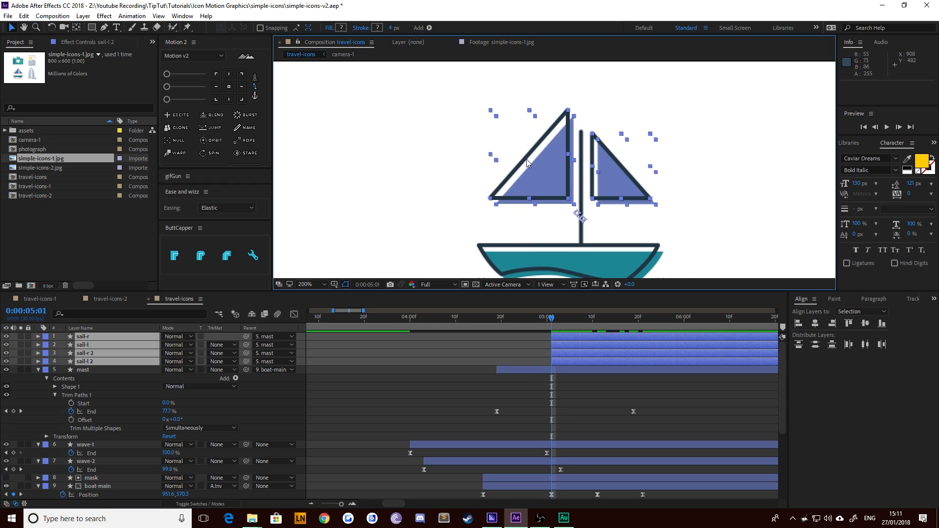
click(465, 381)
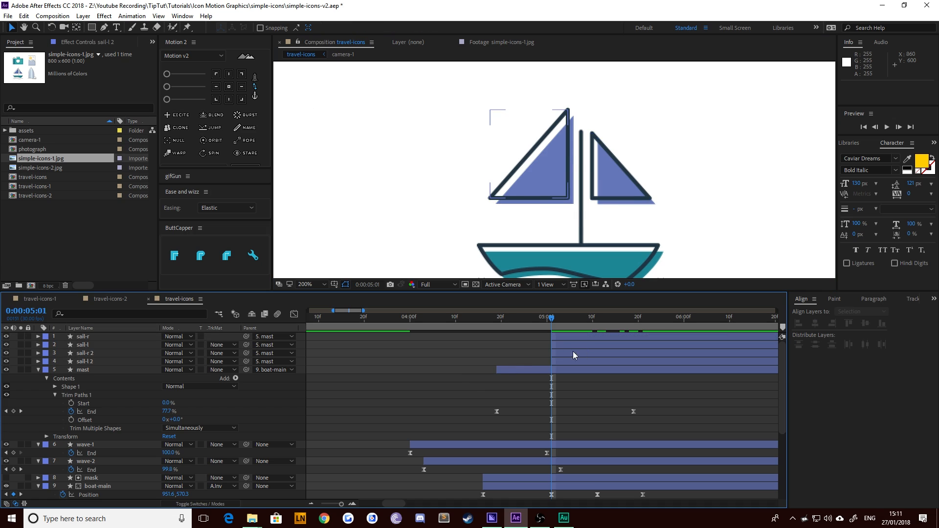
Step: Move sail-r 2 directly below sail-r in the layer stack, and set both layers' anchor points to their top-left corners
click(98, 336)
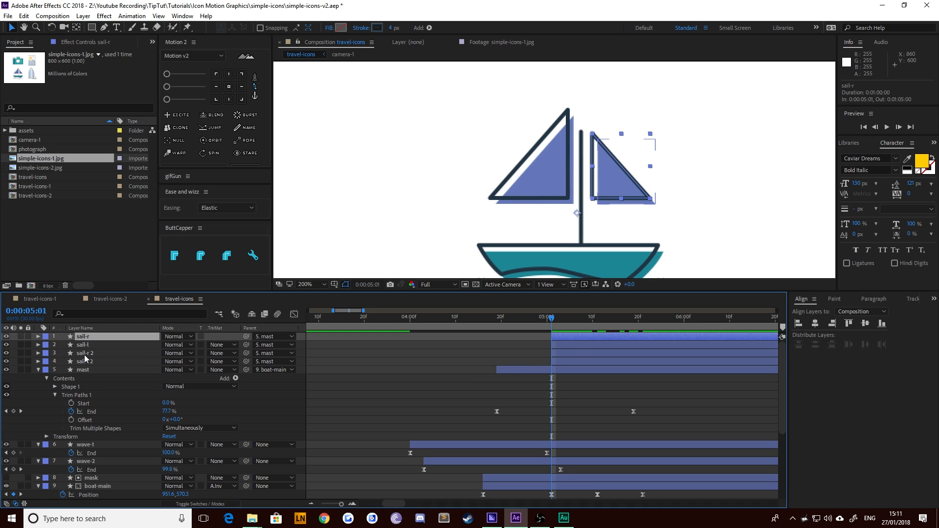
click(85, 355)
key(ctrl+bracketright)
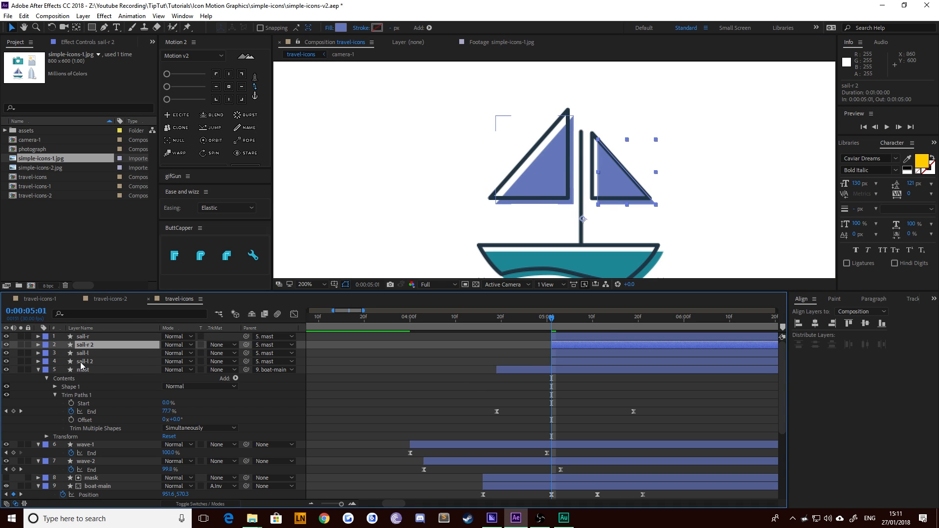
shift+click(106, 337)
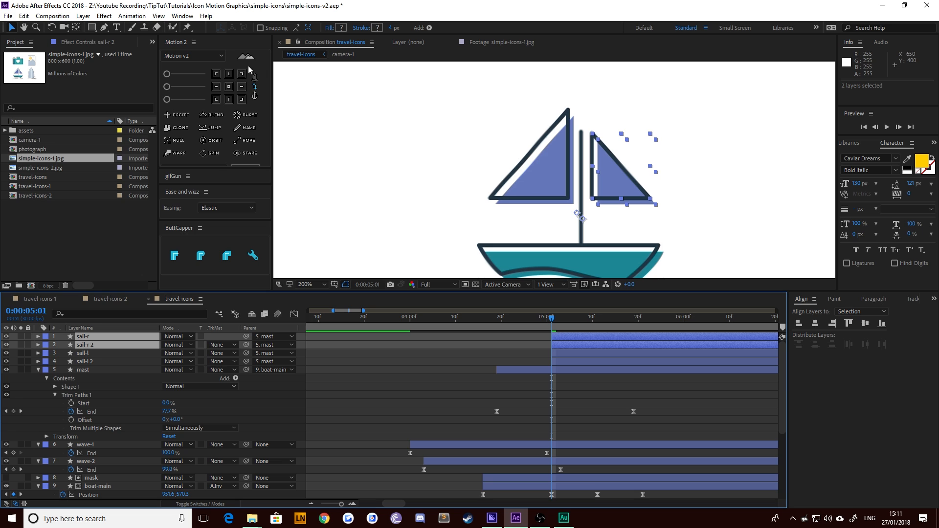
click(216, 74)
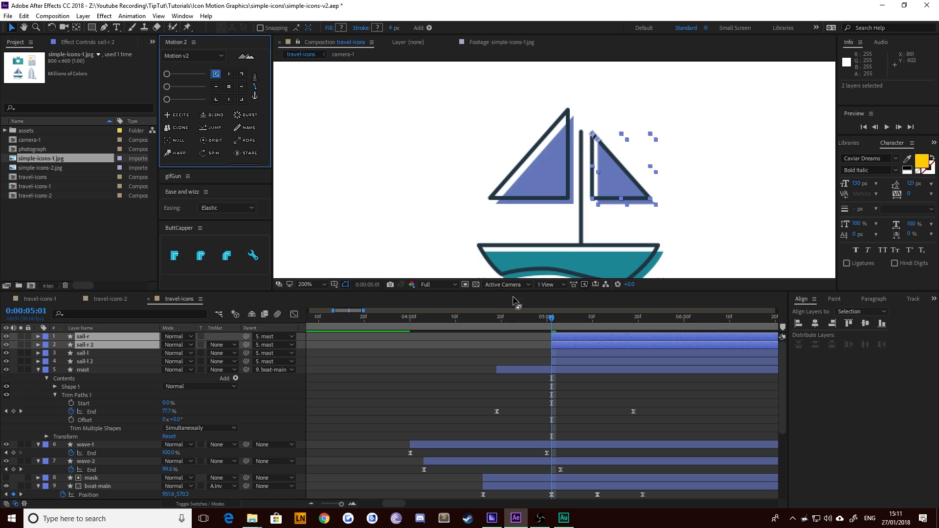
Step: Set the anchor points of sail-l and sail-l 2 to their top-right corners
click(573, 354)
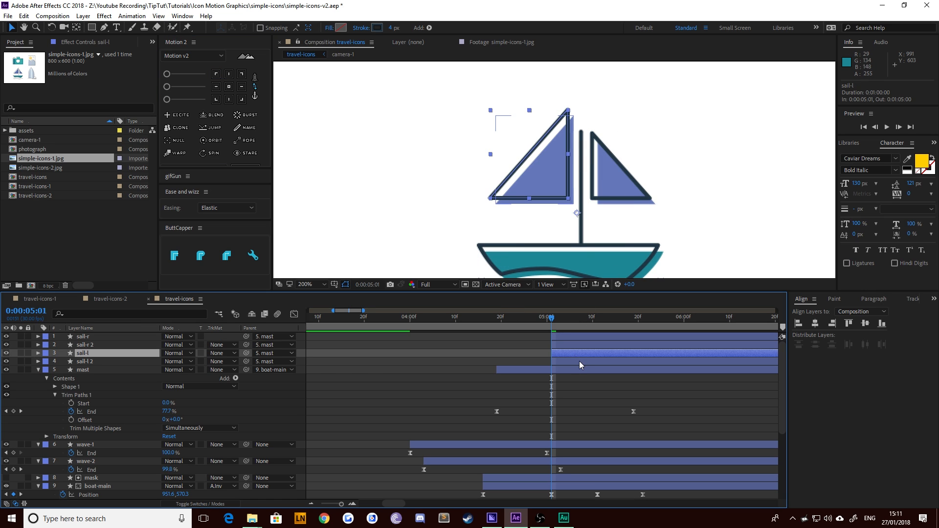
shift+click(579, 361)
click(241, 73)
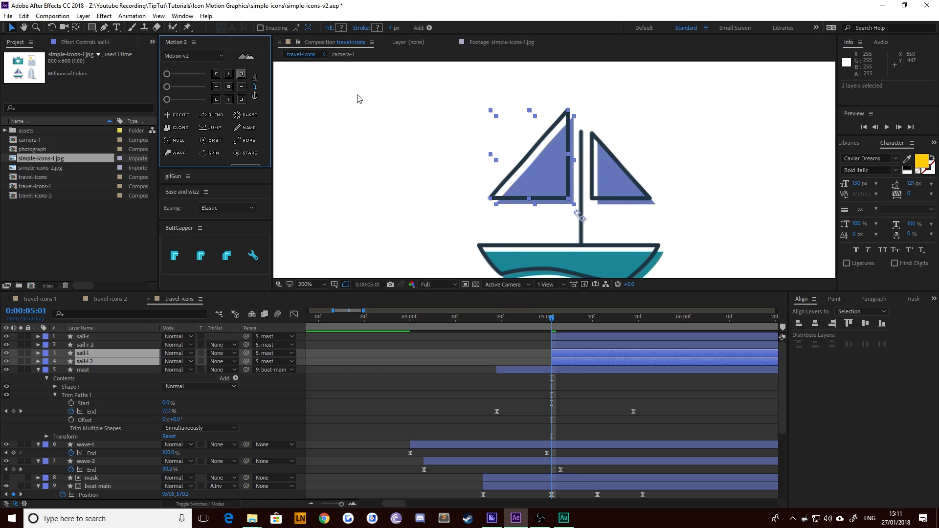
click(76, 27)
click(568, 111)
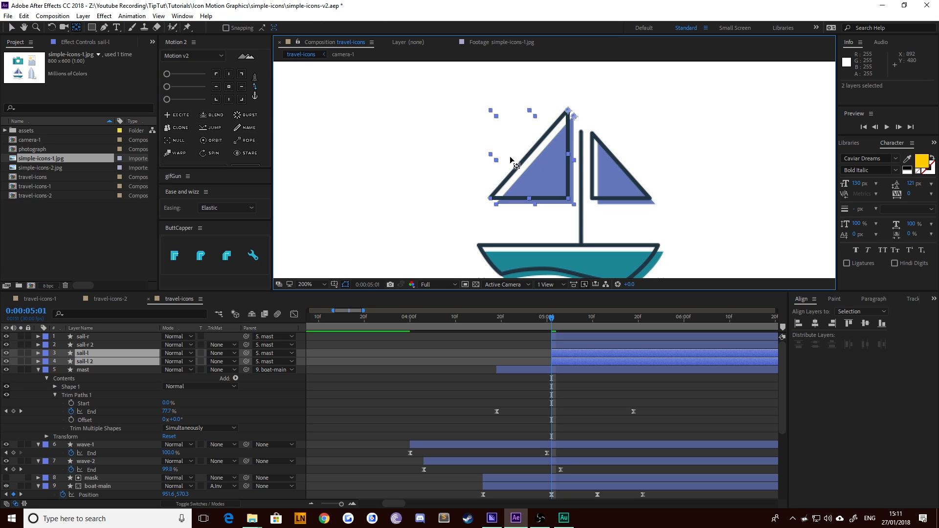
click(12, 28)
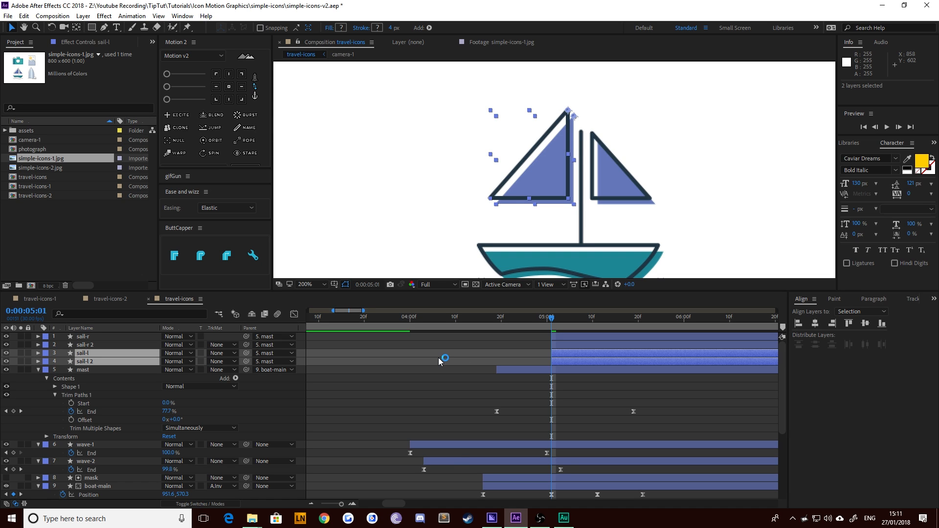
Step: Start Scale and Rotation keyframes for sail-l and sail-l 2 at 0:00:05:01, and add another set at 0:00:05:16
key(s)
key(shift+r)
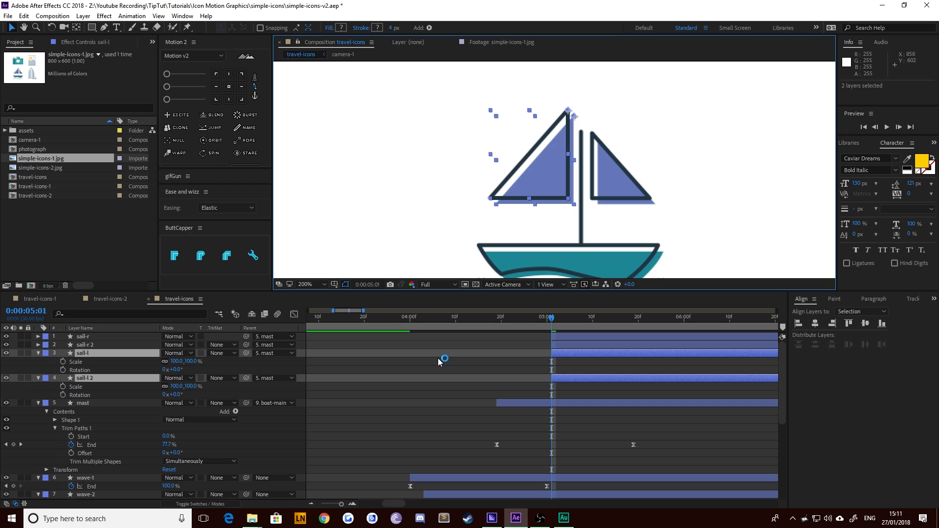
drag(63, 395, 71, 363)
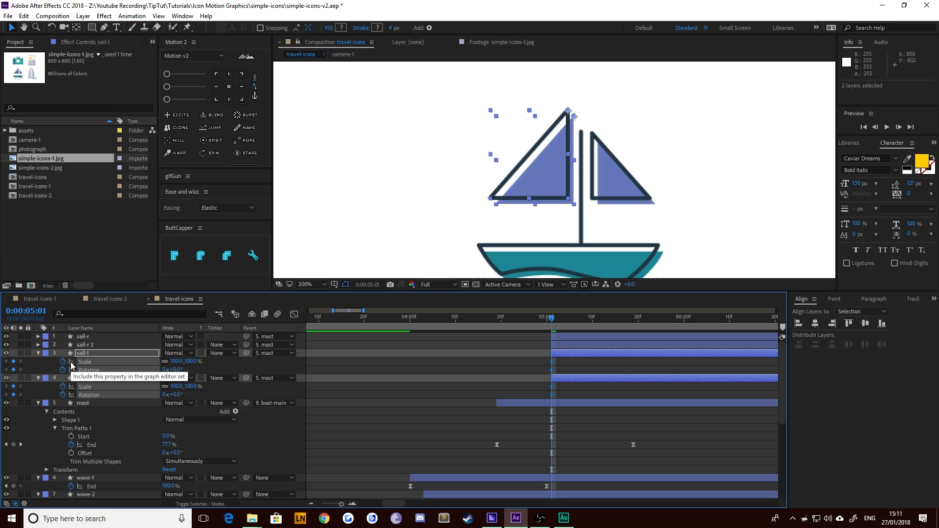
key(space)
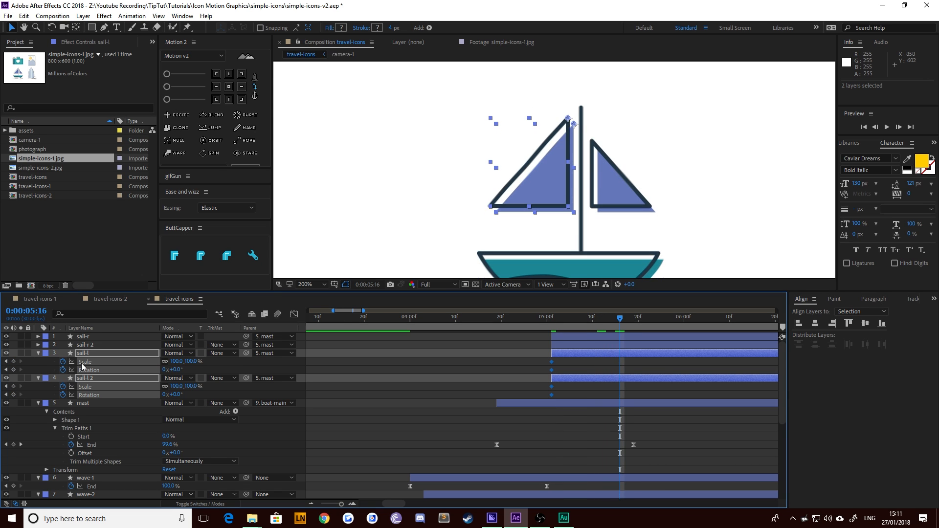
click(14, 386)
click(13, 370)
click(13, 361)
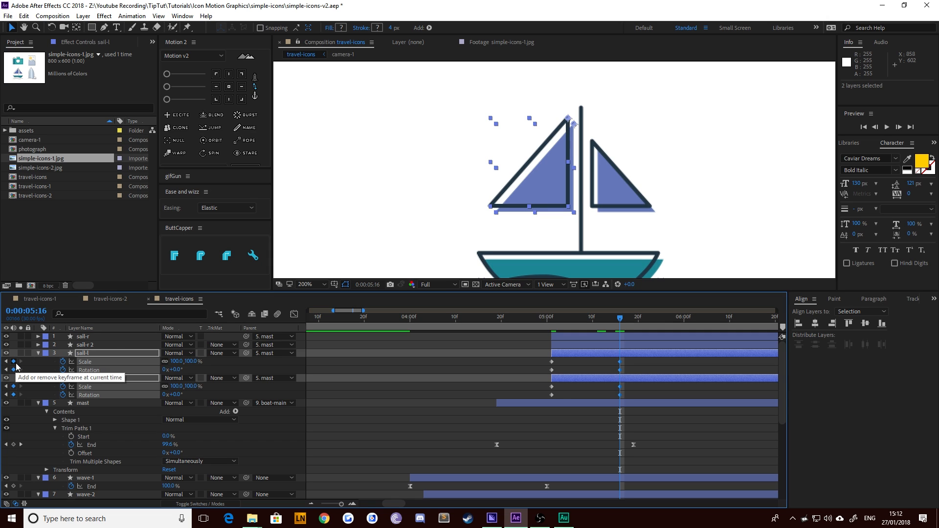
Step: Add Scale and Rotation keyframes to sail-l and sail-l 2 at 0:00:05:26, 0:00:06:06 and 0:00:06:16
key(space)
click(14, 395)
click(13, 387)
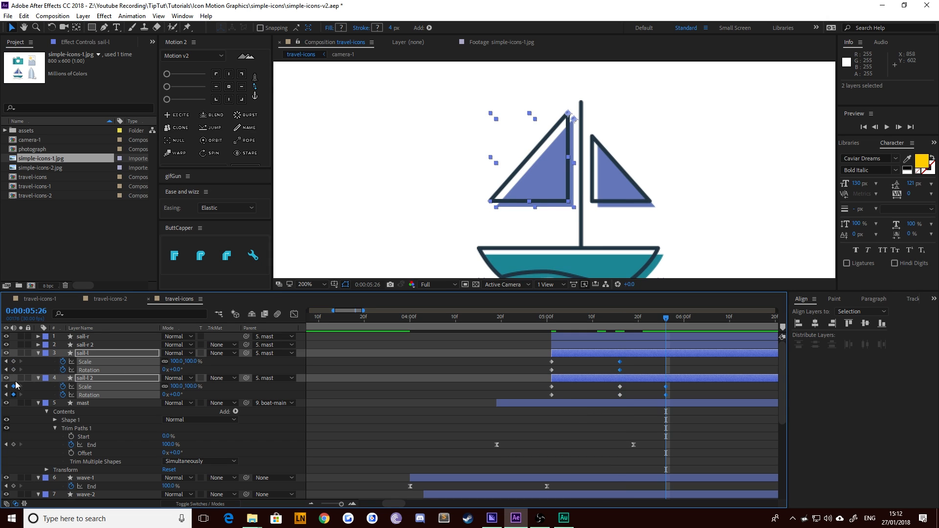
click(13, 370)
click(14, 361)
key(shift+Page_Down)
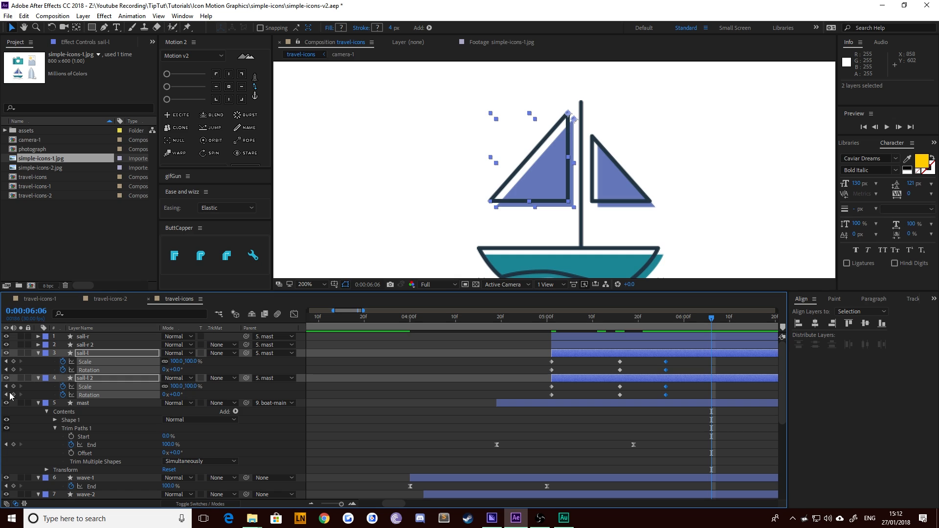
click(13, 370)
click(14, 362)
key(shift+Page_Down)
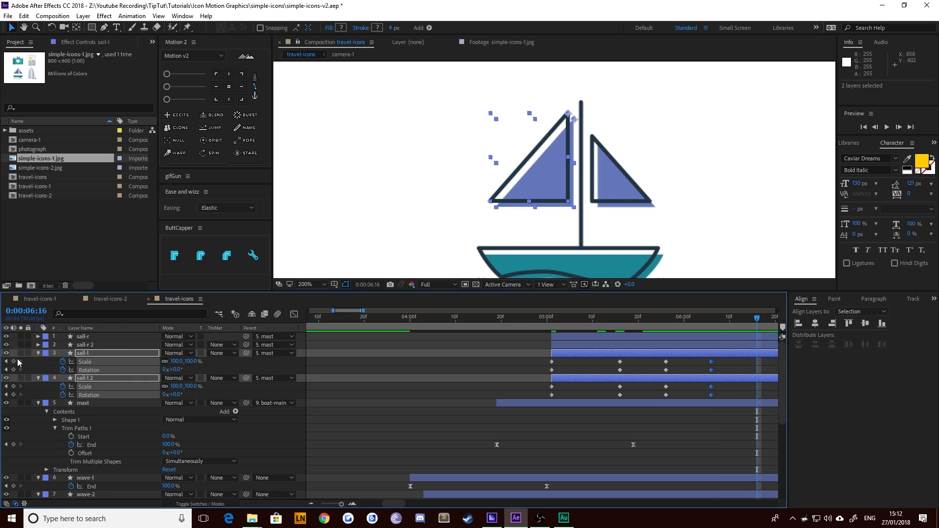
click(13, 395)
click(13, 387)
click(13, 370)
click(13, 362)
Step: At 0:00:05:01, set the rotation of sail-l and sail-l 2 to -30° and their scale to 0%
click(553, 319)
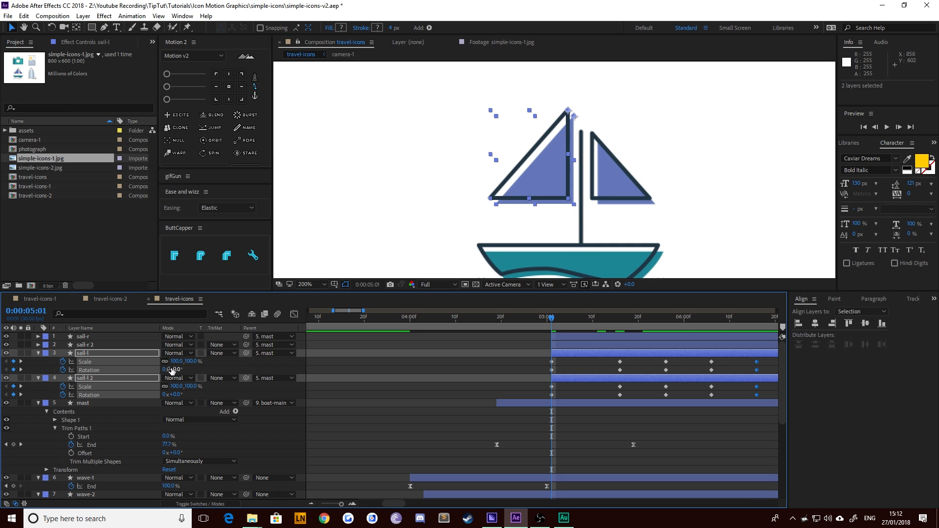
drag(175, 370, 160, 371)
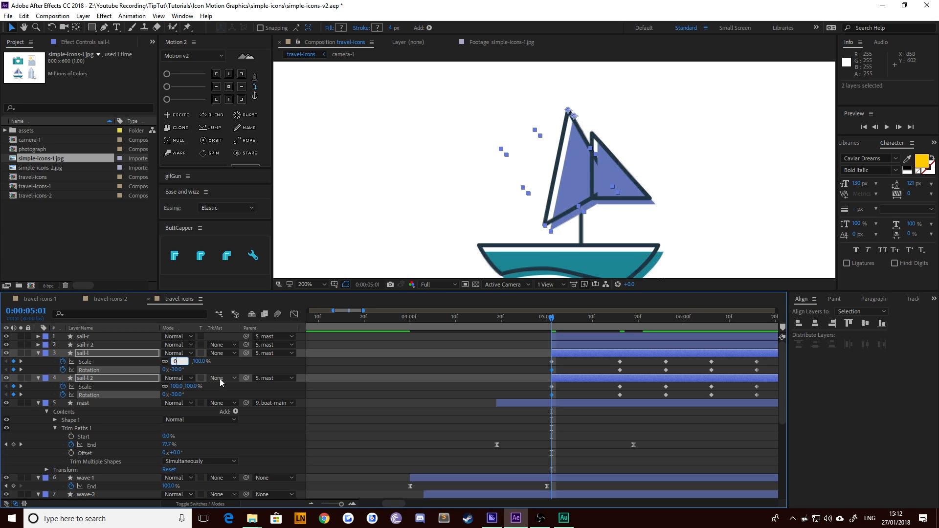
key(Return)
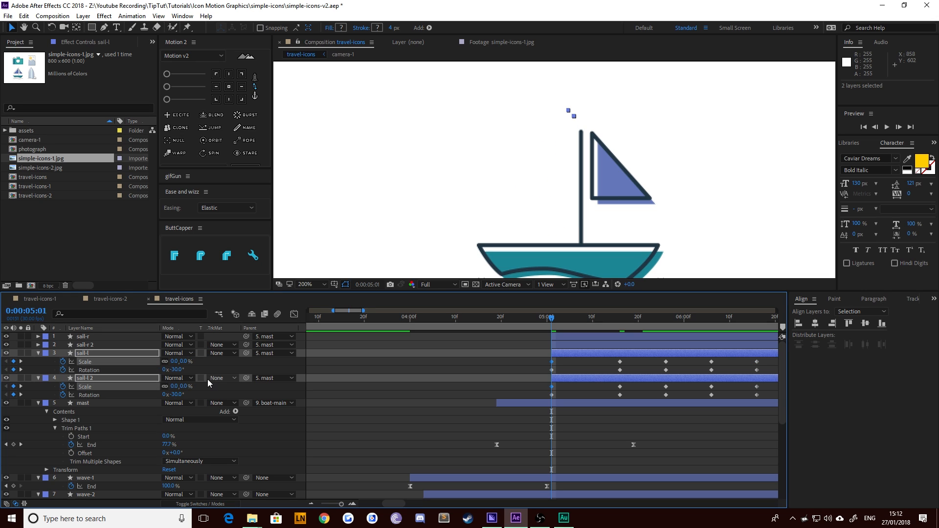
Step: At 0:00:05:16, set the rotation of sail-l and sail-l 2 to +20°
click(620, 321)
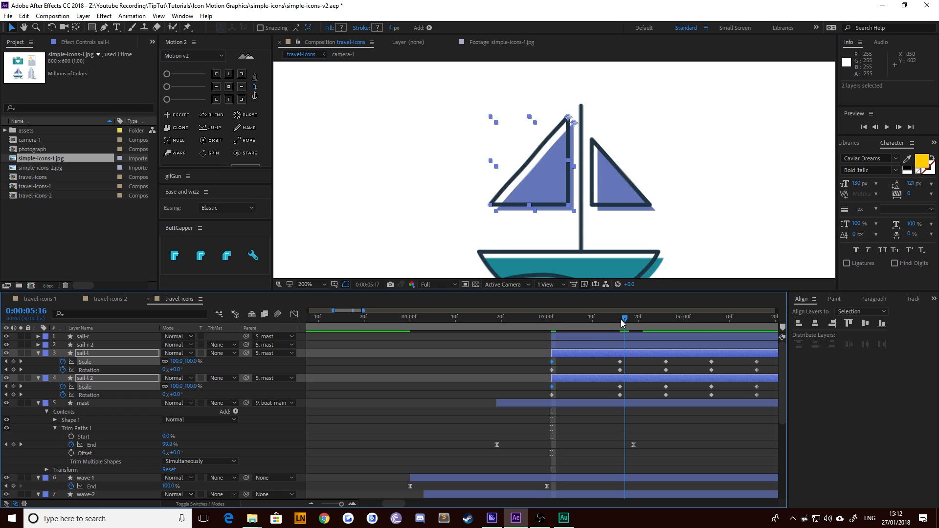
drag(620, 320, 667, 324)
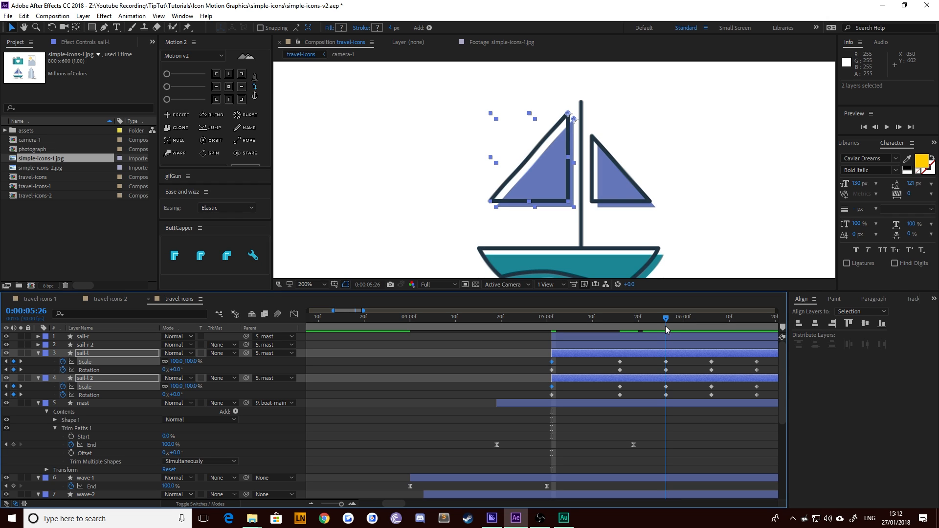
drag(666, 327, 618, 336)
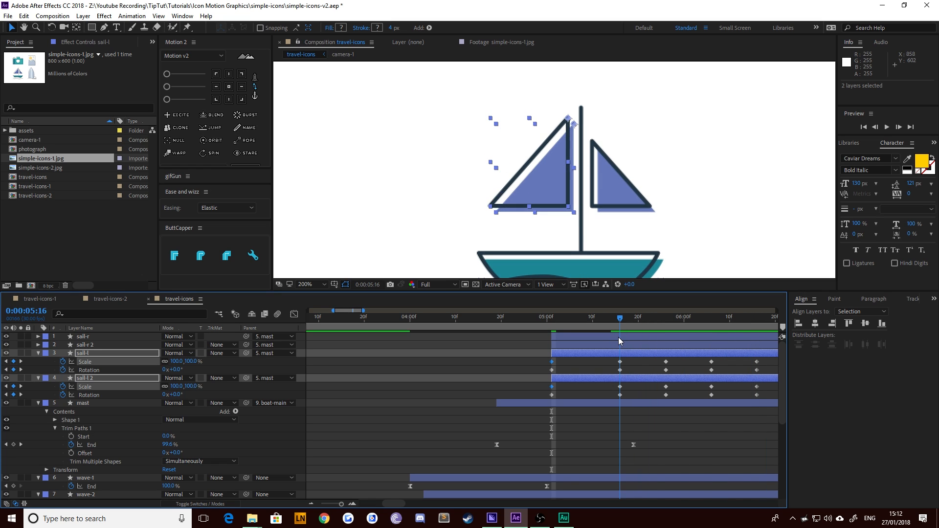
click(178, 370)
drag(178, 370, 187, 370)
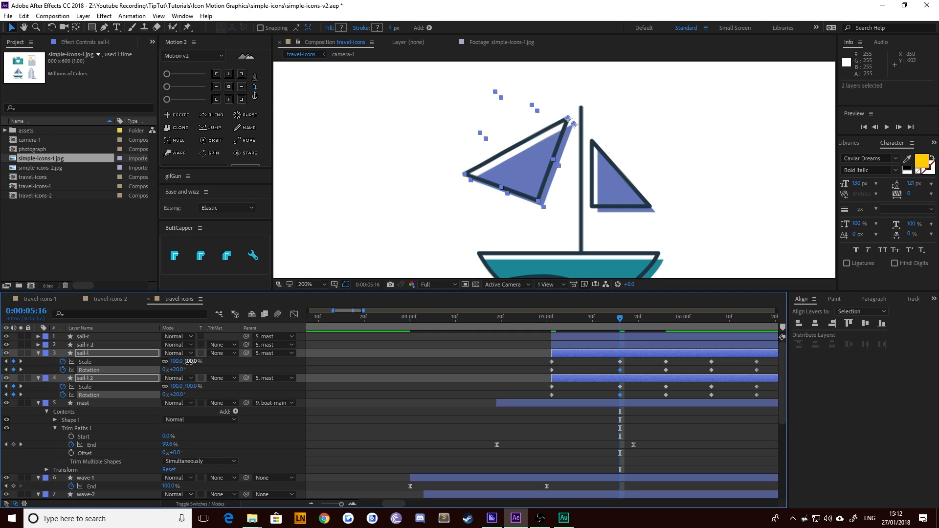
click(190, 362)
Step: Delete the Scale keyframes after 0:00:05:16 on sail-l and sail-l 2, keeping their Rotation keyframes
scroll(692, 448, down, 2)
scroll(671, 443, up, 2)
drag(656, 360, 775, 354)
key(Delete)
drag(762, 389, 652, 380)
key(Delete)
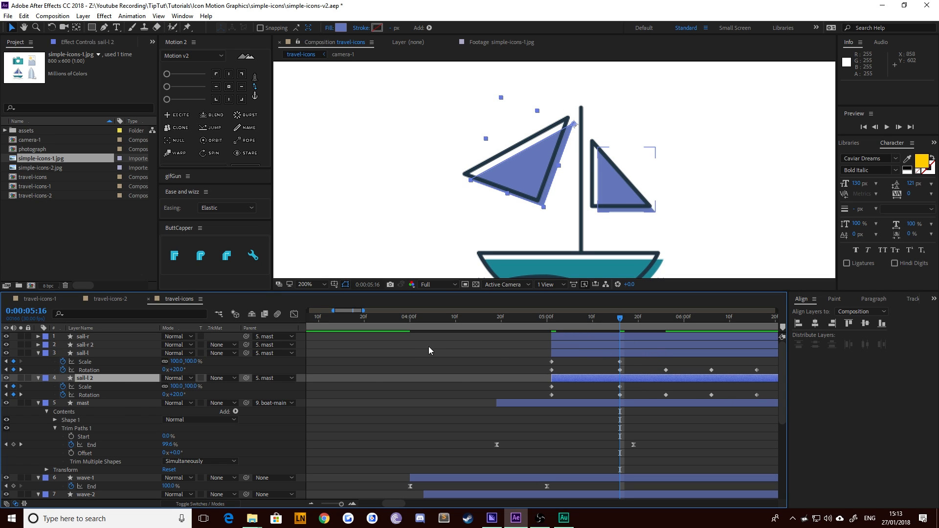
Step: At 0:00:05:26, set the rotation of sail-l and sail-l 2 to -15°
key(shift+Page_Down)
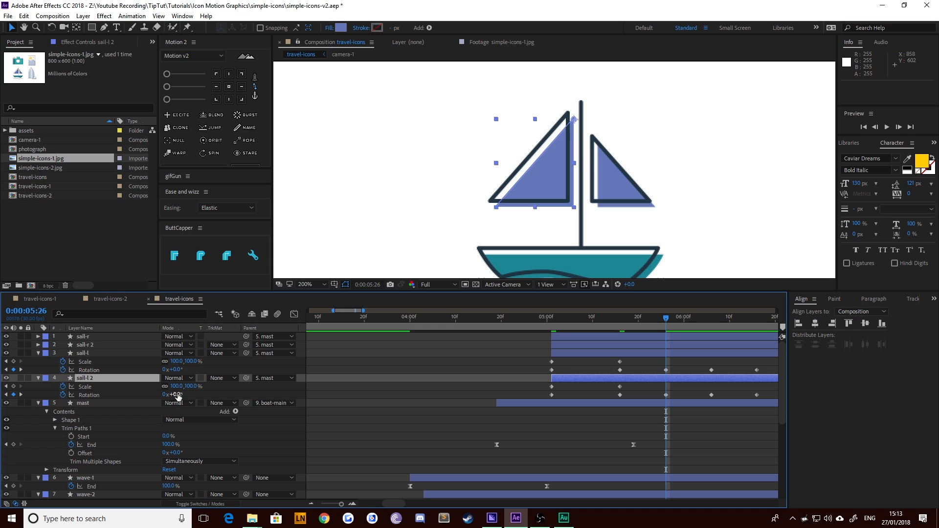
shift+click(125, 353)
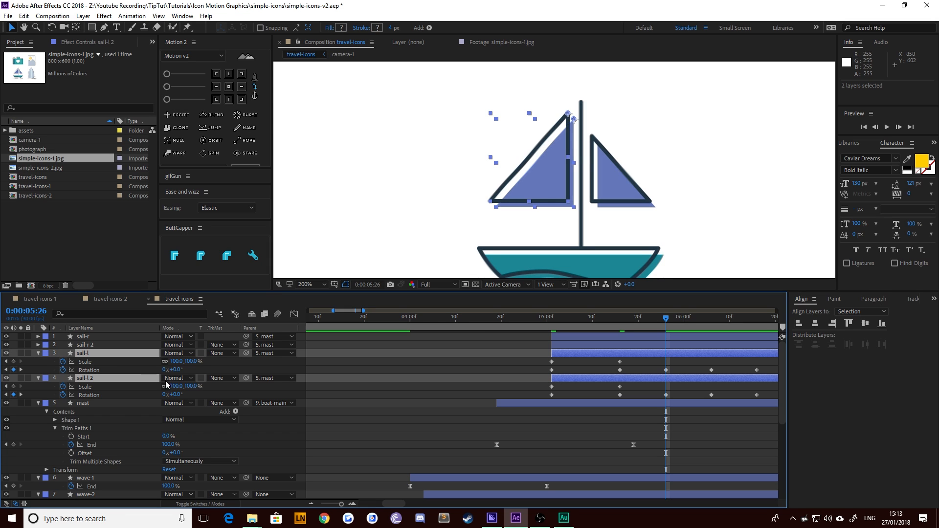
click(620, 323)
key(Page_Up)
drag(177, 371, 178, 378)
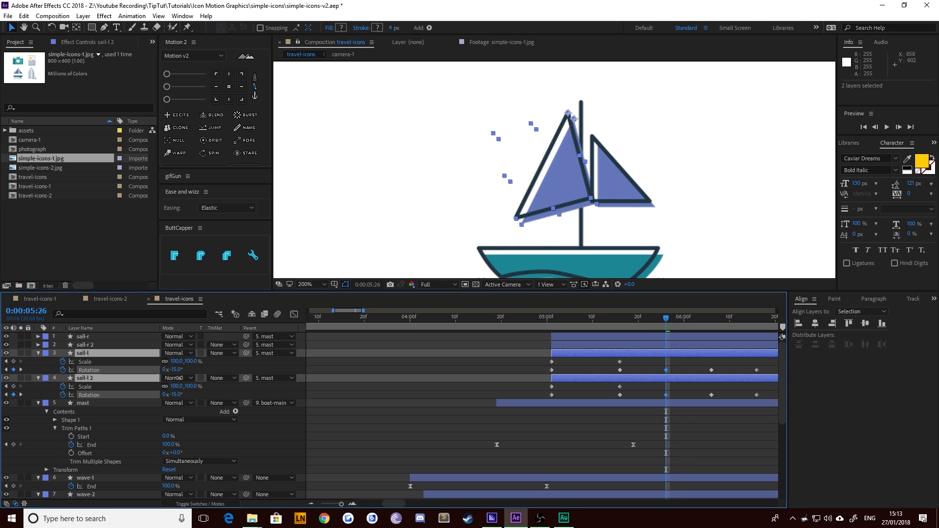
Step: At 0:00:06:06, set the rotation of sail-l and sail-l 2 to +7°
click(714, 318)
drag(715, 318, 710, 319)
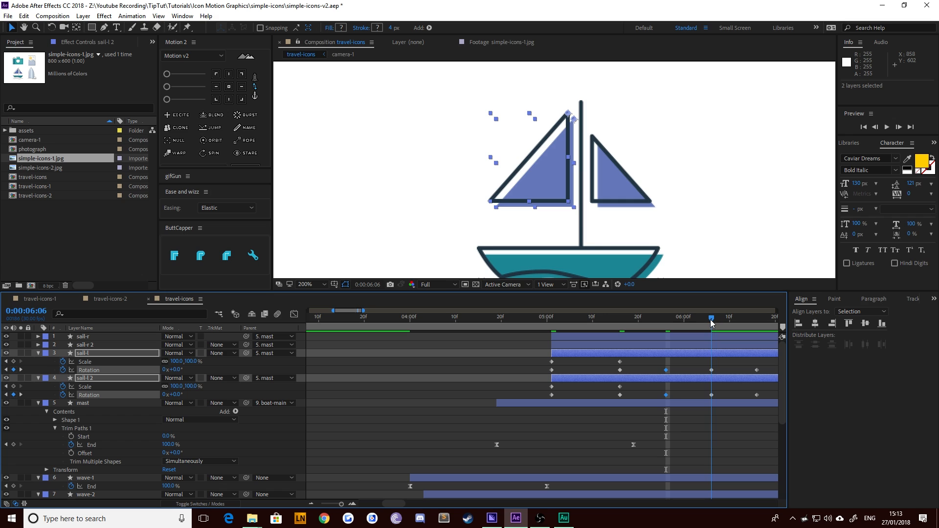
drag(176, 372, 181, 371)
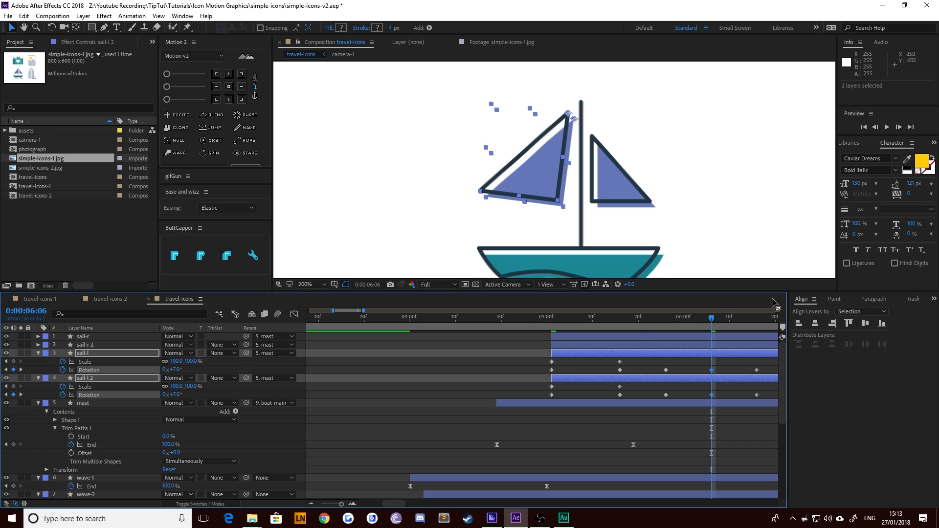
Step: Apply Easy Ease to all Scale and Rotation keyframes of sail-l and sail-l 2, and lengthen the incoming ease at 0:00:05:16 in the graph
click(757, 318)
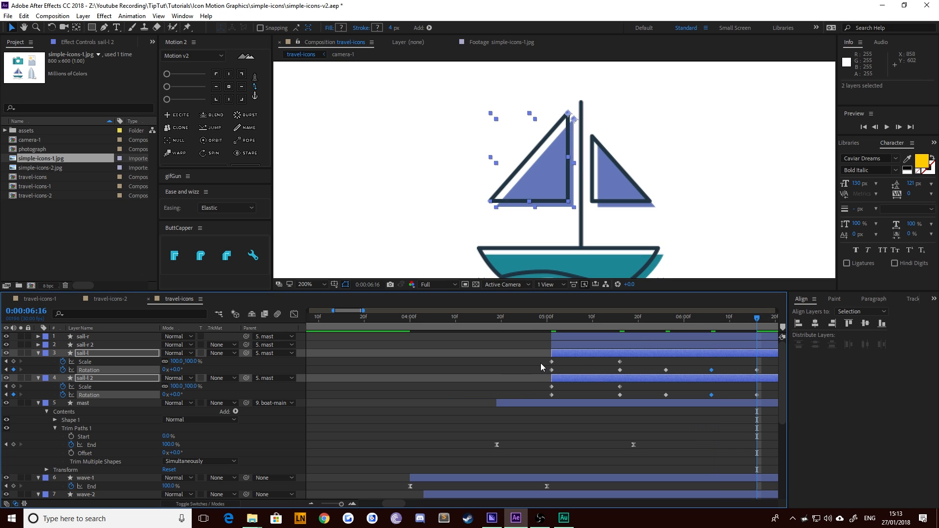
drag(541, 363, 776, 394)
key(F9)
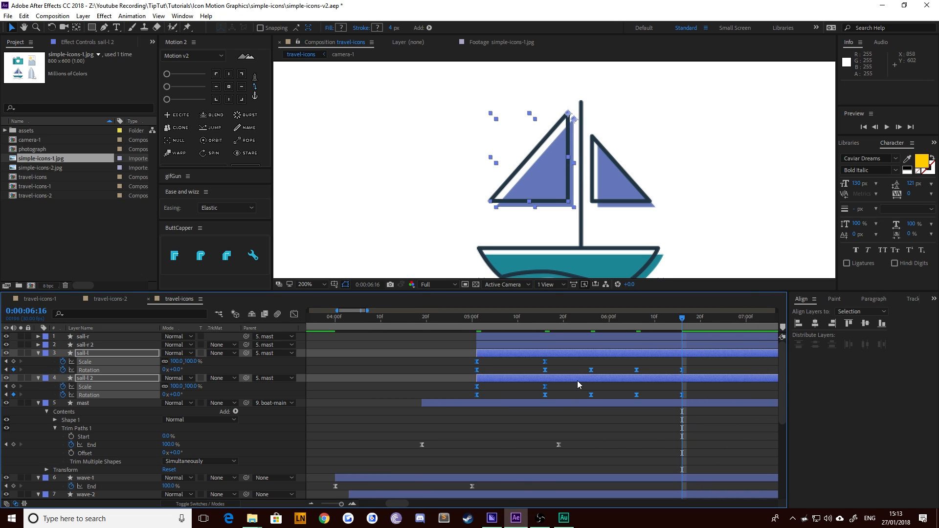
click(294, 314)
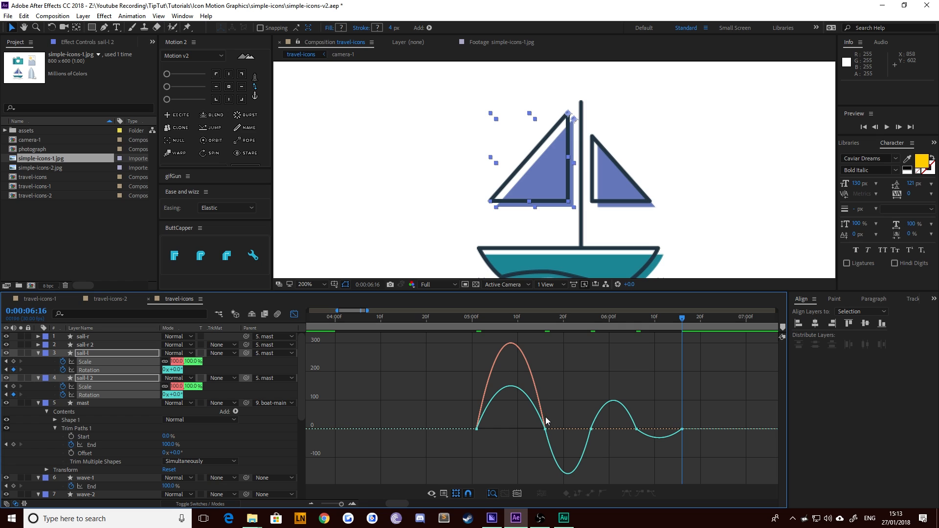
drag(547, 421, 511, 429)
click(294, 315)
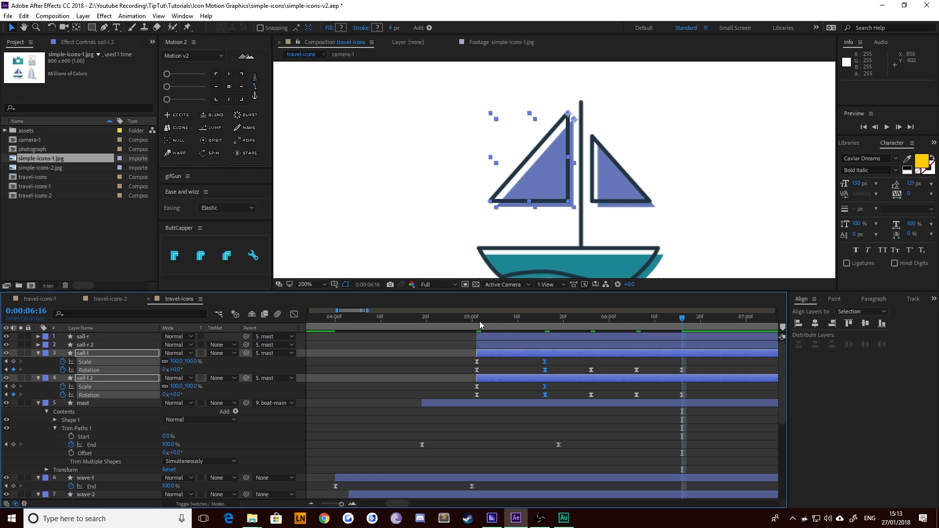
Step: Preview the left sail's growing and swinging animation from about 0:00:05:01
click(478, 318)
key(space)
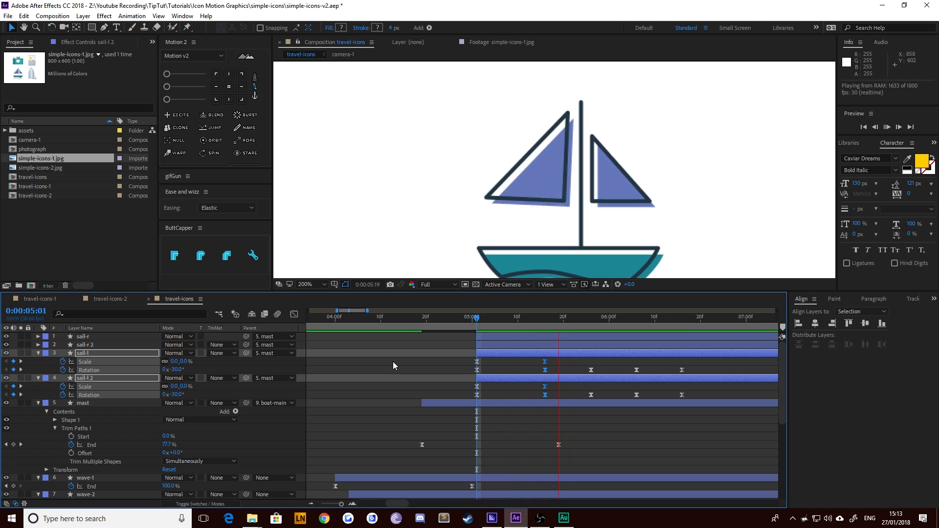
click(471, 317)
key(space)
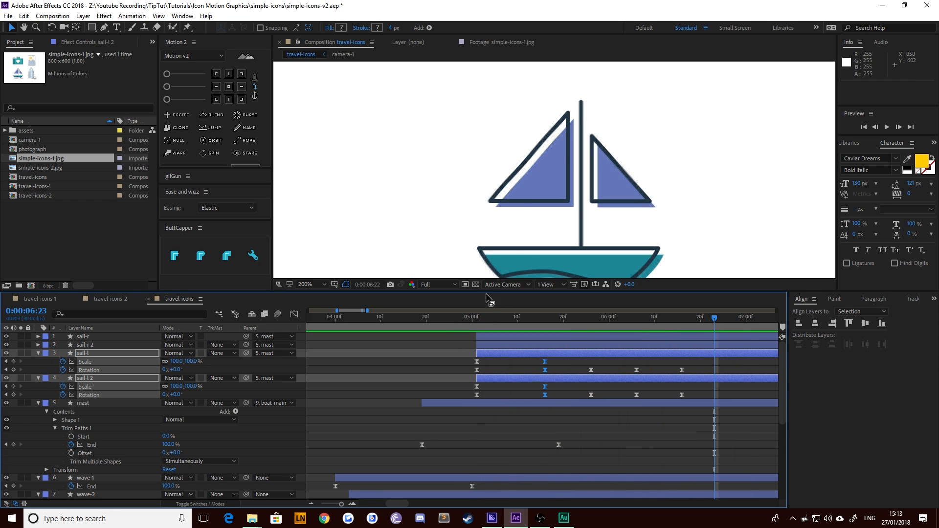
drag(486, 322, 586, 322)
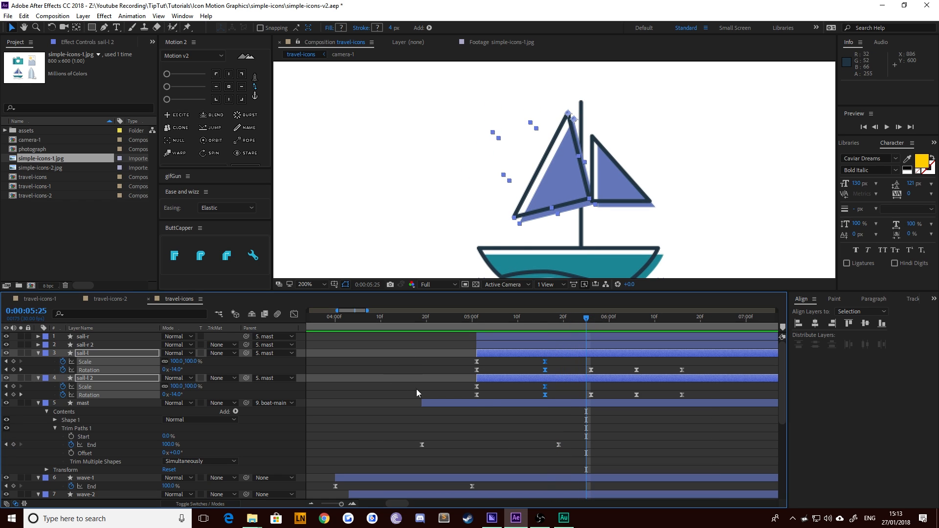
Step: Move the mast's last Trim Paths End keyframe earlier, to 0:00:05:14
click(465, 402)
click(559, 445)
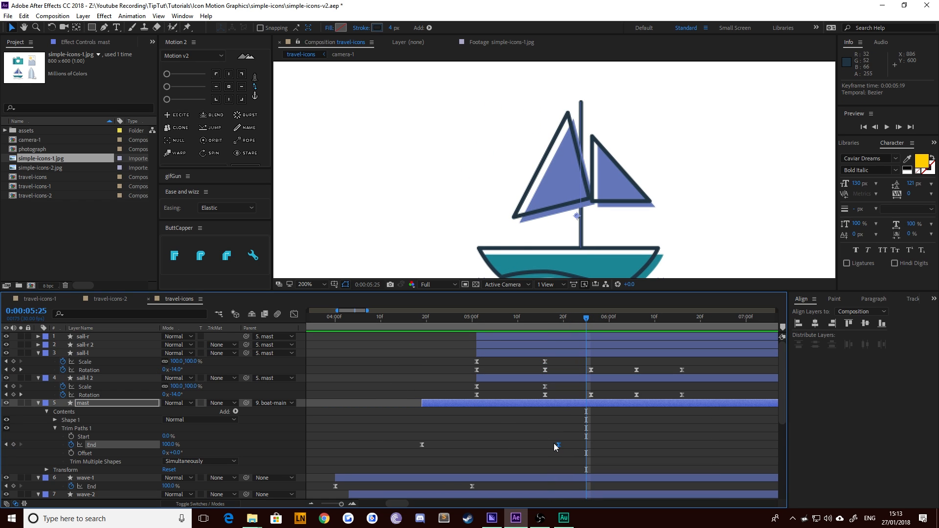
drag(554, 443, 550, 443)
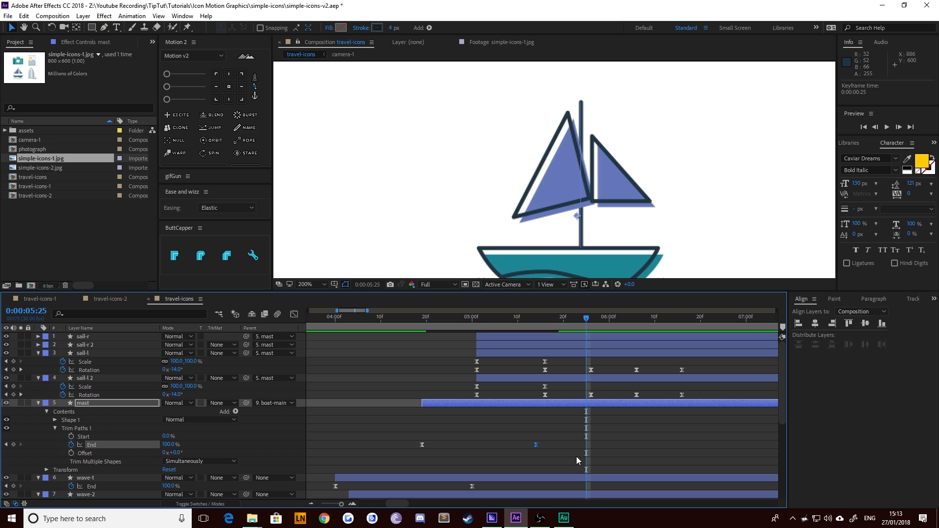
Step: Start Scale and Rotation keyframes for sail-r and sail-r 2 at 0:00:05:01
drag(489, 318, 477, 340)
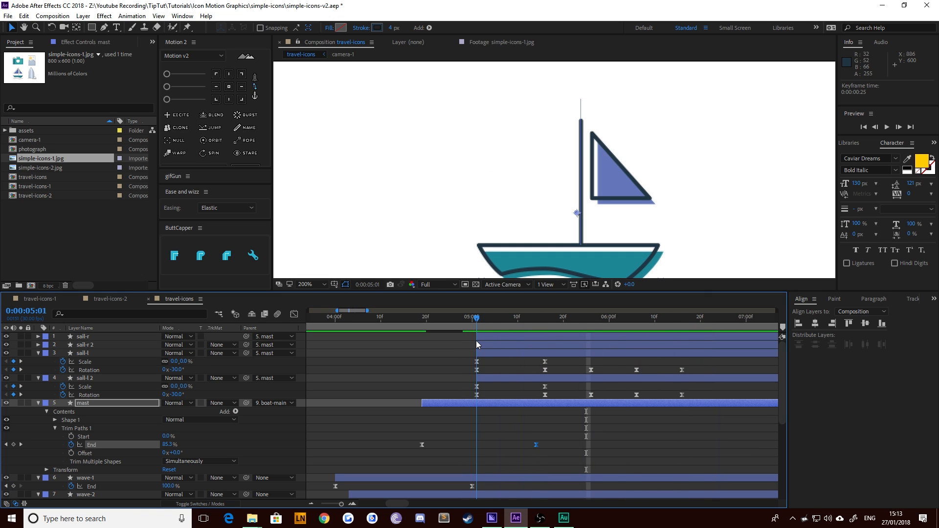
click(76, 345)
shift+click(101, 337)
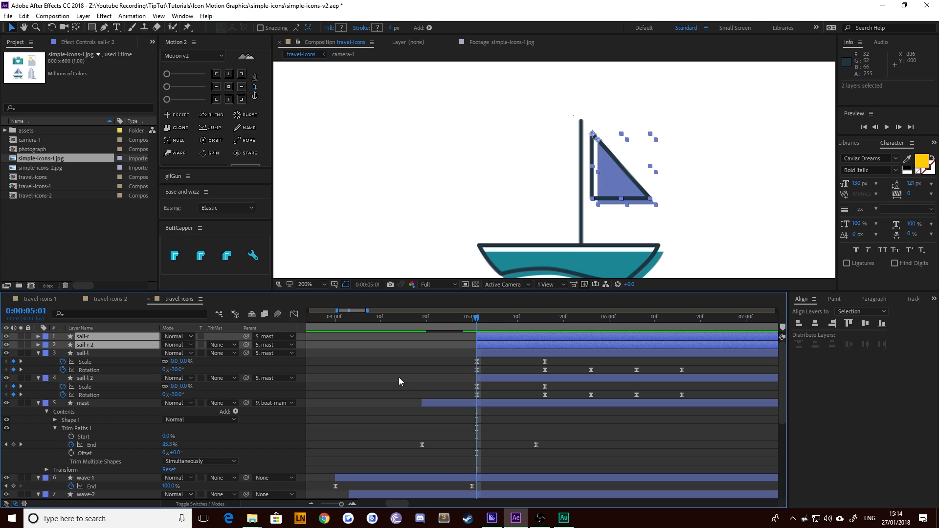
key(s)
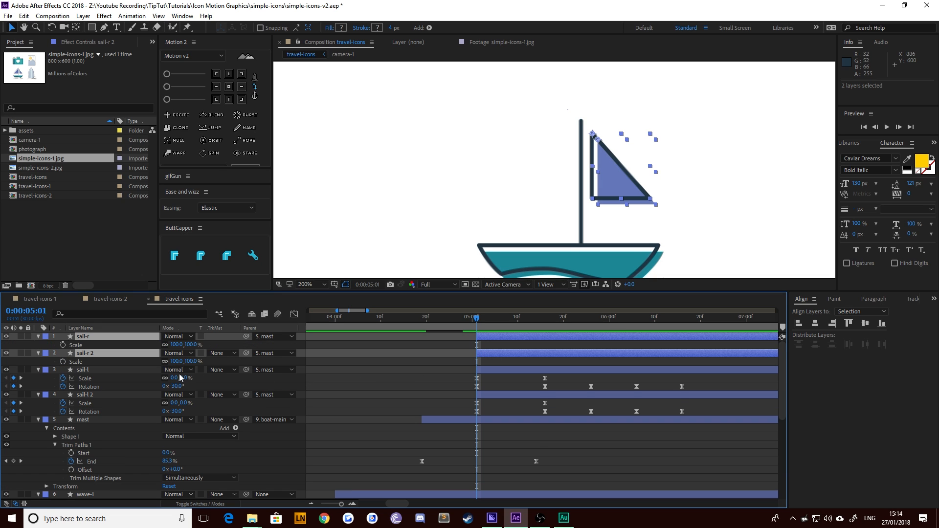
key(shift+r)
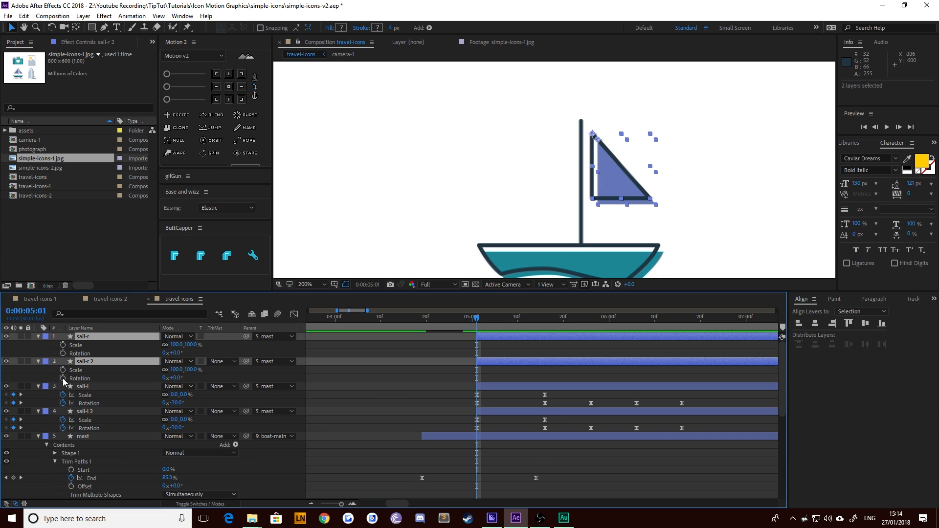
drag(63, 379, 64, 347)
Step: Add Scale and Rotation keyframes to sail-r and sail-r 2 at 0:00:05:16
key(shift+Page_Down)
key(Page_Down)
key(Page_Down)
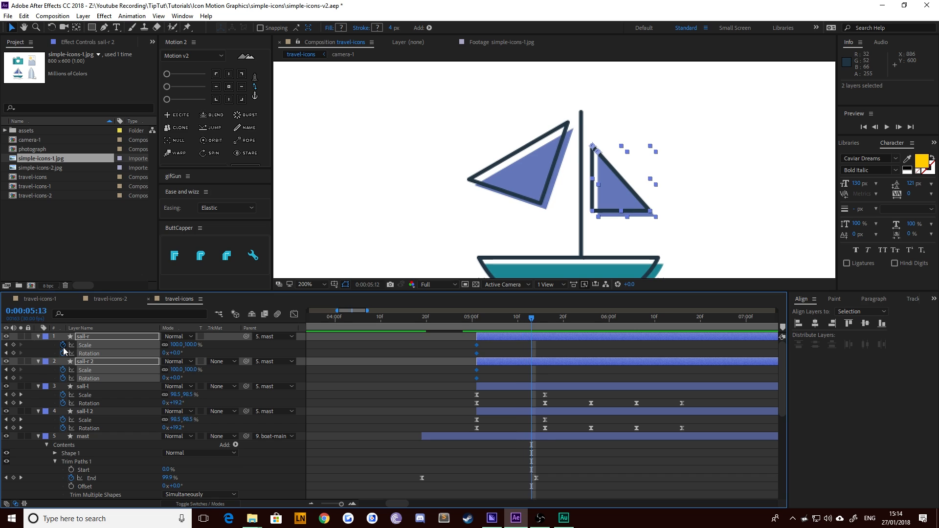
key(Page_Down)
key(Page_Down)
key(Page_Down)
click(14, 345)
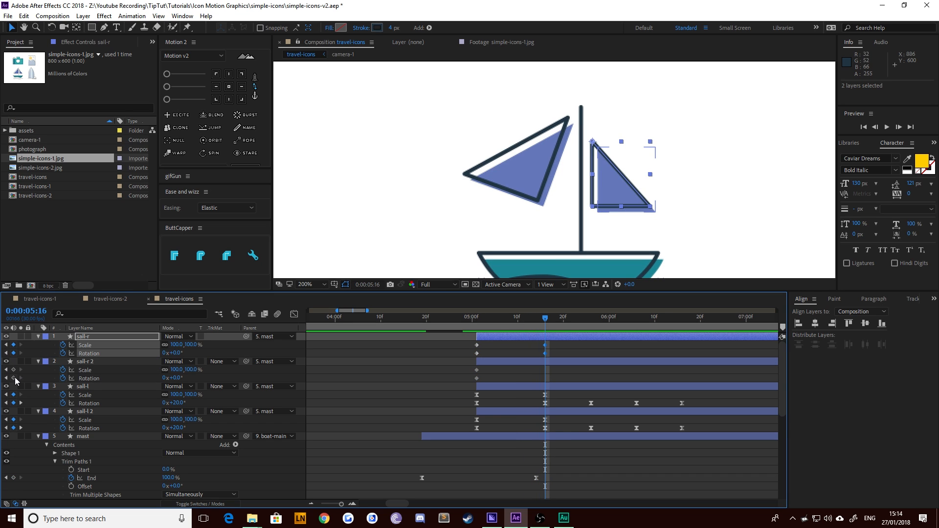
click(14, 378)
click(13, 370)
Step: Add Scale and Rotation keyframes to sail-r and sail-r 2 at 0:00:05:26 and 0:00:06:06
key(shift+Page_Down)
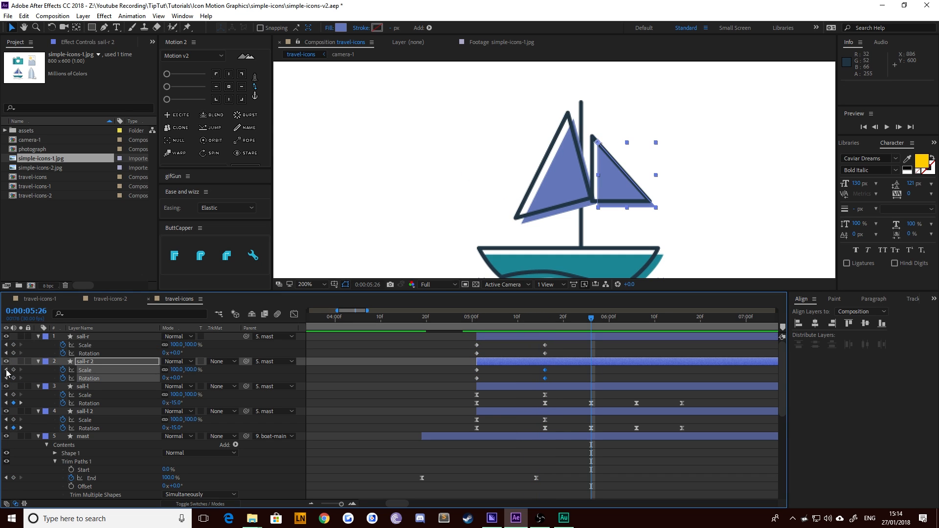
click(14, 354)
click(14, 346)
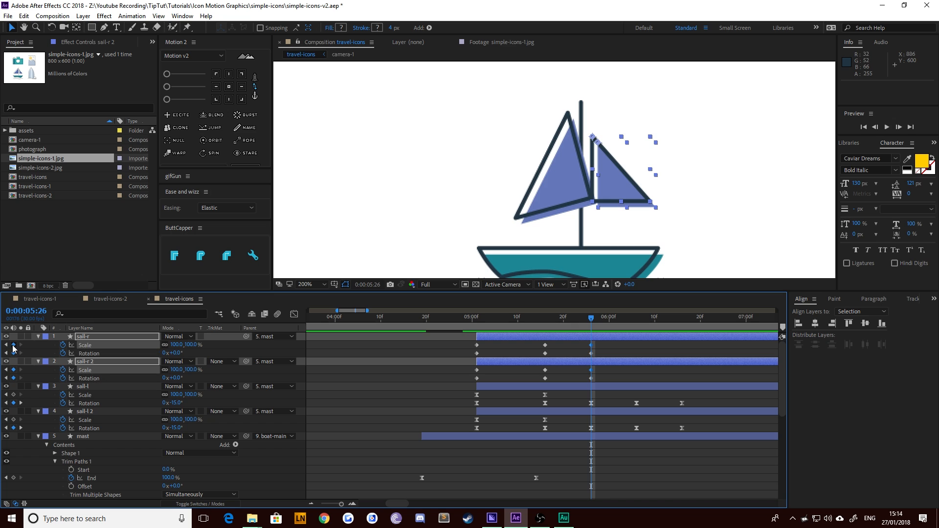
key(shift+Page_Down)
click(13, 371)
click(13, 378)
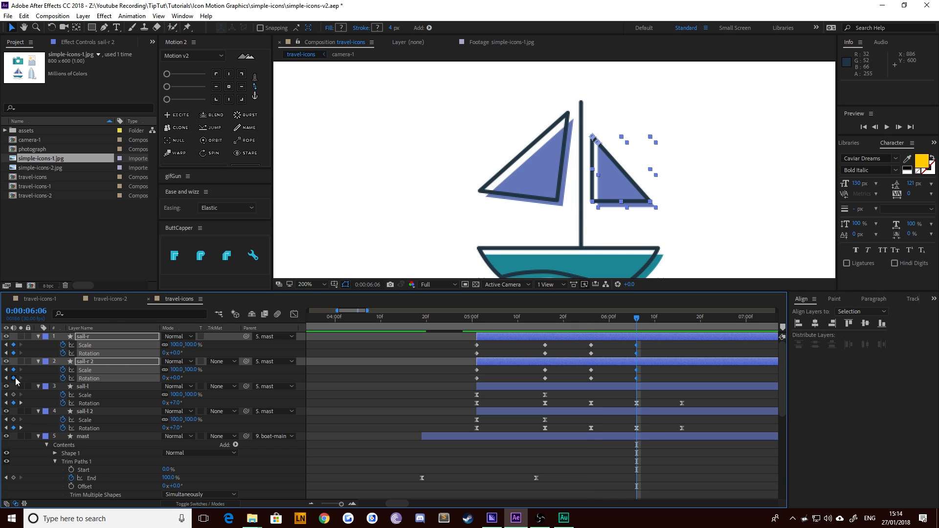
Step: Add final Scale and Rotation keyframes to sail-r and sail-r 2 at 0:00:06:16
key(shift+Page_Down)
click(14, 378)
click(14, 371)
click(14, 354)
click(14, 345)
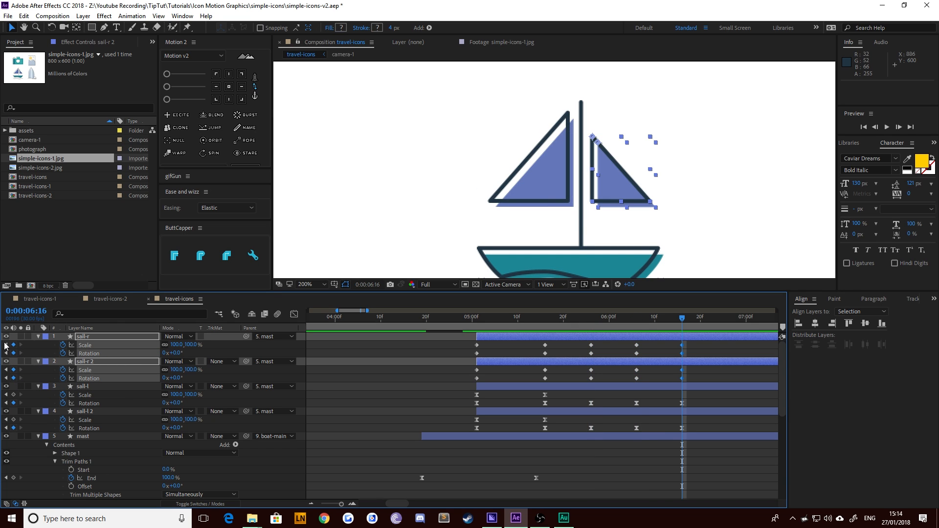
Step: At 0:00:05:01, set Rotation to 30° and Scale to 0% for sail-r and sail-r 2
key(j)
key(j)
key(j)
key(j)
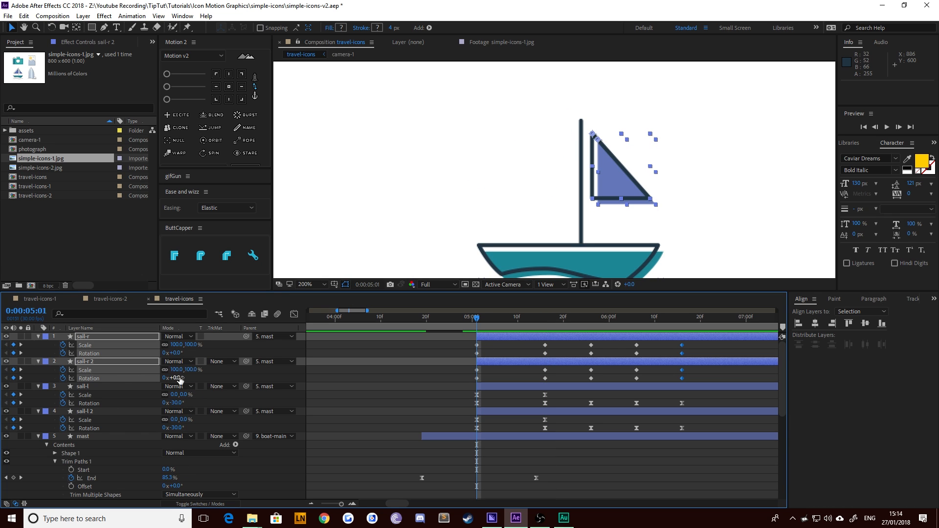
drag(176, 378, 190, 374)
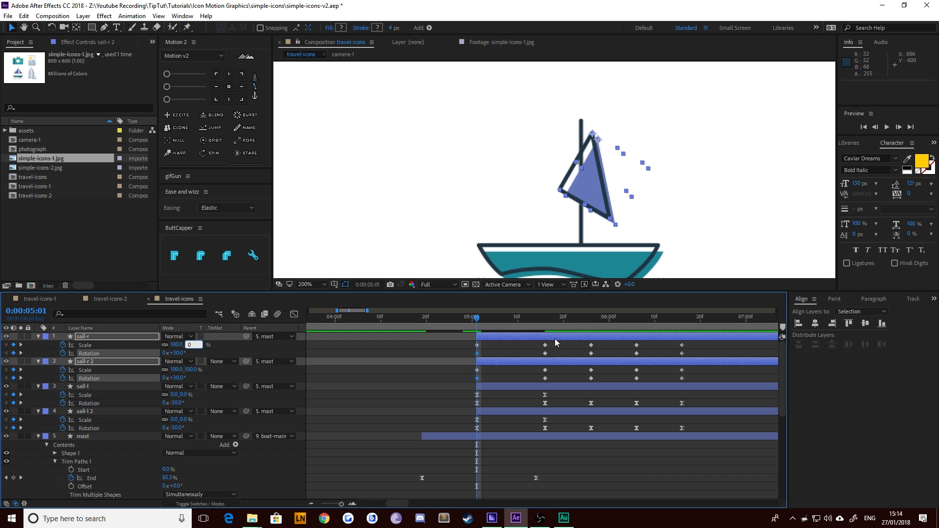
key(Return)
Step: Delete the Scale keyframes of sail-r and sail-r 2 that come after 0:00:05:16
drag(580, 346, 710, 331)
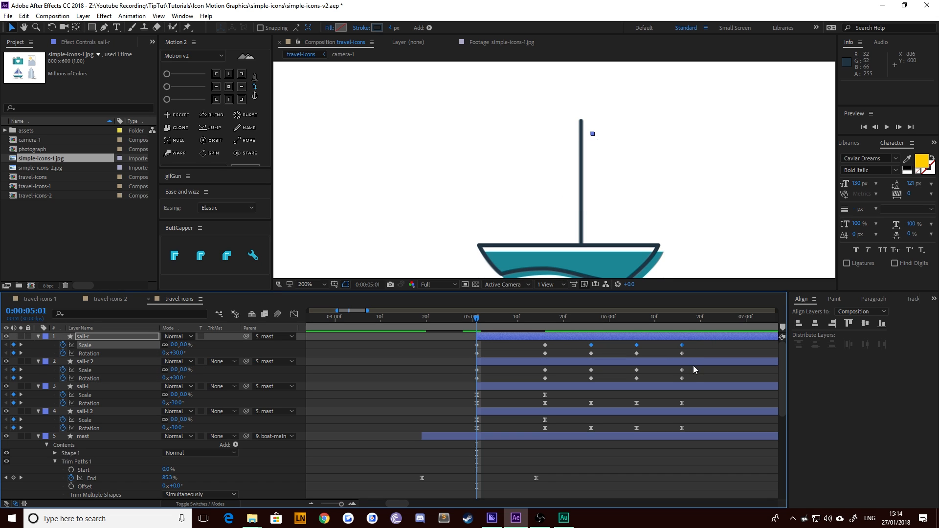
key(Delete)
drag(691, 370, 575, 369)
key(Delete)
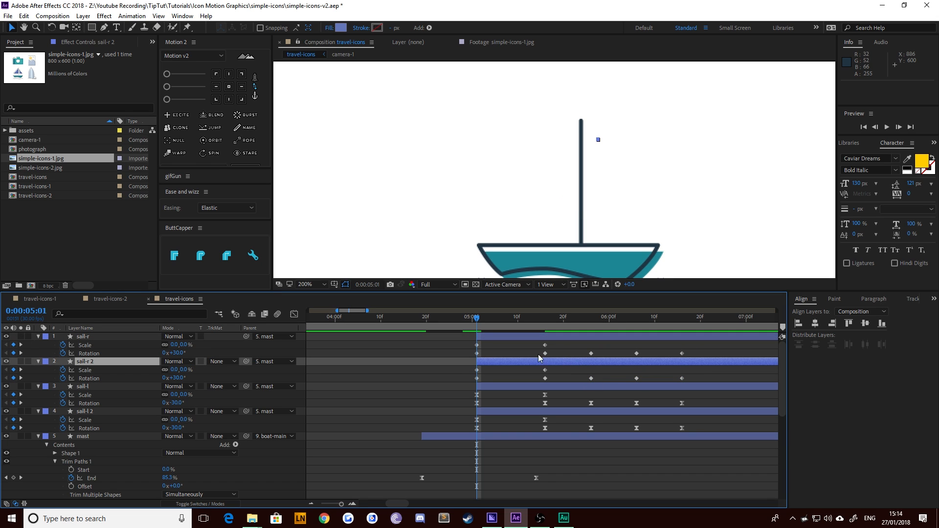
Step: Set Rotation to 15° at 0:00:05:26 for both sail-r 2 and sail-r
key(space)
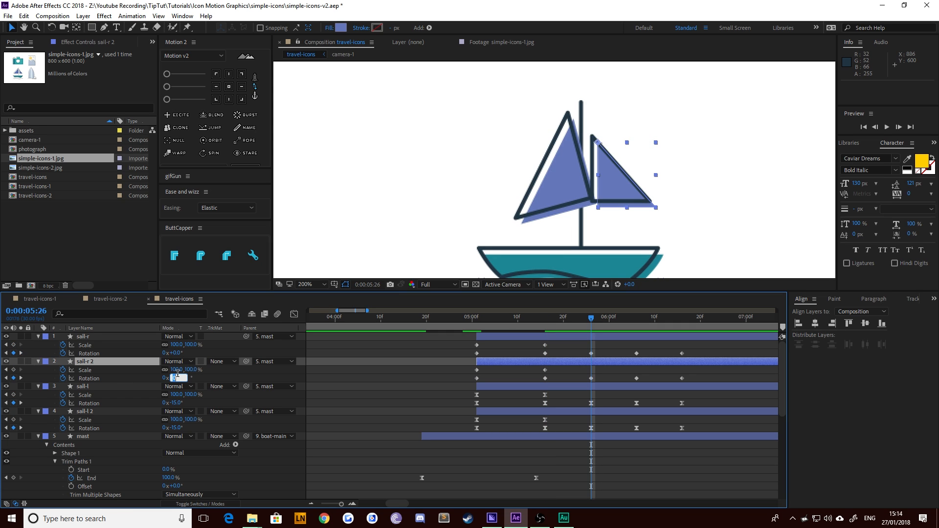
click(178, 375)
text(15)
key(Return)
click(175, 352)
text(1)
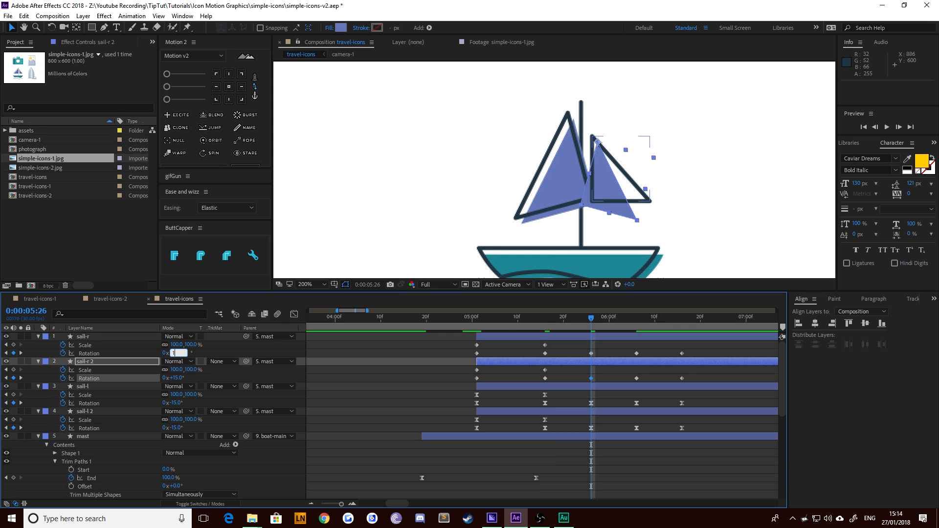
key(Return)
Step: Set the Rotation of sail-r and sail-r 2 together to -7° at 0:00:06:06
click(636, 319)
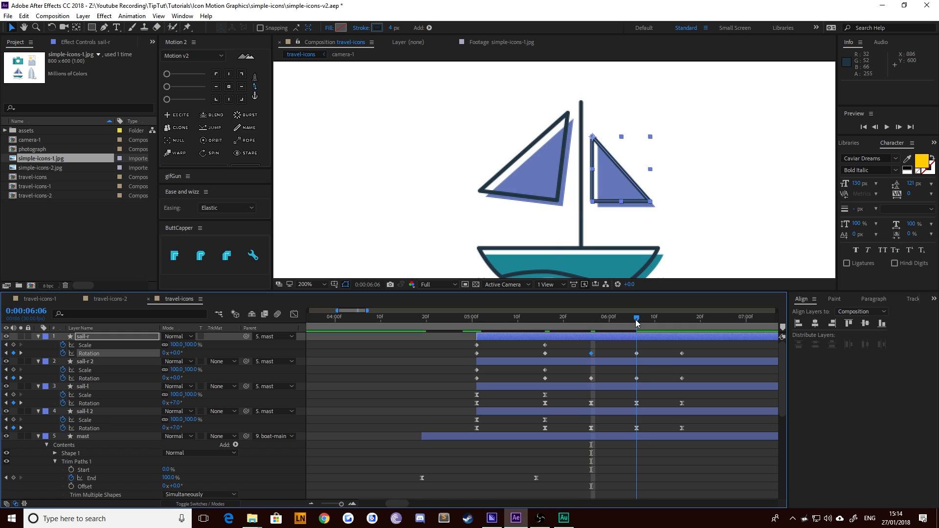
click(86, 361)
ctrl+click(89, 339)
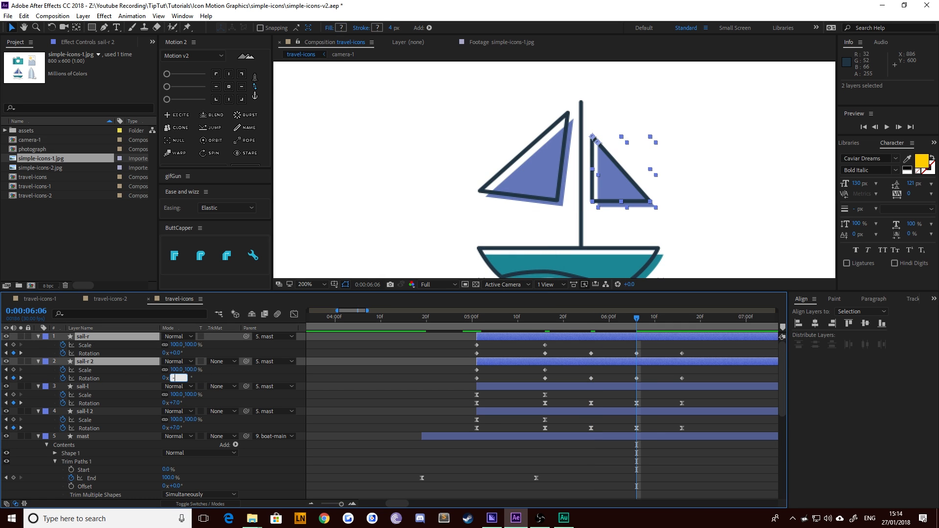
key(Return)
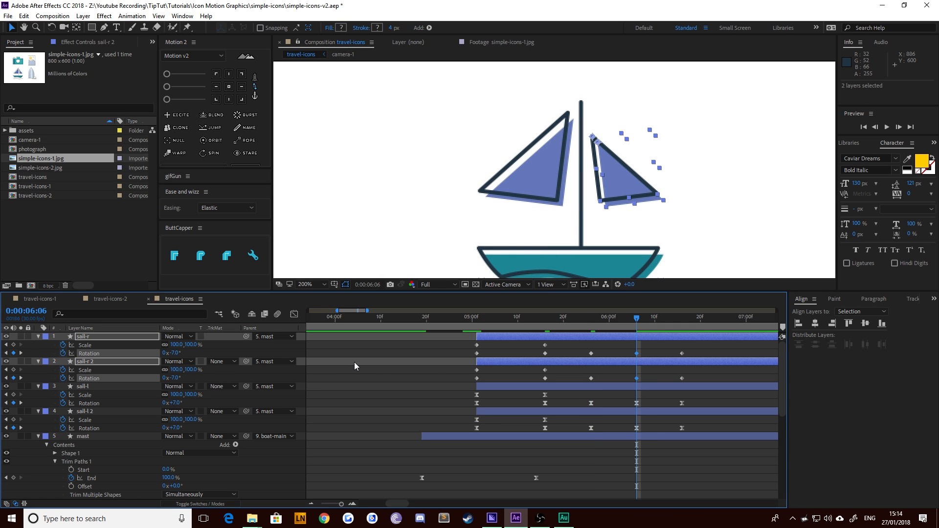
Step: Set the Rotation of sail-r and sail-r 2 to -20° at 0:00:05:16
click(20, 353)
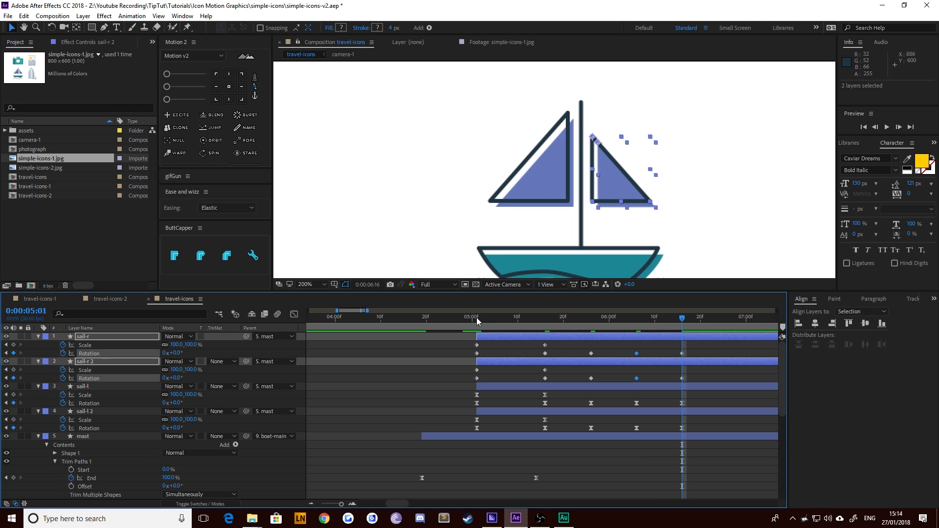
drag(477, 318, 545, 325)
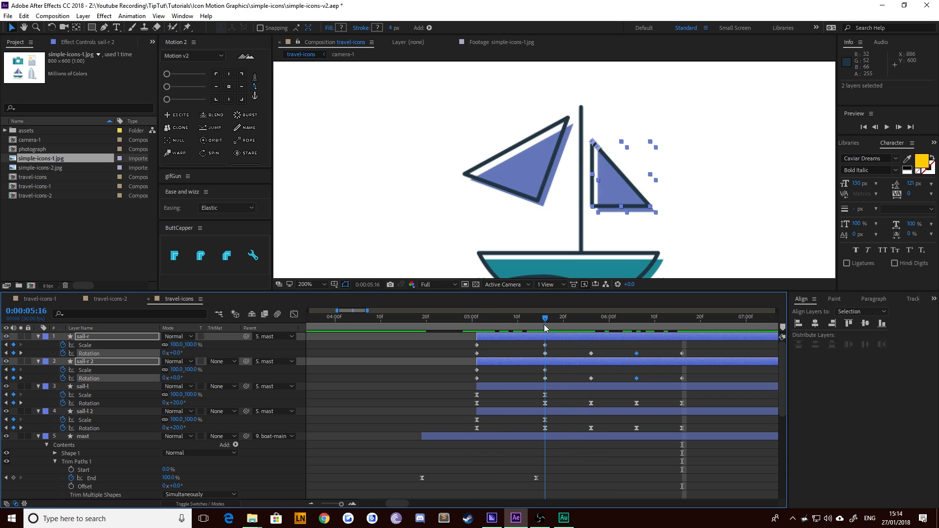
click(175, 378)
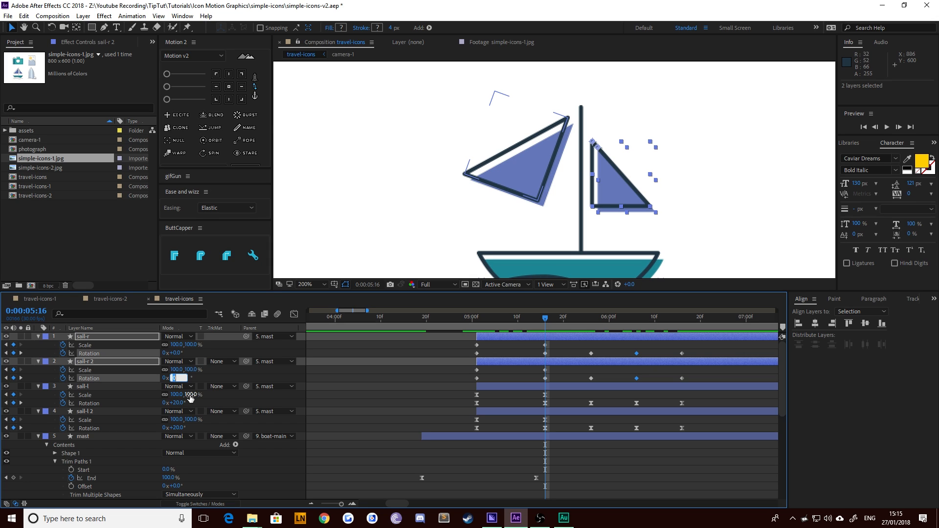
text(-20)
key(Return)
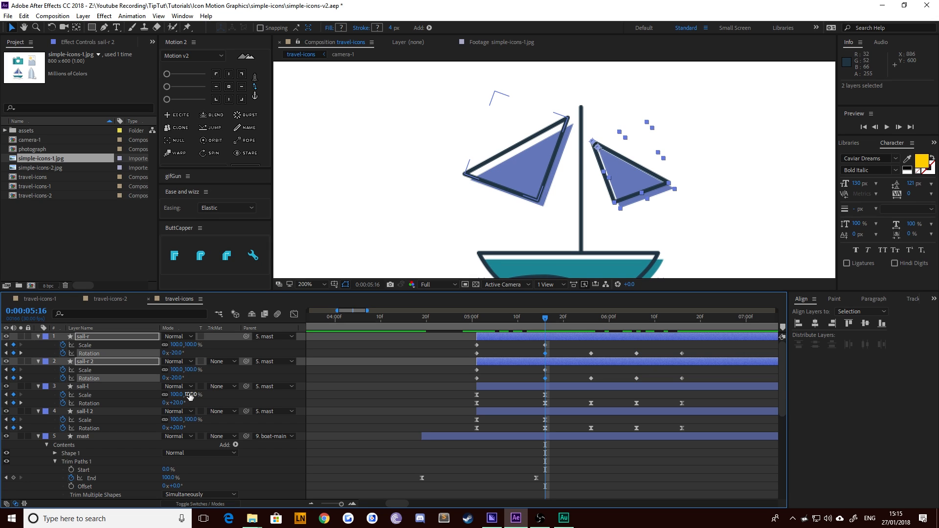
Step: Apply Easy Ease to all Scale and Rotation keyframes of sail-r and sail-r 2, and extend the incoming ease at 0:00:05:16 to 100% influence
drag(592, 321, 654, 323)
click(687, 321)
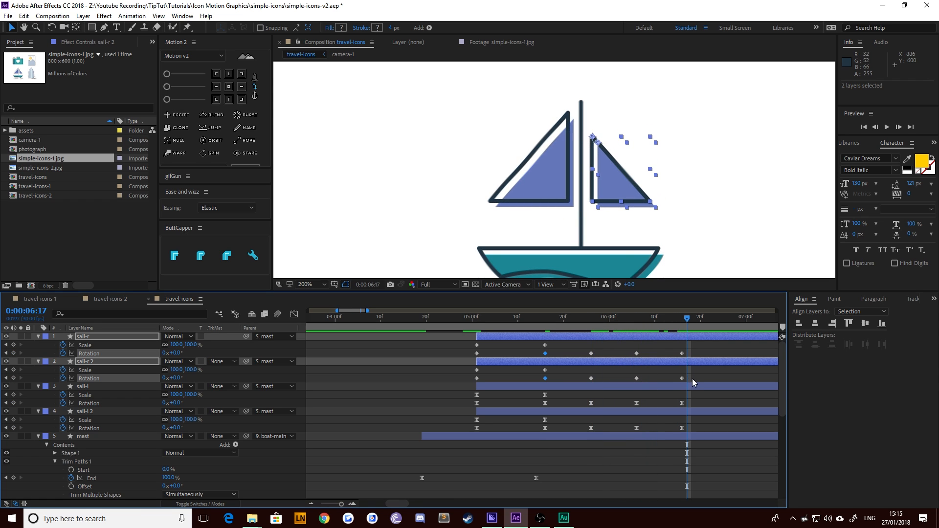
drag(693, 383, 460, 341)
key(F9)
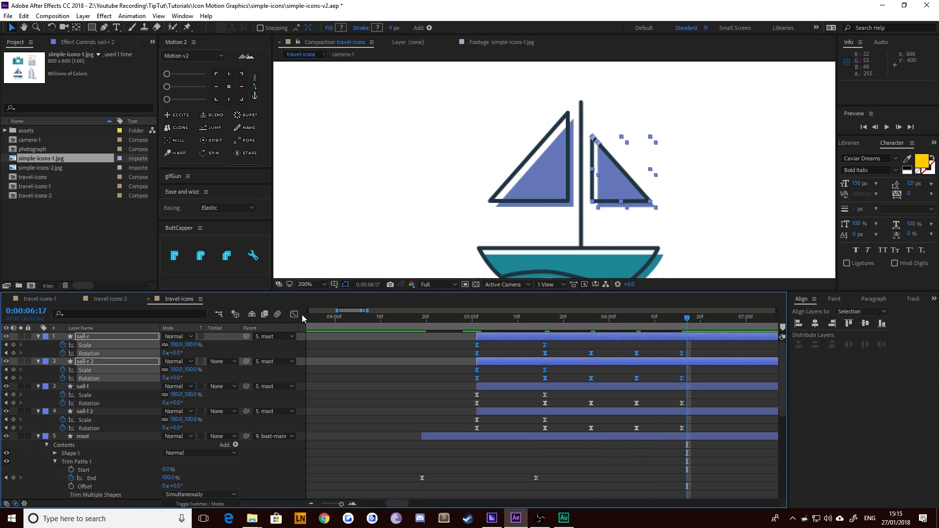
click(294, 314)
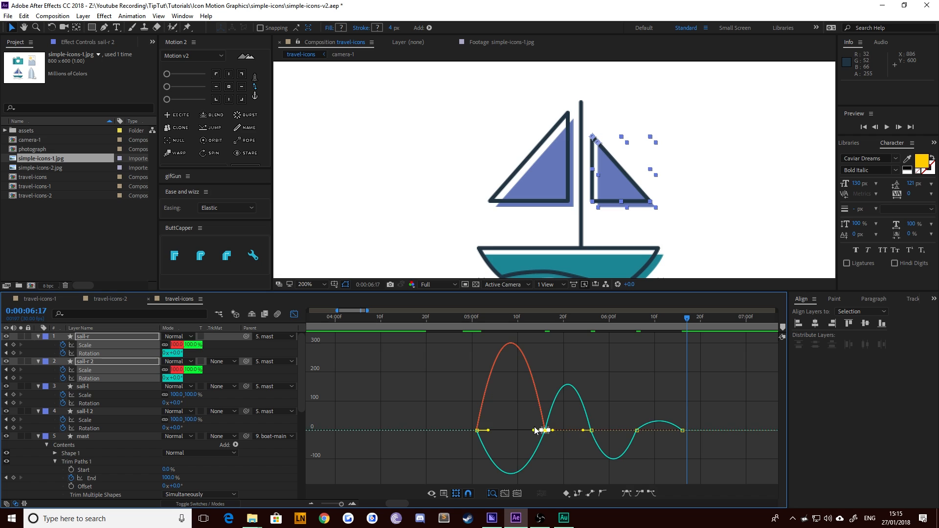
drag(528, 430, 485, 431)
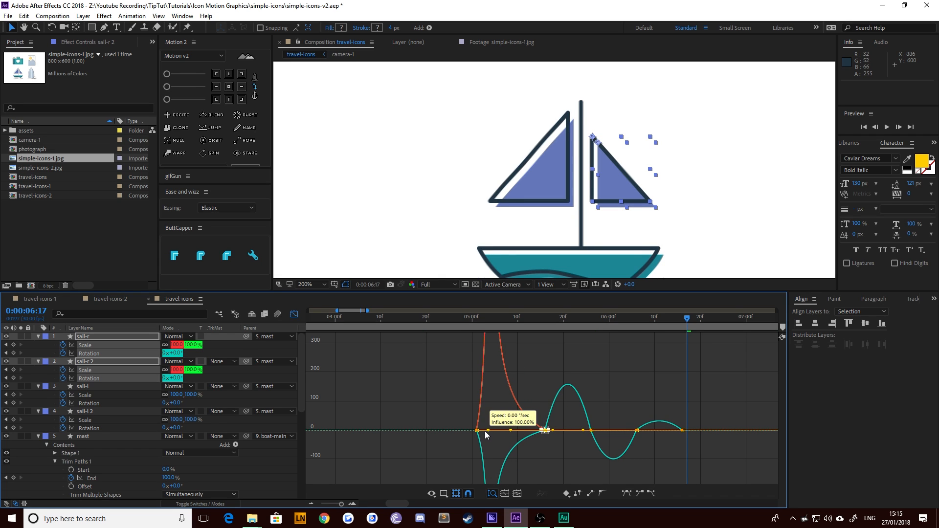
click(294, 315)
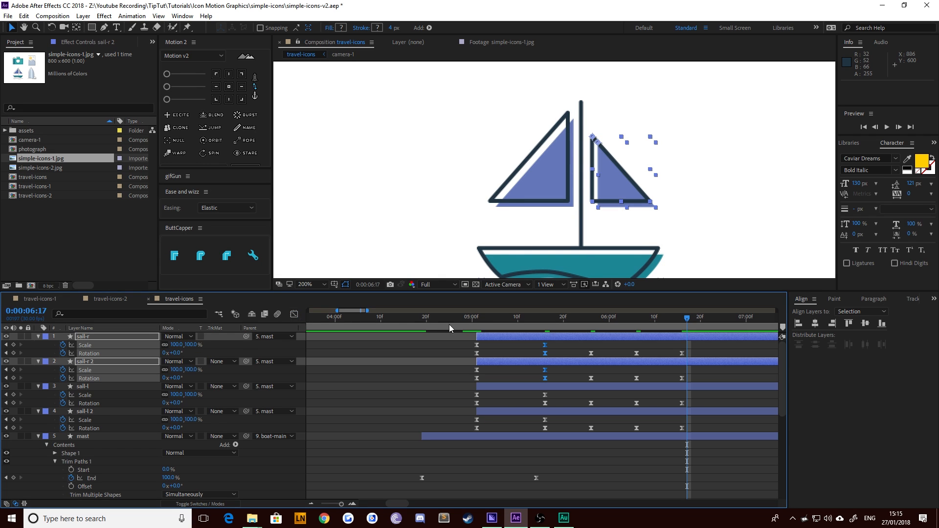
Step: Preview the sails' animation, and delay the sail-r and sail-r 2 layers to start at 0:00:05:04
click(476, 327)
key(space)
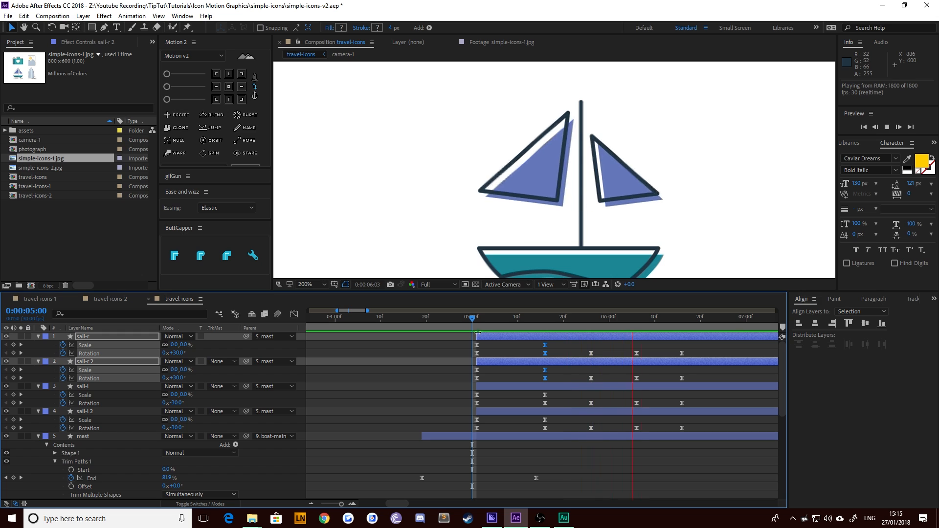
click(477, 319)
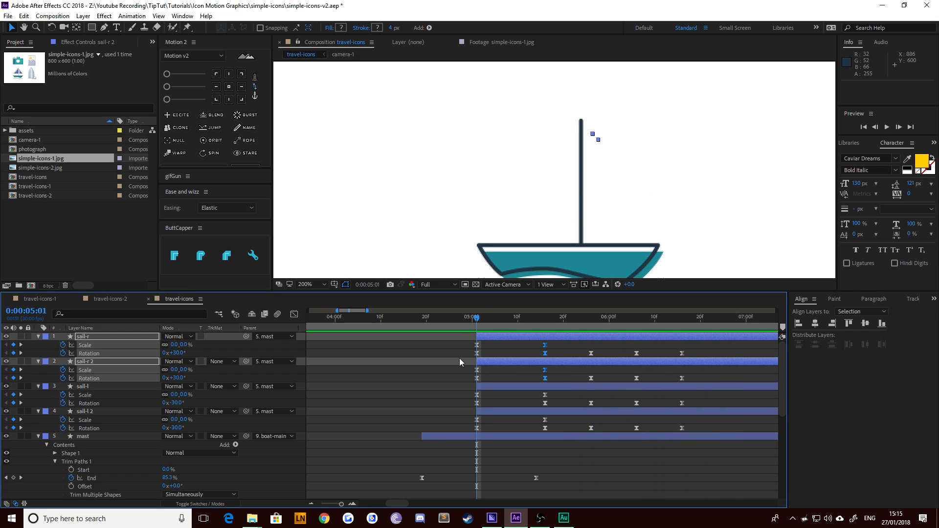
key(Page_Down)
key(Page_Down)
key(Page_Down)
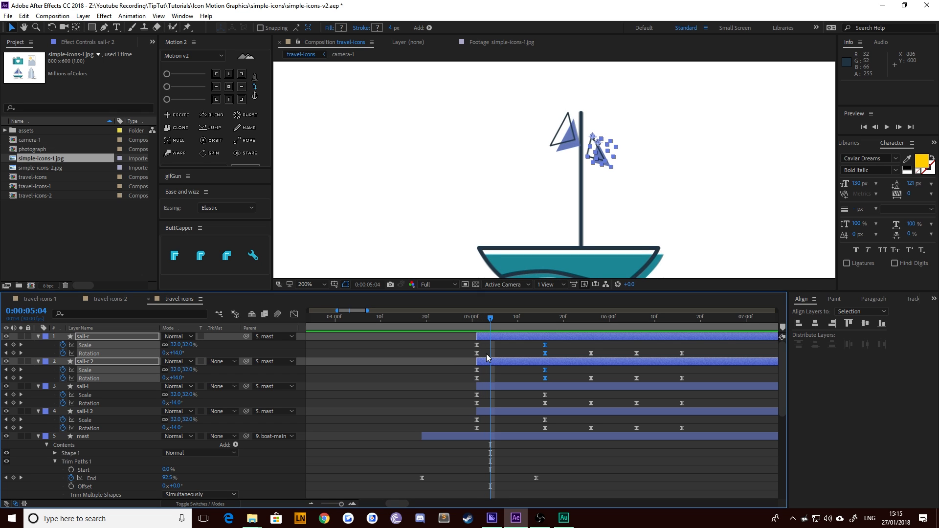
key(bracketleft)
Step: Preview the staggered sail animation up close and with the whole composition in view
click(466, 316)
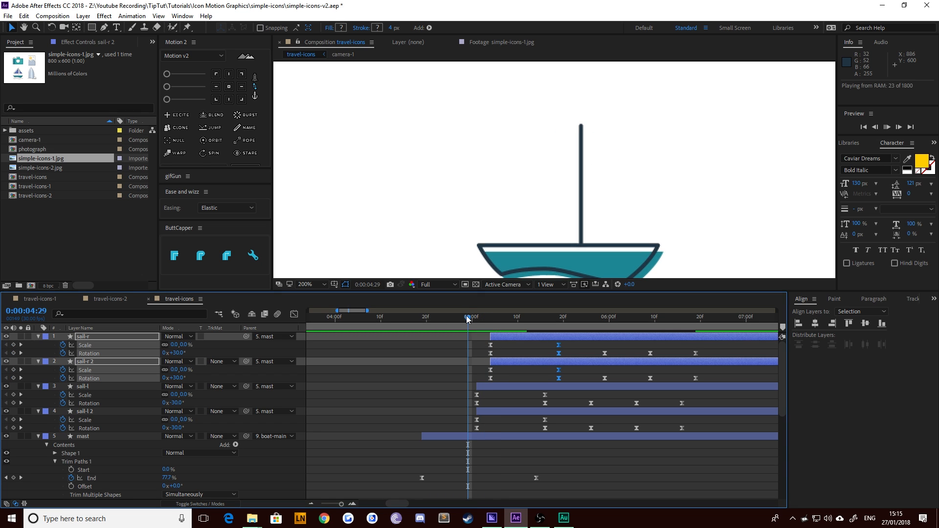
key(space)
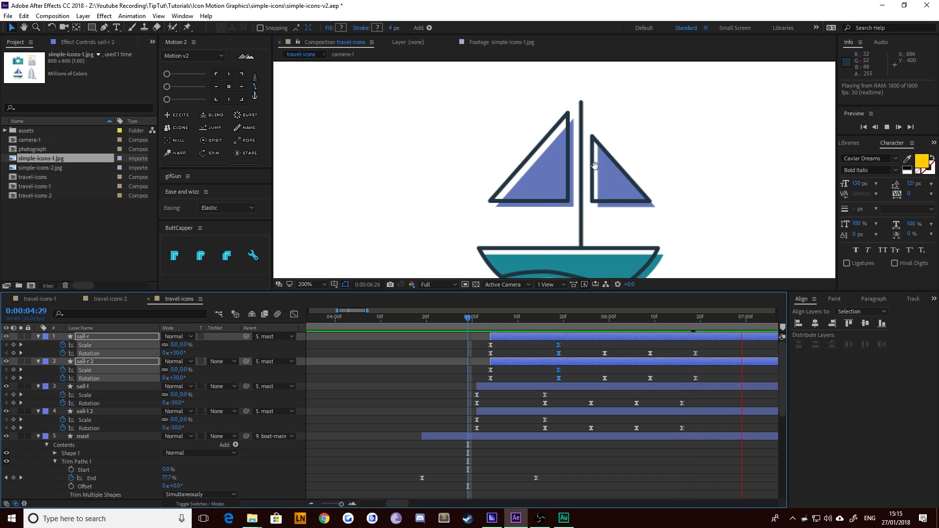
key(space)
scroll(525, 208, down, 3)
click(478, 324)
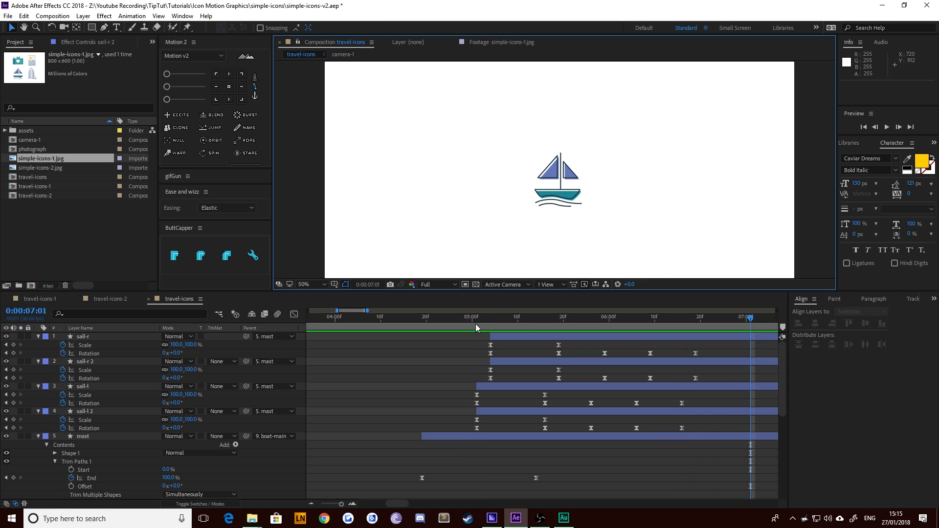
key(space)
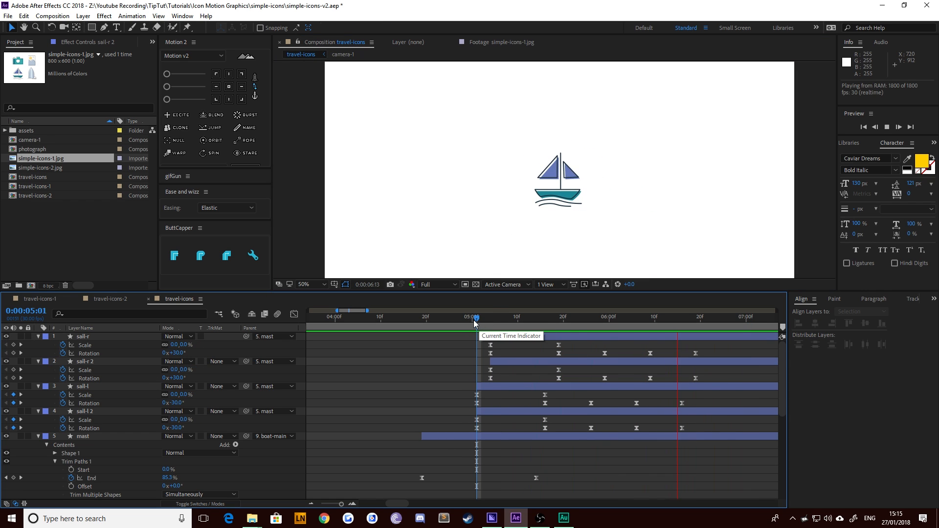
key(space)
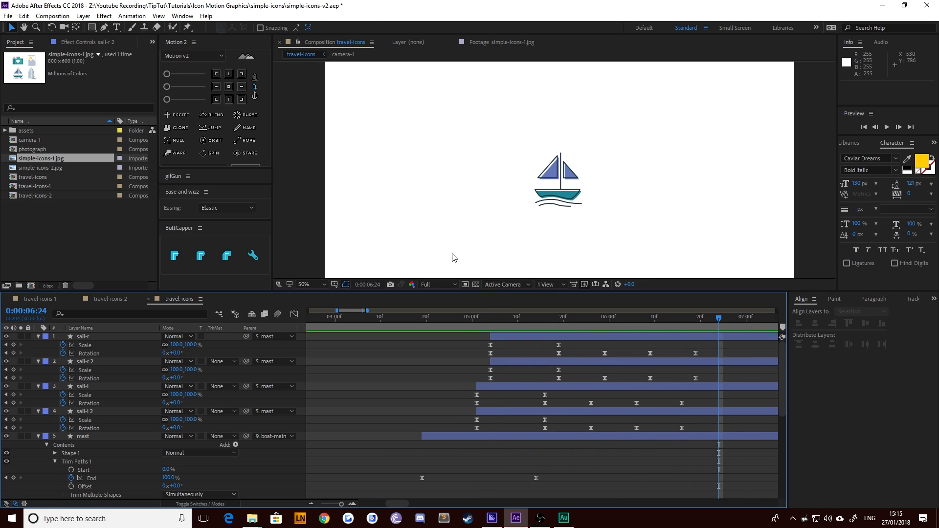
Step: Scrub through the travel-icons-1 composition and the sailboat animation in travel-icons to compare them
click(52, 300)
drag(537, 321, 631, 326)
click(180, 299)
drag(483, 318, 723, 321)
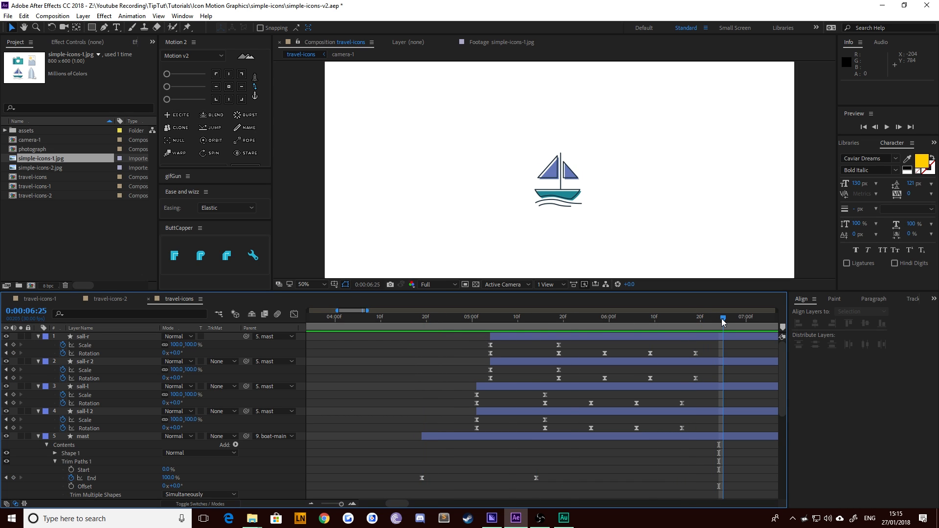
Step: Draw an open three-point wavy curve across the upper part of both sails with the Pen tool as a new shape layer
scroll(505, 182, up, 2)
drag(516, 176, 488, 192)
key(g)
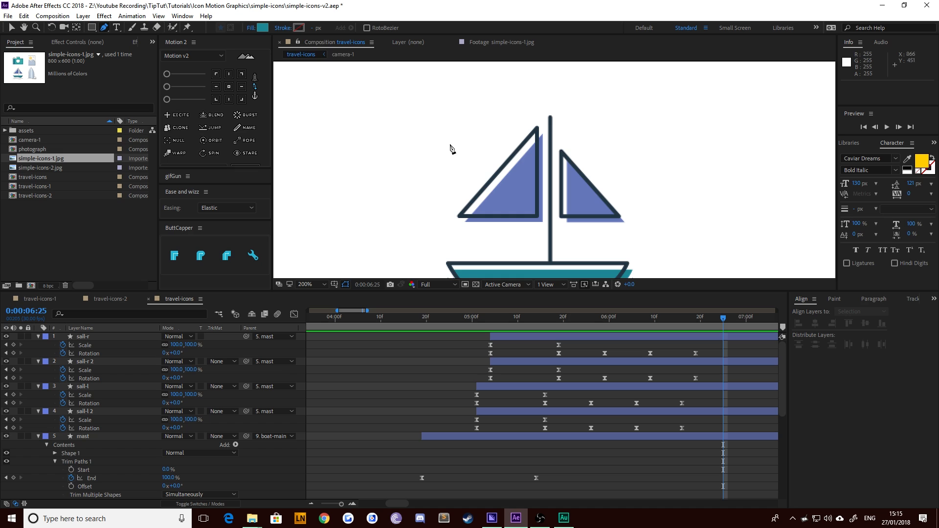
click(445, 144)
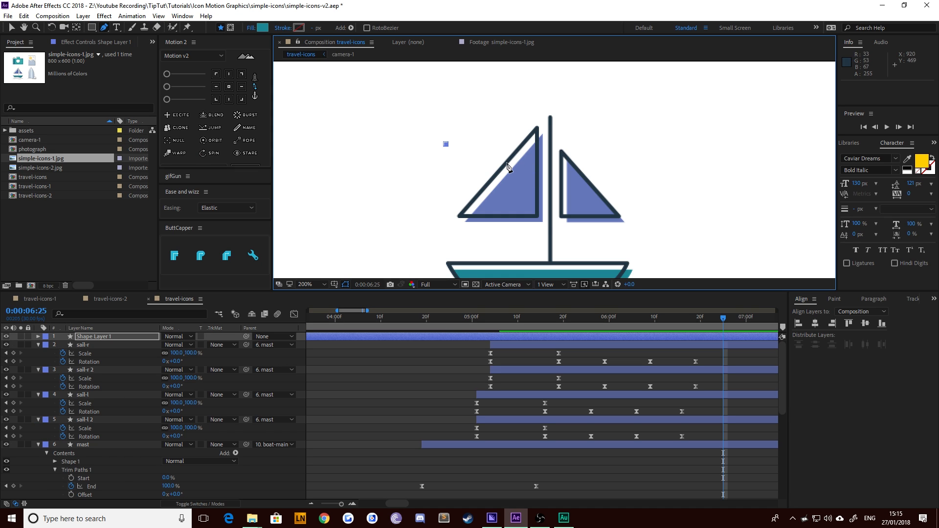
key(ctrl+z)
click(461, 141)
drag(517, 155, 551, 155)
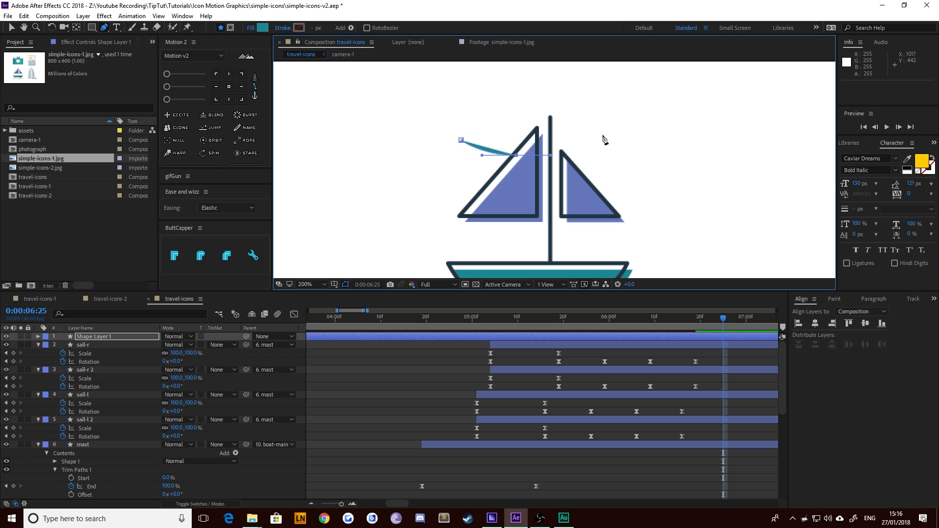
drag(603, 135, 647, 135)
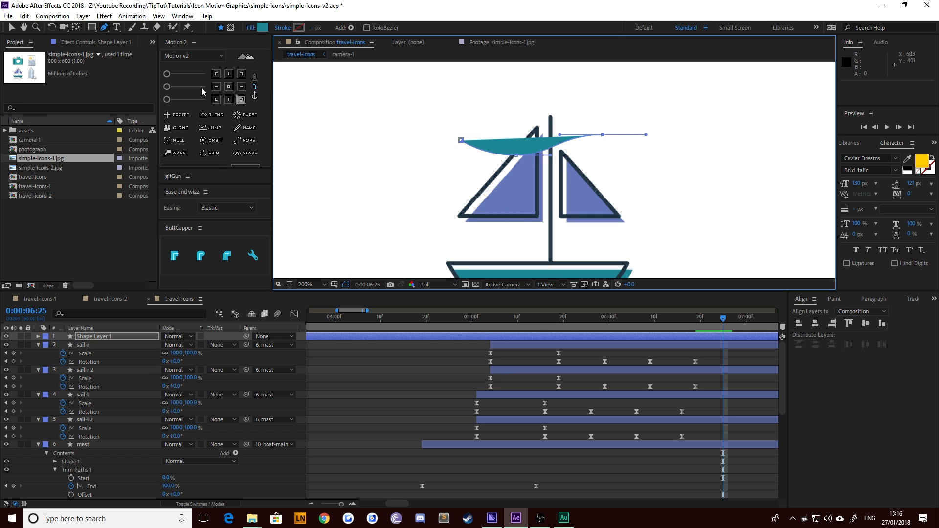
key(v)
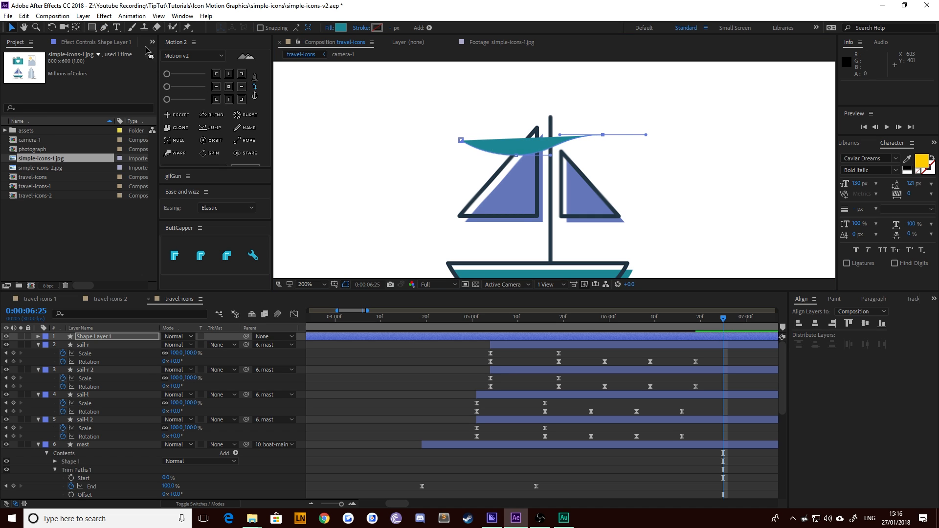
Step: Remove the wavy curve's fill and set its stroke colour to the teal sampled from the boat hull
alt+click(344, 29)
alt+click(343, 29)
alt+click(343, 29)
click(377, 29)
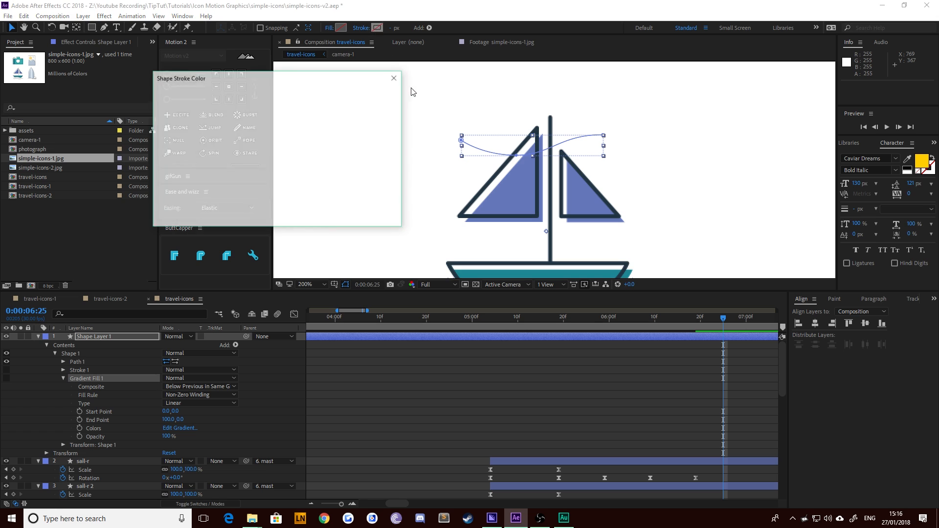
click(358, 144)
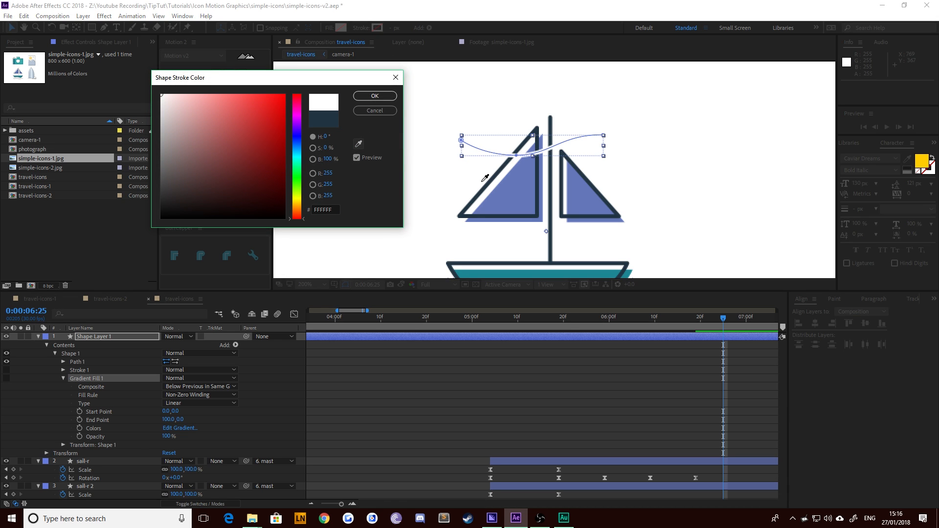
click(493, 275)
key(Return)
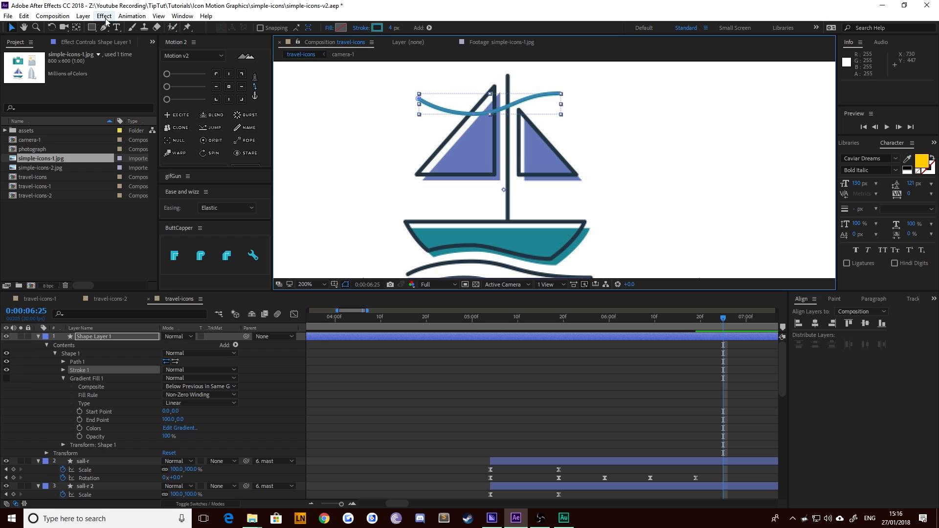
Step: Move the wavy line 8 px right and 16 px down, and give its stroke round caps
click(13, 27)
click(406, 156)
drag(474, 116, 481, 131)
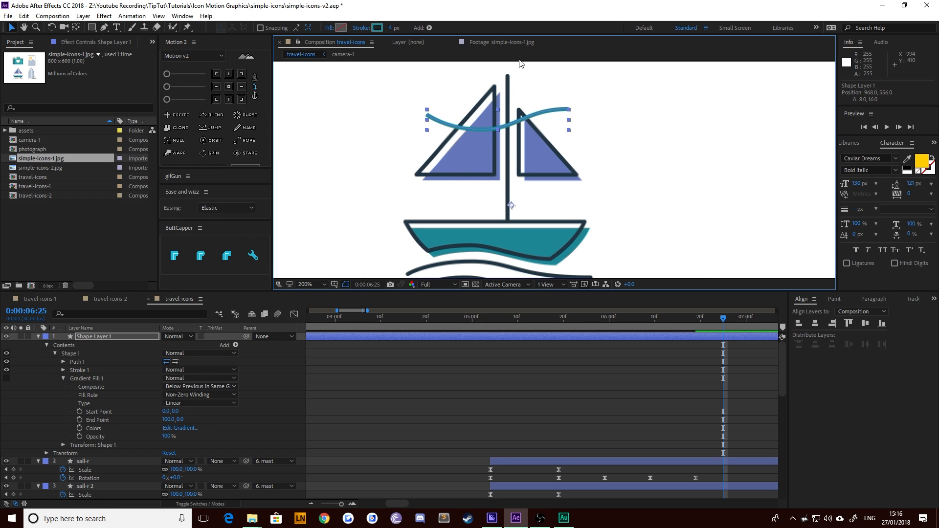
click(197, 262)
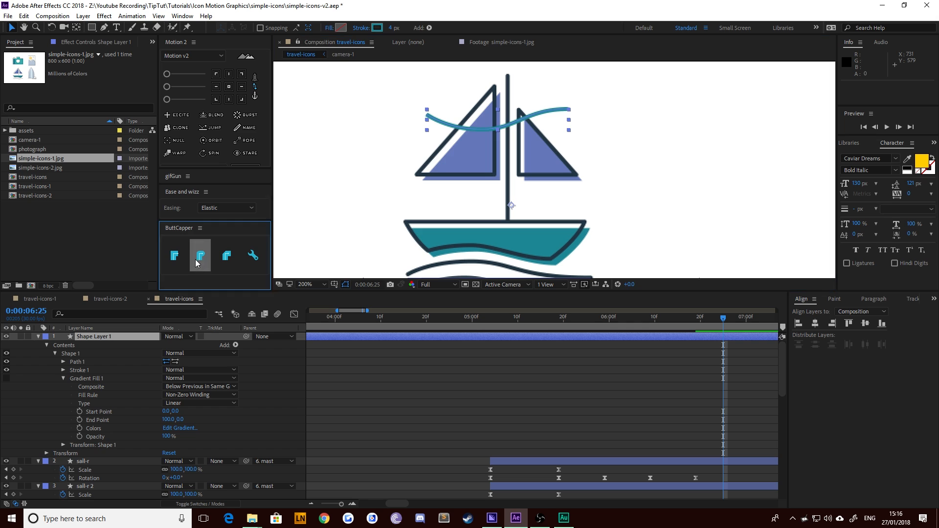
click(63, 370)
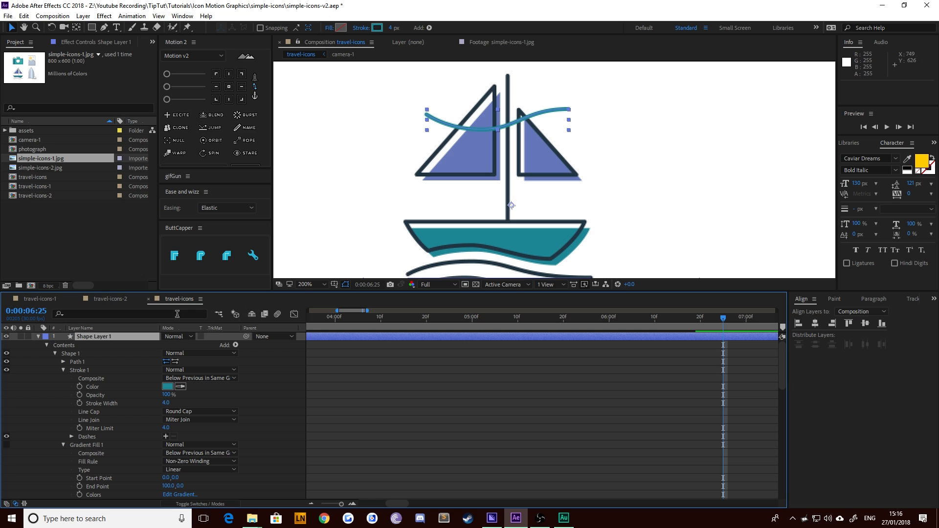
Step: Add Trim Paths to the wavy line and keyframe End from 0% at 0:00:06:25 to 100% at 0:00:07:25
click(236, 345)
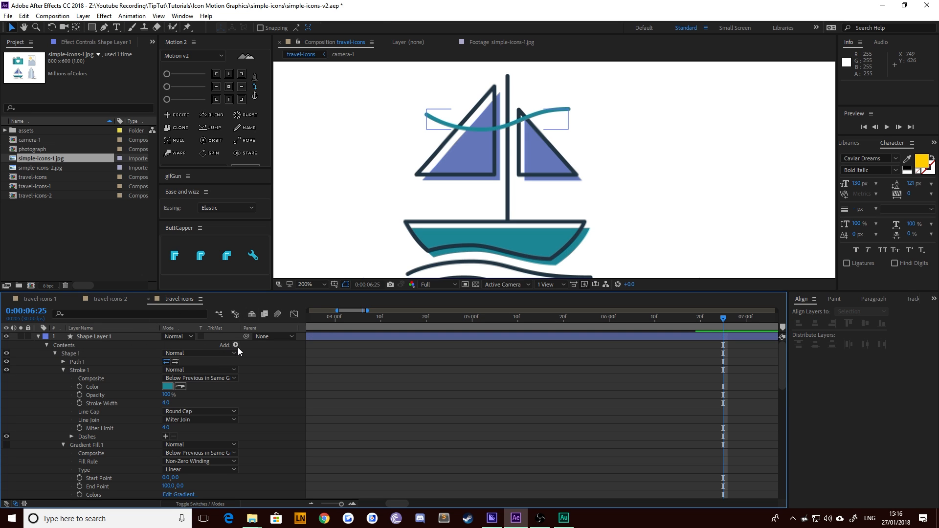
click(269, 291)
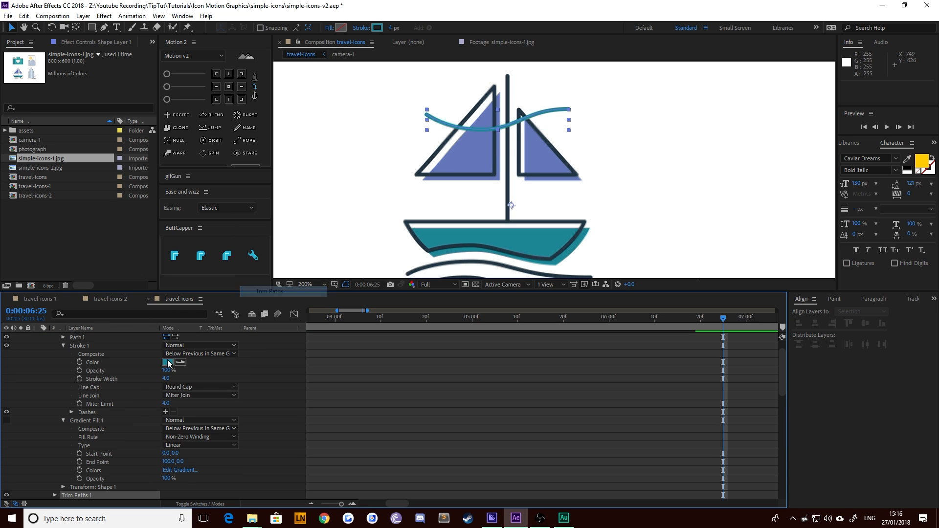
click(55, 495)
scroll(137, 443, down, 3)
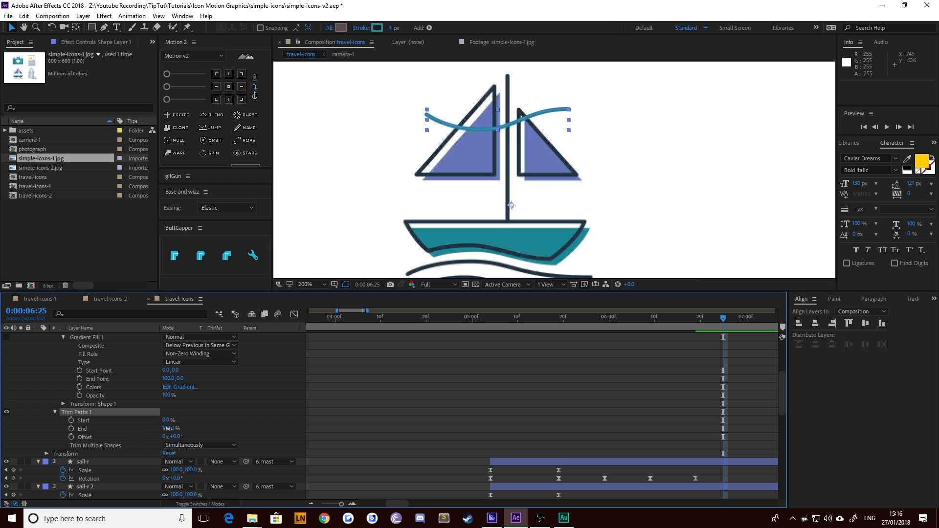
drag(168, 428, 115, 431)
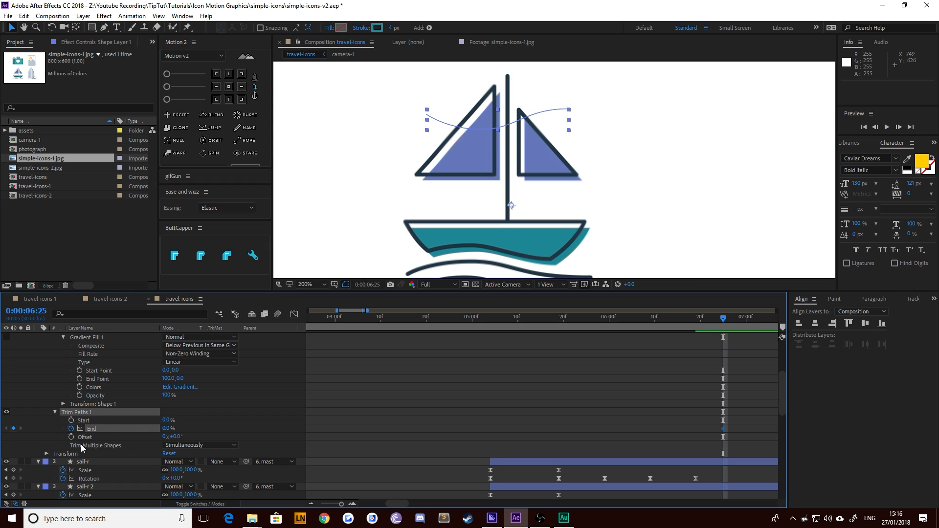
key(shift+Page_Down)
key(shift+Page_Down)
key(shift+Page_Down)
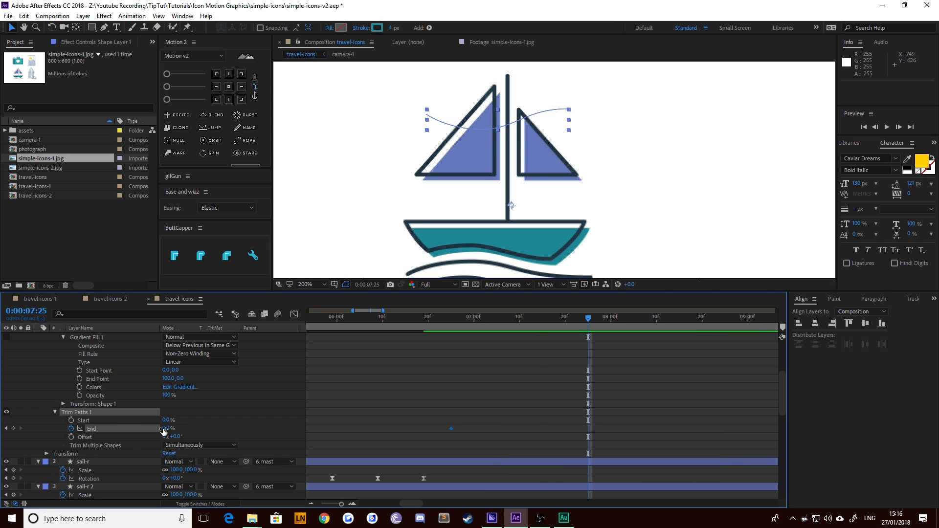
drag(164, 431, 328, 423)
Step: Apply Easy Ease to both End keyframes of the wavy line and lengthen the incoming ease at 0:00:07:25 in the speed graph
drag(667, 392, 439, 449)
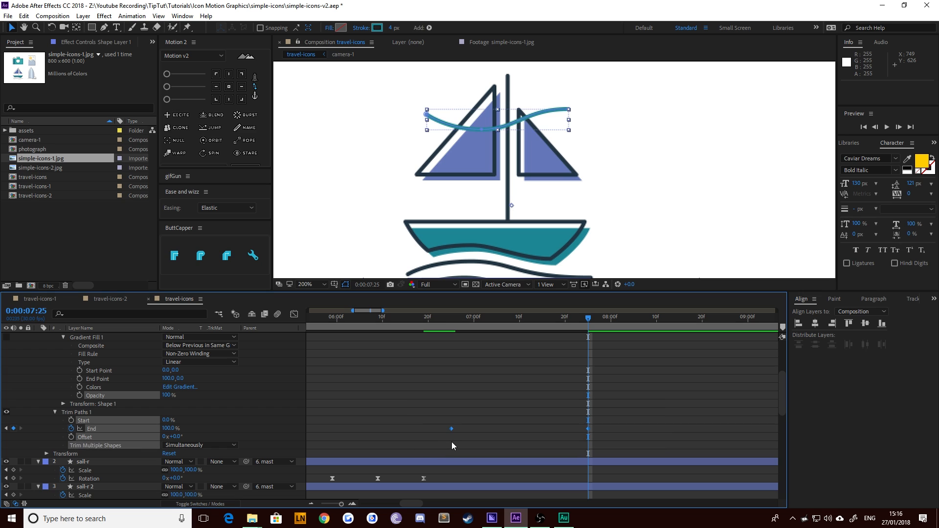
right_click(451, 429)
mouse_move(548, 418)
click(604, 453)
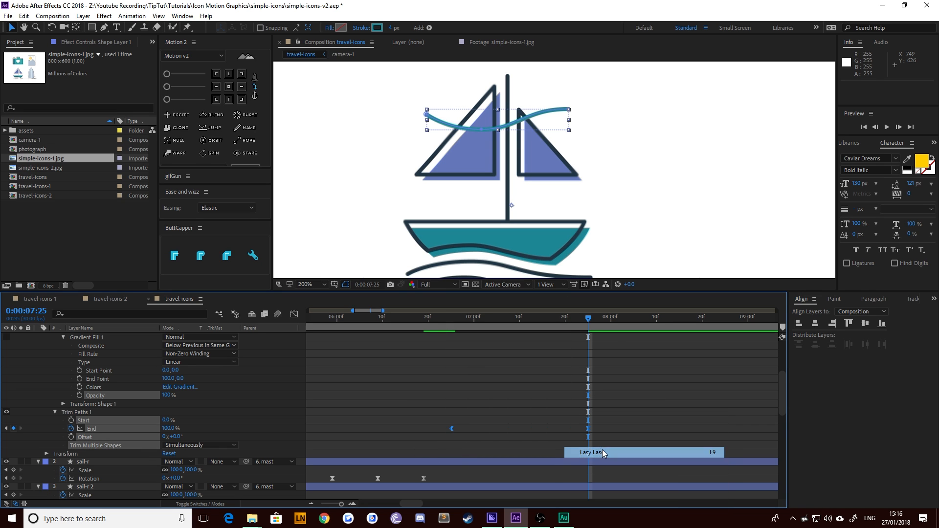
click(294, 314)
drag(632, 436, 436, 483)
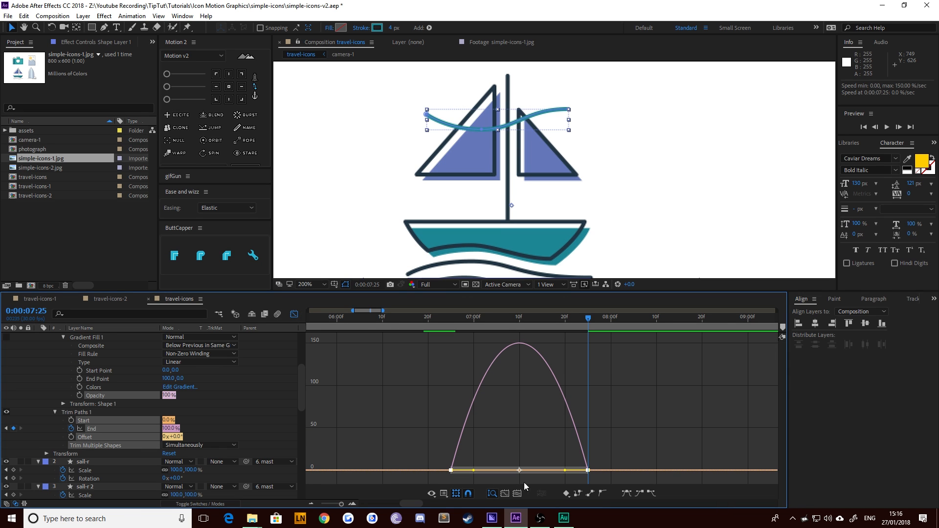
drag(565, 471, 498, 474)
click(294, 315)
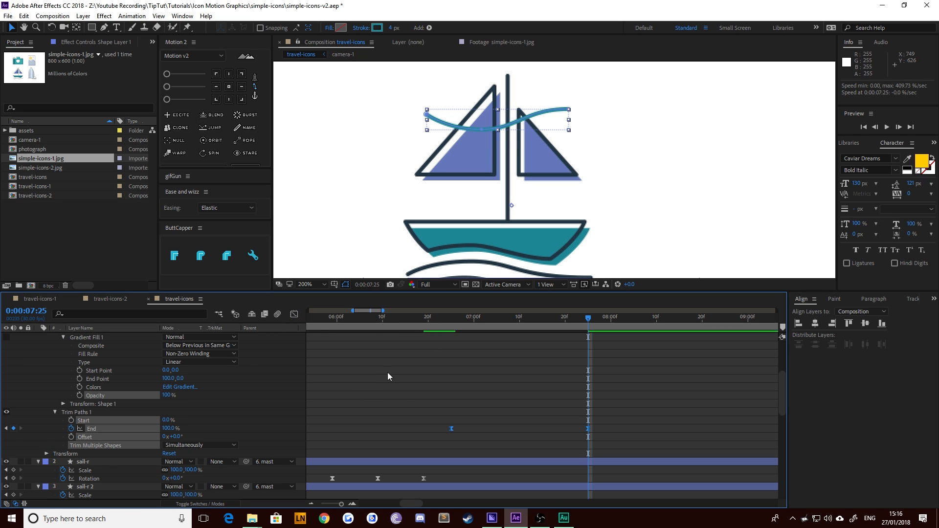
Step: Trim Shape Layer 1 to begin at its first End keyframe, shift it to start at 0:00:04:29, and scrub through the result
key(u)
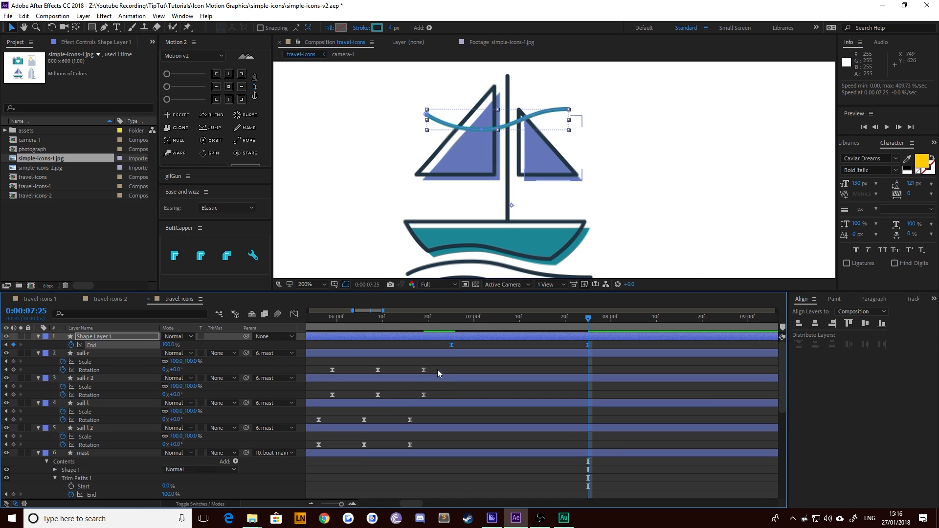
click(5, 345)
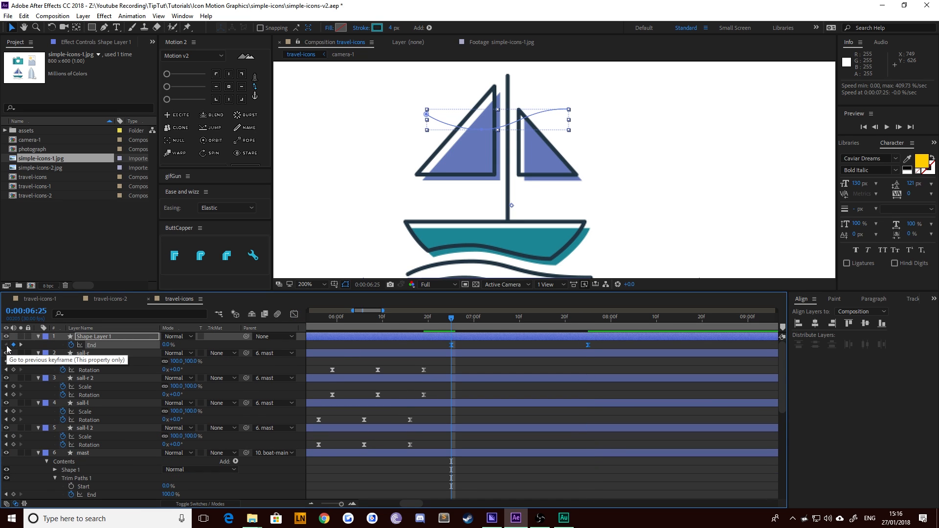
key(alt+bracketleft)
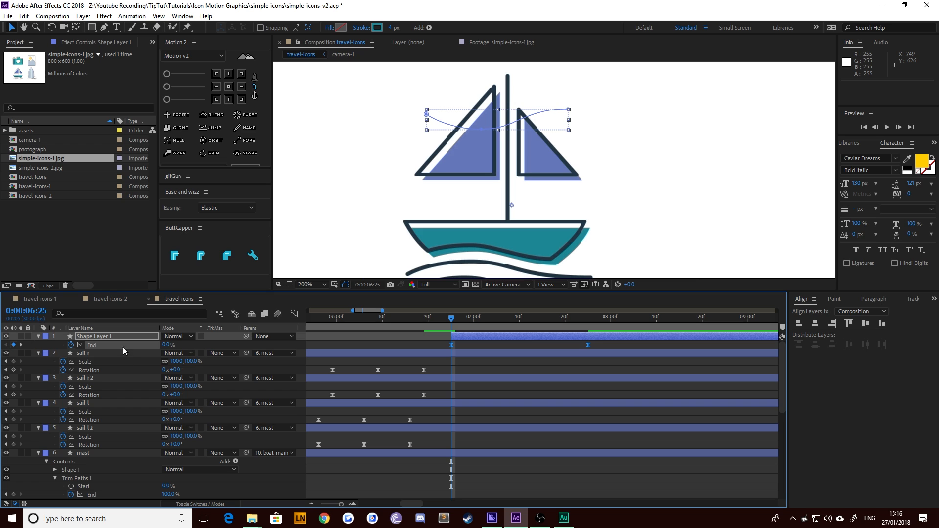
drag(408, 503, 399, 505)
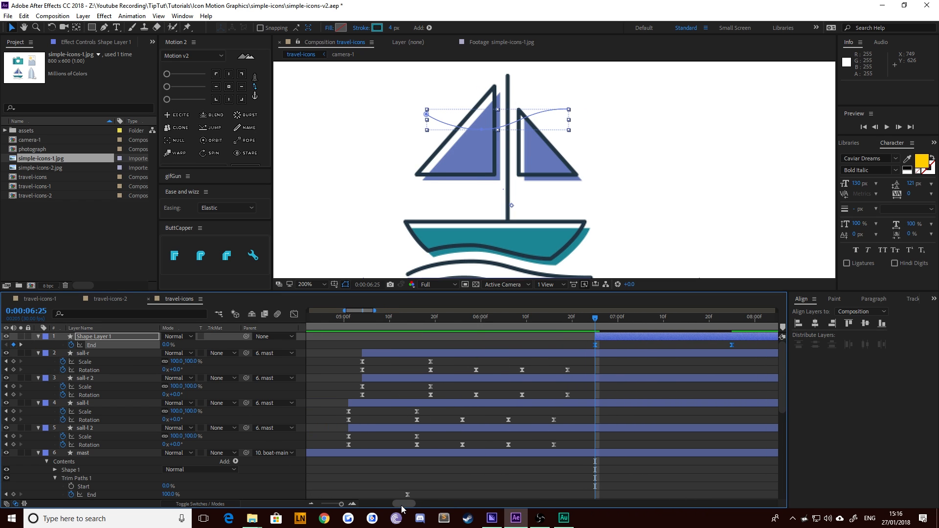
drag(354, 322, 572, 319)
scroll(471, 225, down, 1)
key(bracketleft)
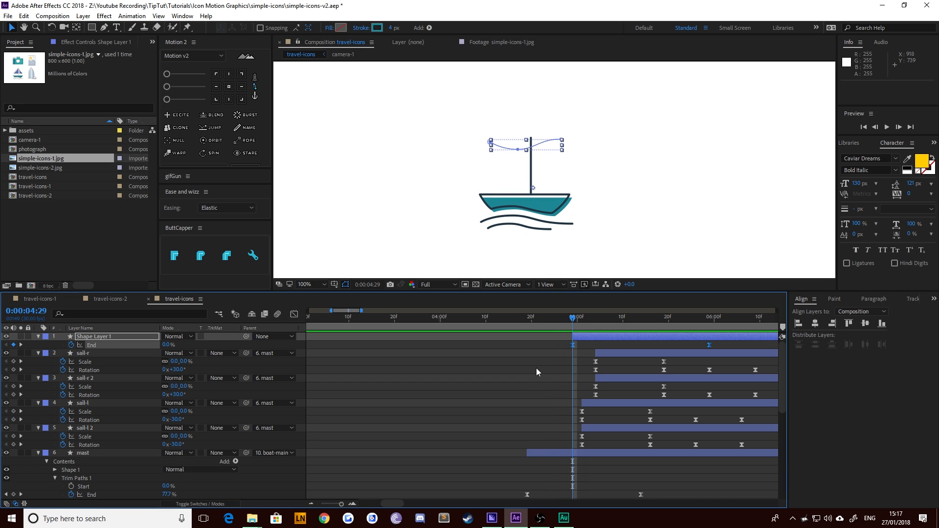
drag(573, 318, 697, 318)
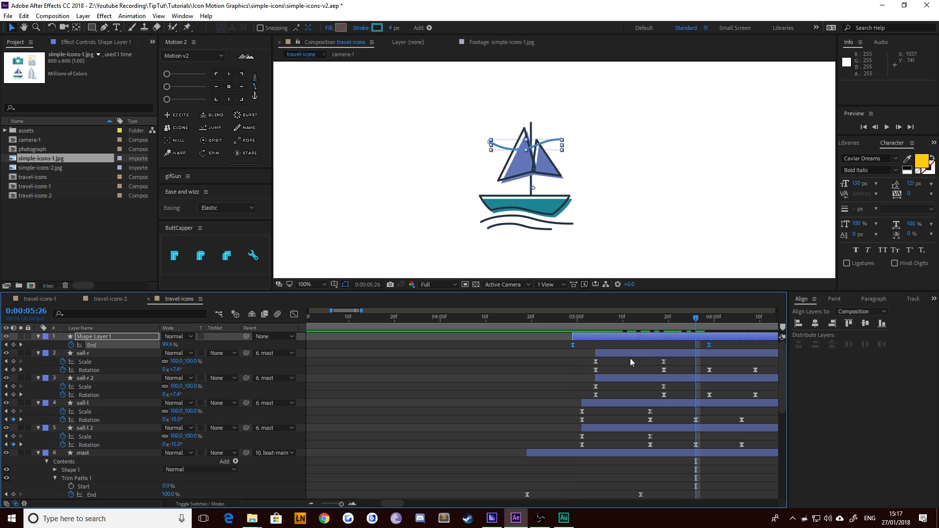
Step: Keyframe the wavy line's Trim Paths Start from 0% at 0:00:04:29 to 100% at 0:00:05:29, and keyframe Offset as well
click(572, 319)
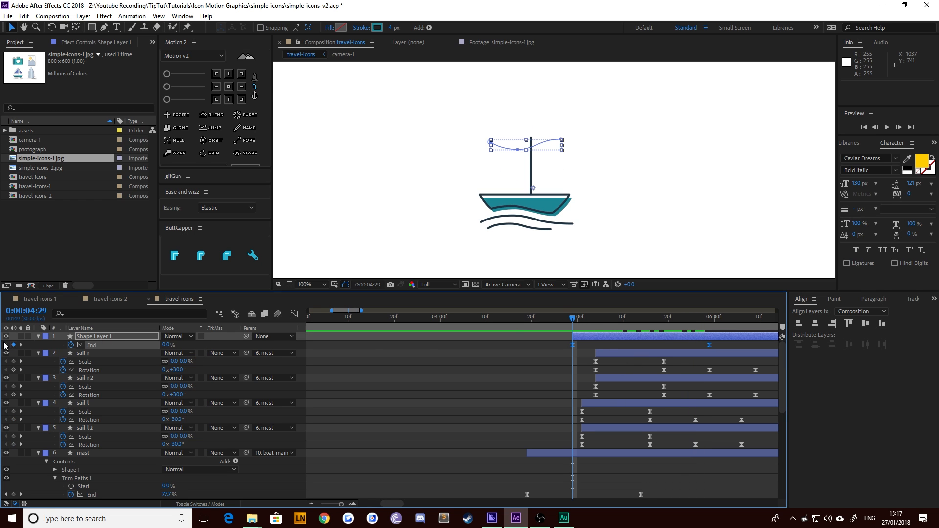
click(38, 337)
click(39, 338)
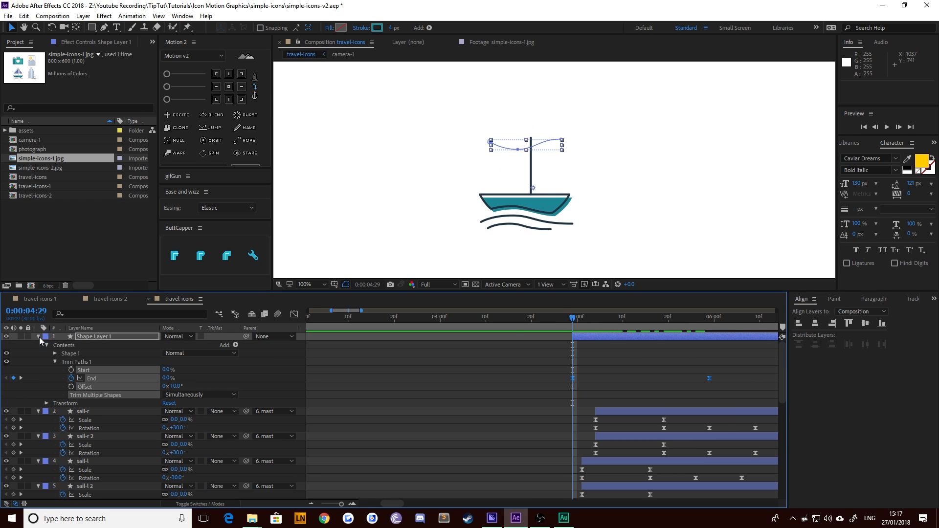
click(71, 370)
click(71, 387)
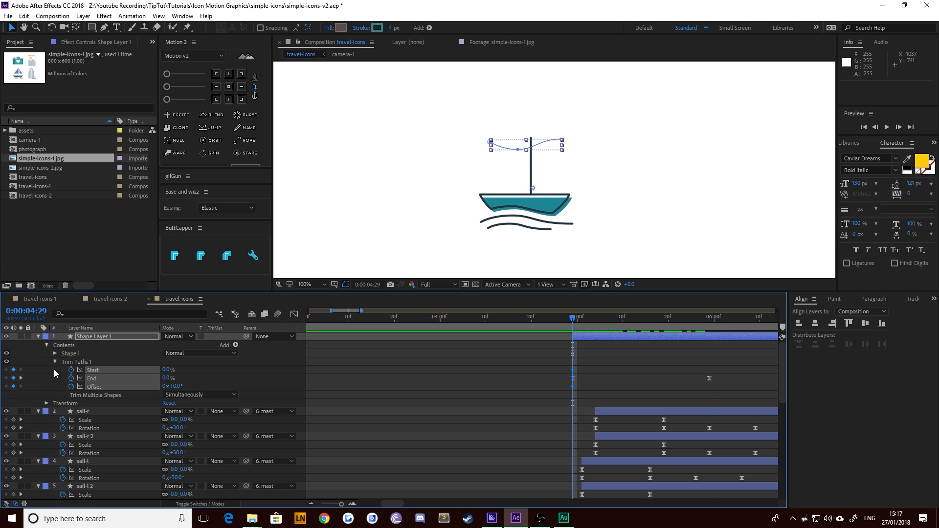
click(21, 379)
click(13, 370)
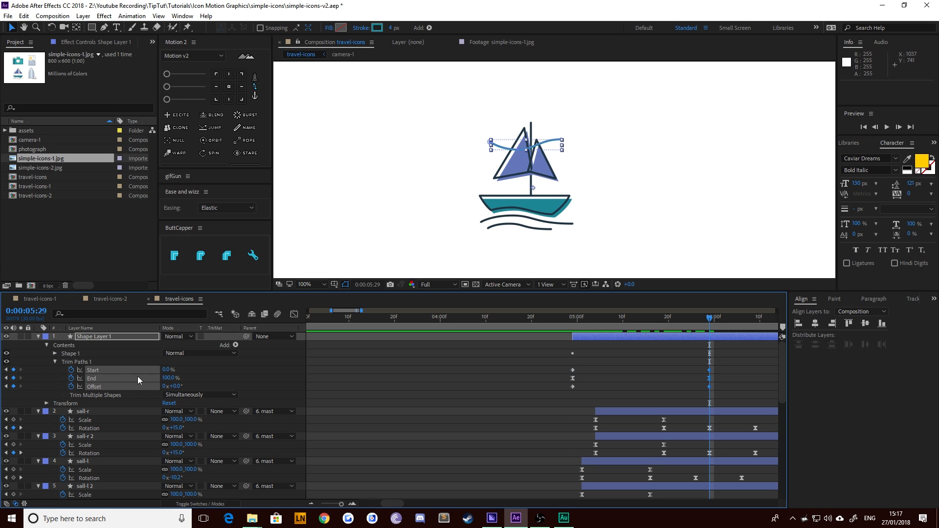
drag(166, 370, 293, 362)
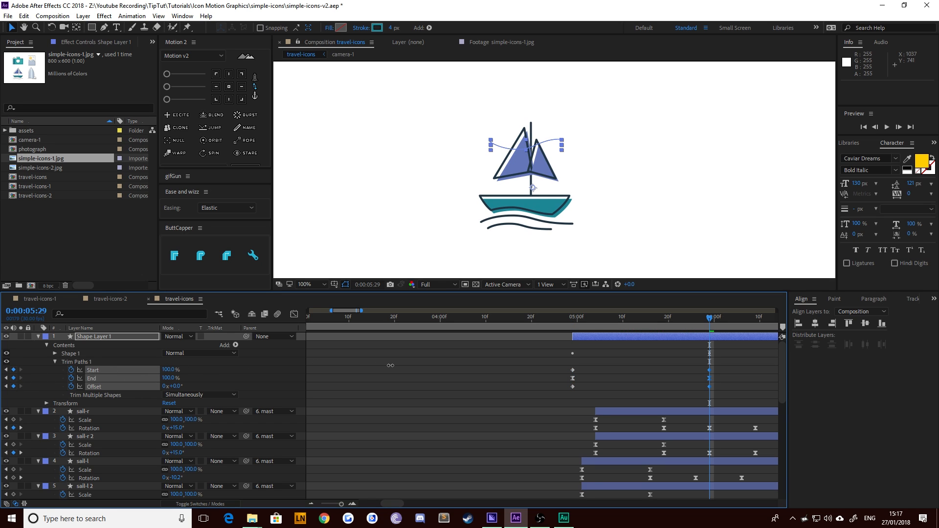
click(389, 371)
Step: Show only the animated properties of Shape Layer 1 and remove all Offset and Opacity keyframes
click(93, 337)
key(u)
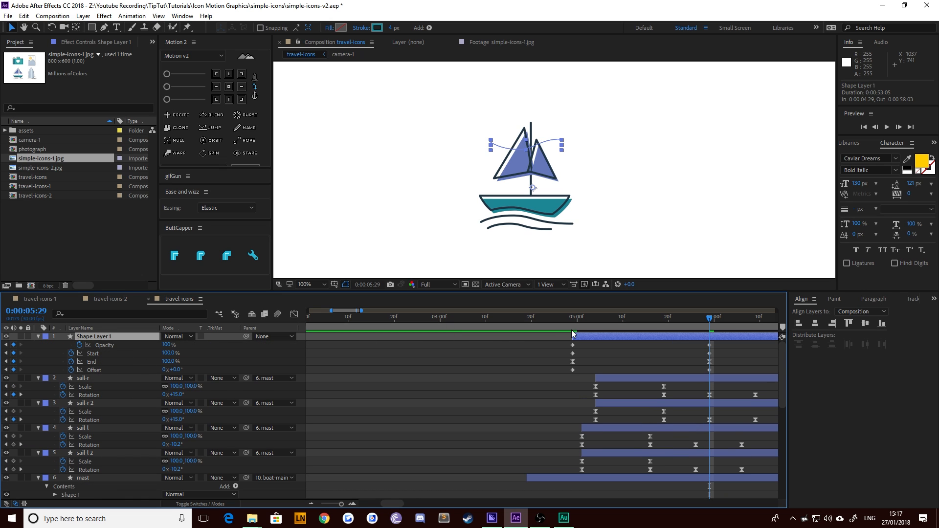
click(72, 370)
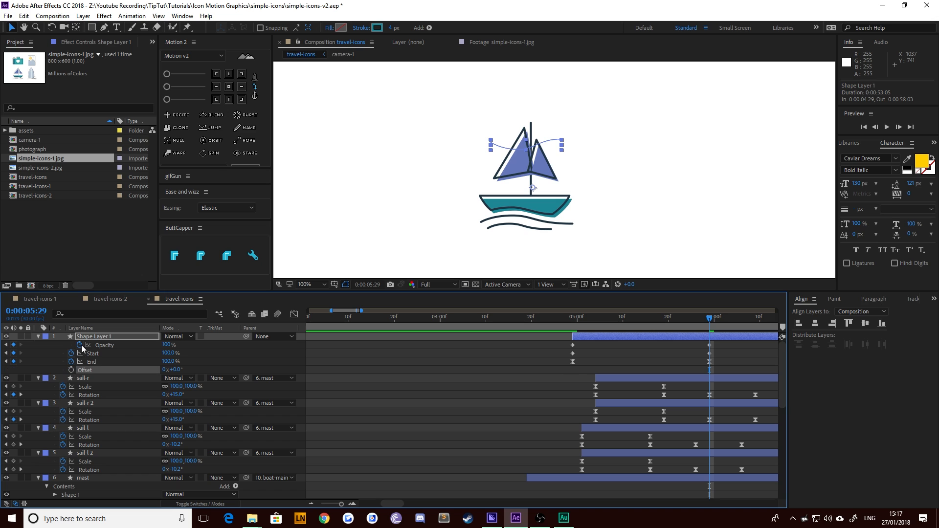
click(79, 345)
Step: Apply Easy Ease to the wavy line's Start and End keyframes and lengthen the incoming ease at 0:00:05:29 in the speed graph
drag(557, 349, 709, 367)
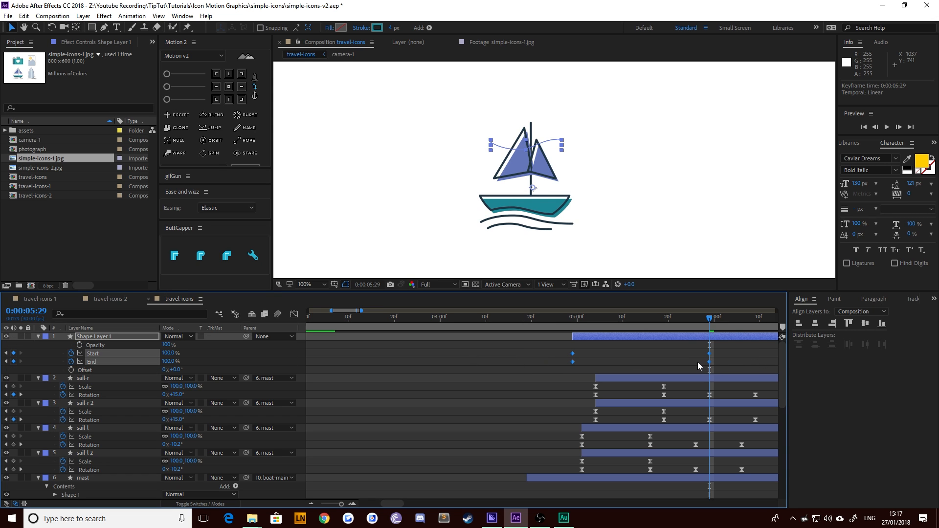
key(F9)
click(294, 315)
drag(639, 420, 751, 470)
drag(688, 474, 641, 472)
click(294, 314)
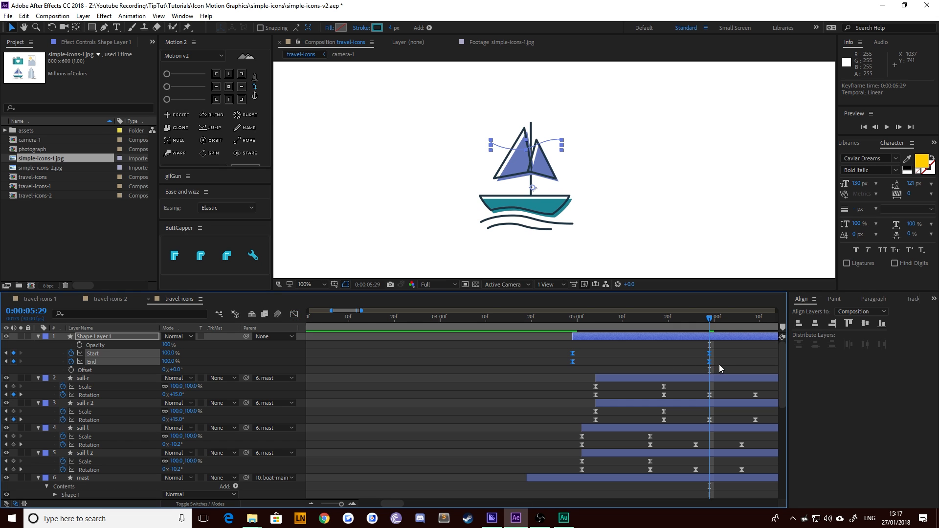
Step: Delay both End keyframes of Shape Layer 1 by three frames so they trail the Start keyframes, and scrub through the result
drag(720, 365, 548, 377)
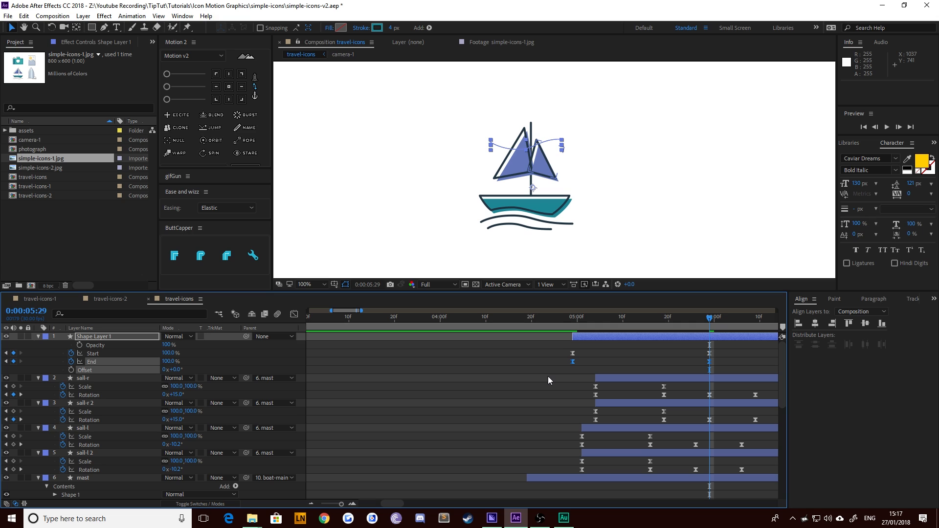
key(alt+Page_Down)
key(alt+Page_Down)
key(alt+Page_Down)
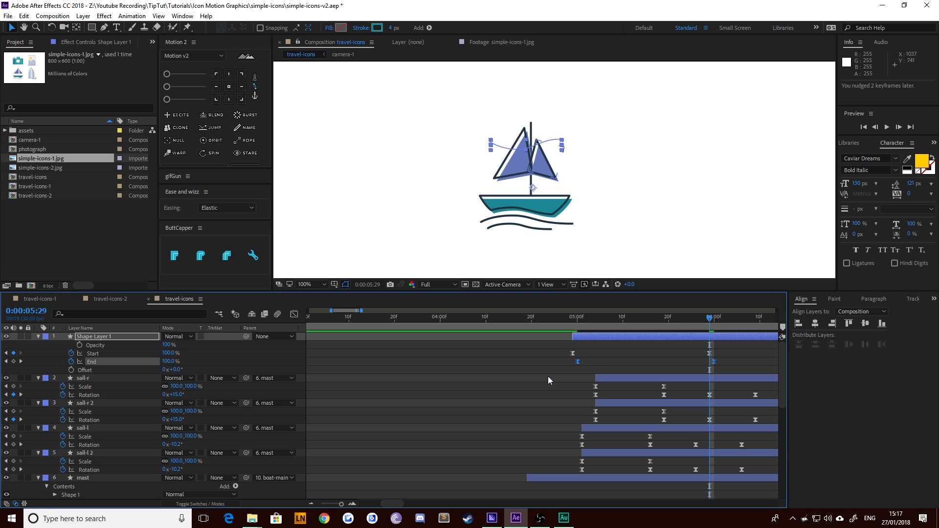
drag(573, 318, 664, 327)
Step: Duplicate Shape Layer 1 and shift the copy to start at 0:00:05:02
click(582, 340)
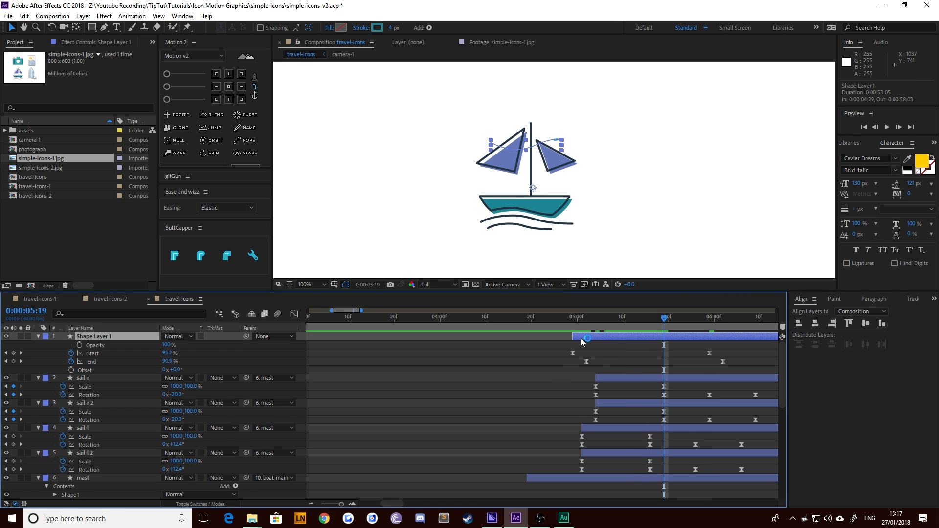
key(ctrl+d)
click(574, 322)
key(Page_Down)
key(Page_Down)
key(Page_Down)
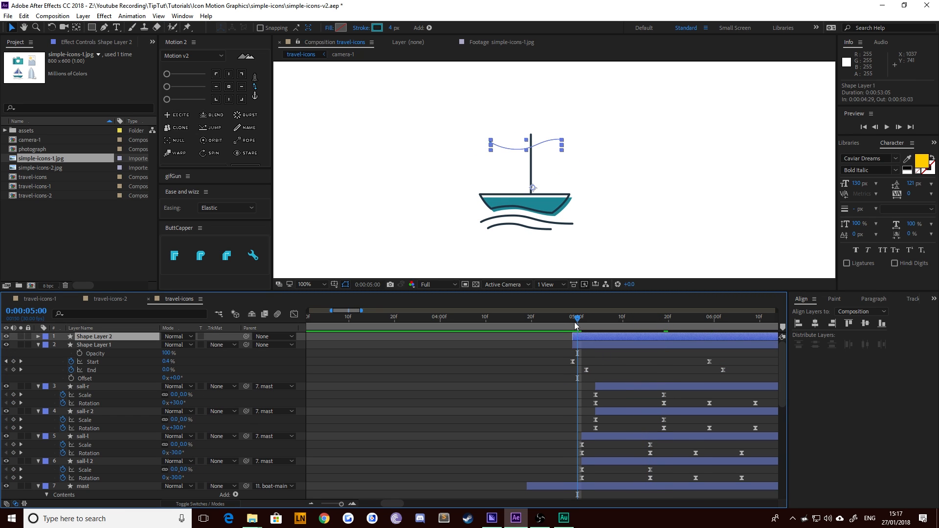
key(alt+bracketleft)
Step: Move the duplicated wavy line below and slightly left of the original, to position 958, 573
drag(633, 320, 655, 319)
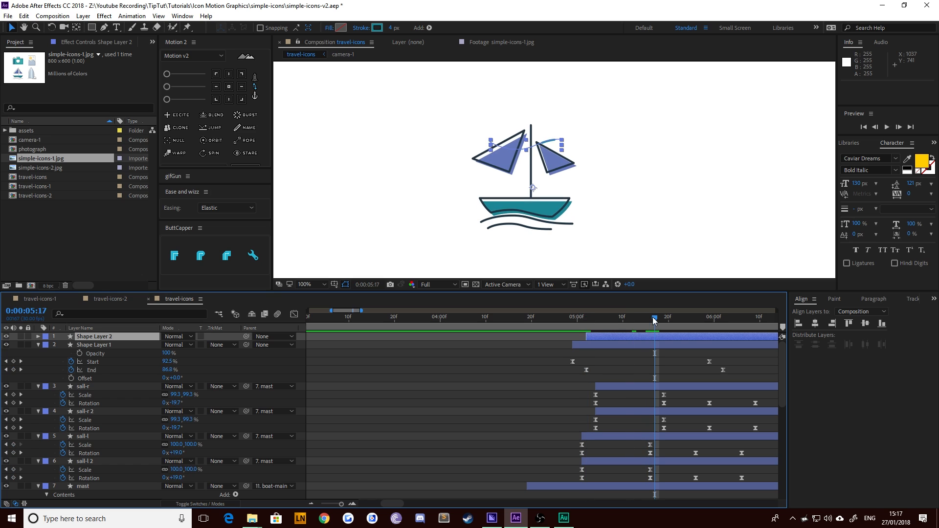
key(shift+Left)
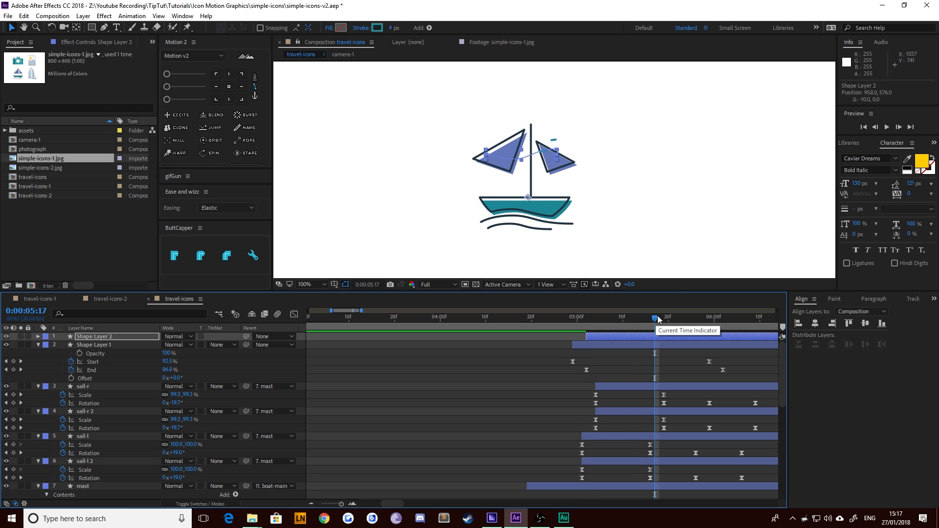
key(Up)
key(Up)
key(Up)
Step: Play back the sail and wind line animation from 0:00:04:28, viewing the whole composition at 25%
click(567, 321)
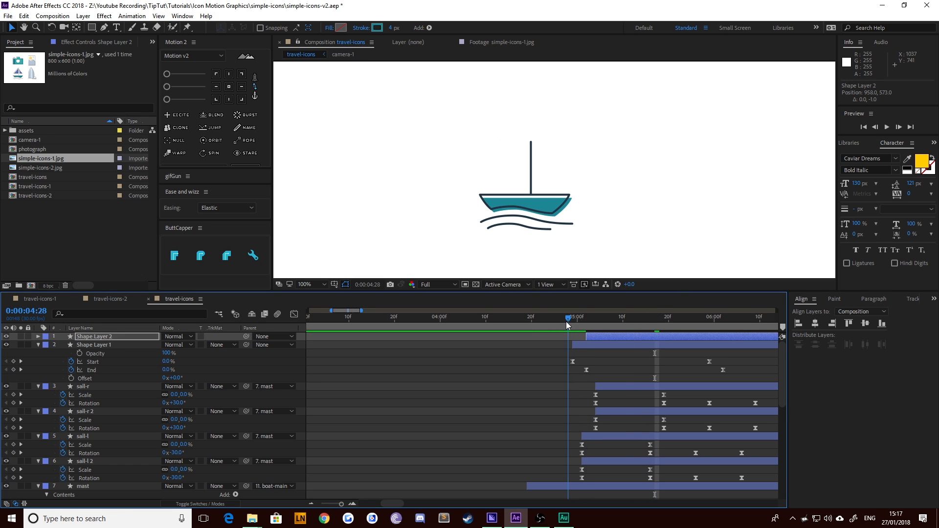
click(410, 200)
key(space)
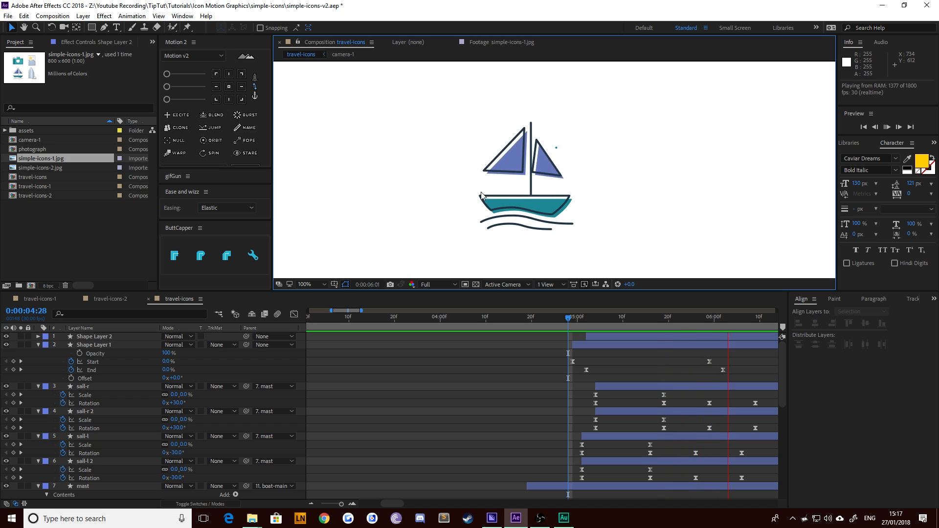
key(comma)
key(comma)
key(comma)
key(comma)
key(space)
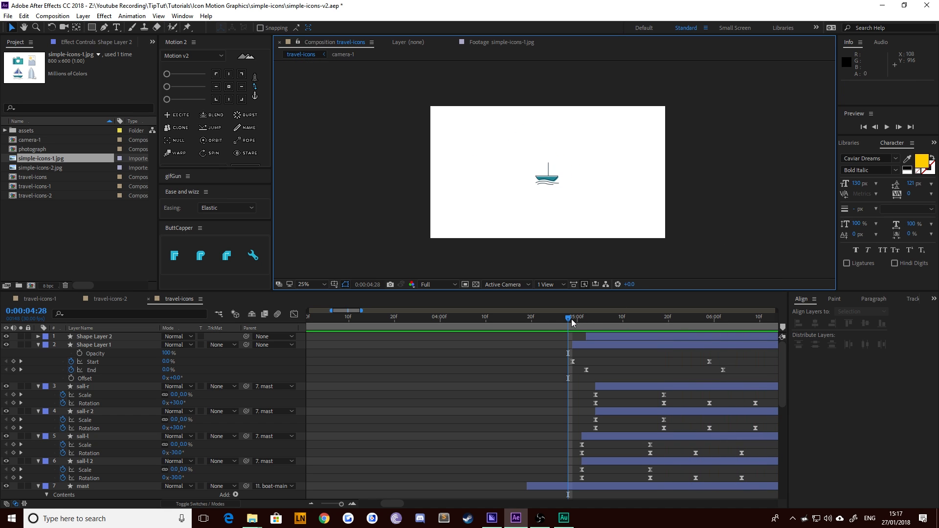
Step: Play back the change from the photograph icon to the finished sailboat, starting at 0:00:03:28
key(Page_Up)
key(Page_Up)
key(Page_Up)
key(Page_Up)
key(Page_Up)
key(Page_Up)
key(Page_Up)
key(Page_Up)
key(Page_Up)
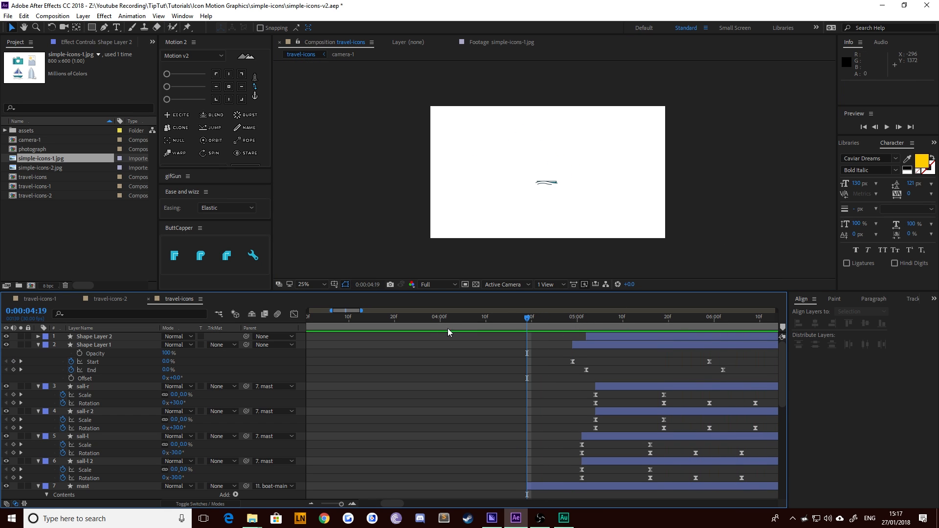
drag(497, 321, 433, 324)
click(392, 204)
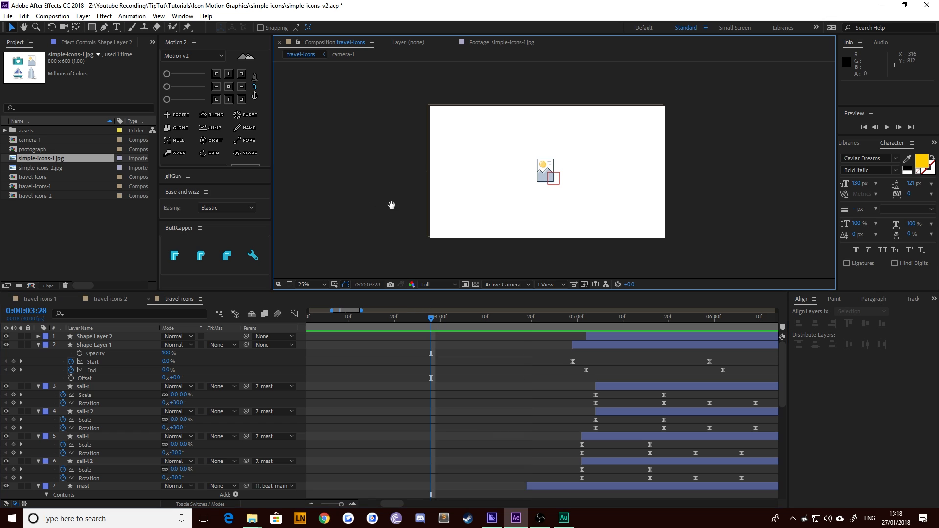
key(space)
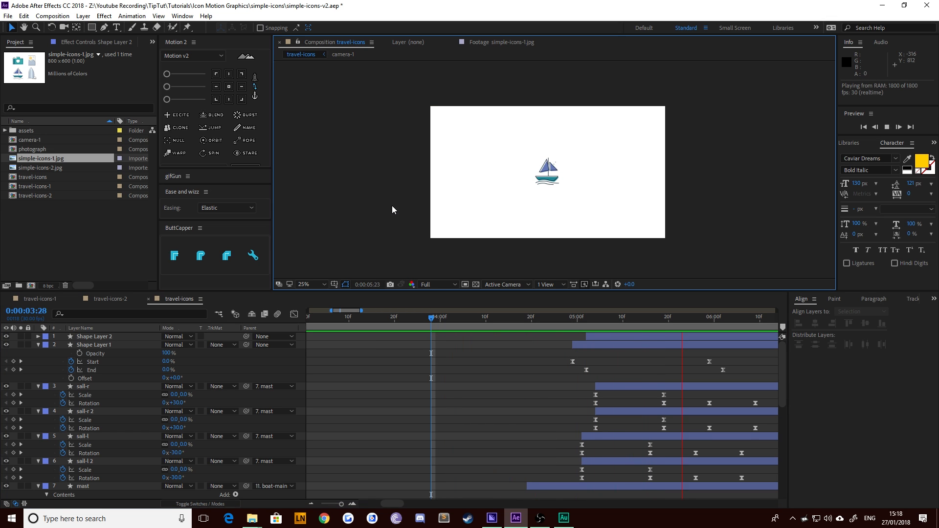
key(space)
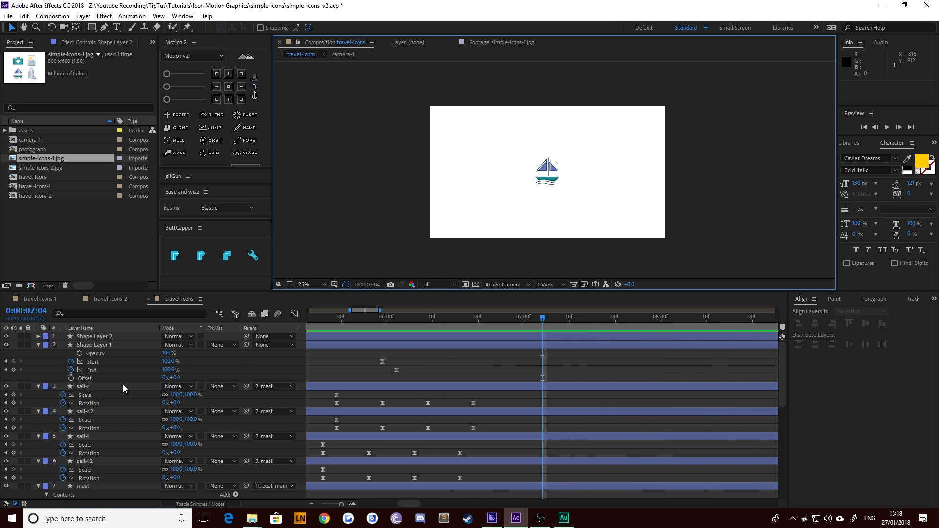
Step: Collapse the properties of all sailboat layers, from Shape Layer 2 down to boat-main 2, and show where these layers start
click(92, 337)
scroll(90, 480, down, 10)
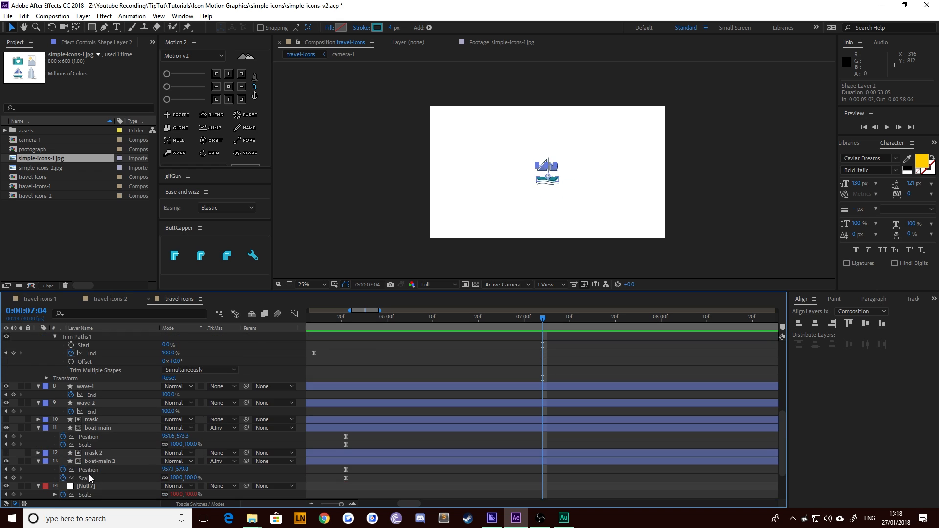
key(ctrl+a)
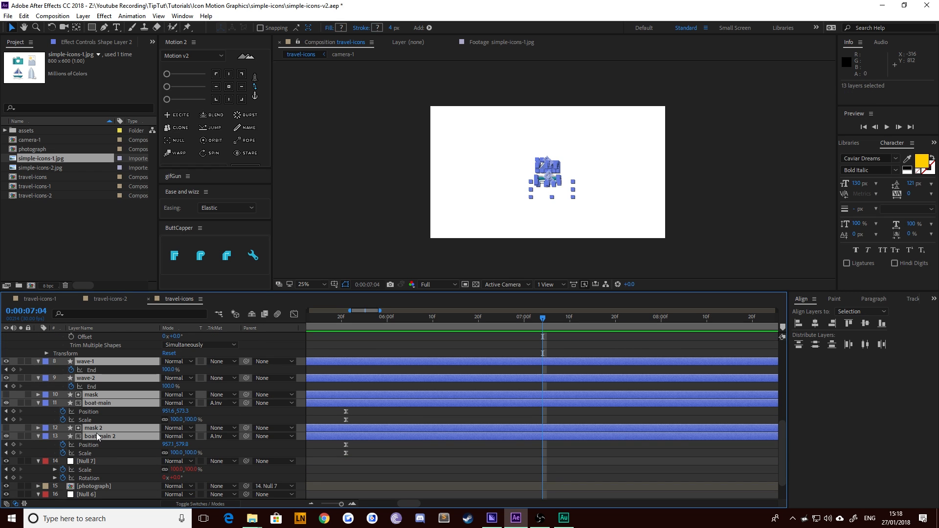
scroll(487, 384, up, 10)
key(u)
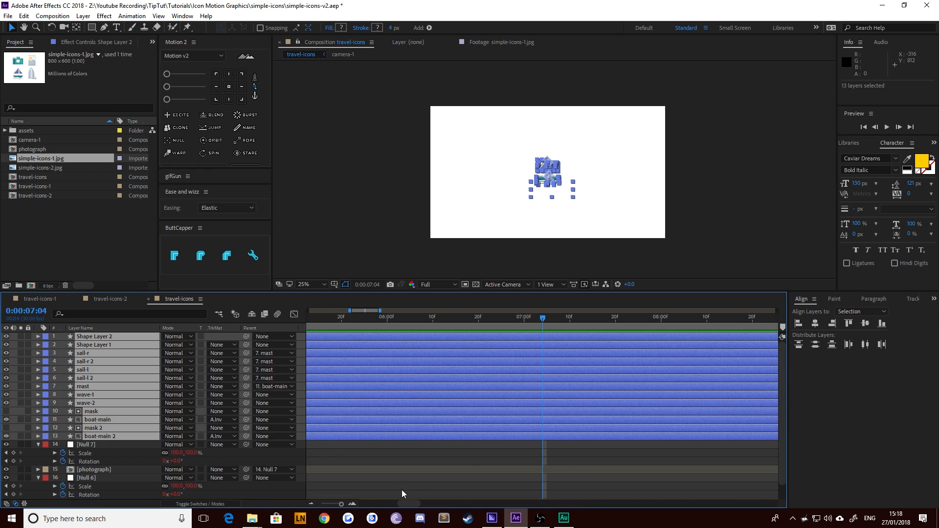
drag(407, 504, 389, 506)
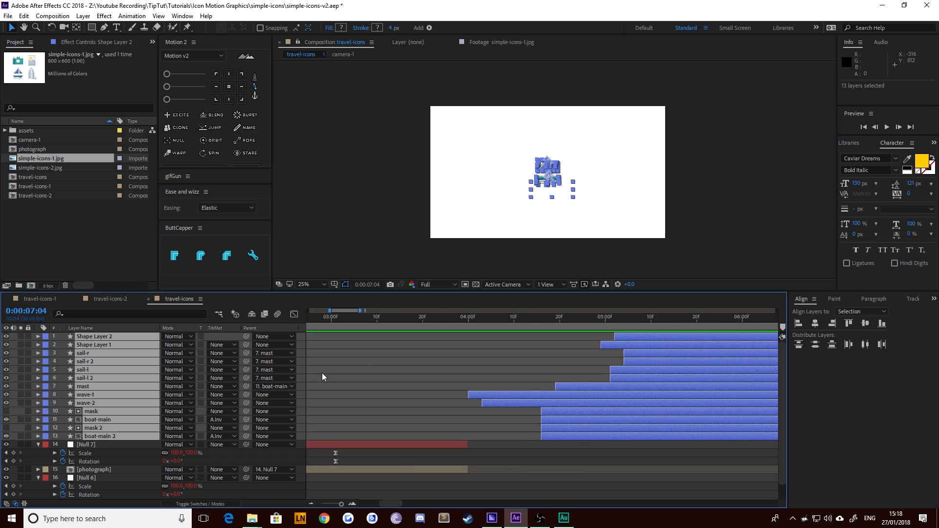
click(311, 393)
Step: Go to the start of wave-1 at 0:00:04:00 and pre-compose the layers from Shape Layer 2 through boat-main 2 as "boat"
click(118, 395)
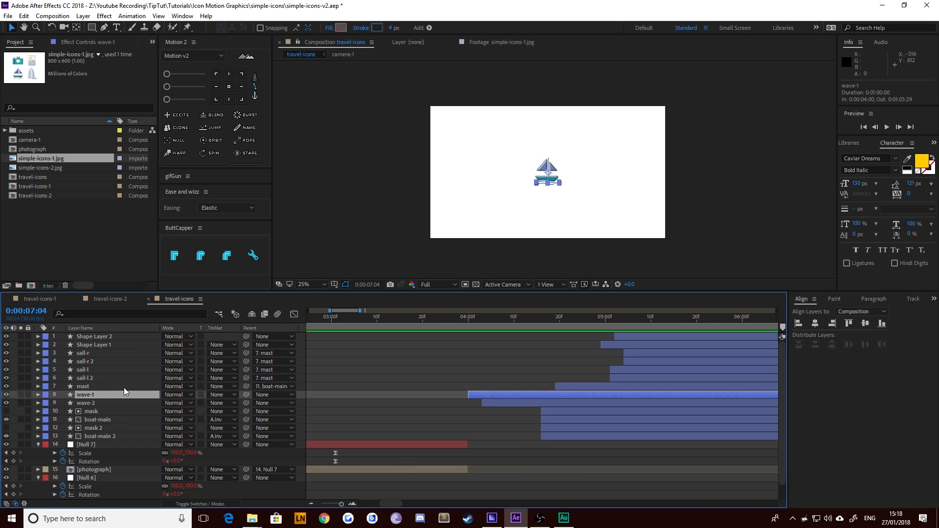
key(i)
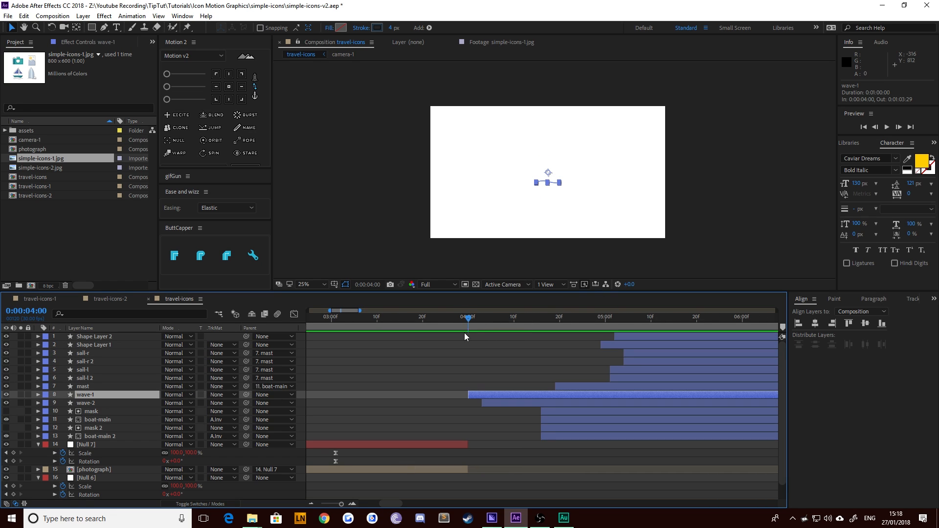
click(99, 338)
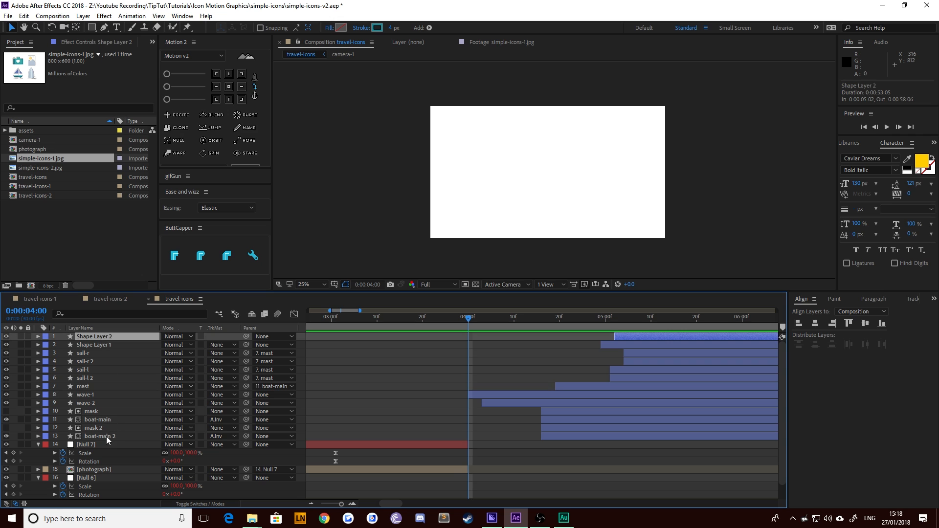
shift+click(107, 437)
right_click(106, 437)
click(147, 420)
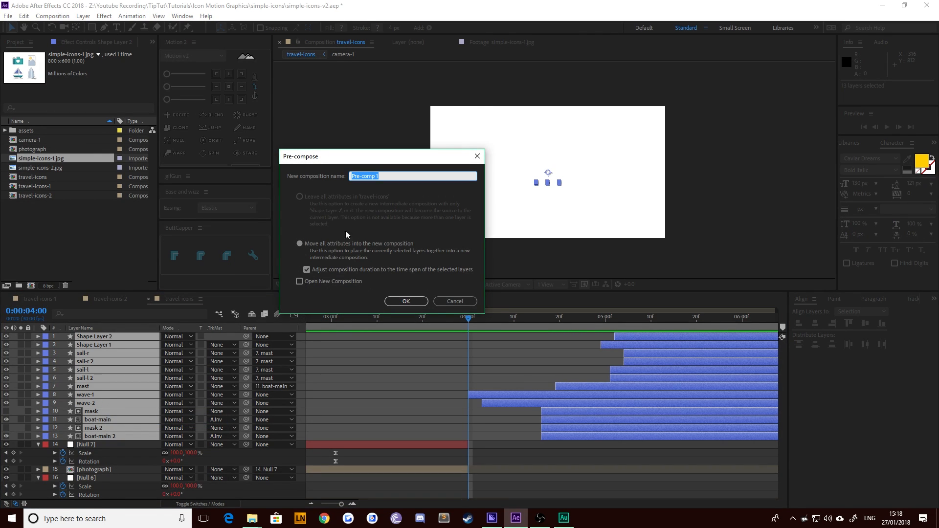
text(boat)
key(Return)
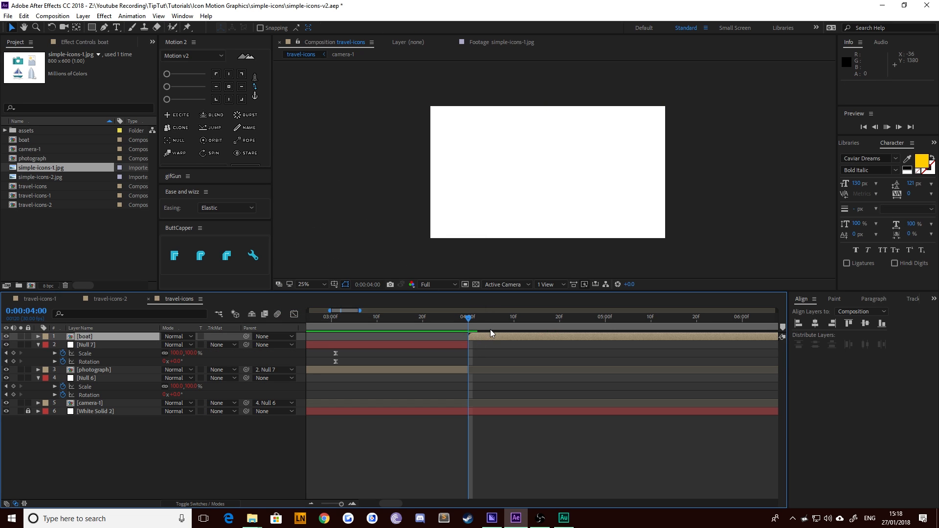
Step: Play back the icon sequence and examine how Null 7 scales and rotates the photograph between 0:00:02:01 and 0:00:04:00
key(space)
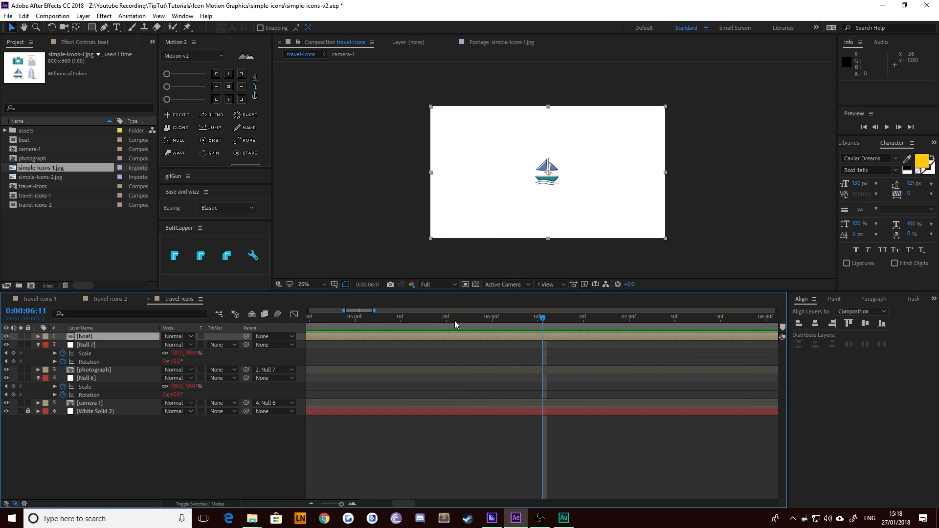
key(space)
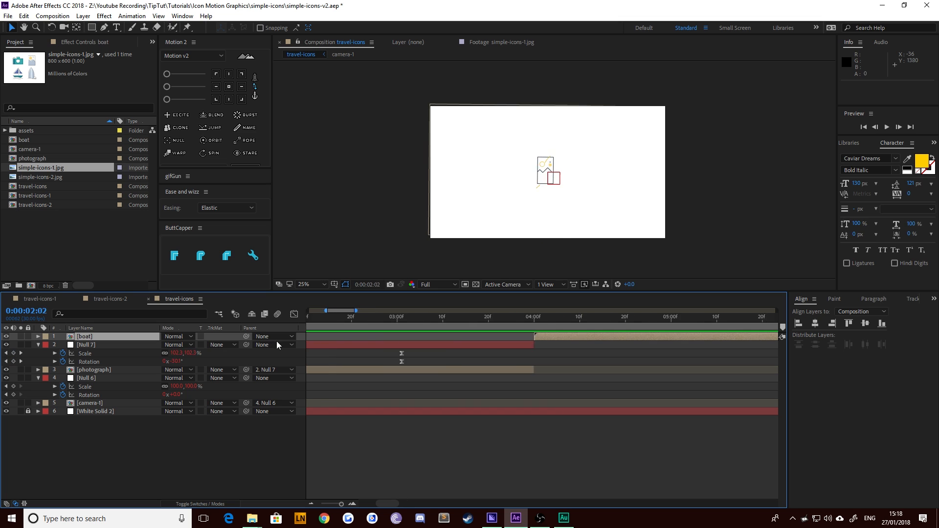
drag(352, 317, 594, 322)
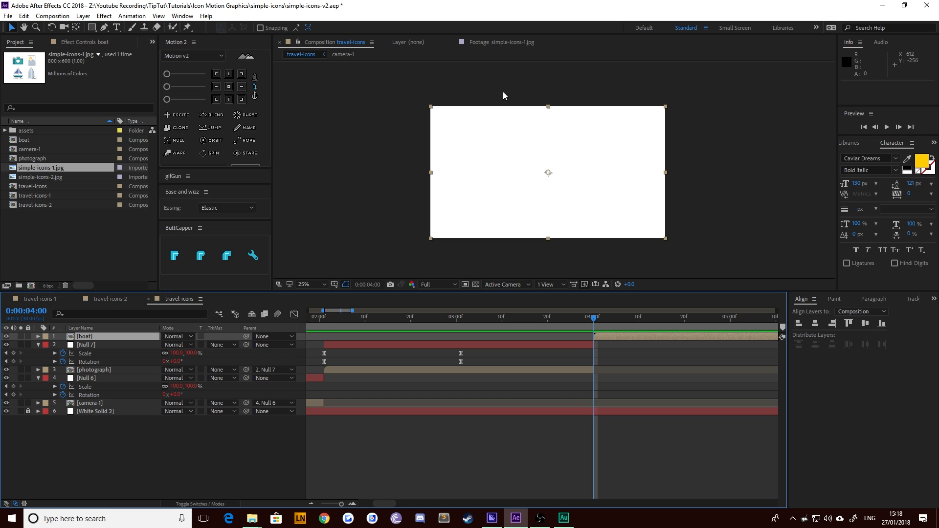
click(95, 347)
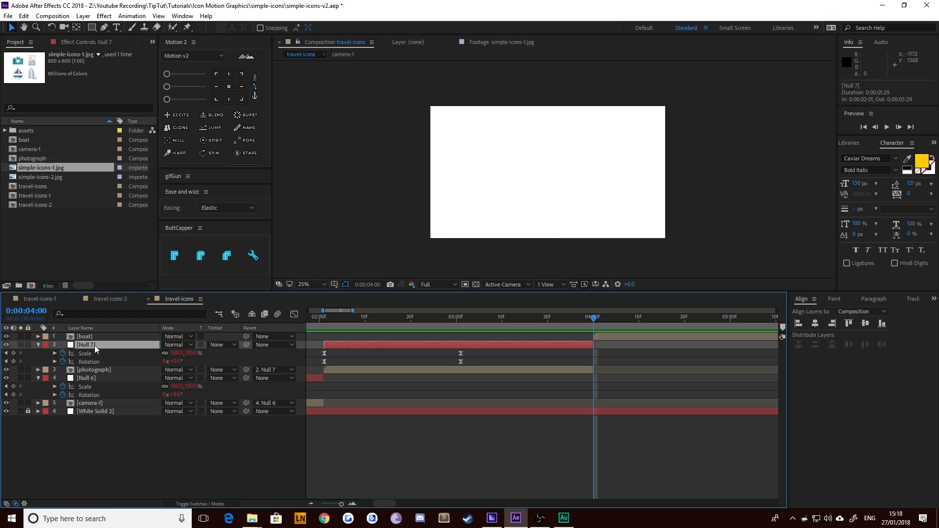
click(324, 321)
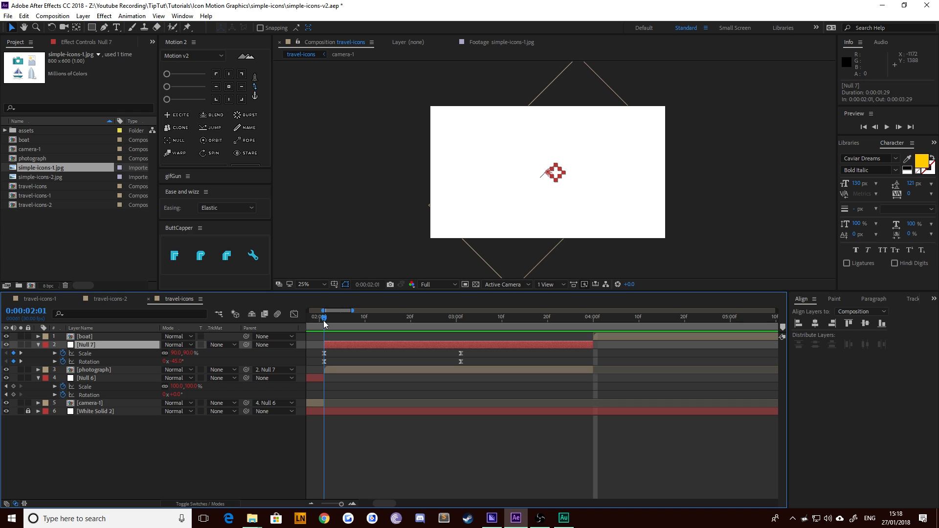
drag(324, 323, 595, 322)
Step: Add a null object, trim it to start at 0:00:04:00, and place it directly below the boat layer
click(608, 337)
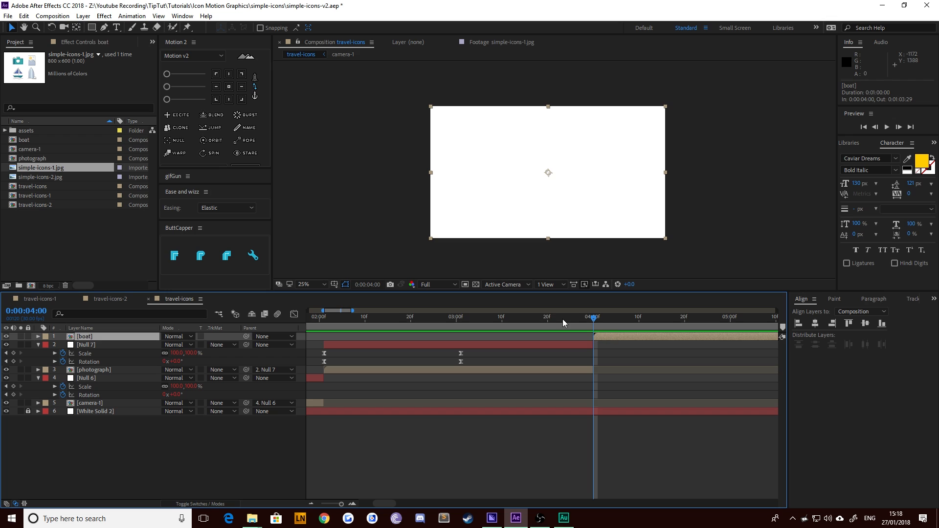
key(ctrl+alt+shift+y)
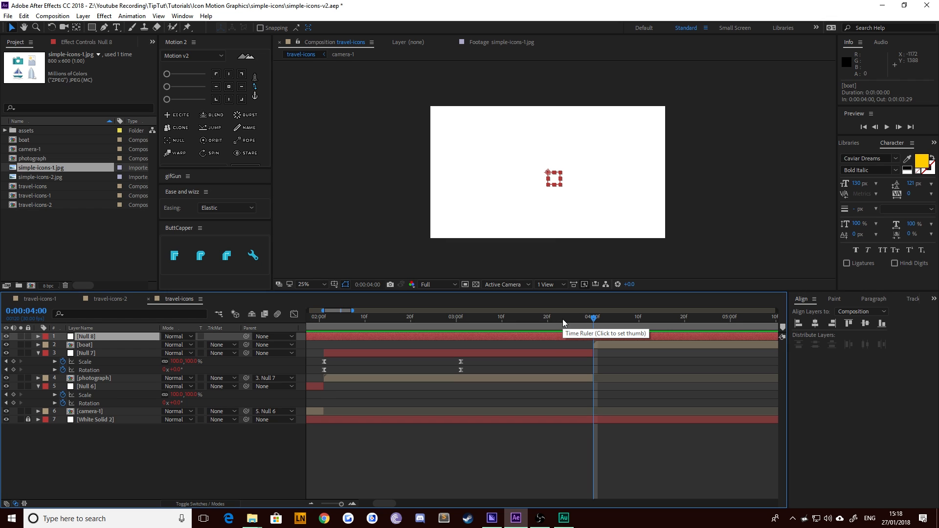
key(alt+bracketleft)
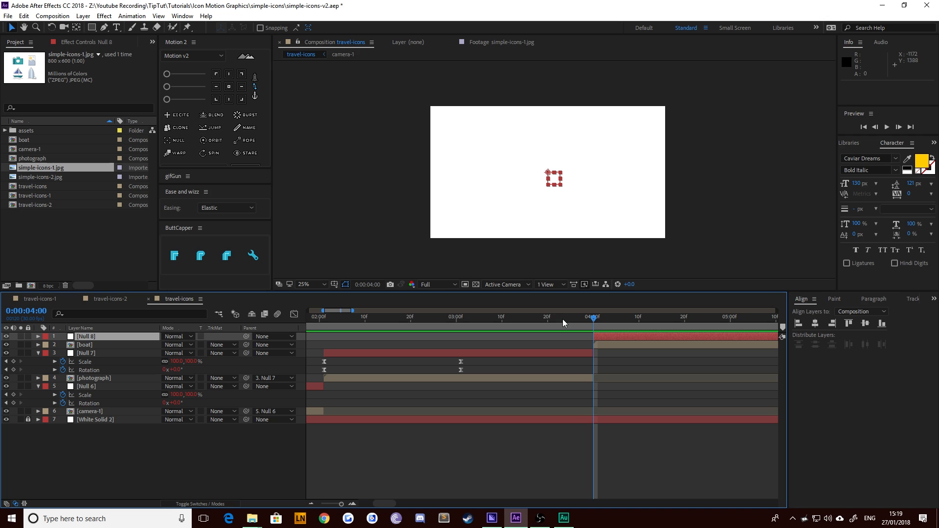
key(ctrl+bracketleft)
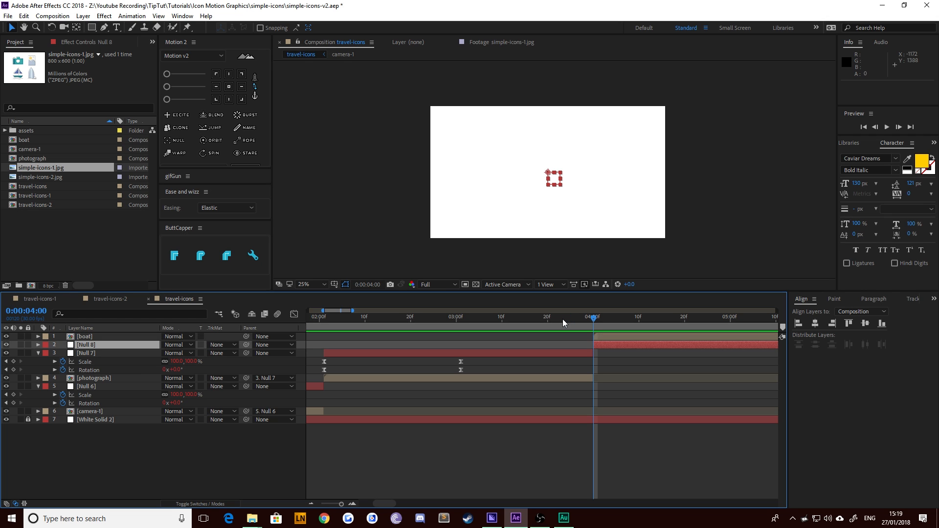
Step: Keyframe Null 8's Scale at 100% and Rotation at 0° at both 0:00:04:00 and 0:00:05:00, and return to the first keyframes
key(s)
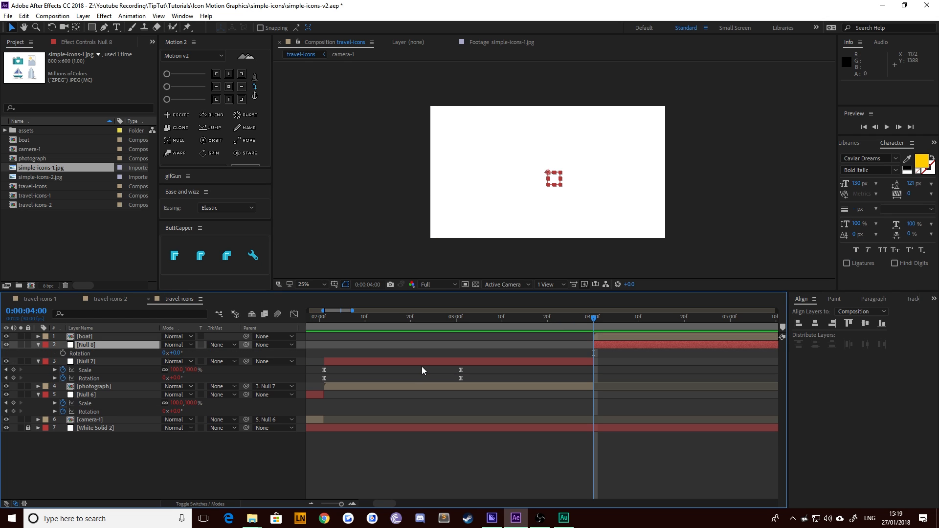
key(shift+r)
click(63, 362)
click(62, 353)
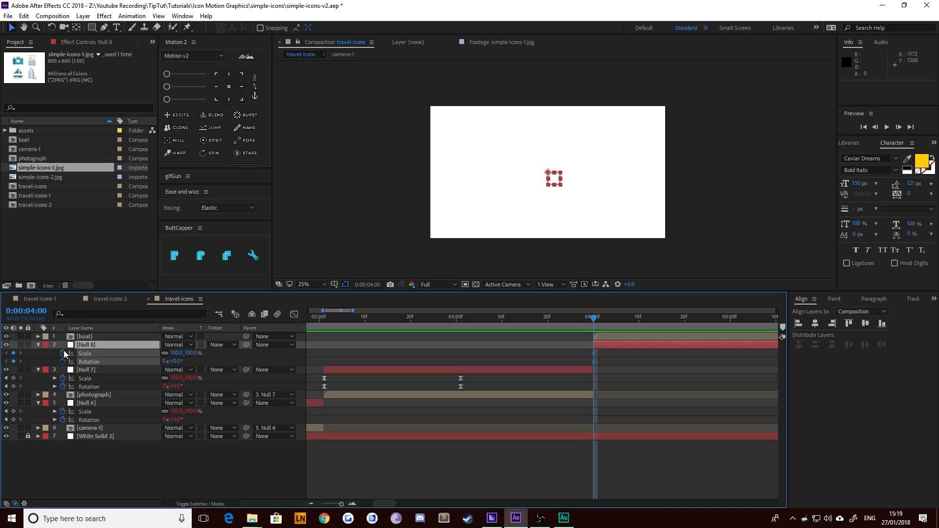
key(shift+Page_Down)
key(shift+Page_Down)
key(shift+Page_Down)
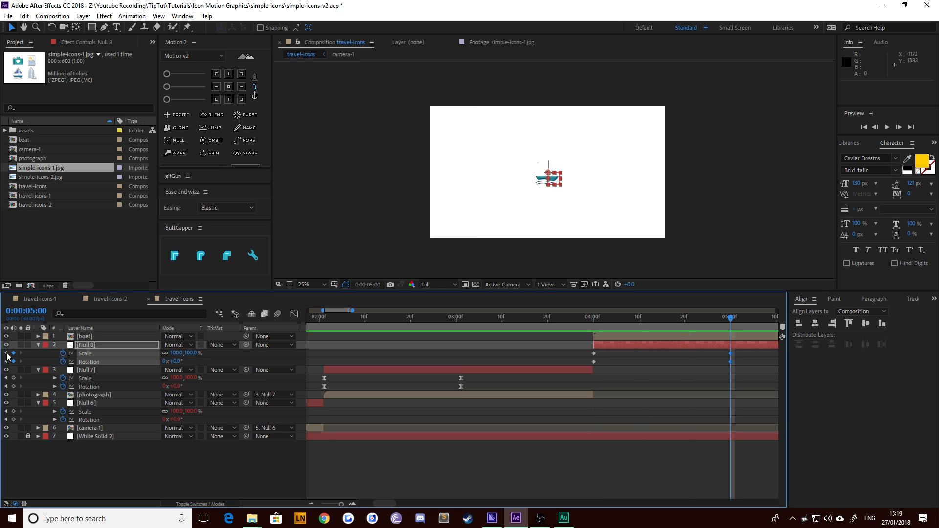
click(7, 354)
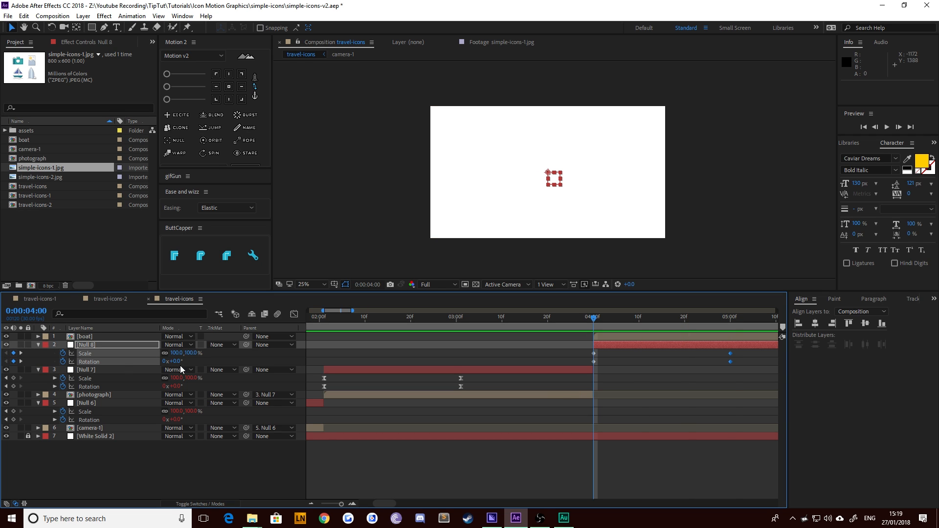
Step: Set Null 8's starting keyframes at 0:00:04:00 to -45° Rotation and 90% Scale
click(176, 361)
key(Return)
click(195, 354)
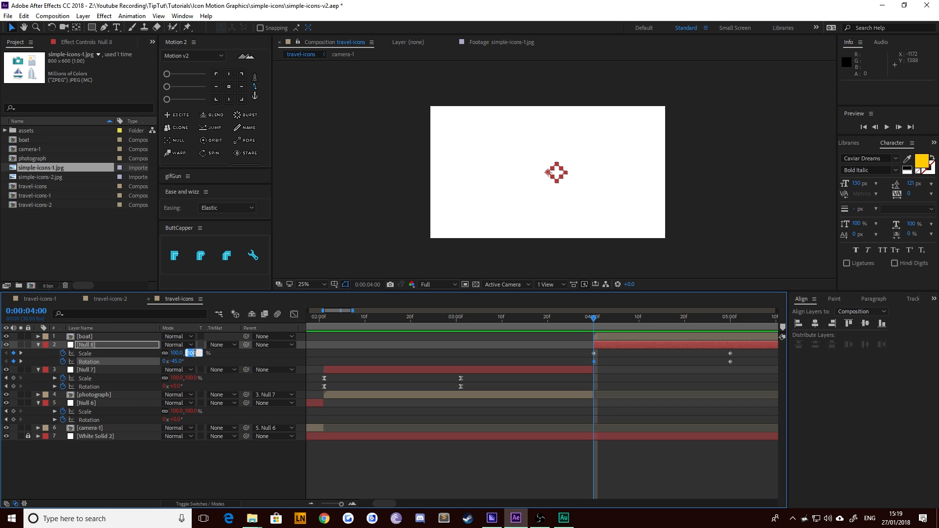
key(Return)
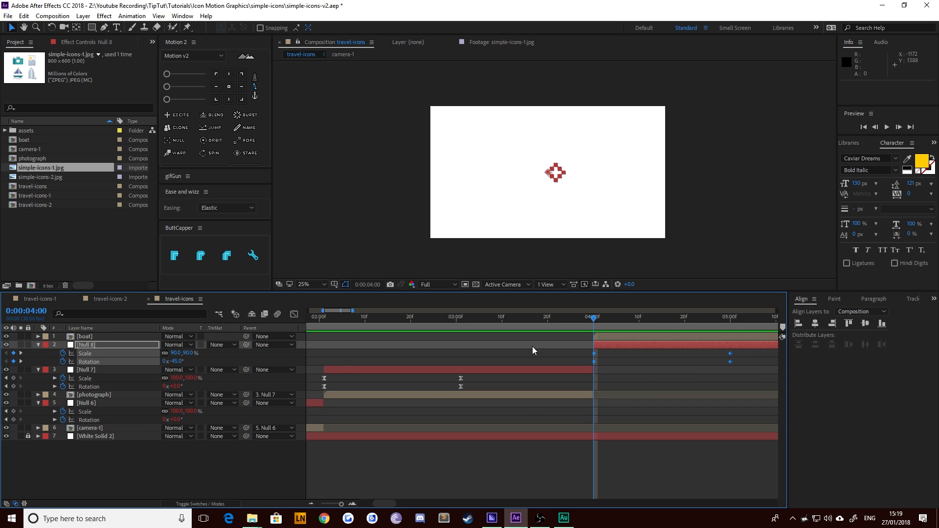
Step: Ease all Null 8 Scale and Rotation keyframes, extend the end keyframes' incoming influence to about halfway along the graph, and preview the motion
key(shift+F3)
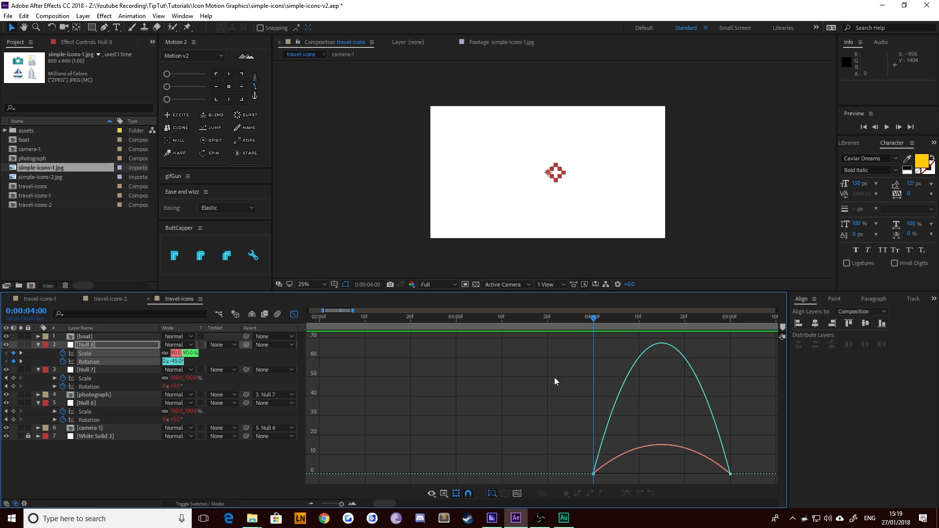
drag(759, 482, 550, 342)
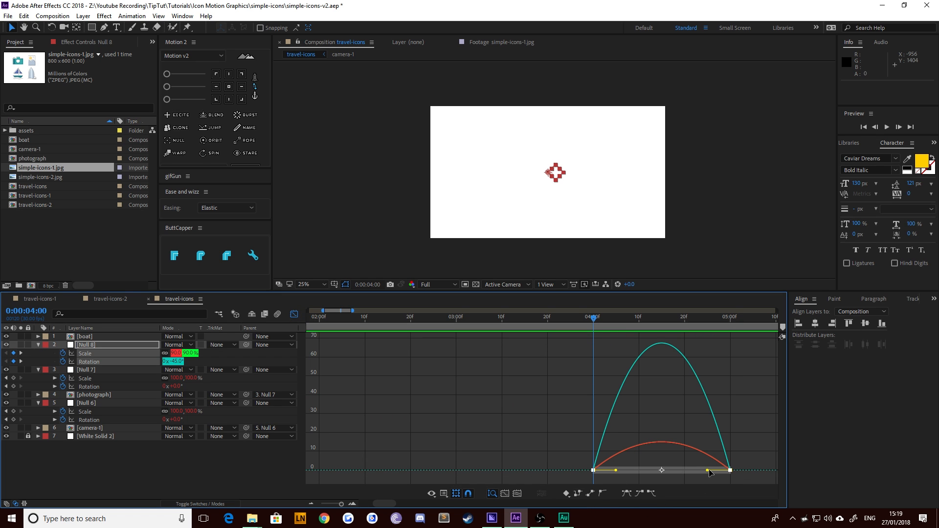
drag(708, 470, 662, 472)
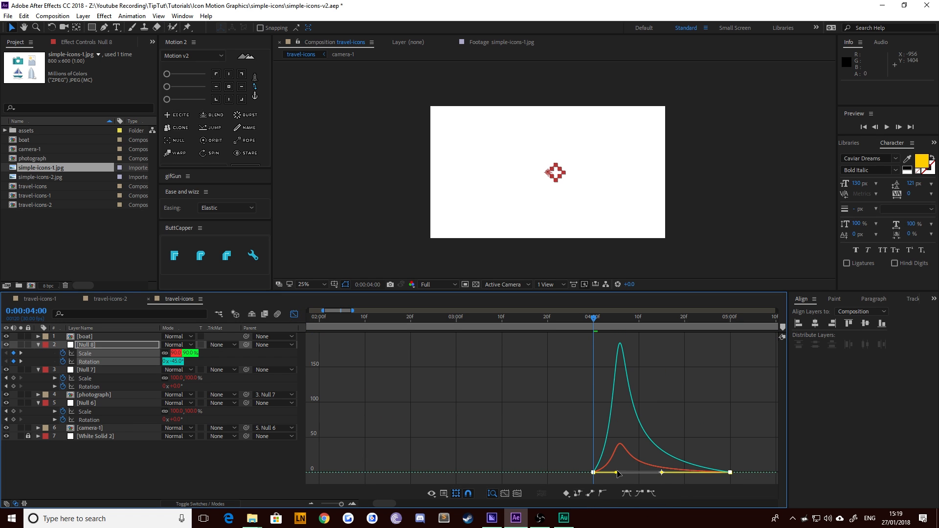
click(296, 317)
key(space)
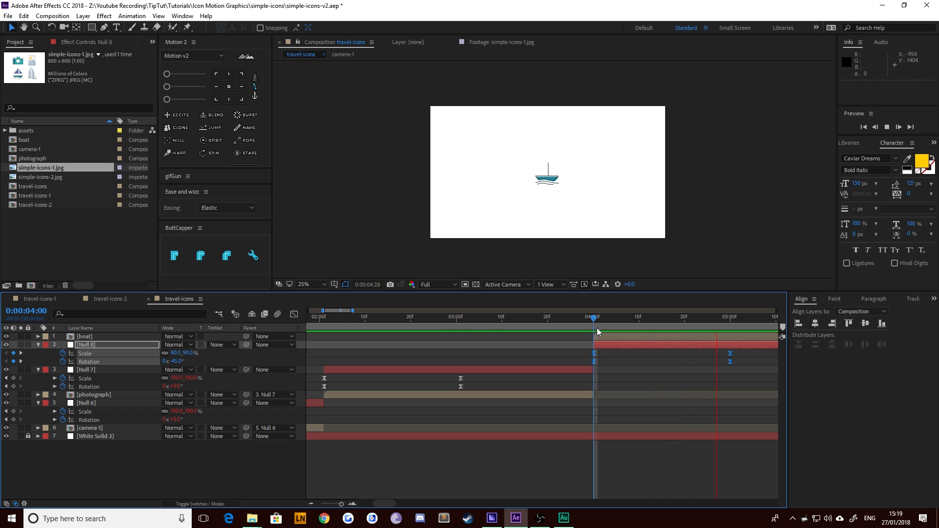
key(space)
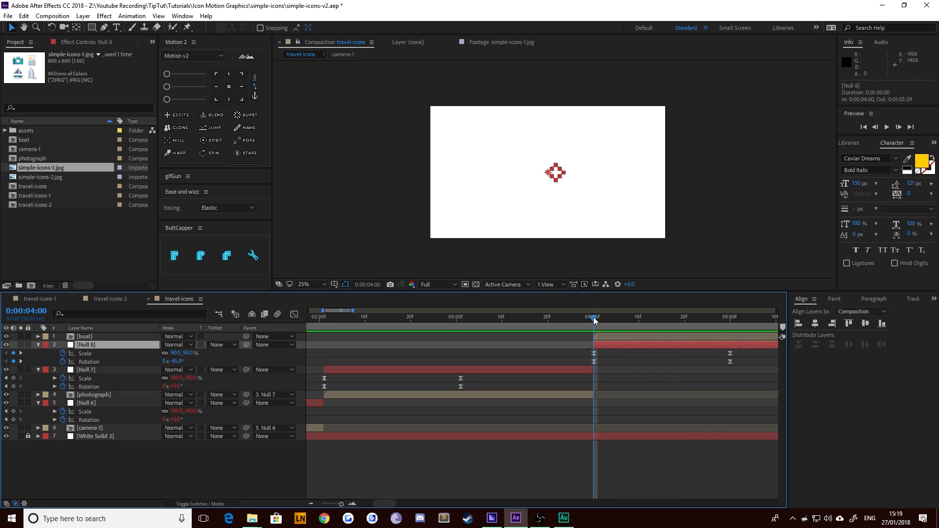
Step: Parent the boat layer to Null 8 at 0:00:05:00
drag(595, 320, 731, 334)
click(561, 351)
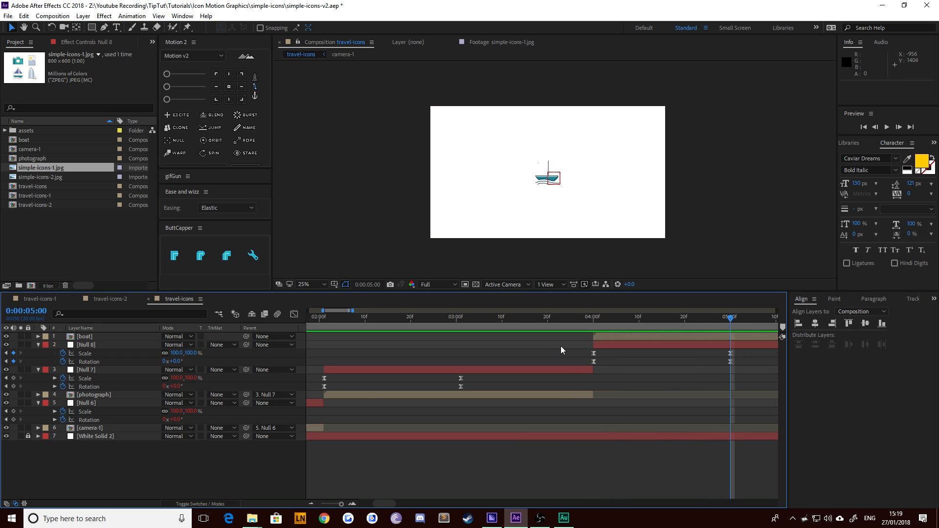
click(108, 337)
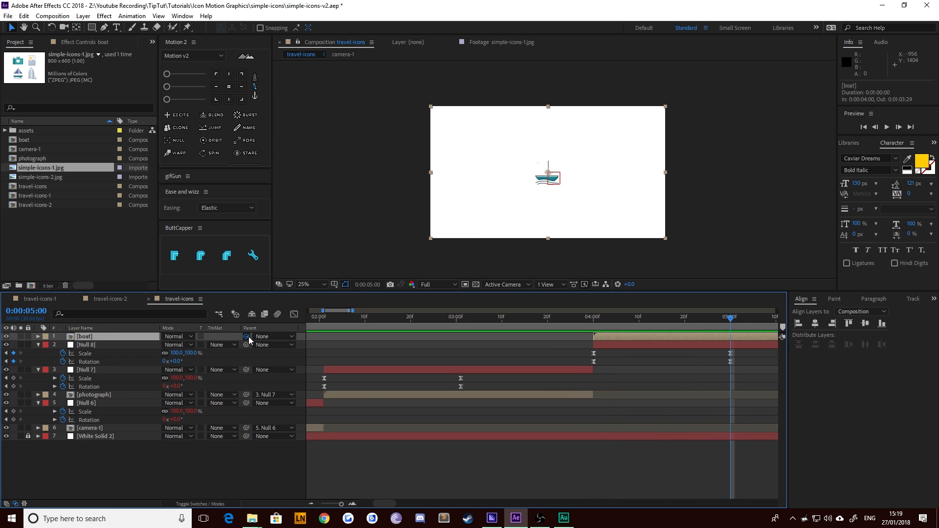
drag(247, 337, 84, 350)
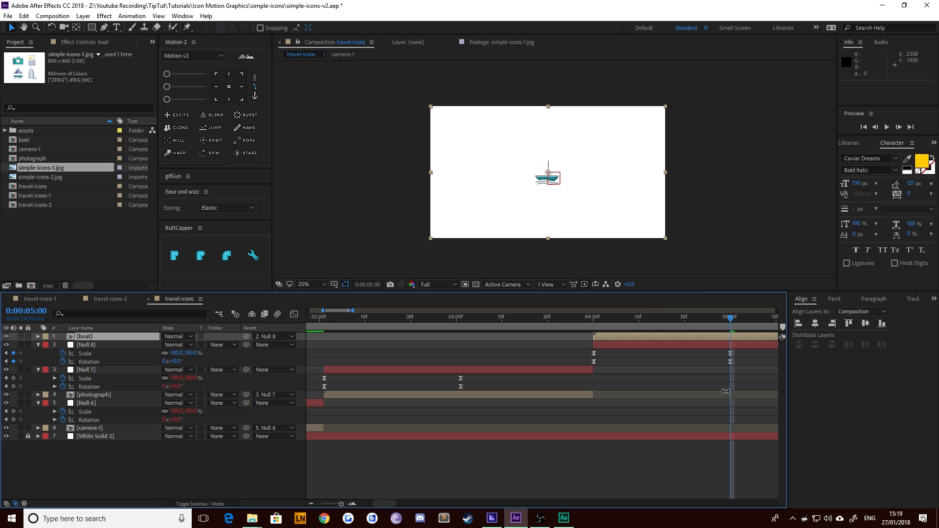
Step: Play back the boat from 0:00:04:00 and compare its scaling and rotating entrance with the photograph's from 0:00:02:01
drag(731, 321, 593, 327)
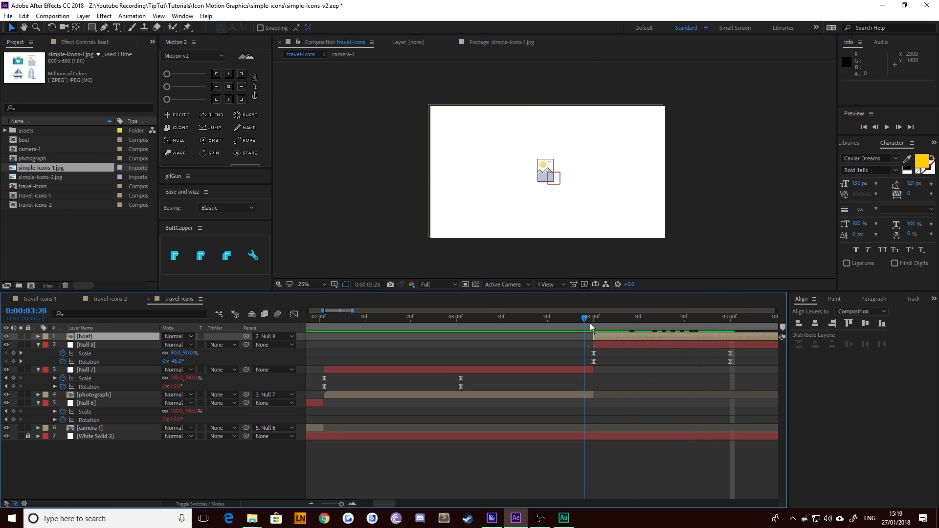
key(space)
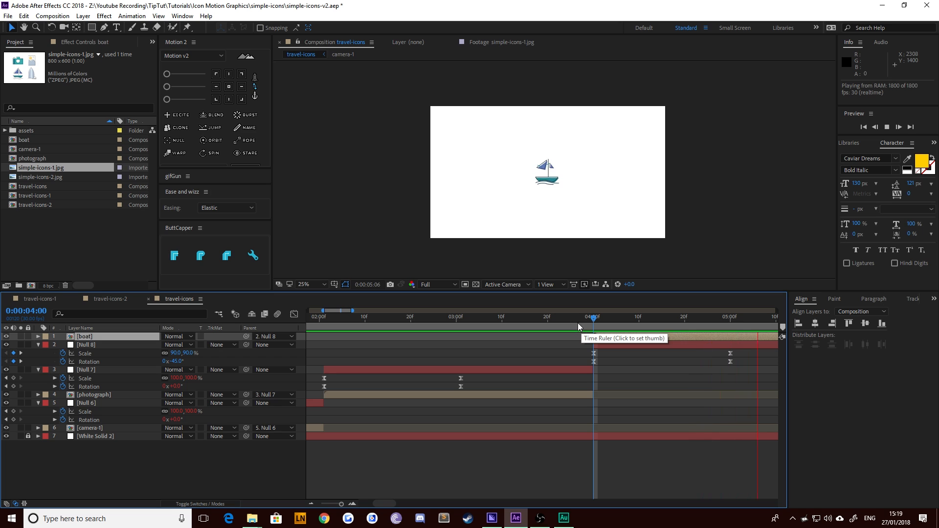
key(space)
drag(346, 327, 517, 339)
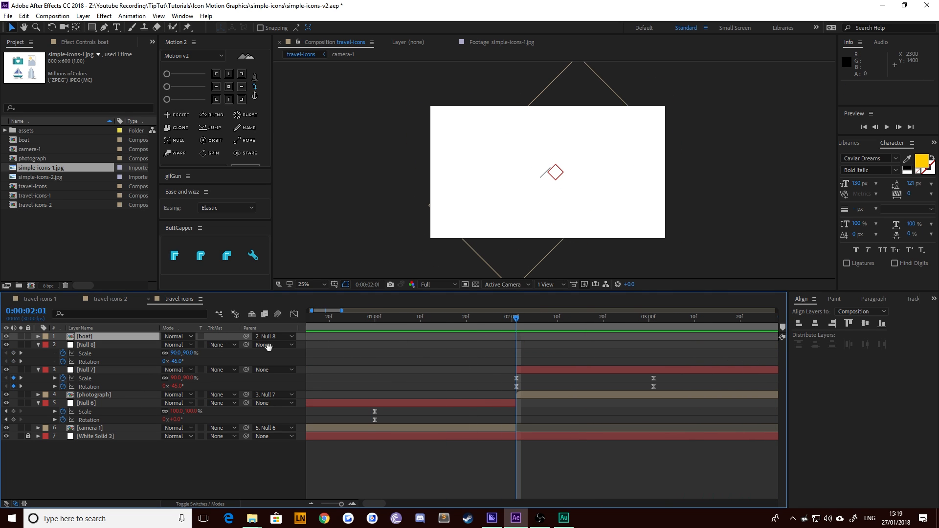
key(space)
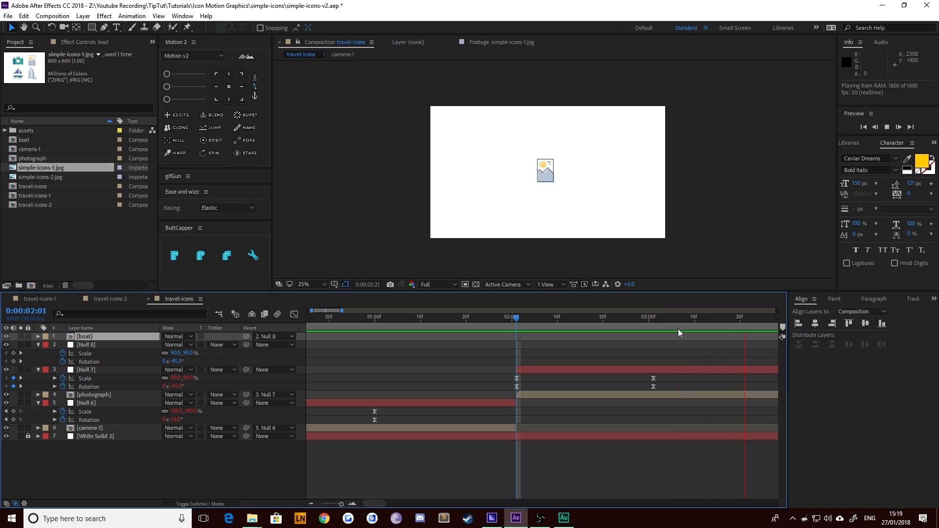
click(627, 319)
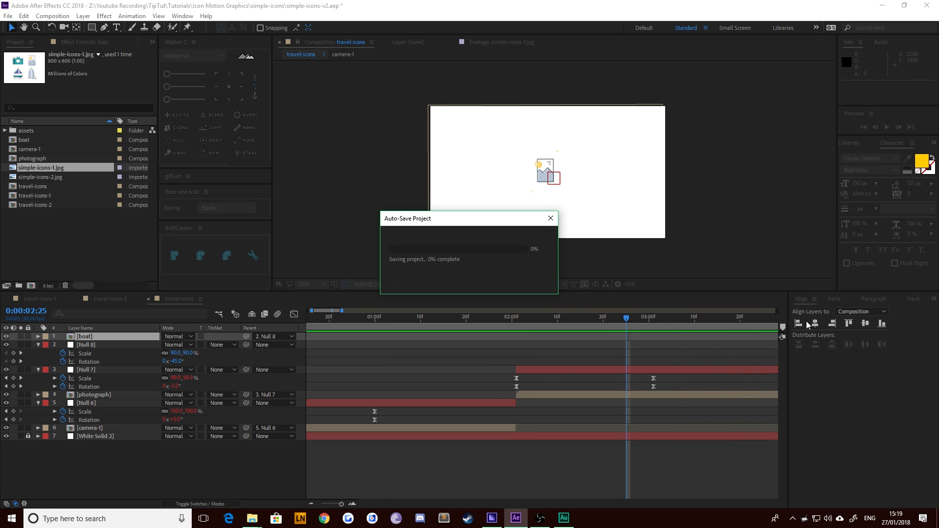
drag(705, 319, 810, 317)
drag(773, 325, 586, 324)
Step: Apply Ease and Wizz Elastic easing, type Out, to all of Null 8's Scale and Rotation keyframes
click(604, 345)
drag(579, 356, 732, 372)
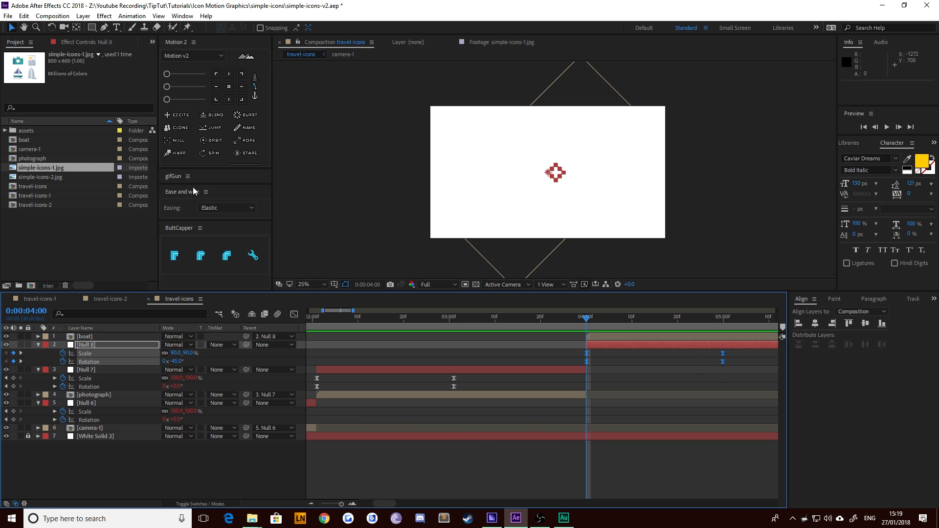
drag(194, 169, 194, 102)
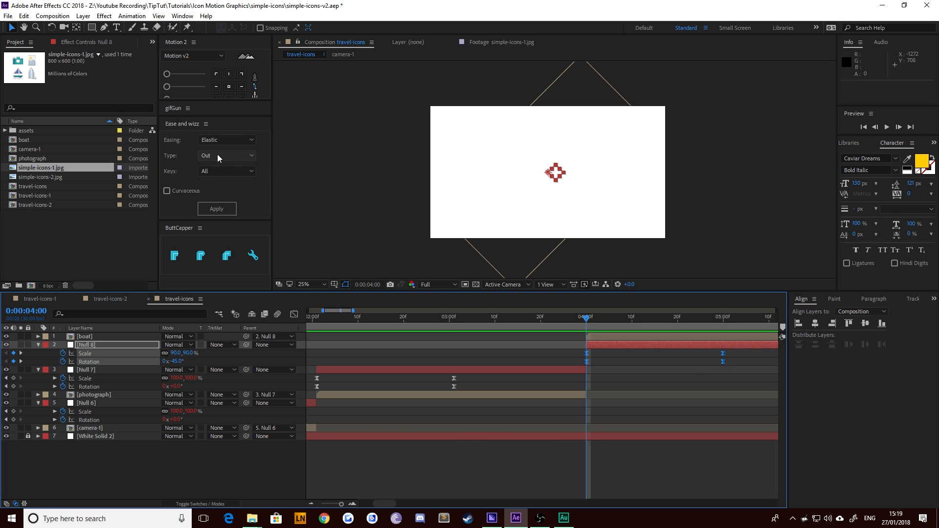
click(222, 211)
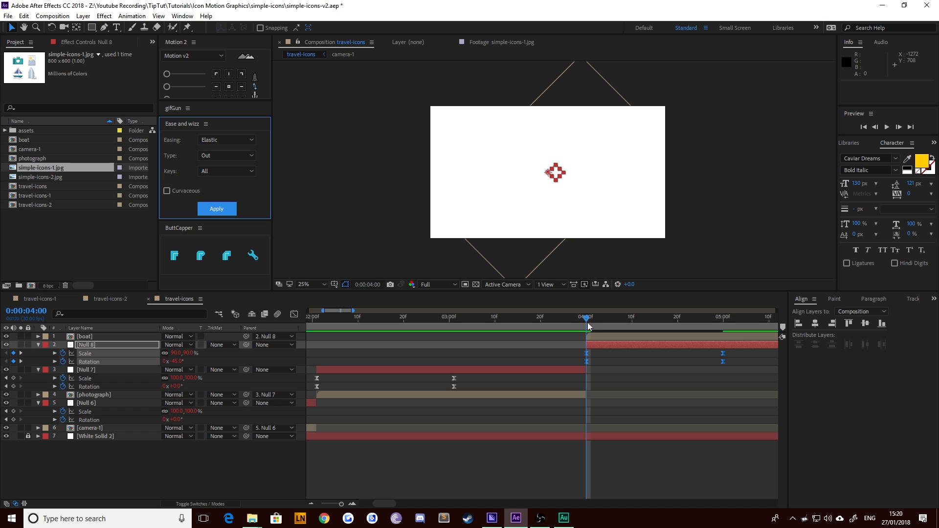
Step: Play back the boat's elastic entrance from 0:00:04:00 and the whole icon sequence from 0:00:00:00
mouse_move(588, 326)
mouse_down()
mouse_move(706, 321)
mouse_move(587, 322)
mouse_up()
click(360, 228)
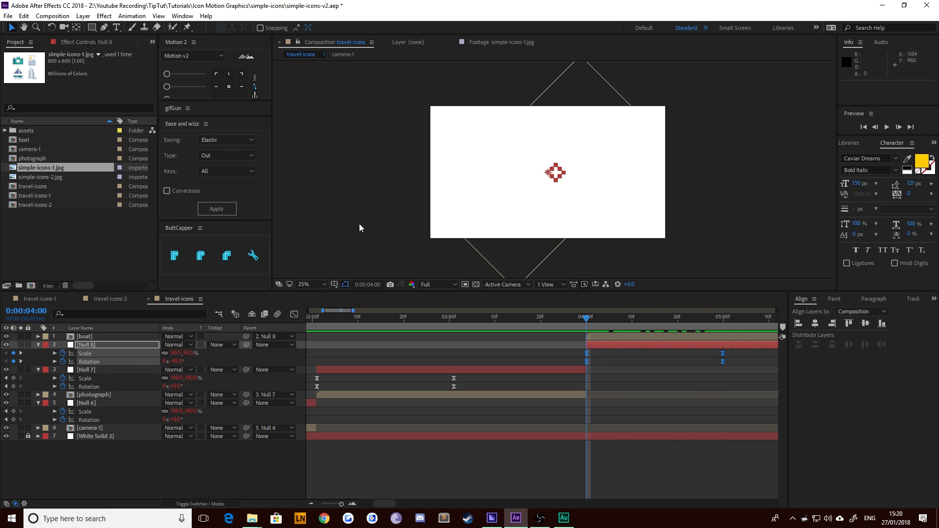
key(space)
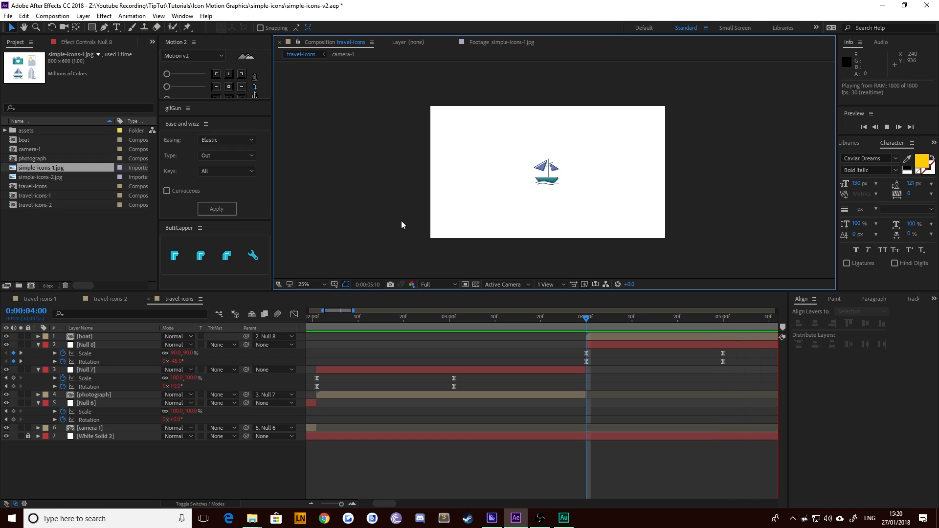
key(space)
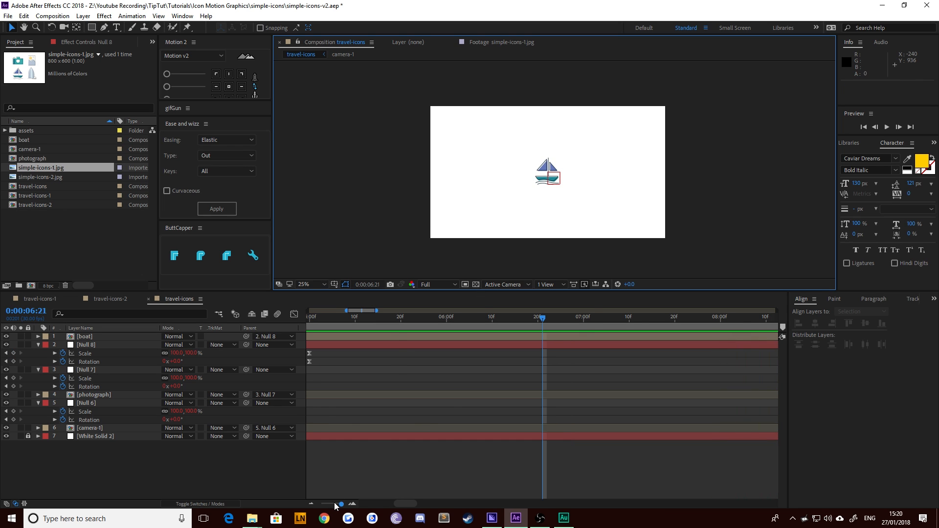
drag(336, 506, 330, 505)
key(space)
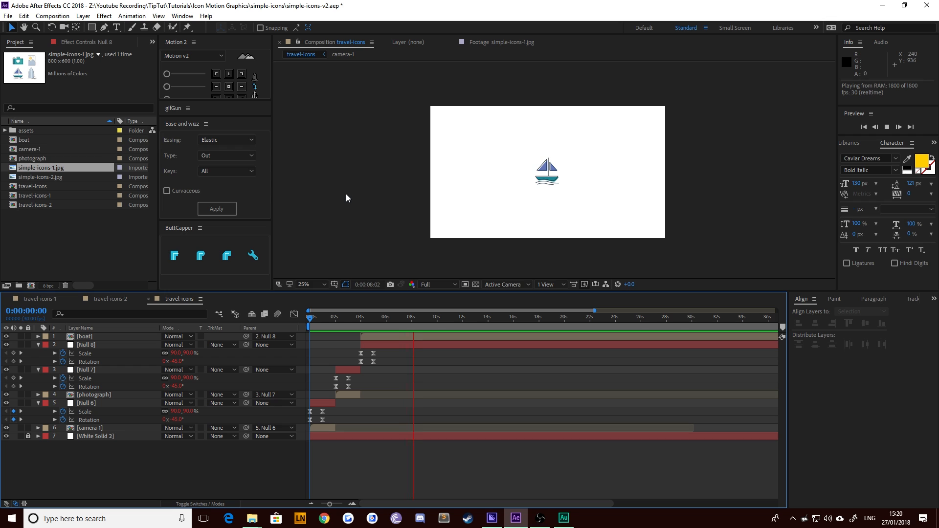
key(space)
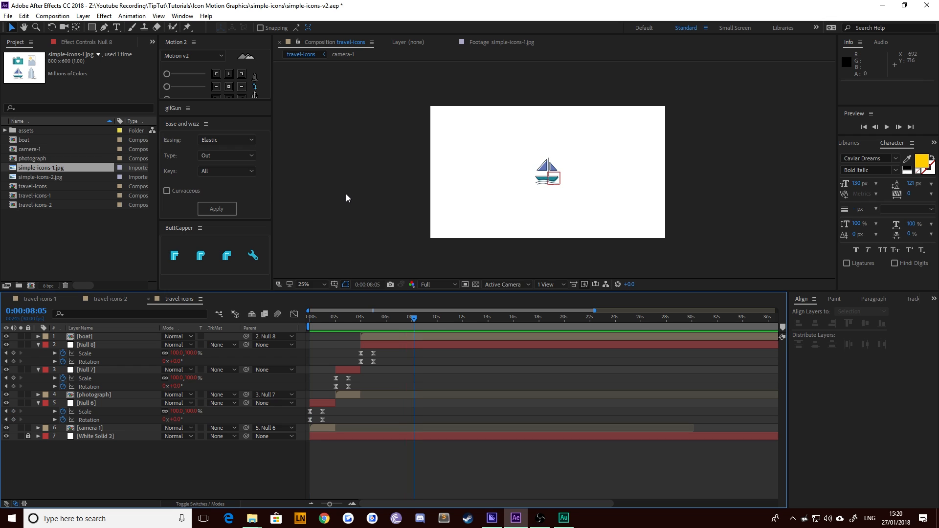
Step: Open the simple-icons-1.jpg footage and examine the sailboat and surfboard reference icons
double_click(13, 169)
scroll(604, 208, up, 2)
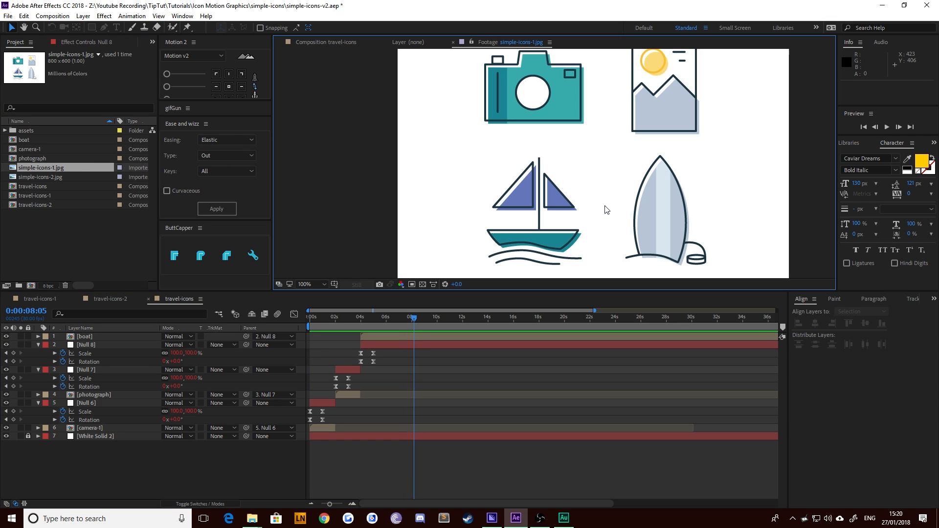
drag(506, 191, 480, 182)
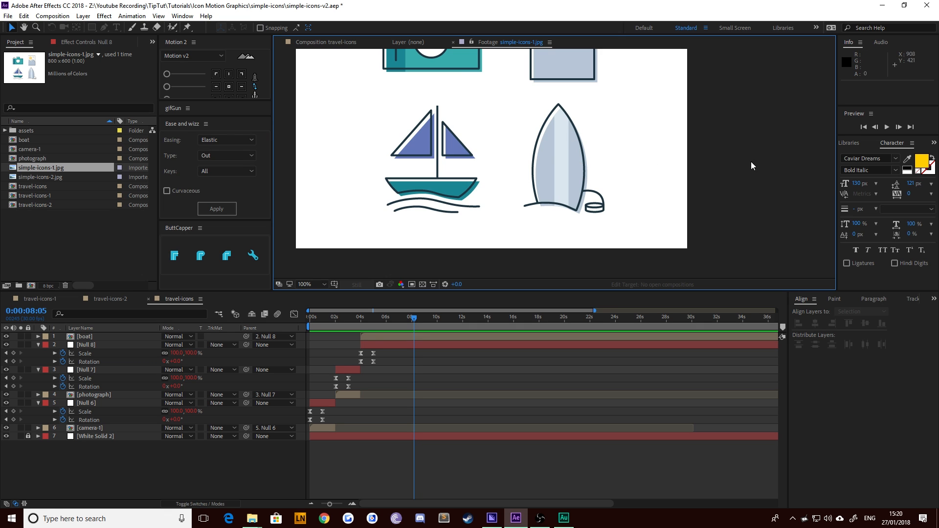
scroll(635, 172, down, 2)
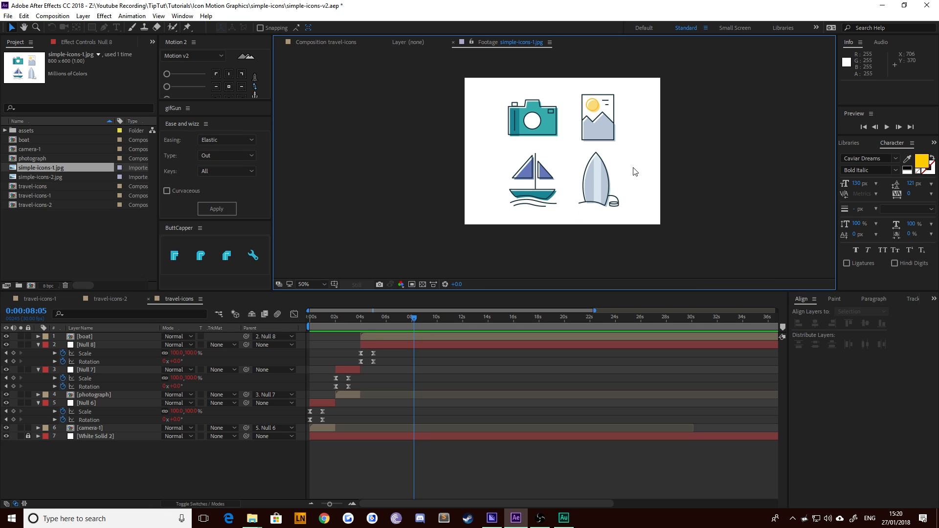
Step: Scrub through travel-icons-2 to examine its icon animations, and return to travel-icons to scrub the boat's entrance
click(110, 299)
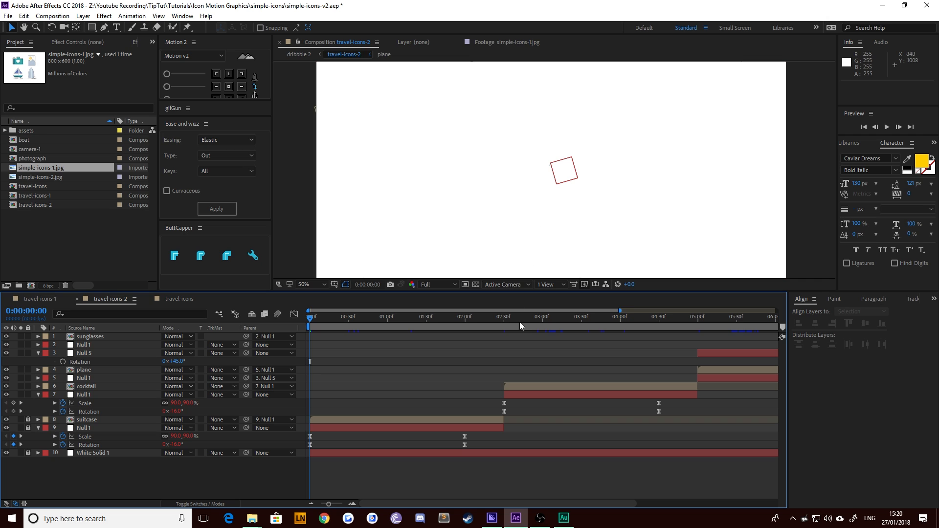
drag(533, 322, 658, 324)
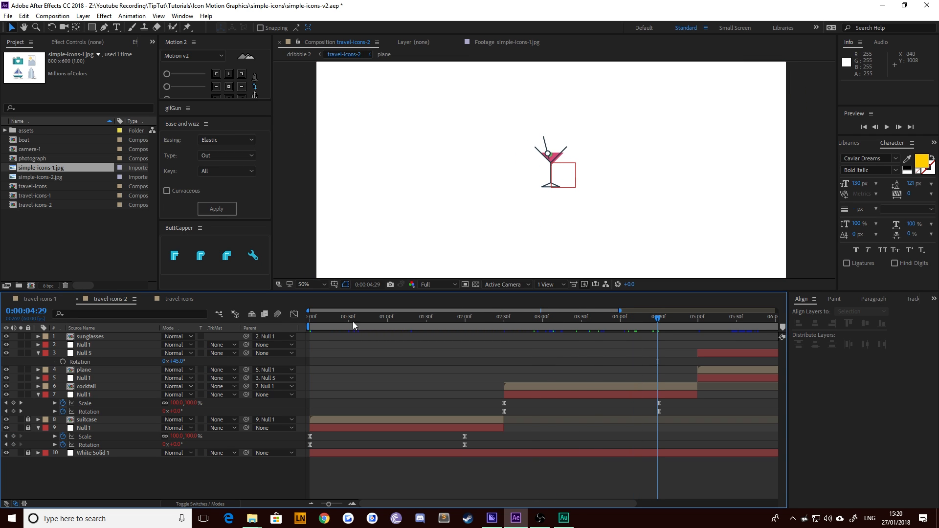
click(173, 299)
drag(361, 324, 371, 320)
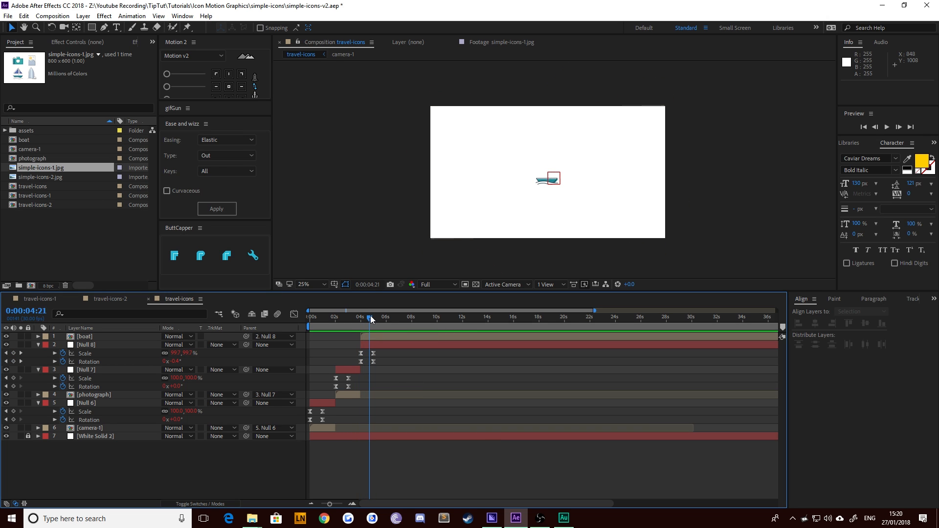